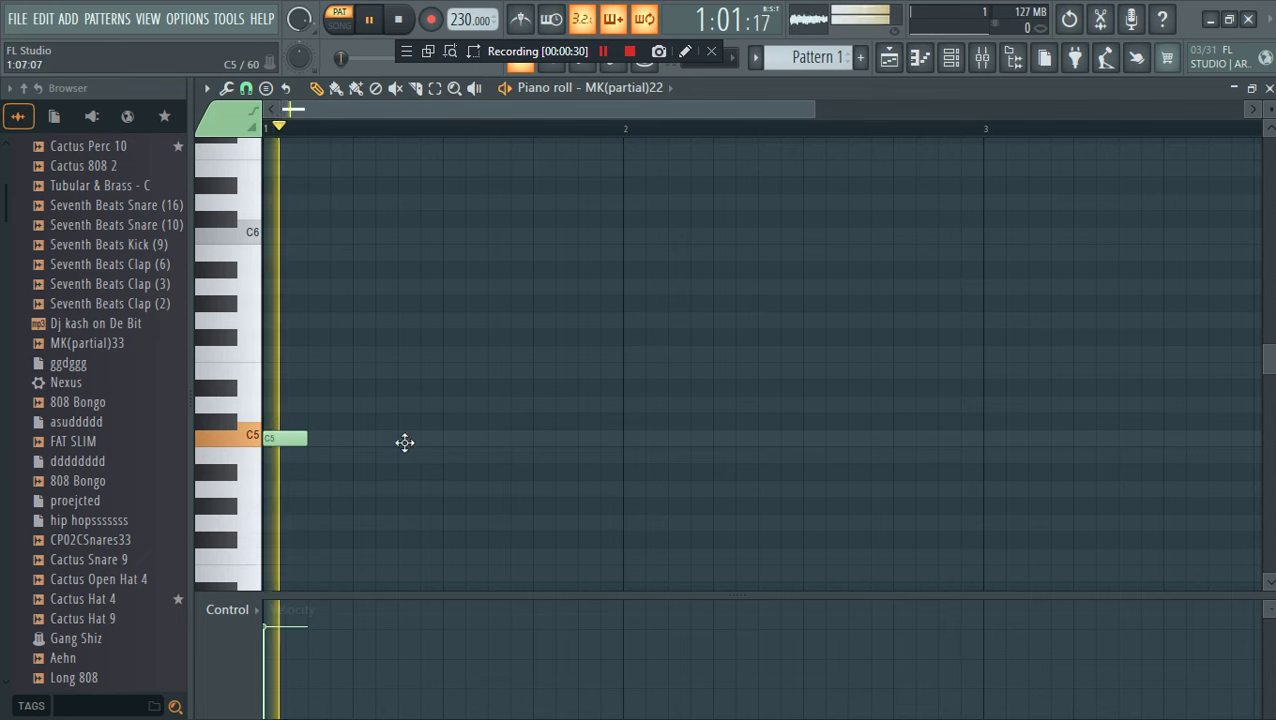
Add five more C5 notes after the first one, spread rhythmically across bars 1 and 2 of the MK(partial)22 piano roll
left_click(404, 440)
left_click(588, 441)
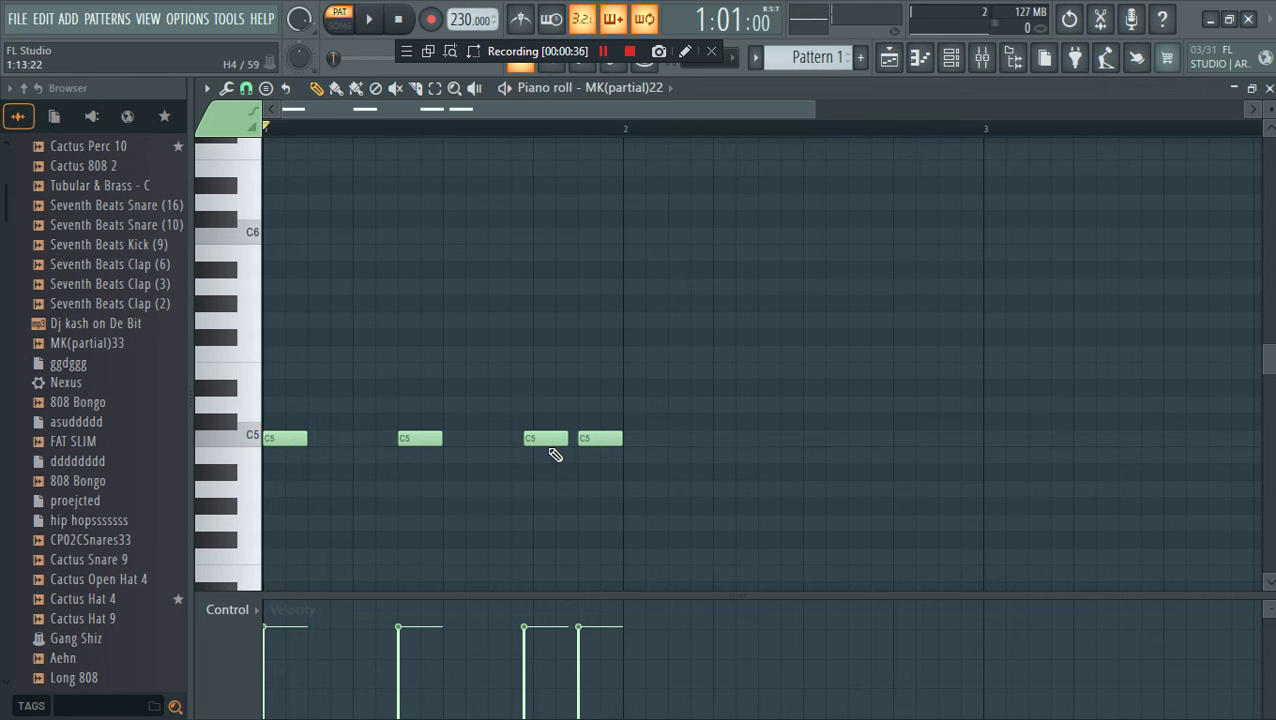
left_click(812, 440)
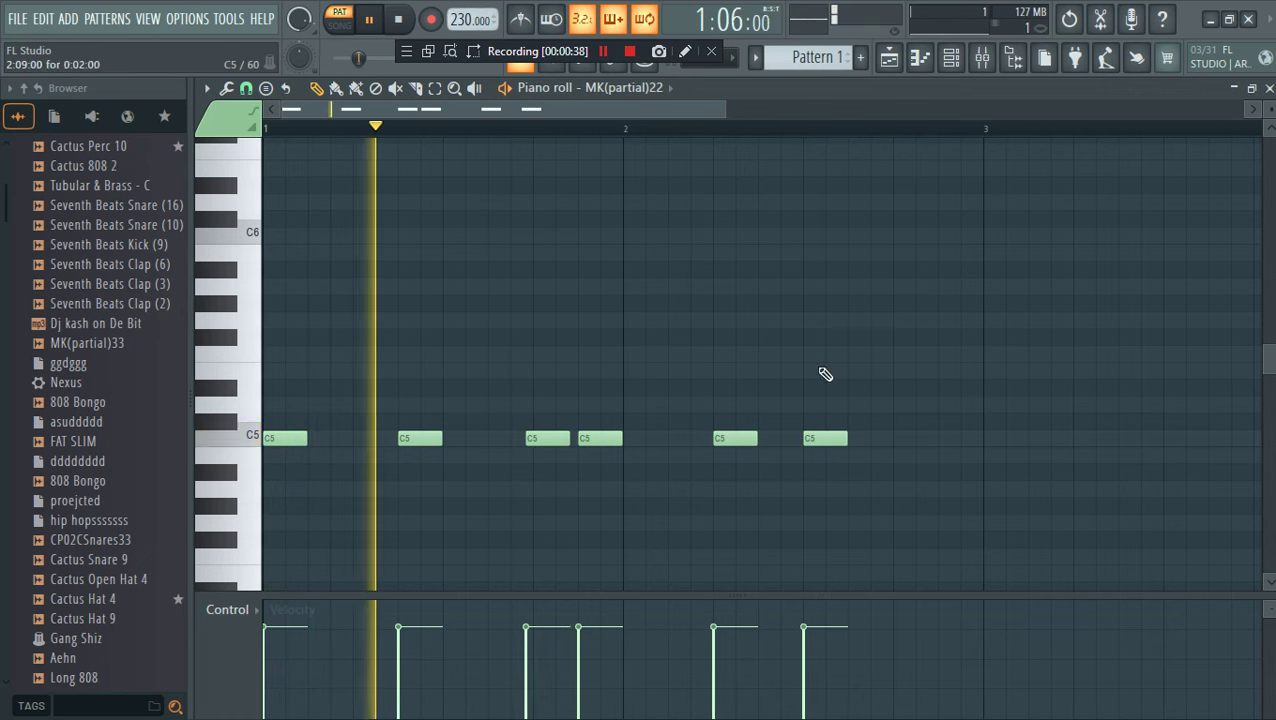
Raise the project tempo to 235 BPM
scroll(462, 20, "up", 3)
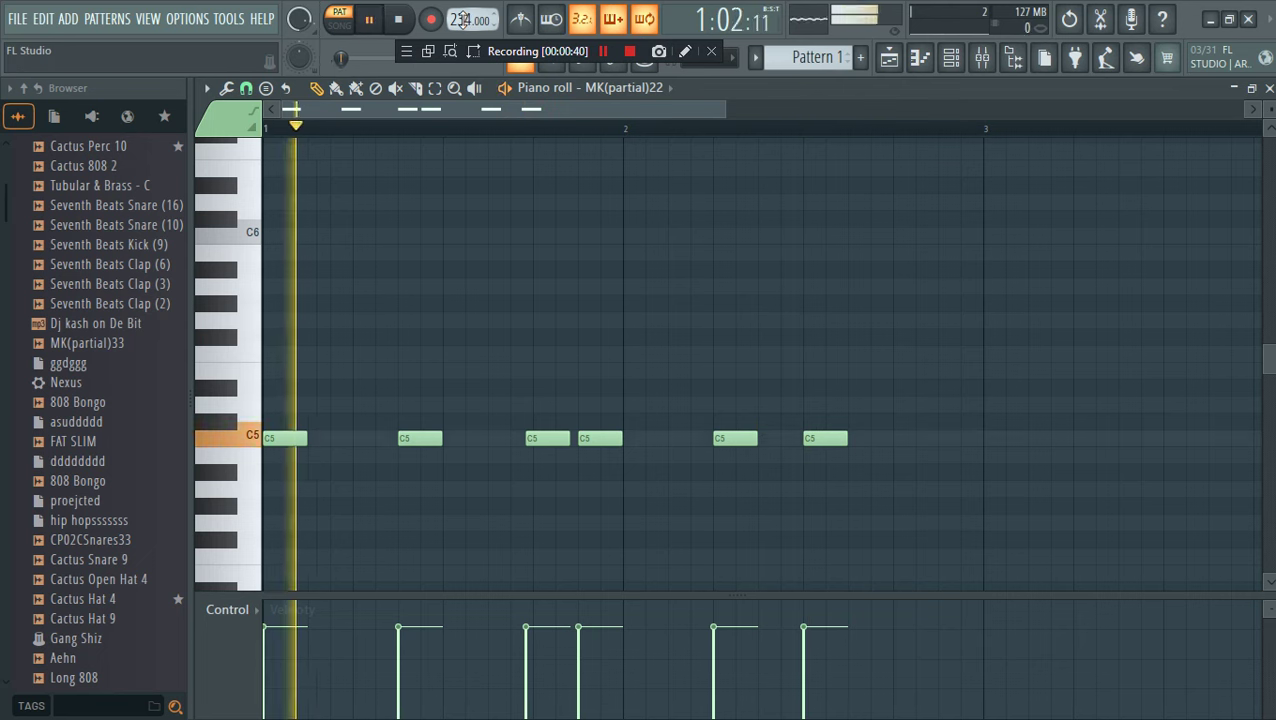
scroll(462, 20, "up", 1)
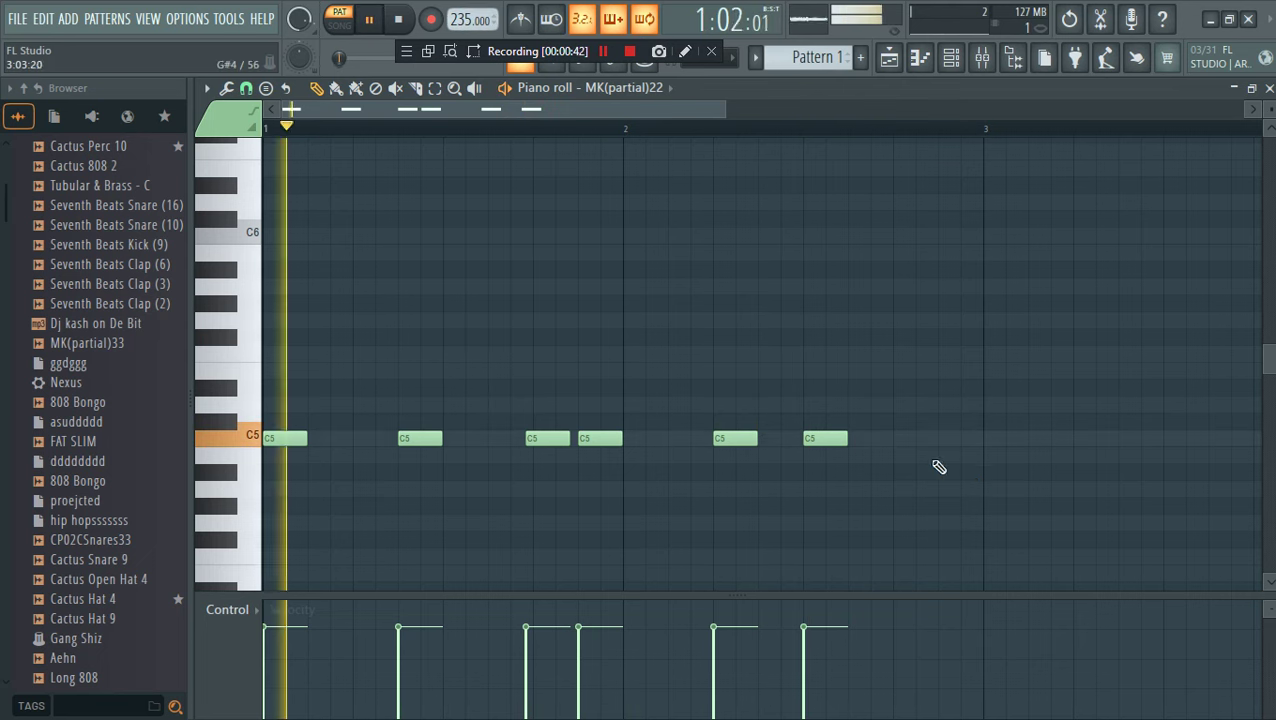
Select all six C5 notes and duplicate them so the copy starts at bar 3
left_click_drag(997, 478, 308, 416)
left_click_drag(1042, 515, 288, 363)
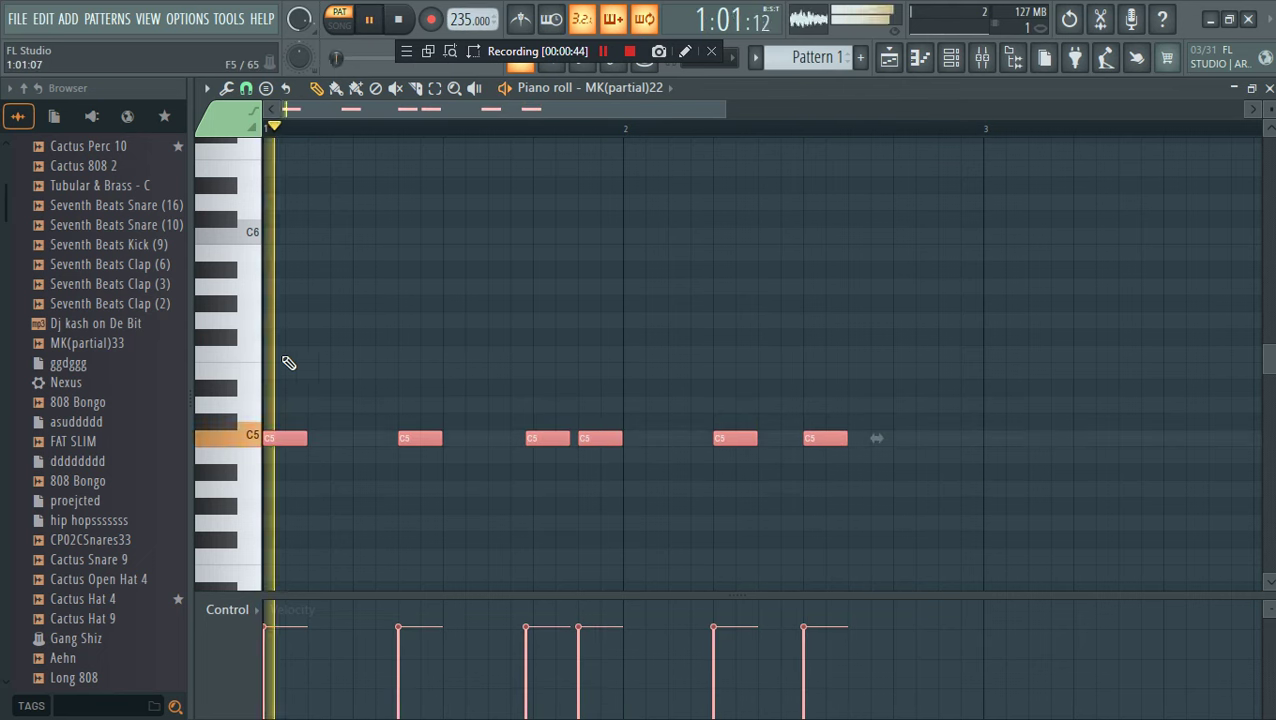
left_click_drag(288, 436, 1006, 426)
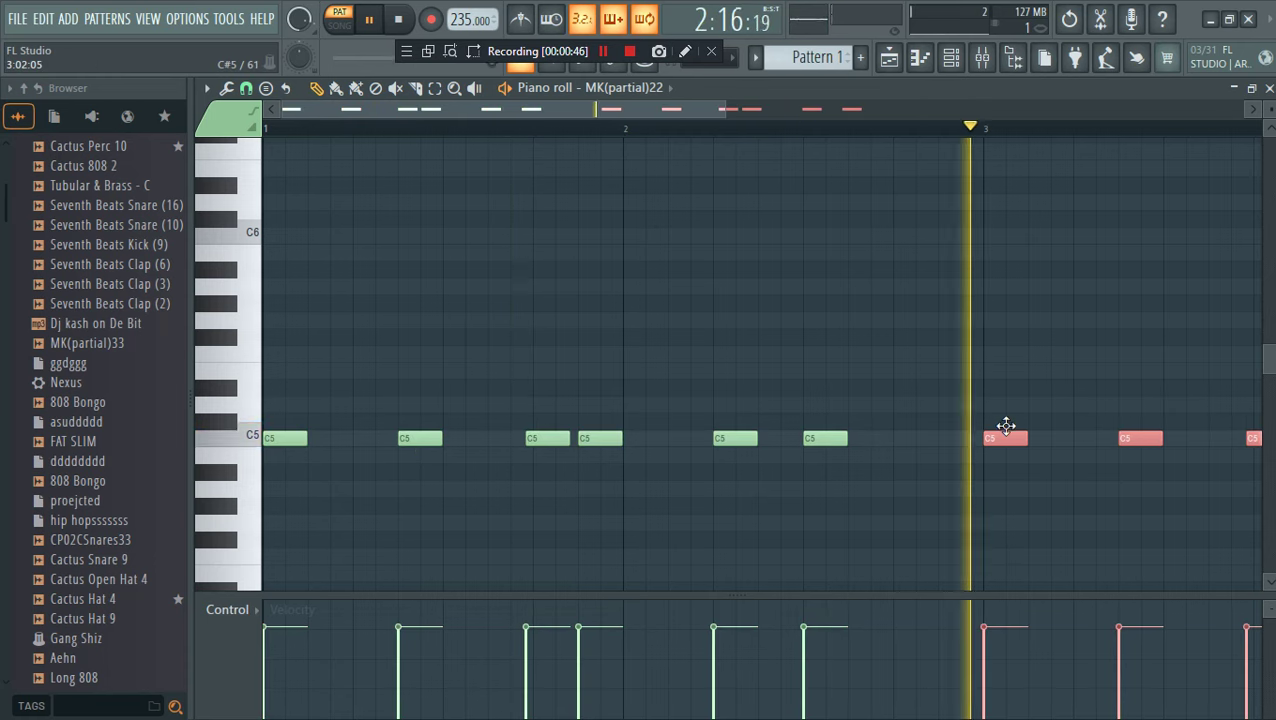
key("space")
Place Pattern 1 at the start of Track 1 in the playlist and put a copy directly after it at bar 5
left_click(889, 59)
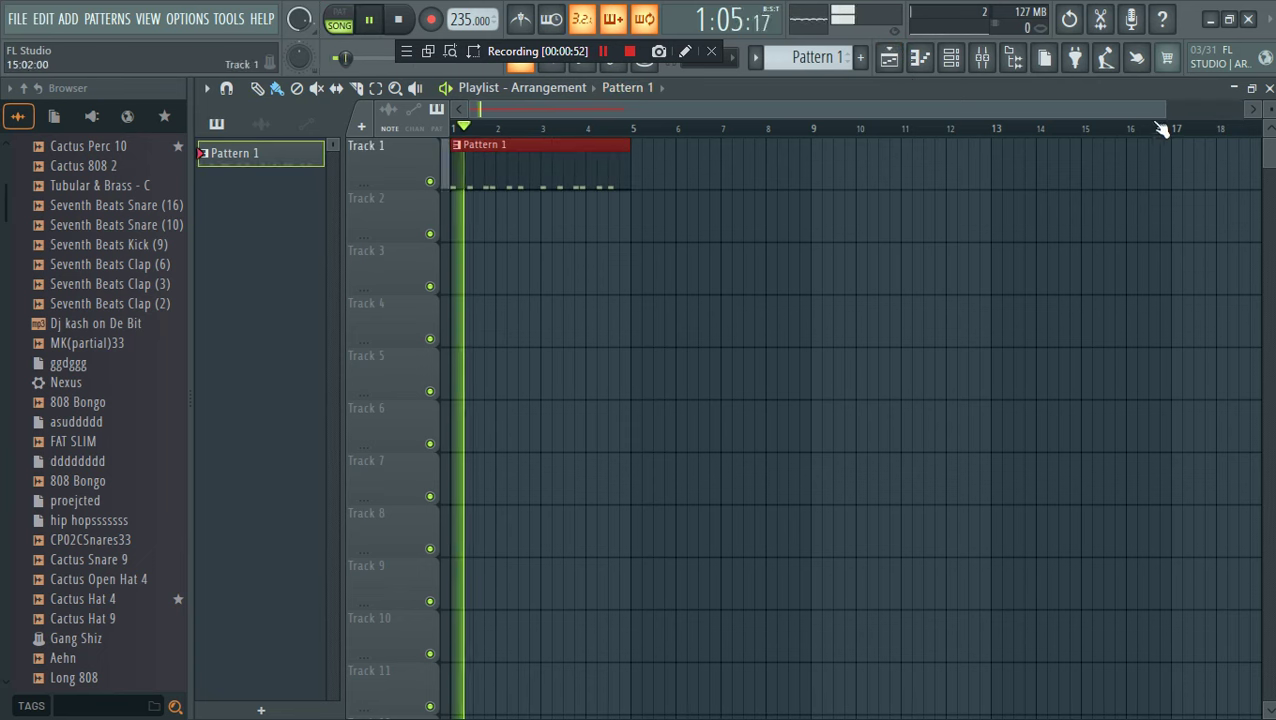
left_click(952, 58)
left_click(952, 58)
left_click_drag(473, 165, 696, 162)
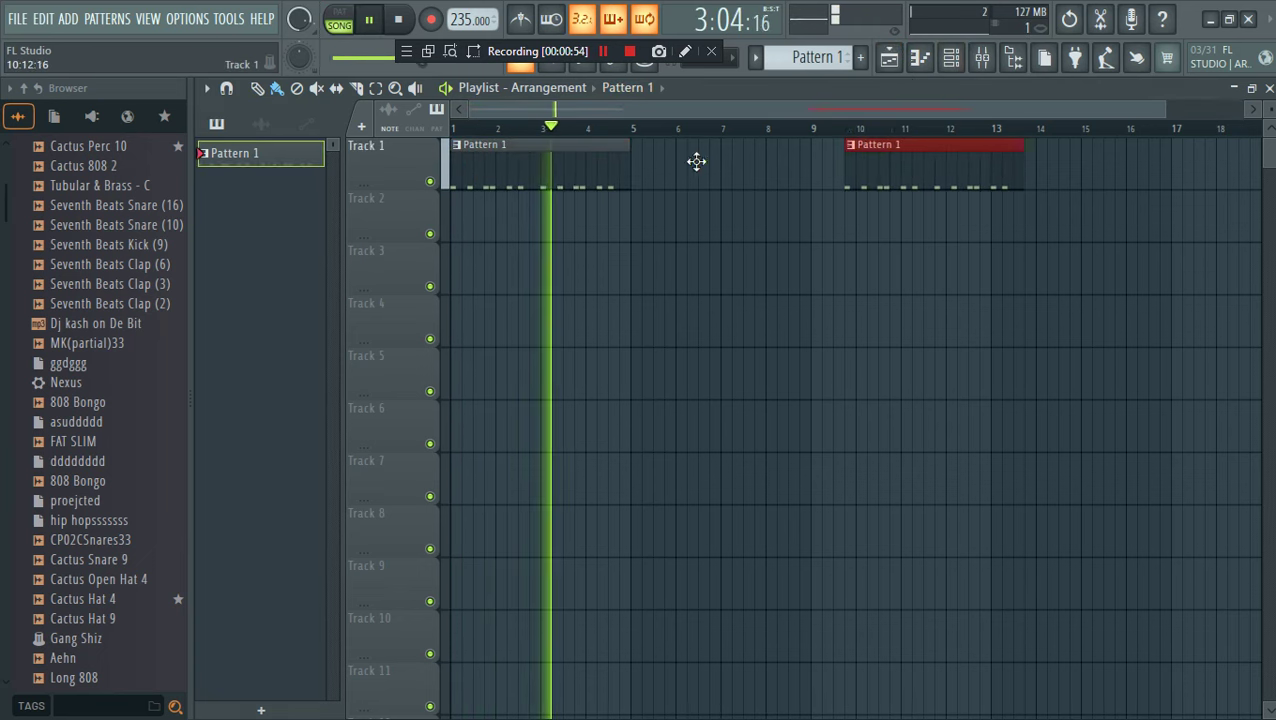
left_click_drag(889, 162, 675, 162)
Create Pattern 2 on Track 2 and place four C5 notes for BD Breath 1212 at half-bar intervals across bars 1 and 2
left_click(952, 58)
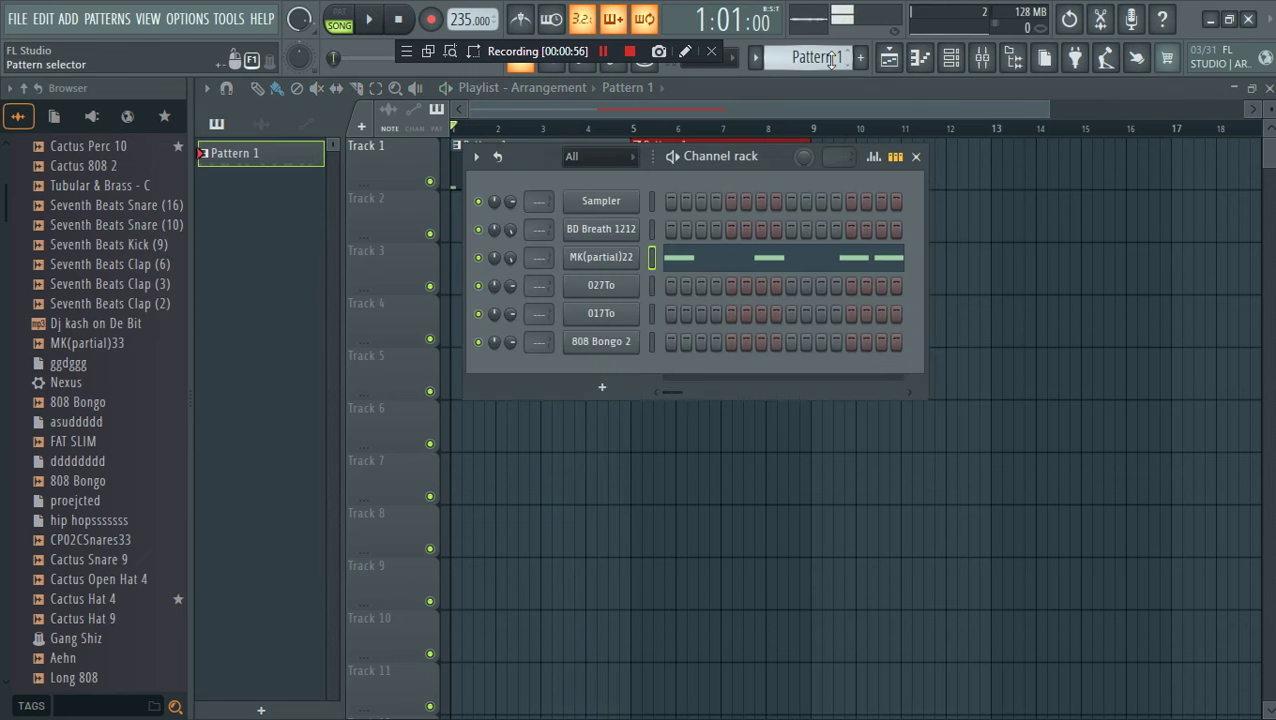
left_click(744, 93)
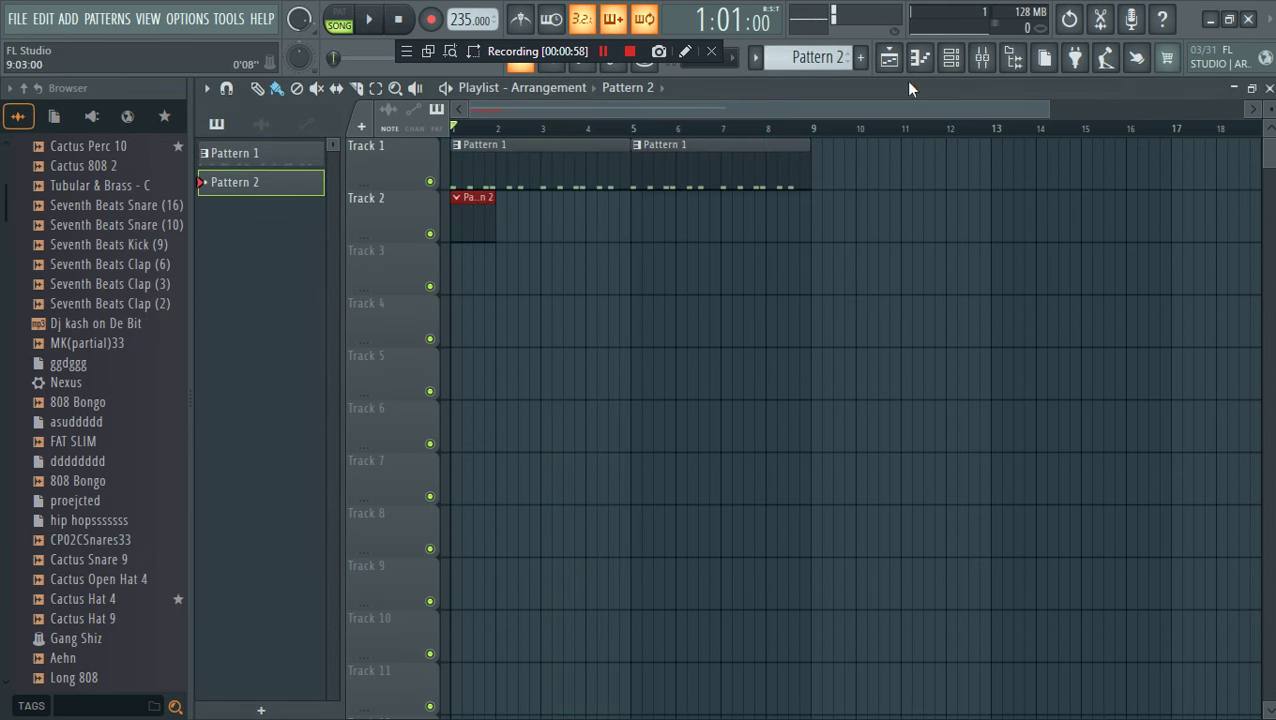
left_click(952, 58)
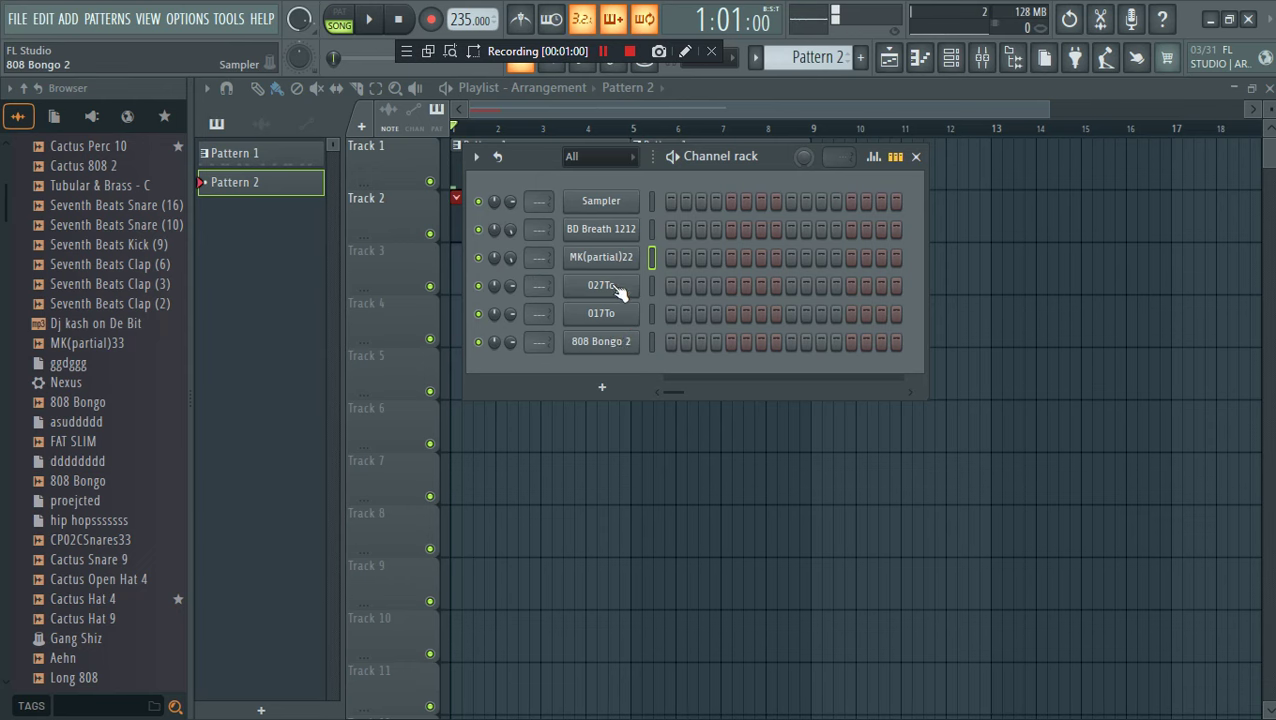
right_click(616, 230)
left_click(676, 228)
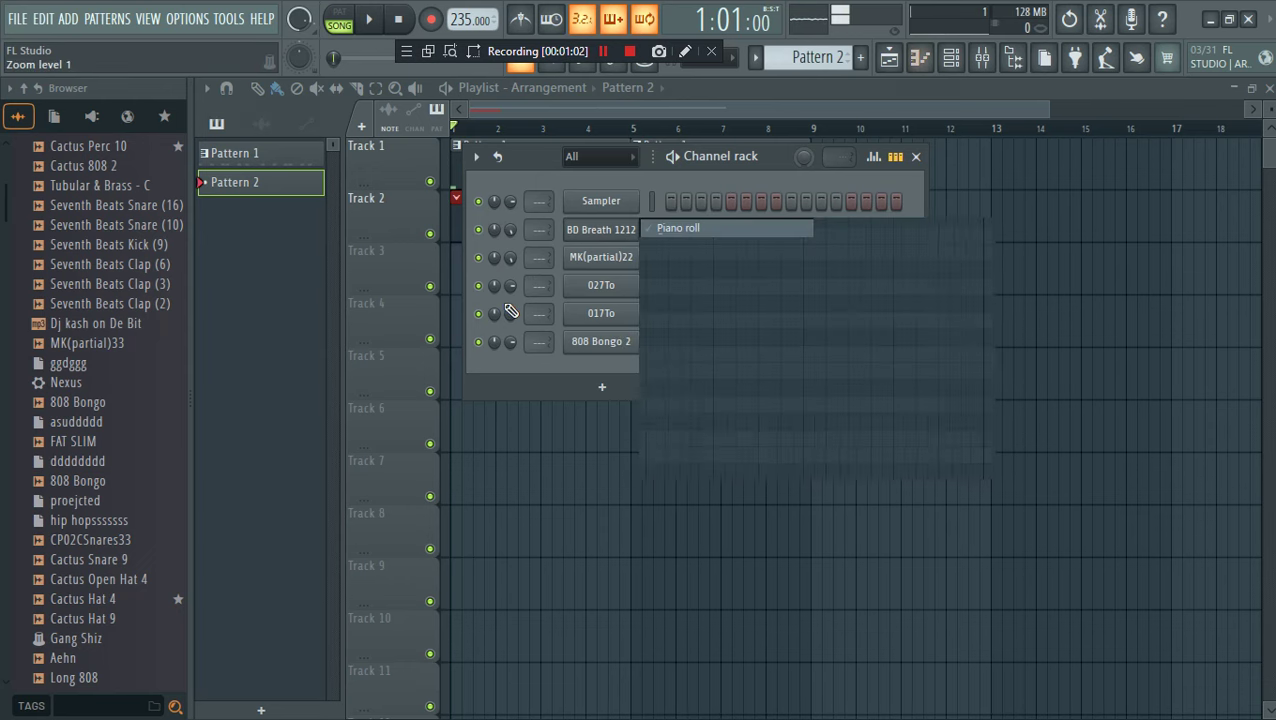
key("space")
left_click(470, 439)
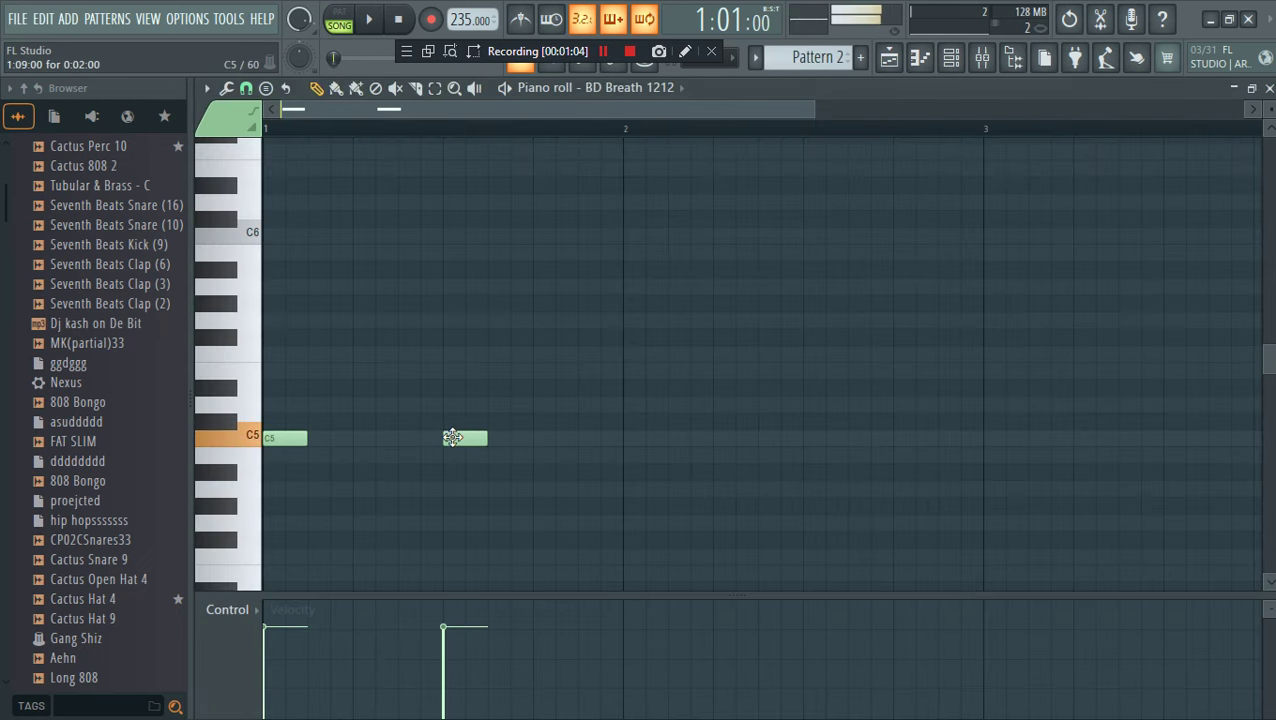
left_click(638, 438)
left_click(805, 437)
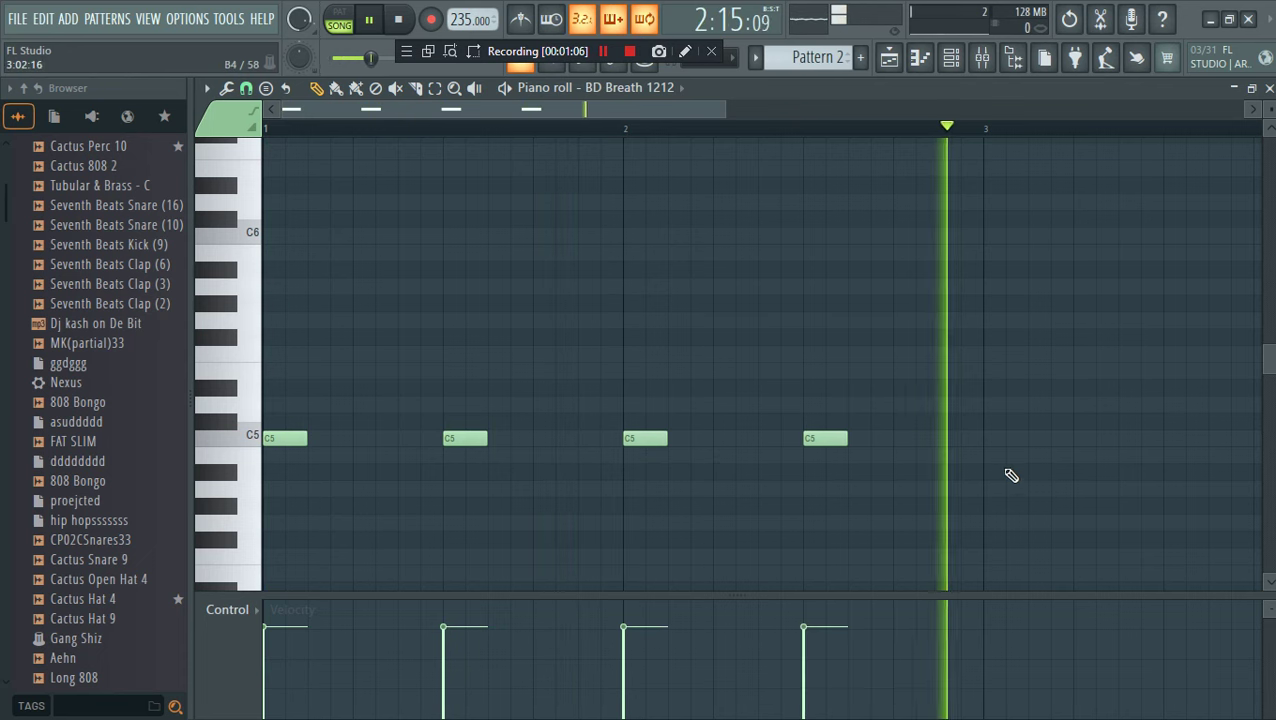
Select the four BD Breath 1212 notes and duplicate them into bars 3 and 4
left_click_drag(1011, 476, 280, 445)
left_click_drag(967, 424, 997, 433)
key("space")
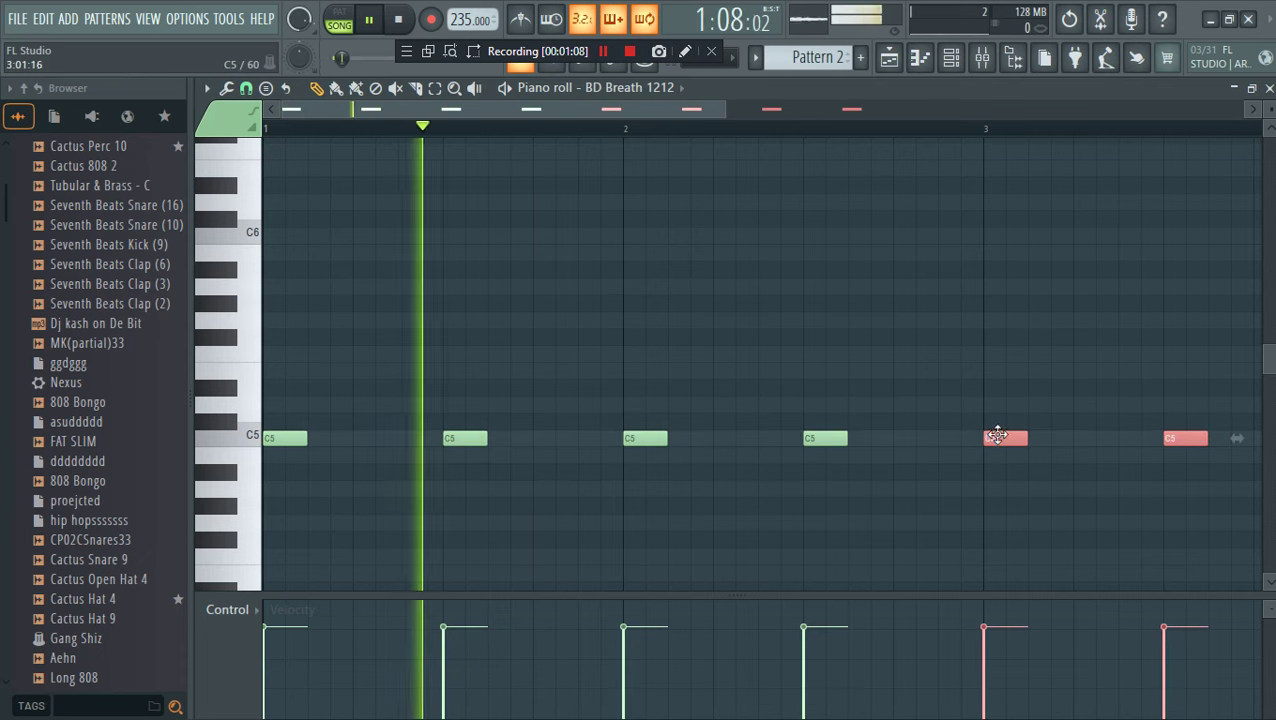
left_click_drag(587, 112, 834, 436)
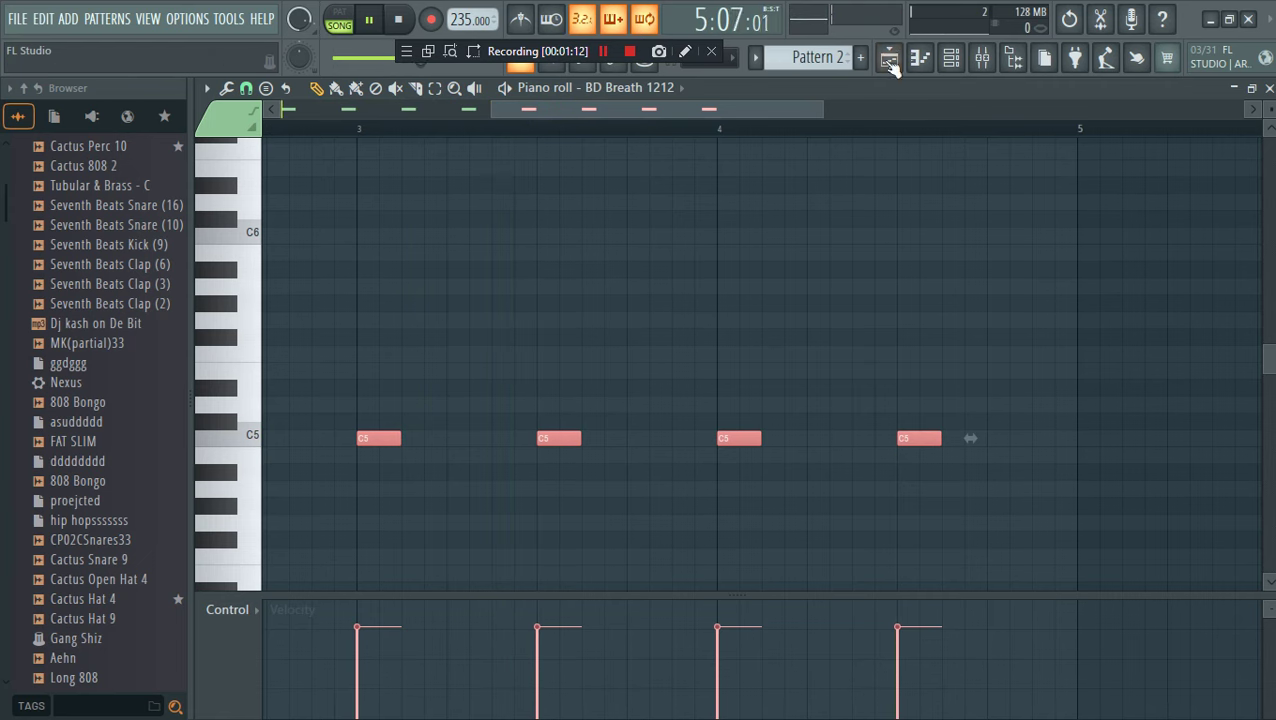
Select all eight BD Breath 1212 notes and duplicate them into bars 5 to 8
key("ctrl+a")
left_click_drag(569, 110, 160, 112)
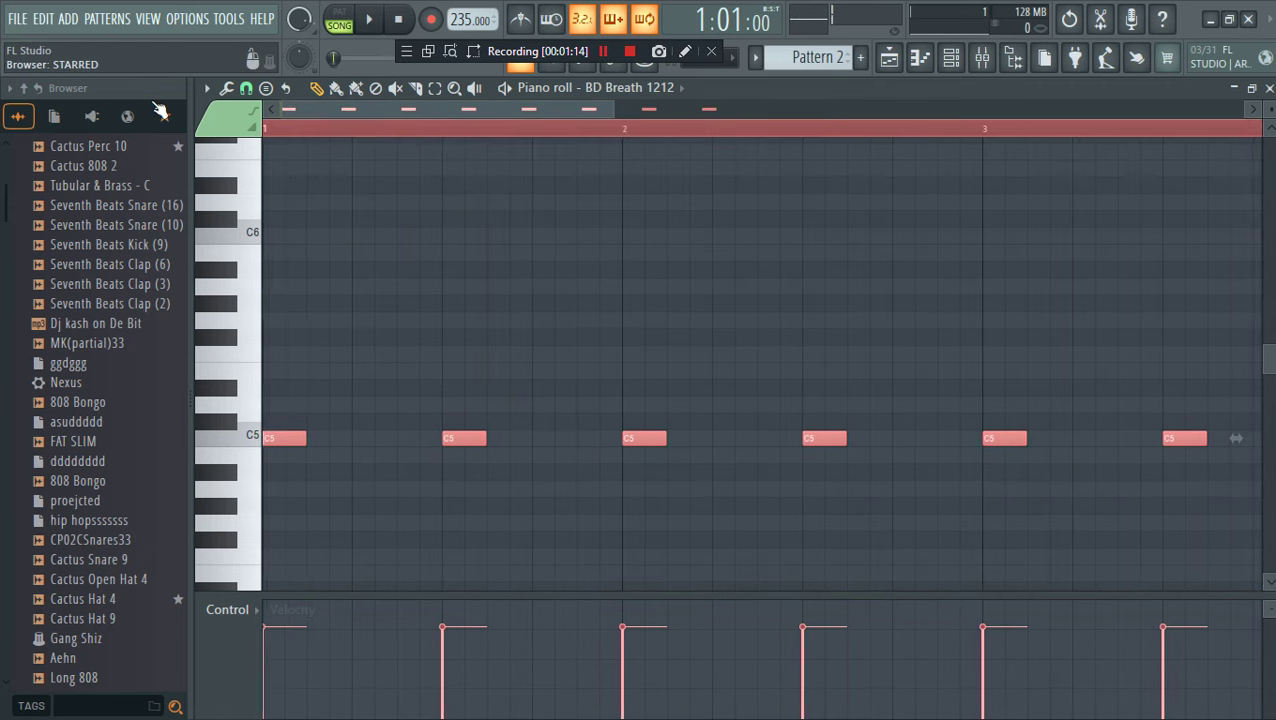
left_click_drag(427, 163, 749, 191)
left_click_drag(837, 137, 375, 35)
left_click_drag(505, 109, 975, 200)
left_click(931, 362)
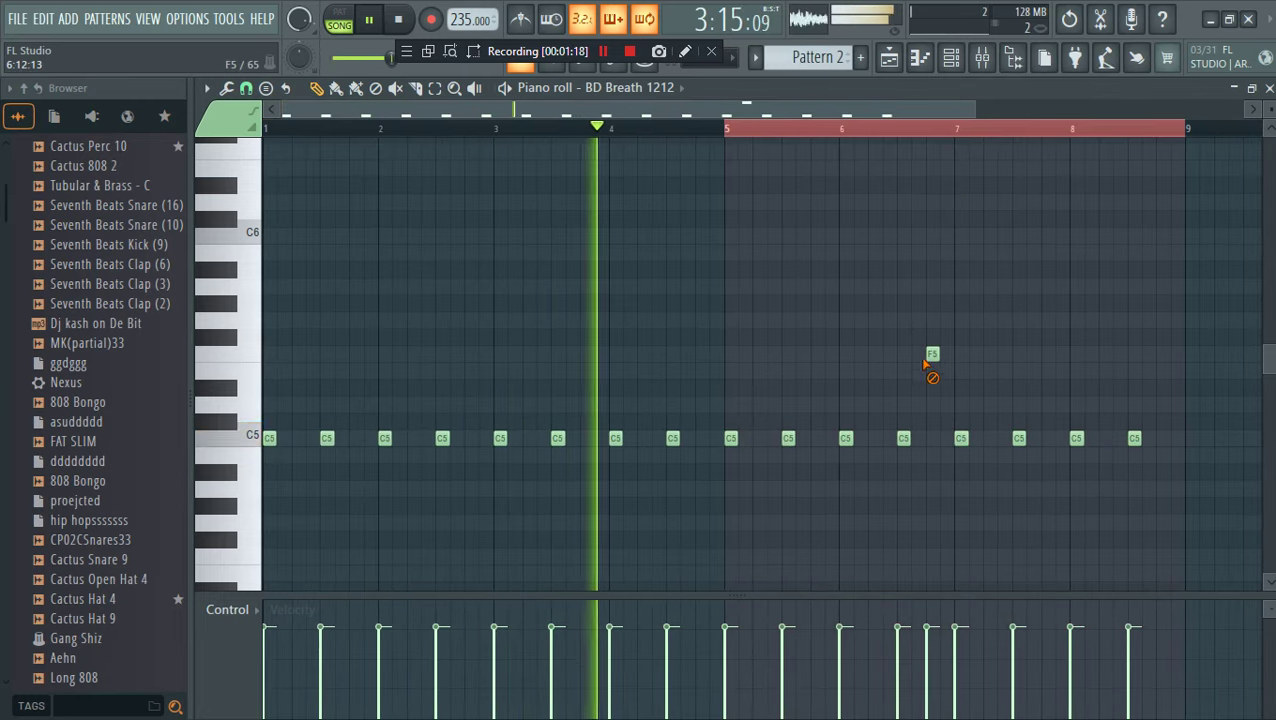
left_click(1008, 352)
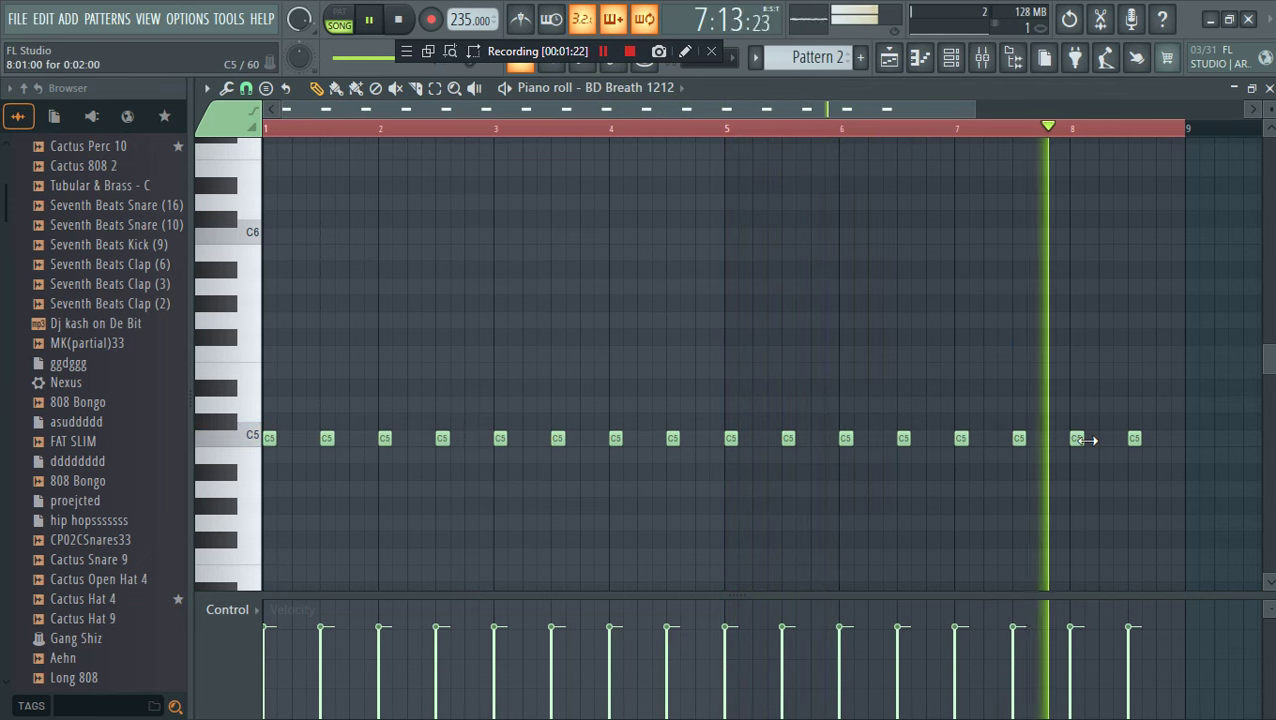
Add three extra C5 notes in bar 8 as a closing fill and play the song
left_click(1090, 438)
left_click(1057, 130)
key("space")
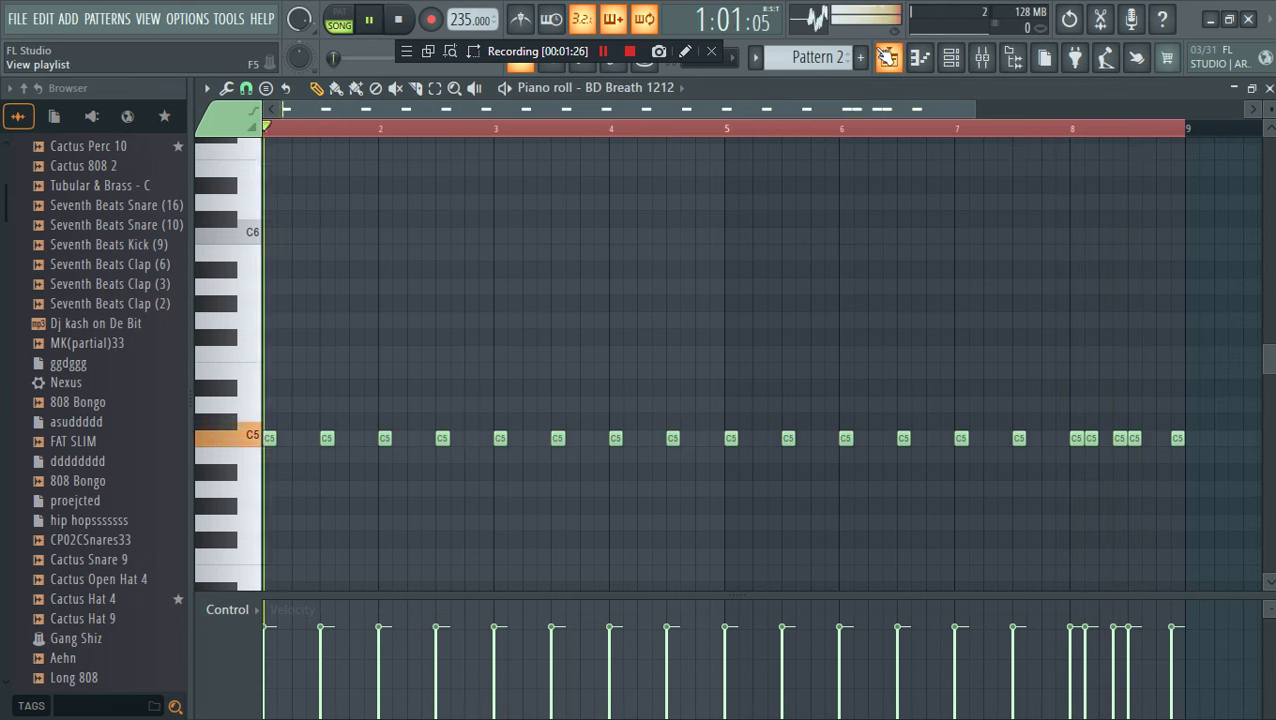
Create Pattern 3 on Track 3 and place two F5 notes for 808 Bongo 2 in bar 1, starting at 1:04:21 and 1:07:00
left_click(889, 57)
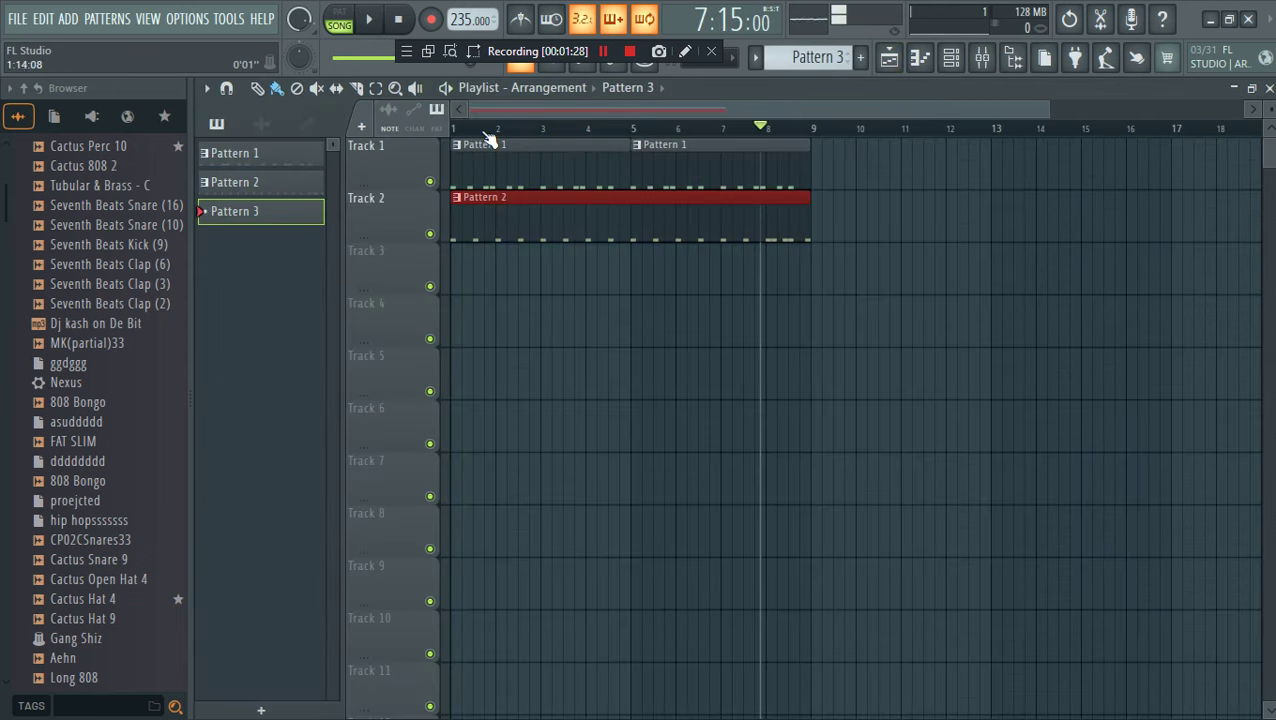
left_click(978, 59)
right_click(646, 342)
left_click(662, 339)
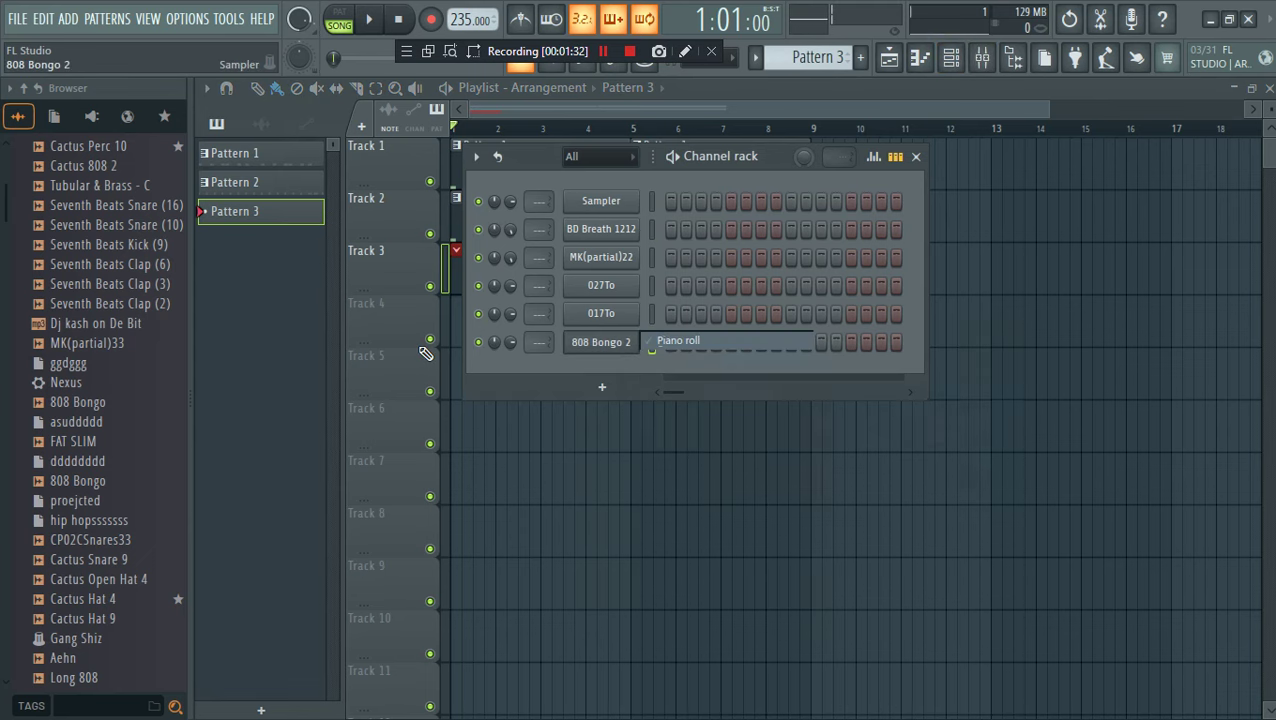
left_click_drag(273, 350, 293, 352)
key("space")
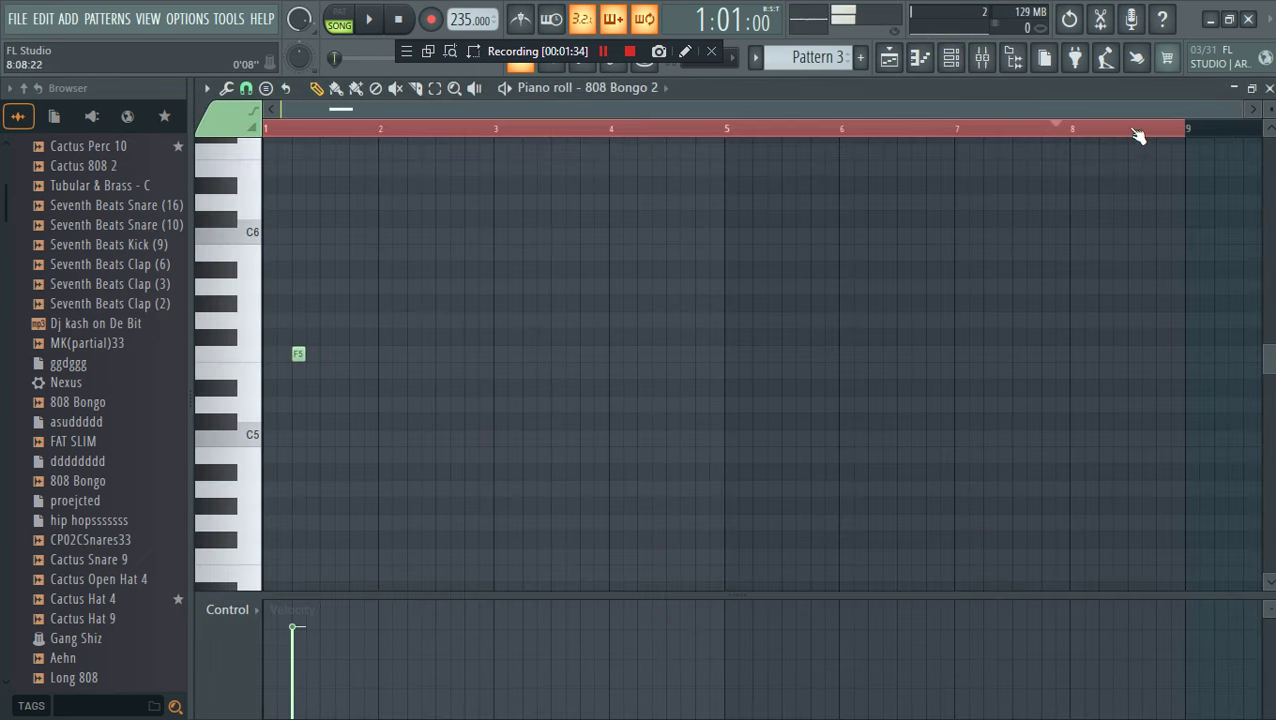
left_click_drag(1240, 113, 522, 113)
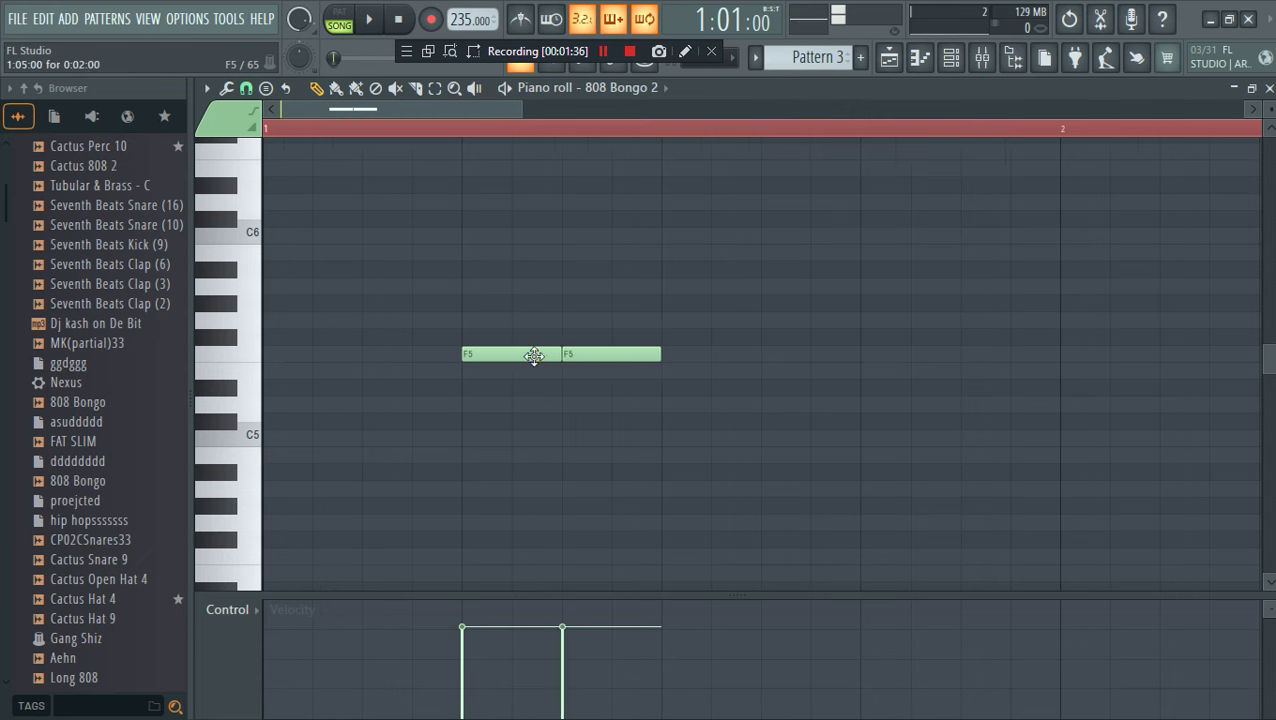
key("space")
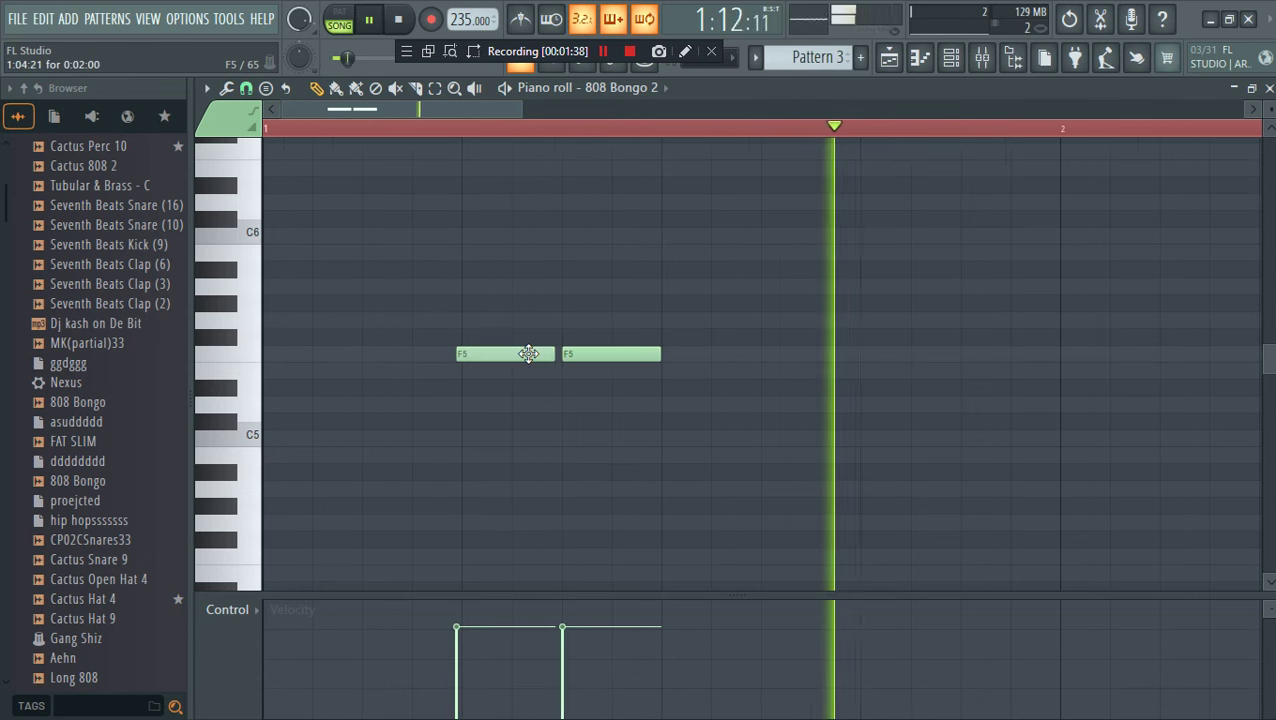
Duplicate the F5 note pair at the end of bar 1 and repeat the bar's notes through bar 4
left_click_drag(698, 384, 816, 357)
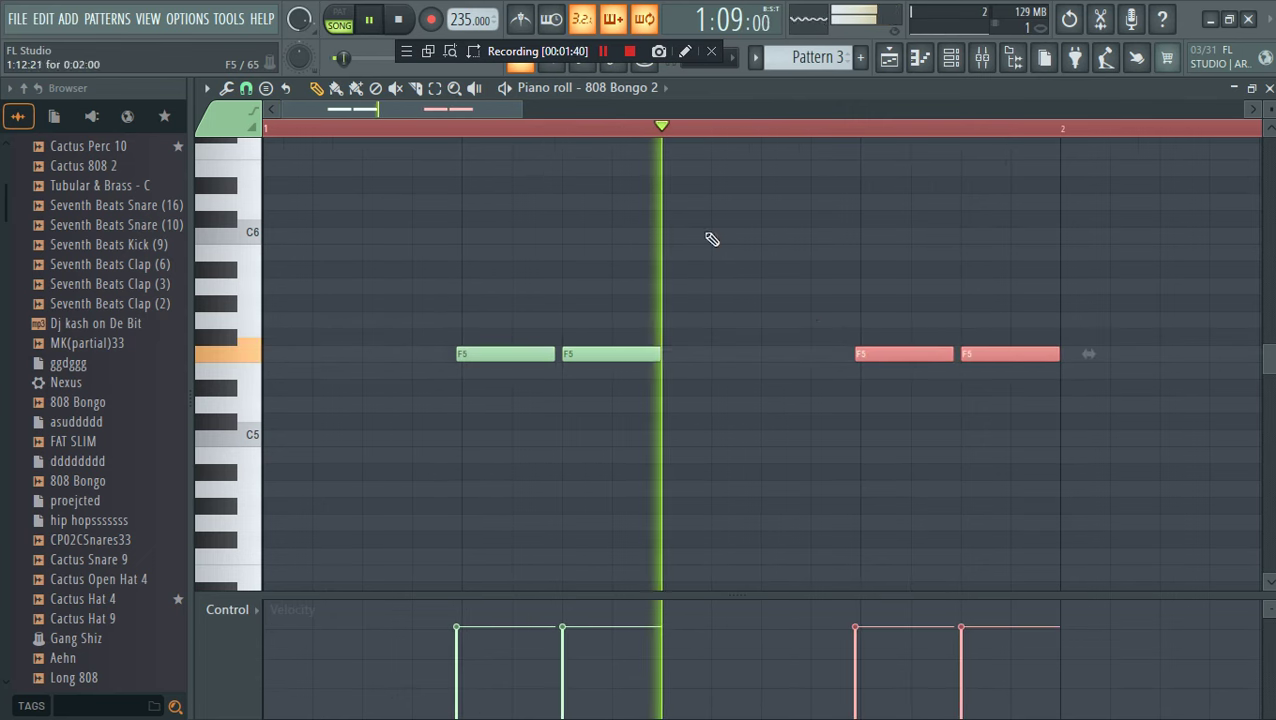
left_click_drag(522, 108, 850, 108)
left_click_drag(796, 428, 721, 354)
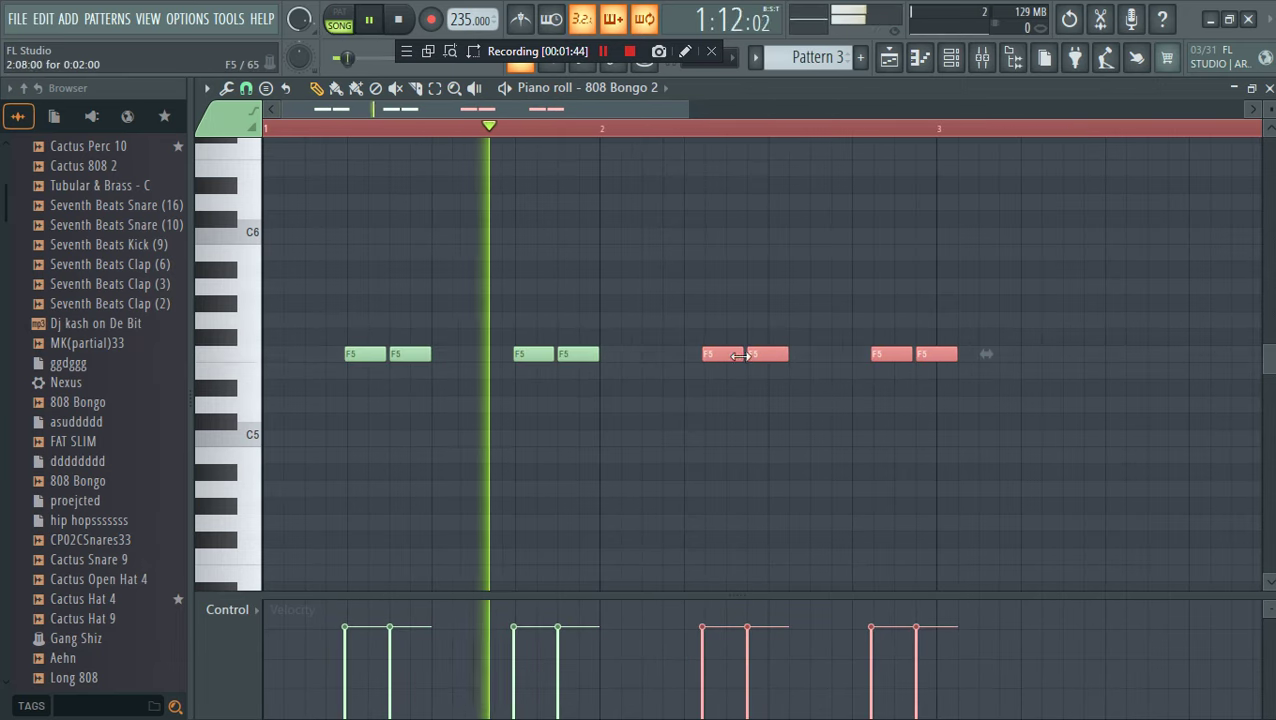
key("space")
left_click_drag(1036, 420, 1045, 360)
Copy the Pattern 3 clip on Track 3 of the playlist so that it repeats from bar 5
left_click(889, 57)
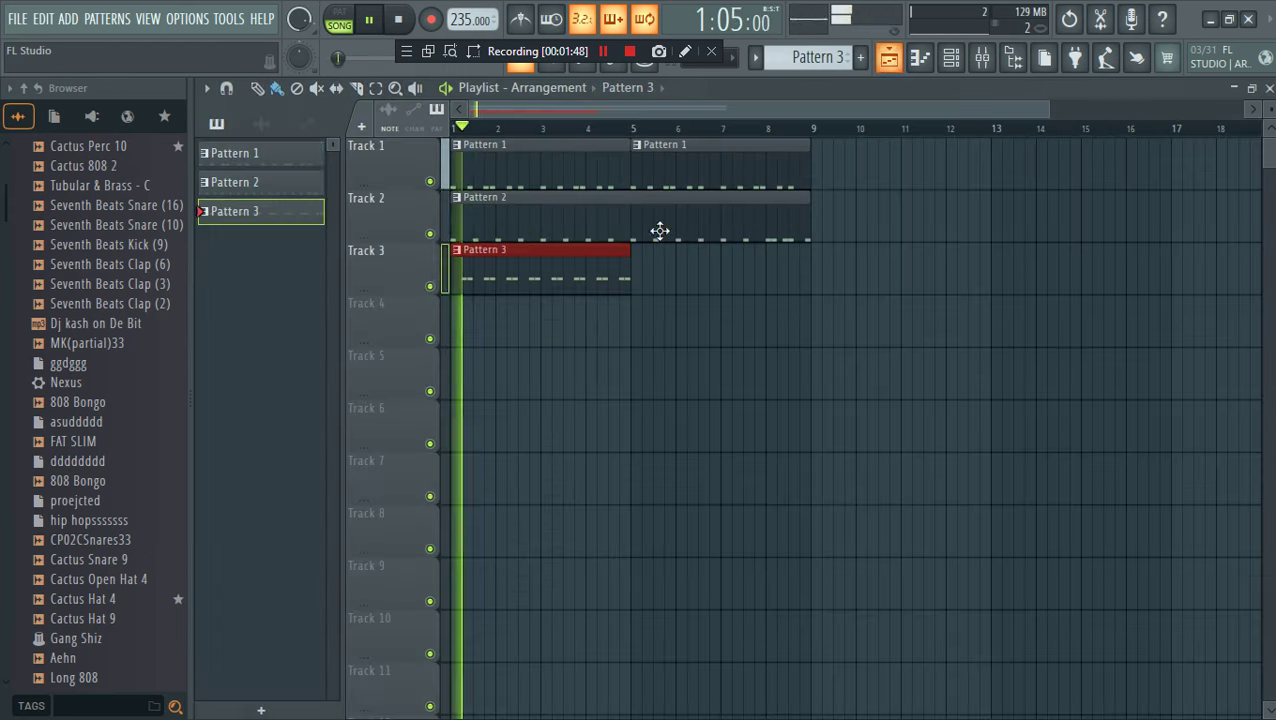
left_click_drag(570, 270, 783, 264)
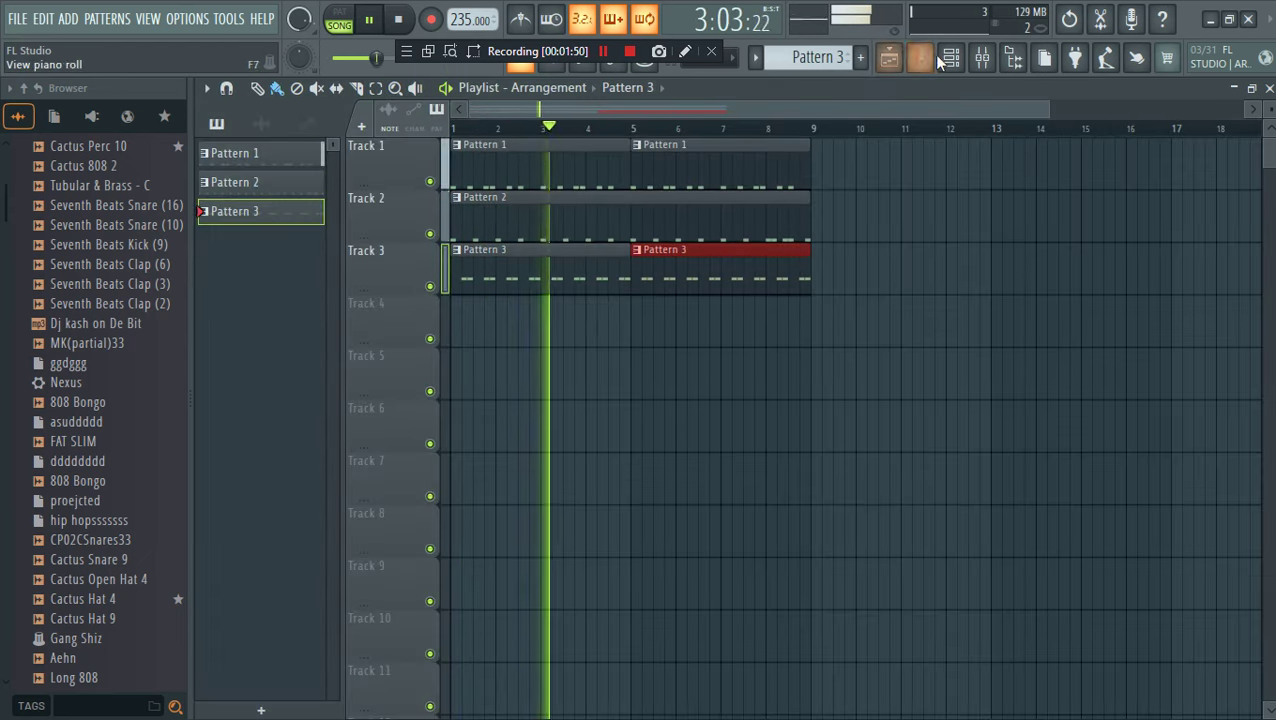
Set the tempo to 236 BPM and add a new Pattern 4 clip on Track 4
key("F6")
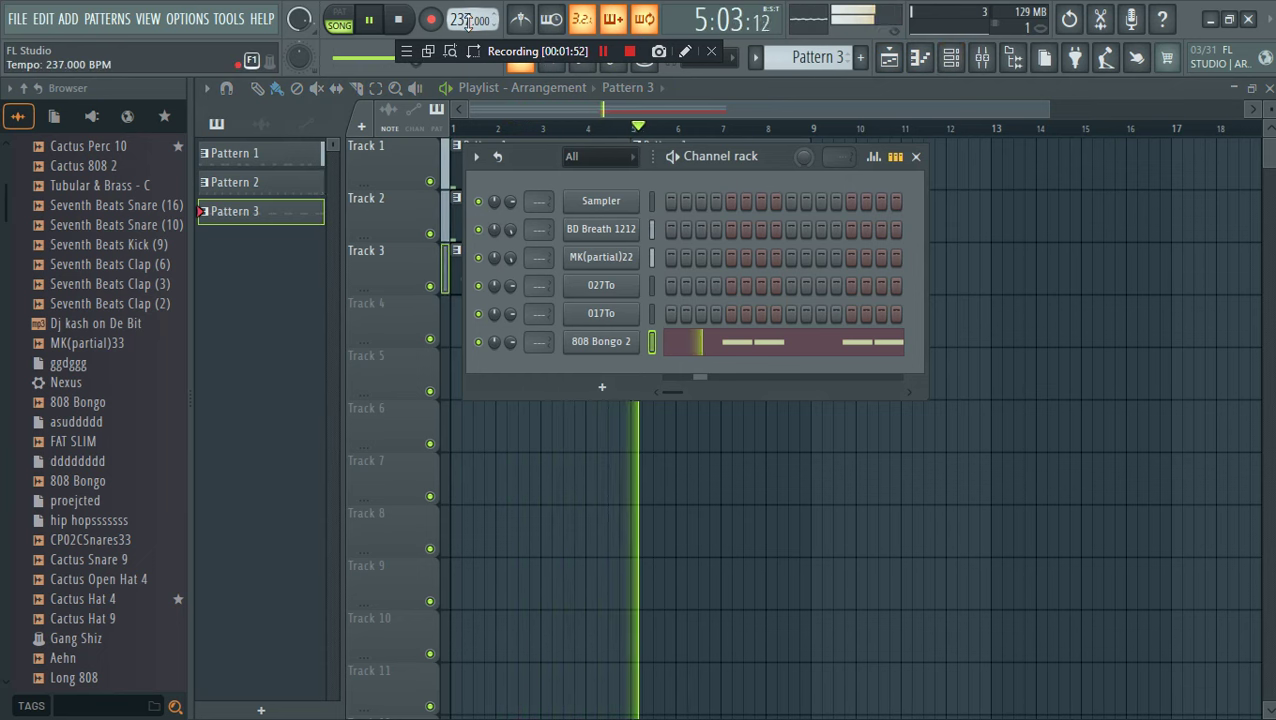
key("F6")
key("F6")
key("F6")
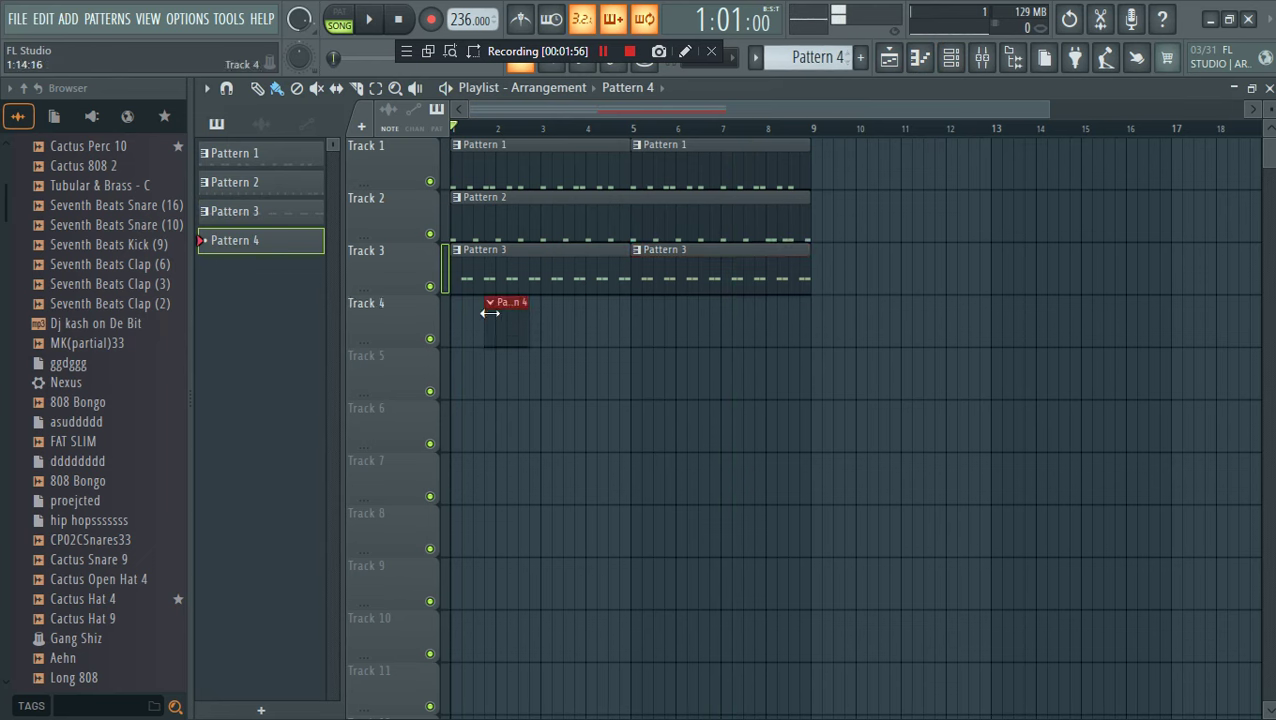
Open 027To in the piano roll and place a C5 note on the last beat of bar 2
left_click(954, 60)
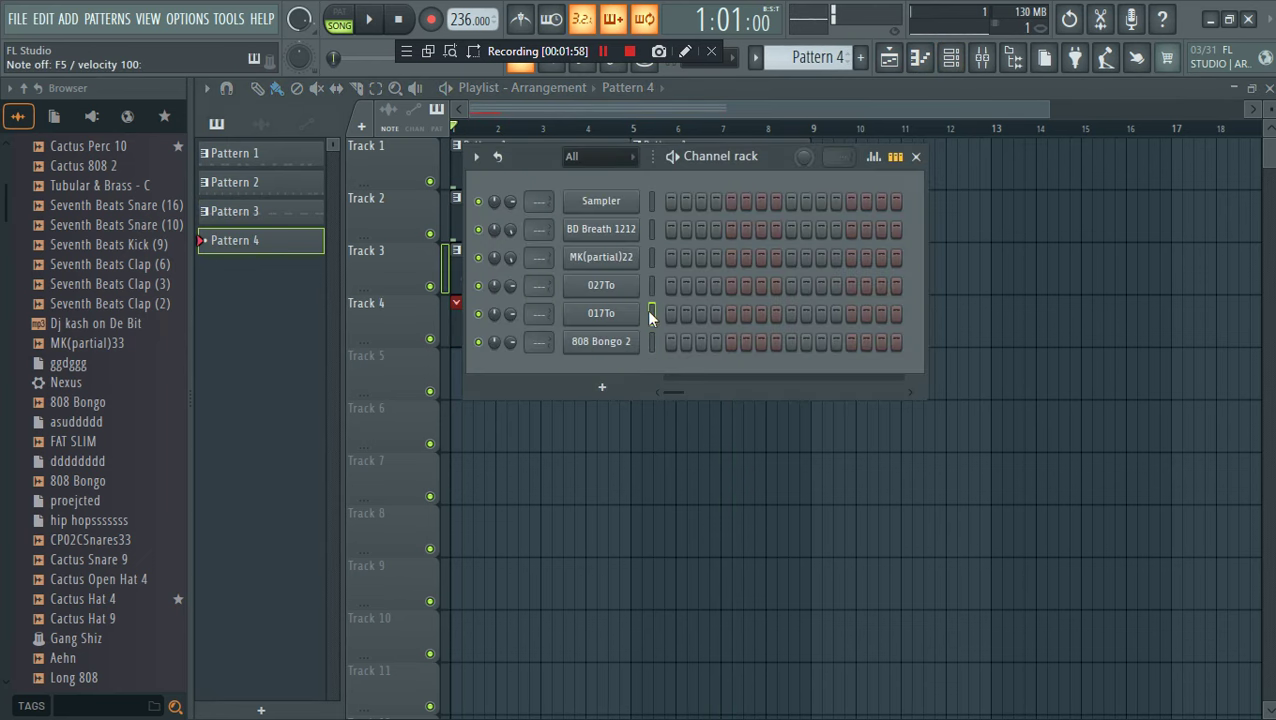
right_click(614, 296)
left_click(683, 285)
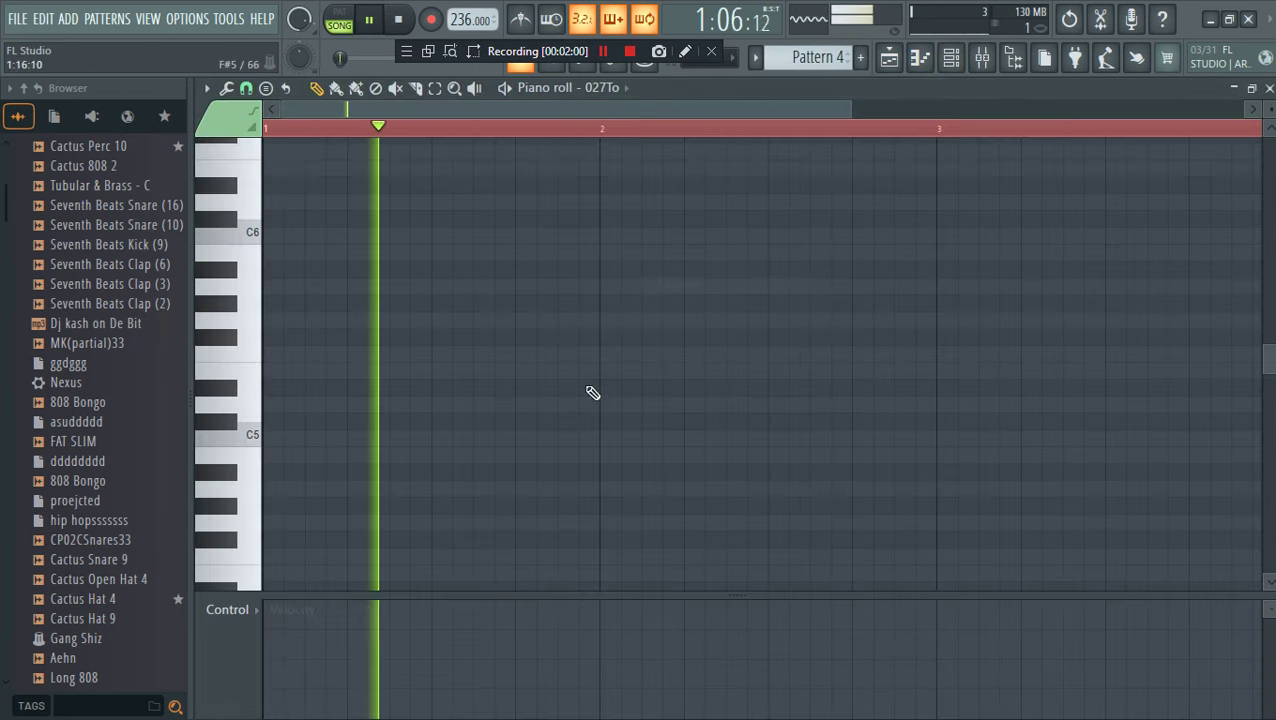
left_click(776, 452)
key("space")
left_click_drag(776, 448, 868, 423)
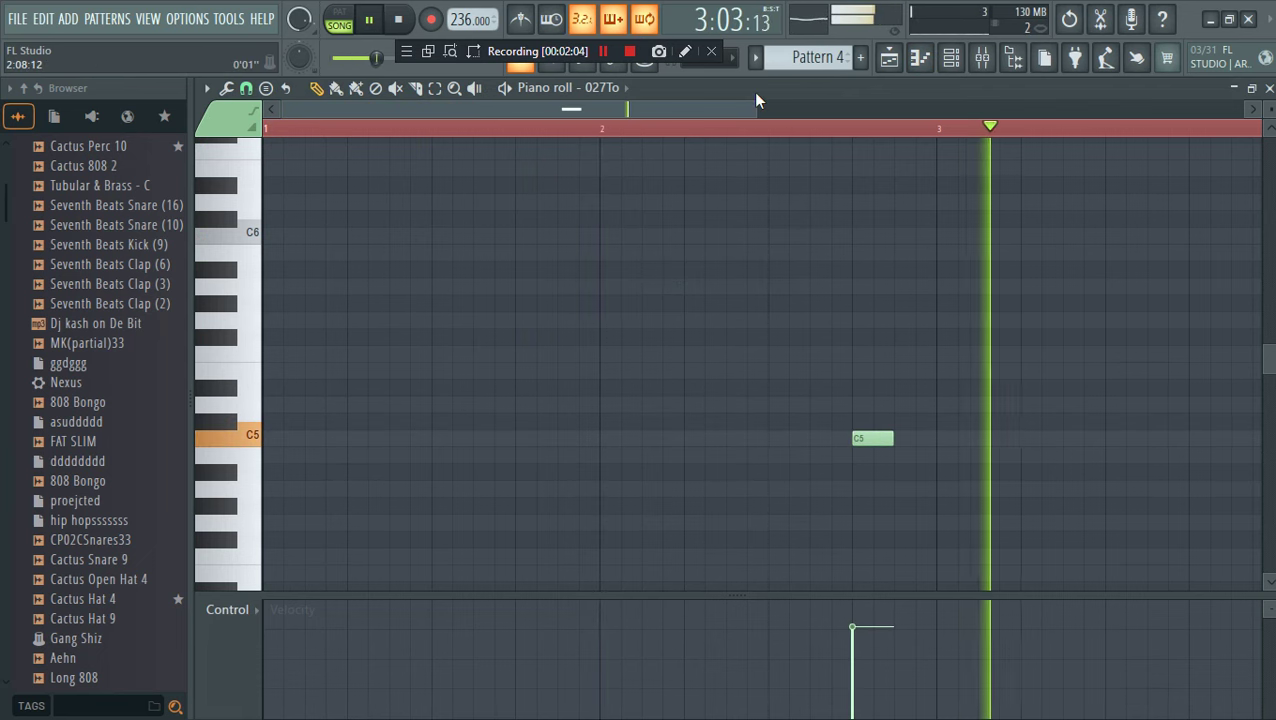
Add an F#5 note halfway through bar 3 for 027To and play the song
left_click_drag(756, 100, 1142, 222)
left_click(745, 336)
key("space")
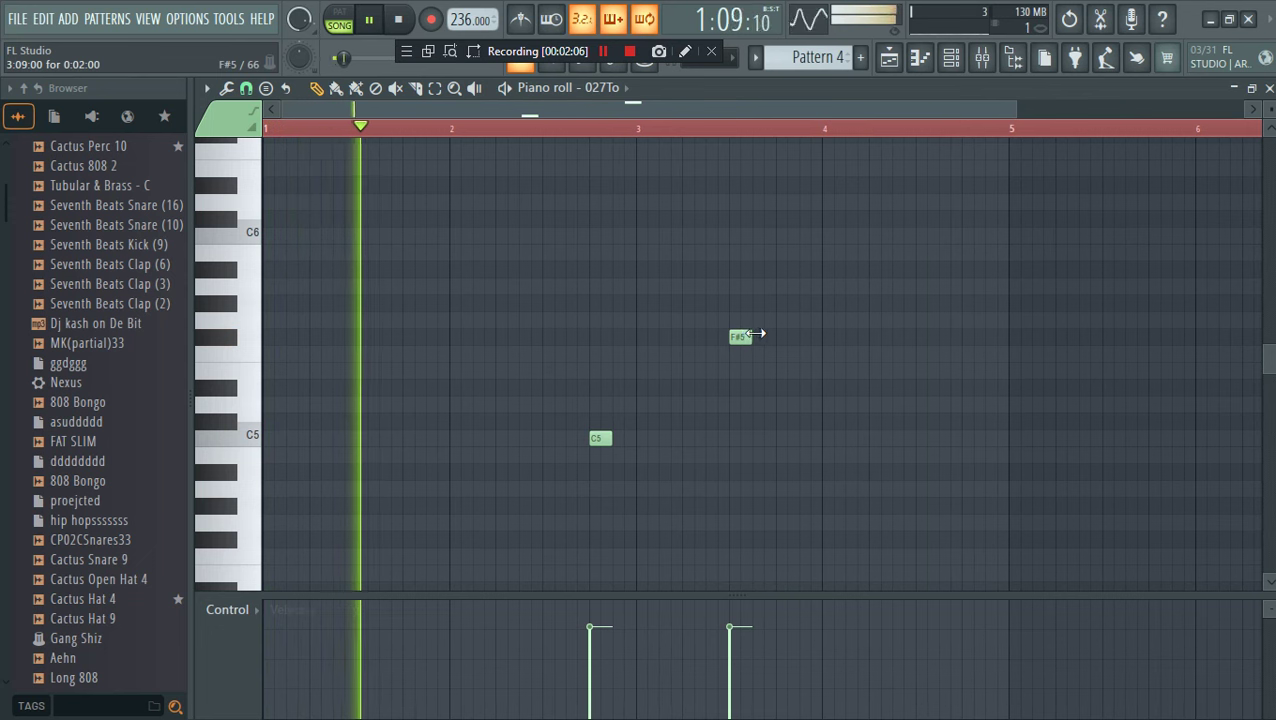
Replace the F#5 note in bar 3 with two short F#5 notes on the first and second beats of bar 4
left_click(756, 337)
right_click(743, 341)
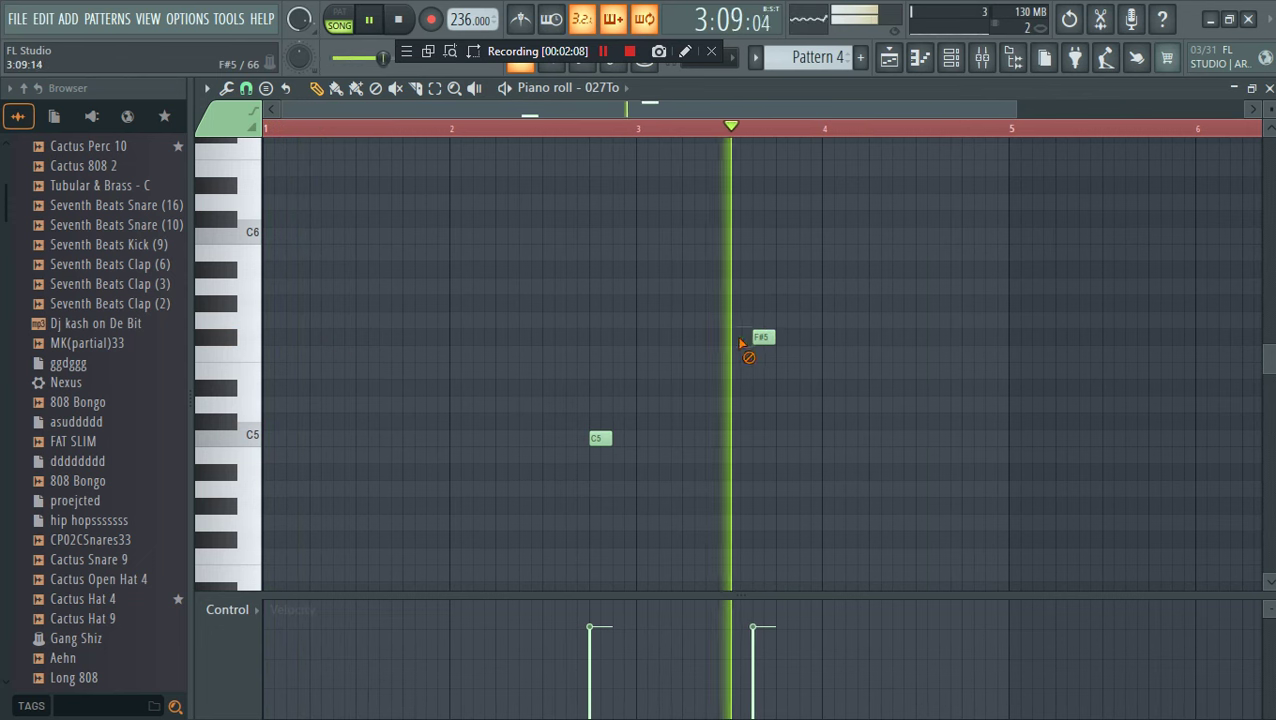
right_click(763, 342)
left_click(876, 338)
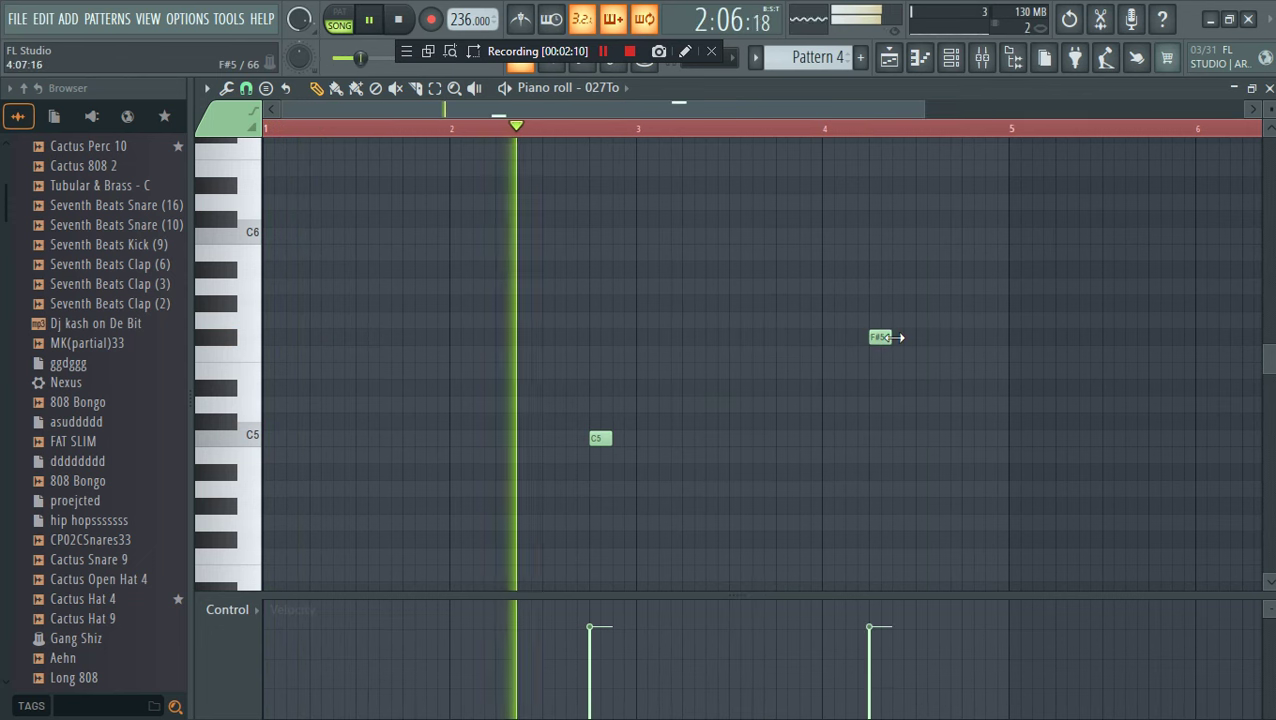
left_click_drag(899, 341, 828, 343)
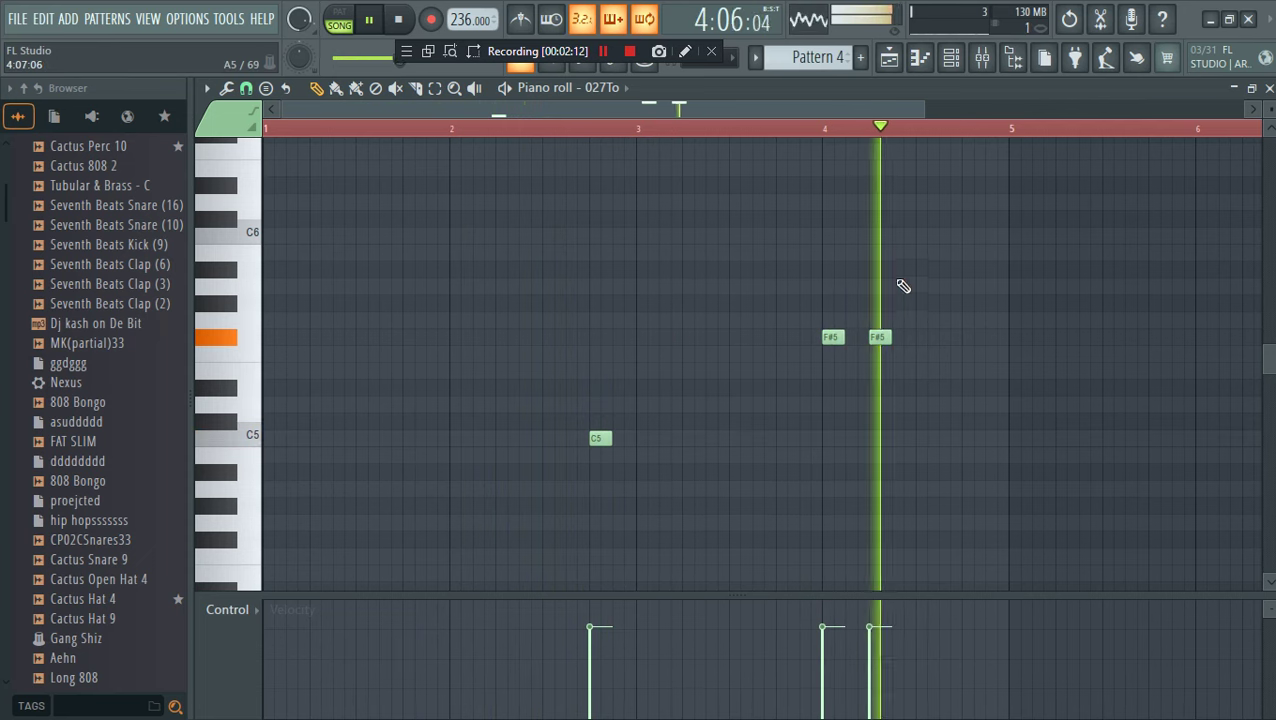
Copy all three 027To notes four bars further on, so that the F#5 pair starts on bar 8
left_click_drag(920, 105, 1240, 112)
key("ctrl+a")
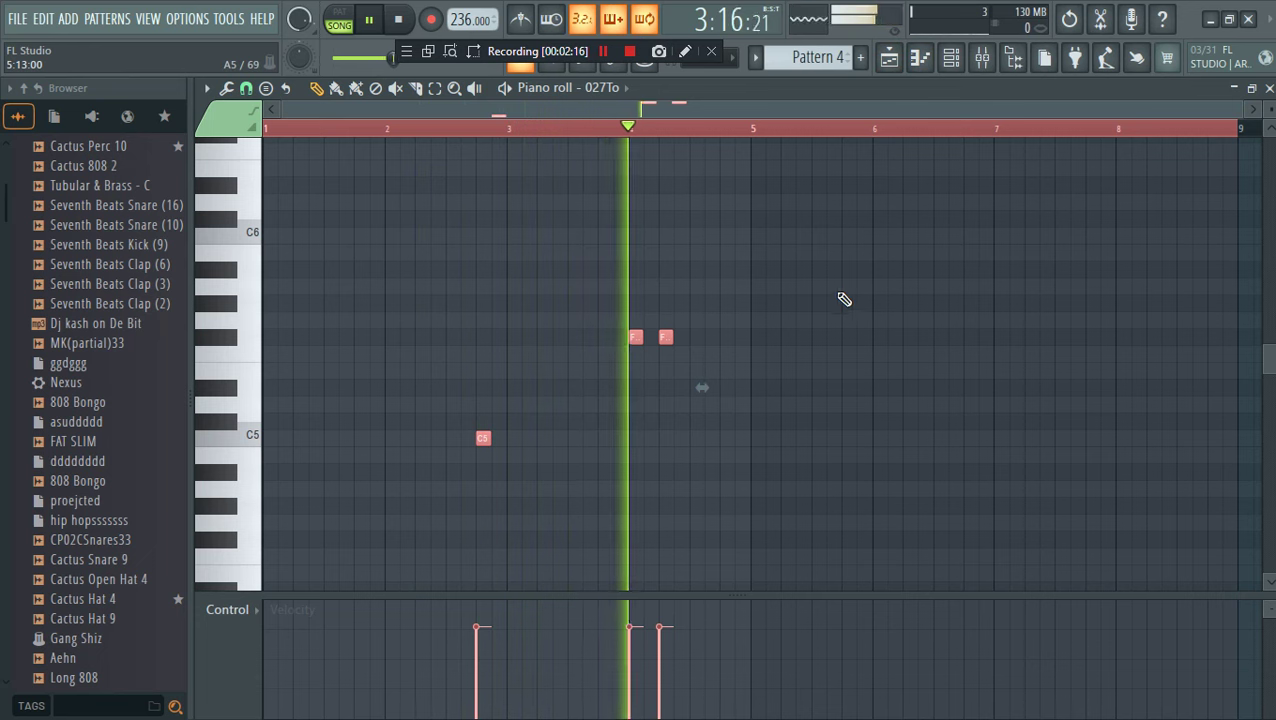
left_click_drag(479, 436, 943, 424)
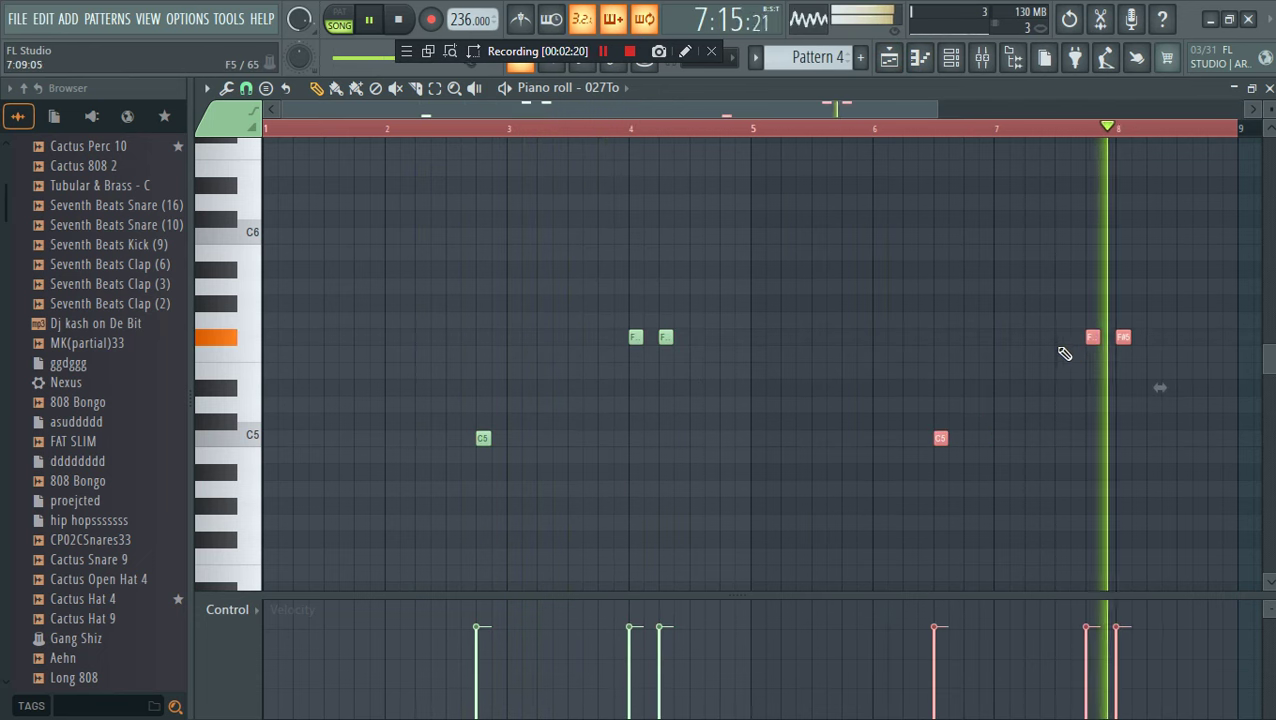
left_click_drag(1094, 337, 1125, 337)
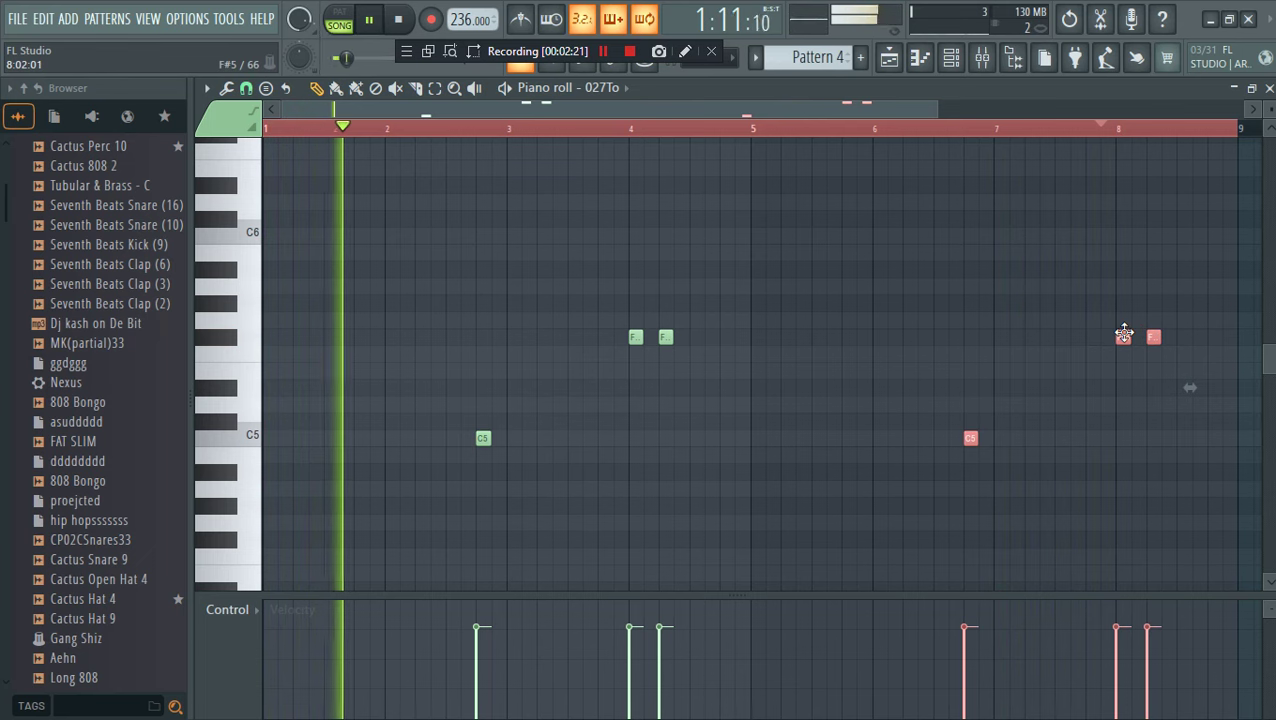
Return to the playlist, switch to Pattern 5 and place its clip at bar 1 on Track 5
left_click(896, 62)
left_click(984, 236)
right_click(1000, 240)
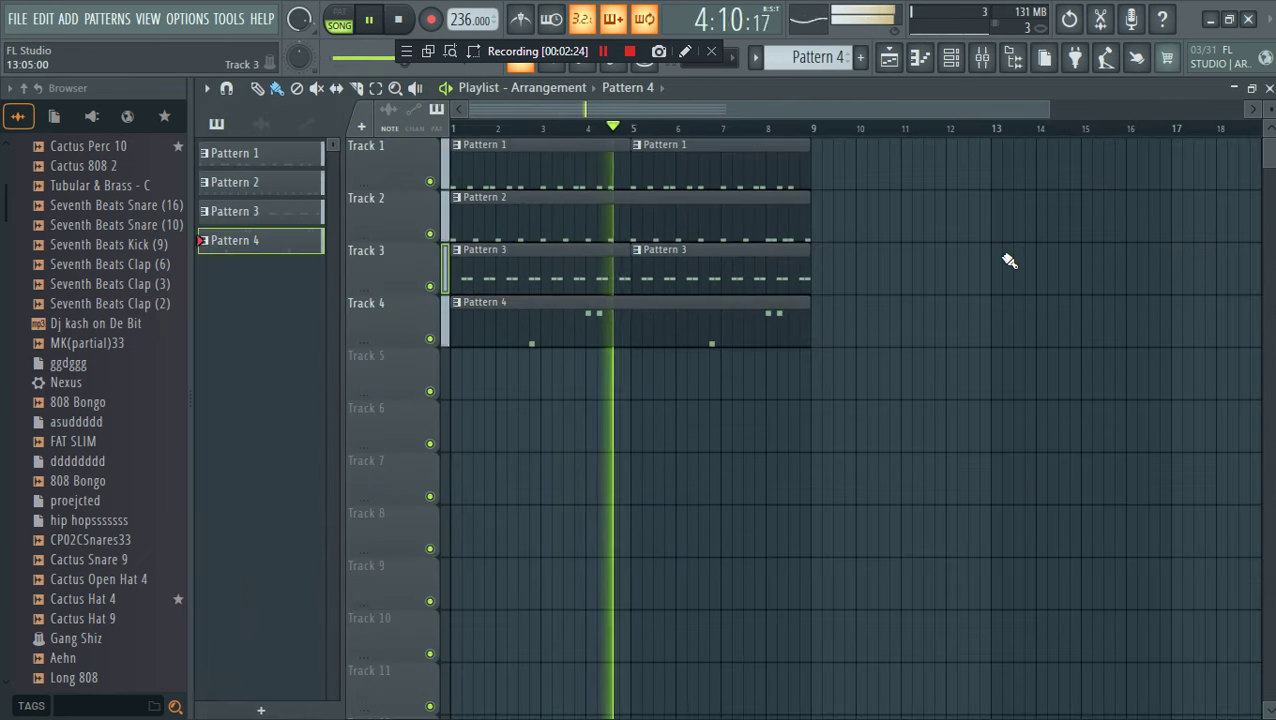
left_click(1008, 263)
right_click(1035, 273)
left_click(951, 60)
scroll(828, 55, "up", 1)
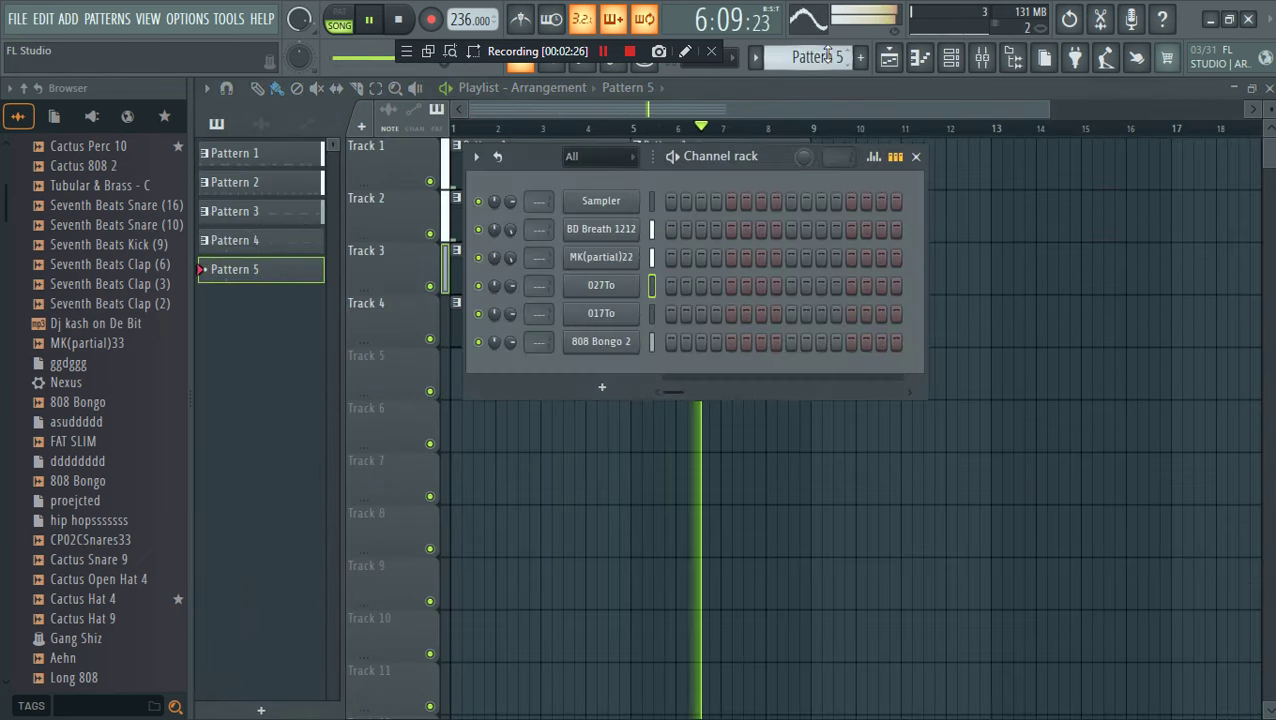
left_click_drag(465, 400, 461, 359)
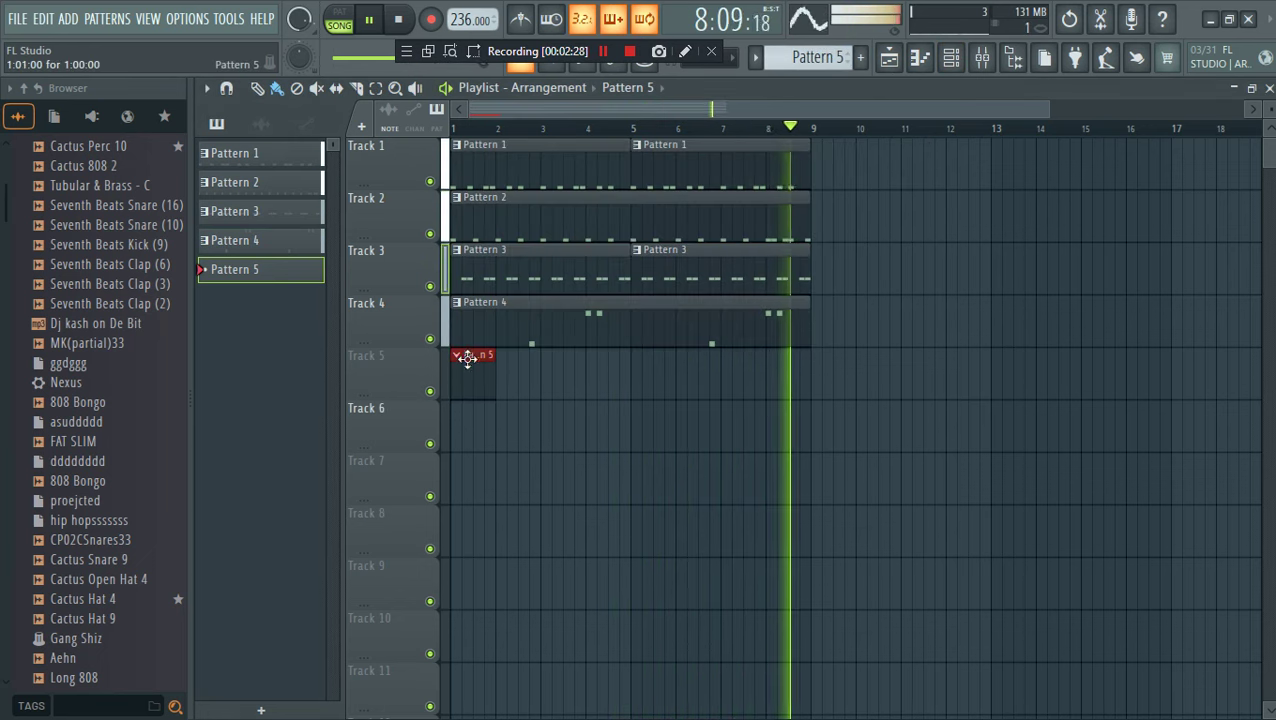
Open 017To in the piano roll and place four consecutive short G5 notes filling the second half of bar 1
left_click(963, 66)
key("space")
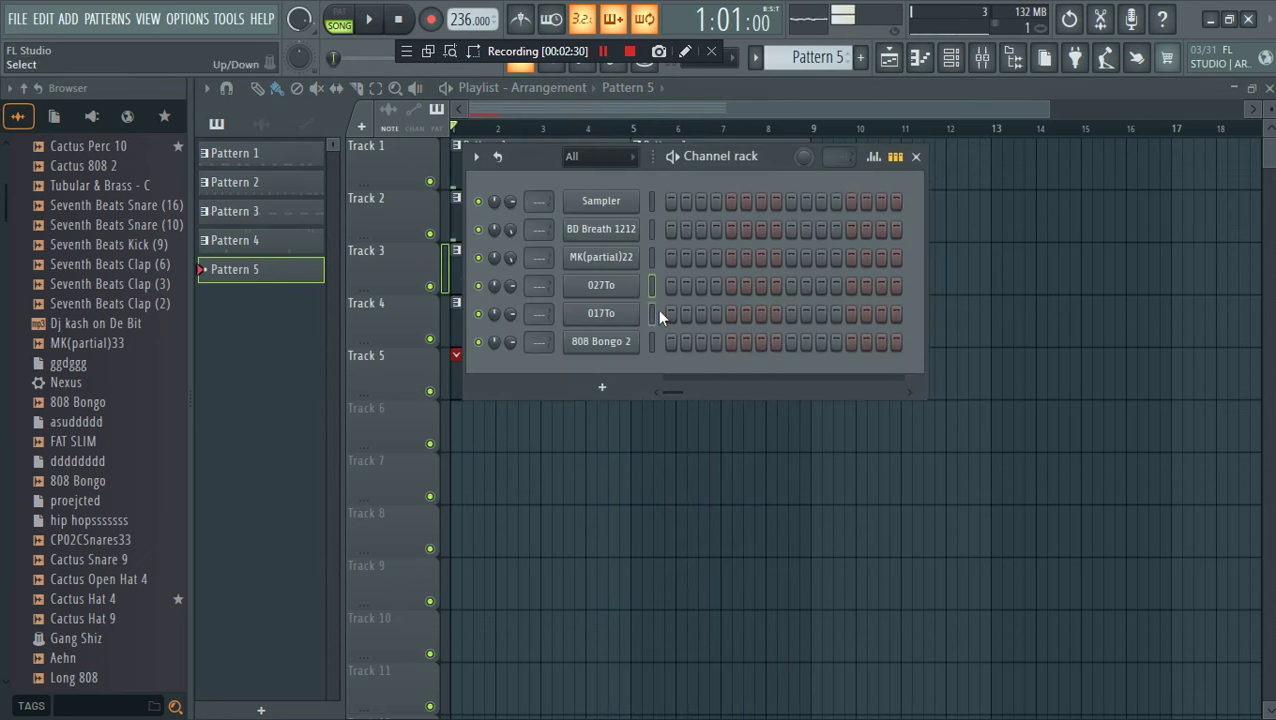
right_click(636, 305)
left_click(670, 313)
left_click(318, 301)
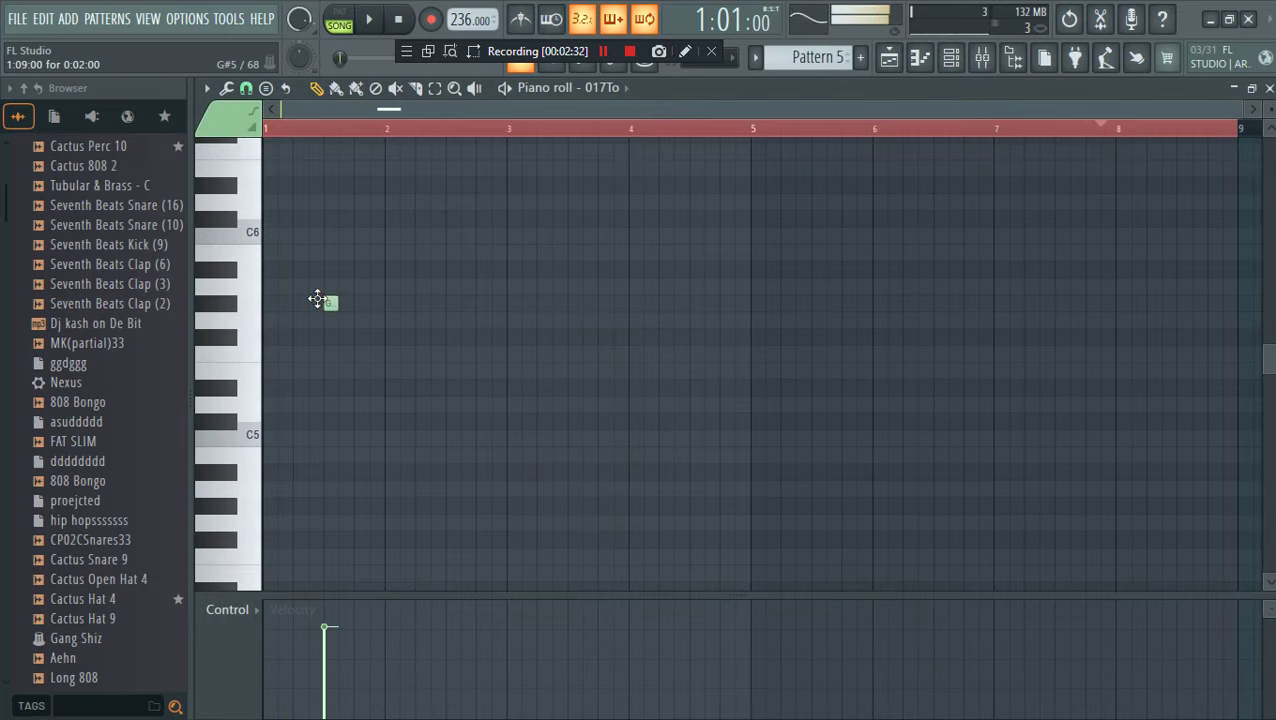
left_click_drag(308, 299, 338, 318)
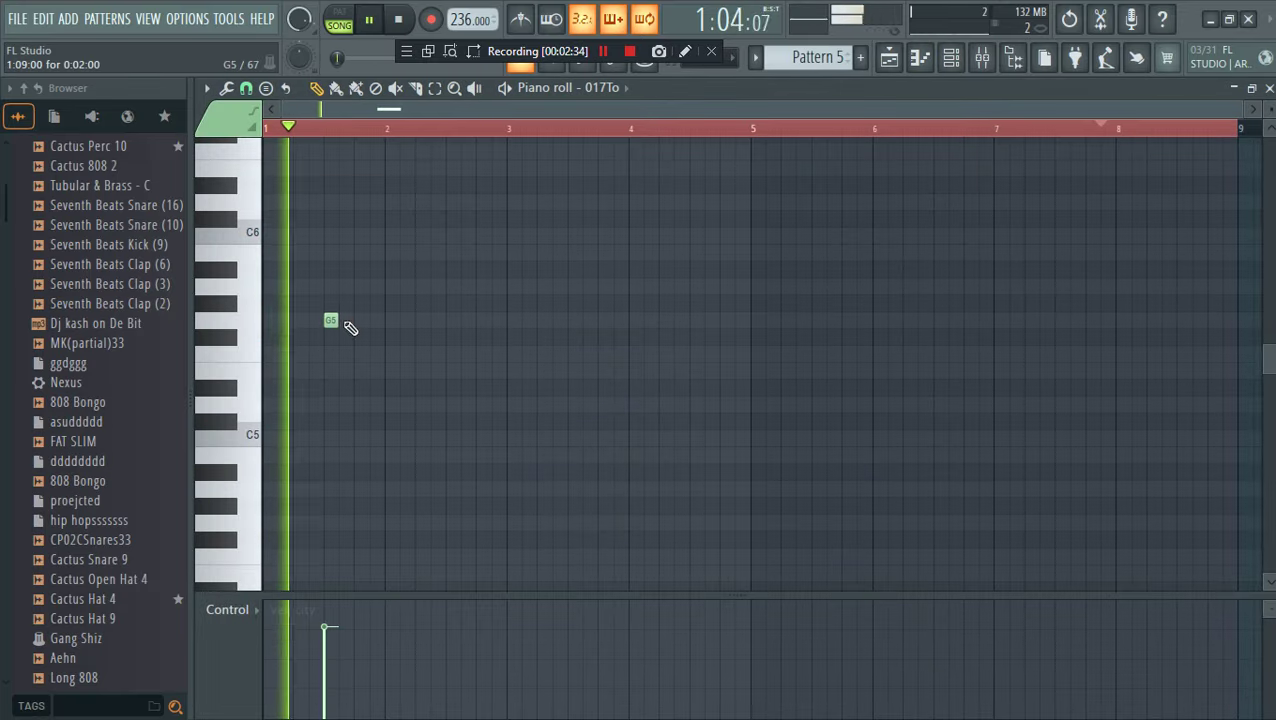
left_click(345, 321)
left_click(359, 320)
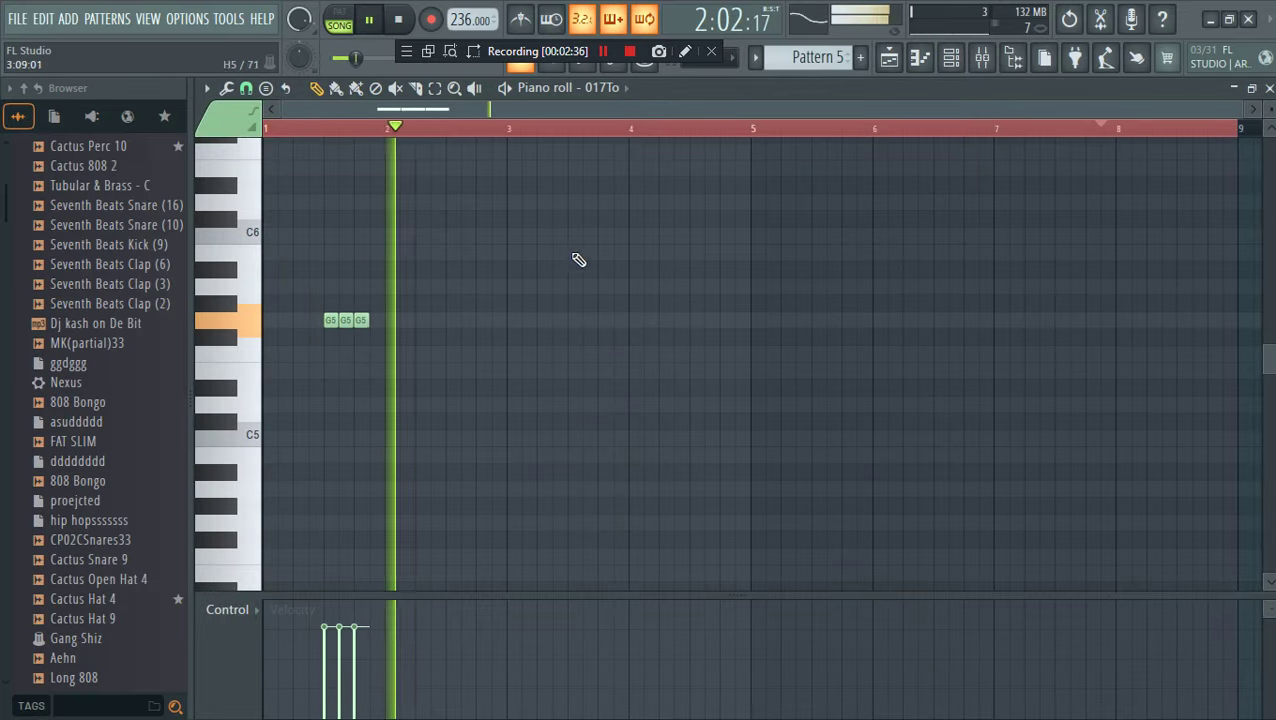
left_click(377, 321)
Select all four 017To notes and move them down to D#5, leaving no note in bar 3
left_click(572, 338)
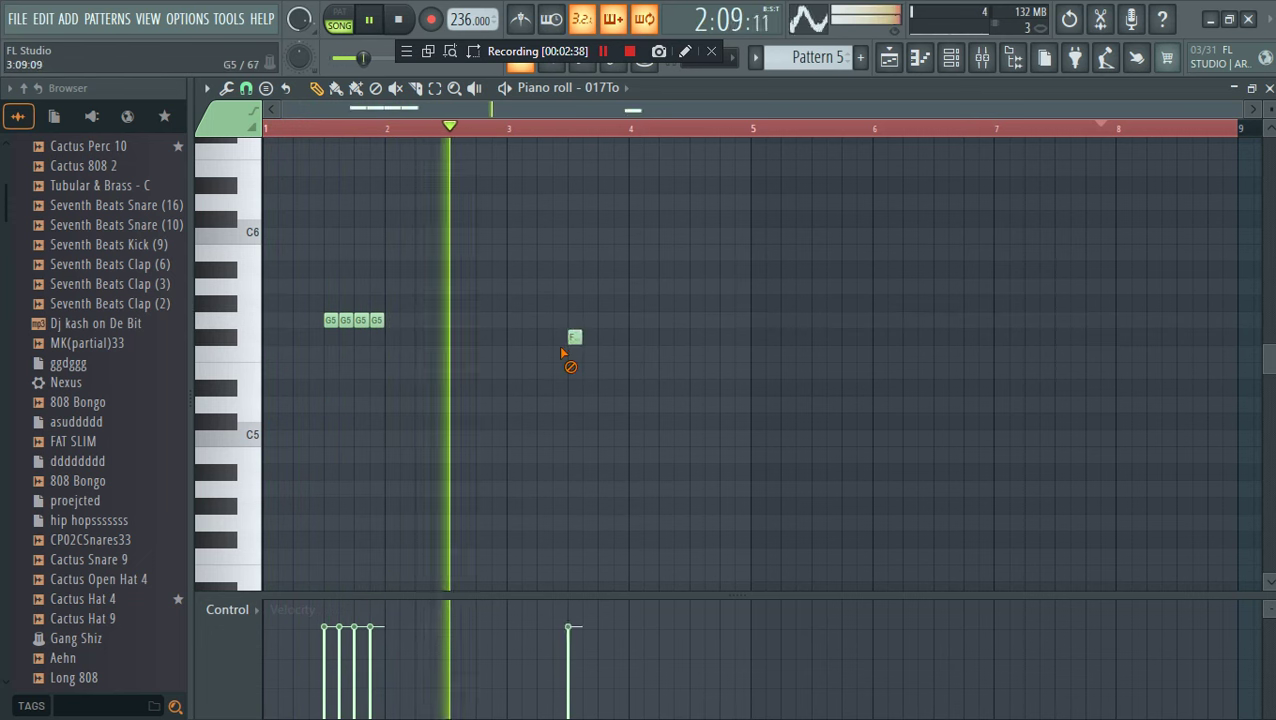
key("ctrl+a")
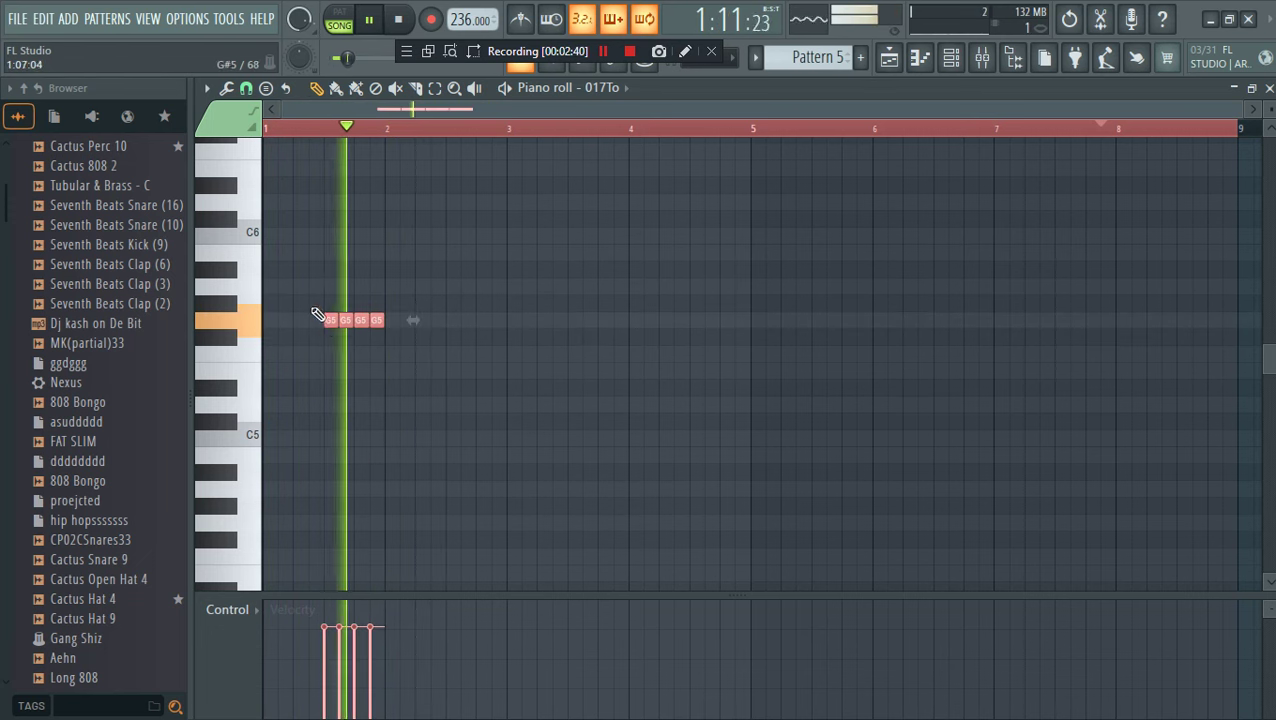
left_click_drag(329, 320, 326, 403)
key("space")
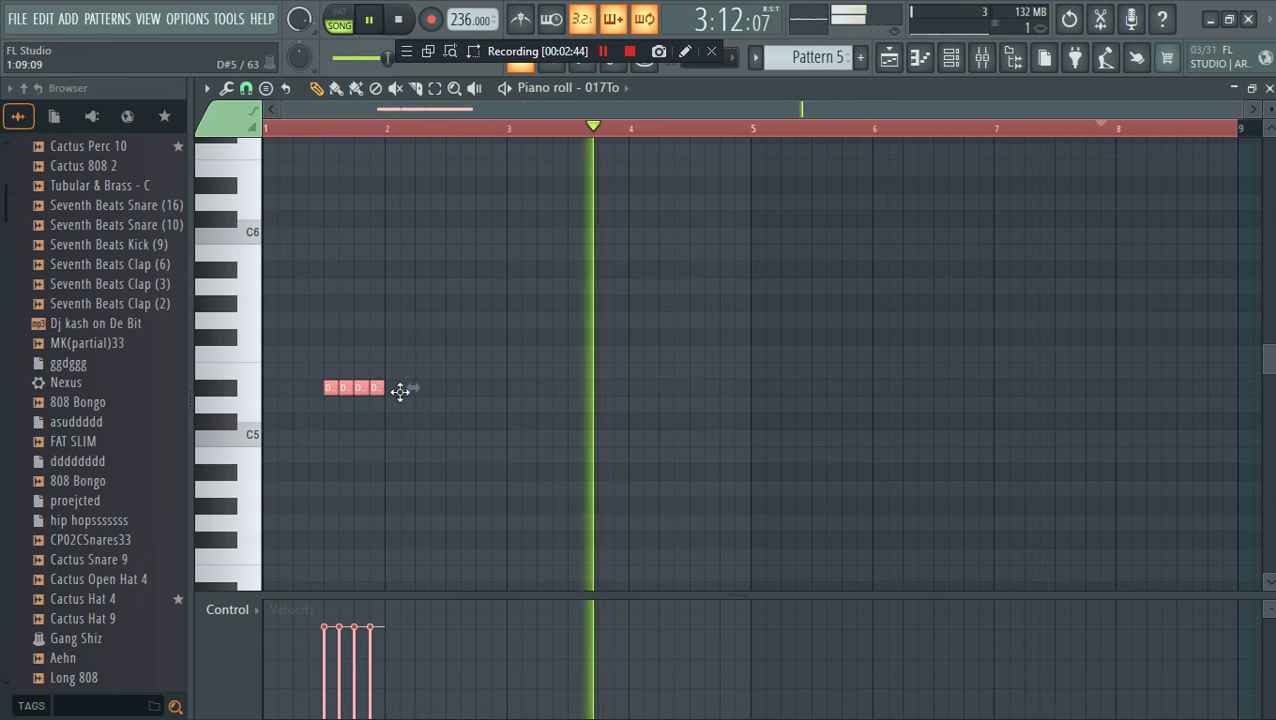
left_click_drag(328, 392, 566, 390)
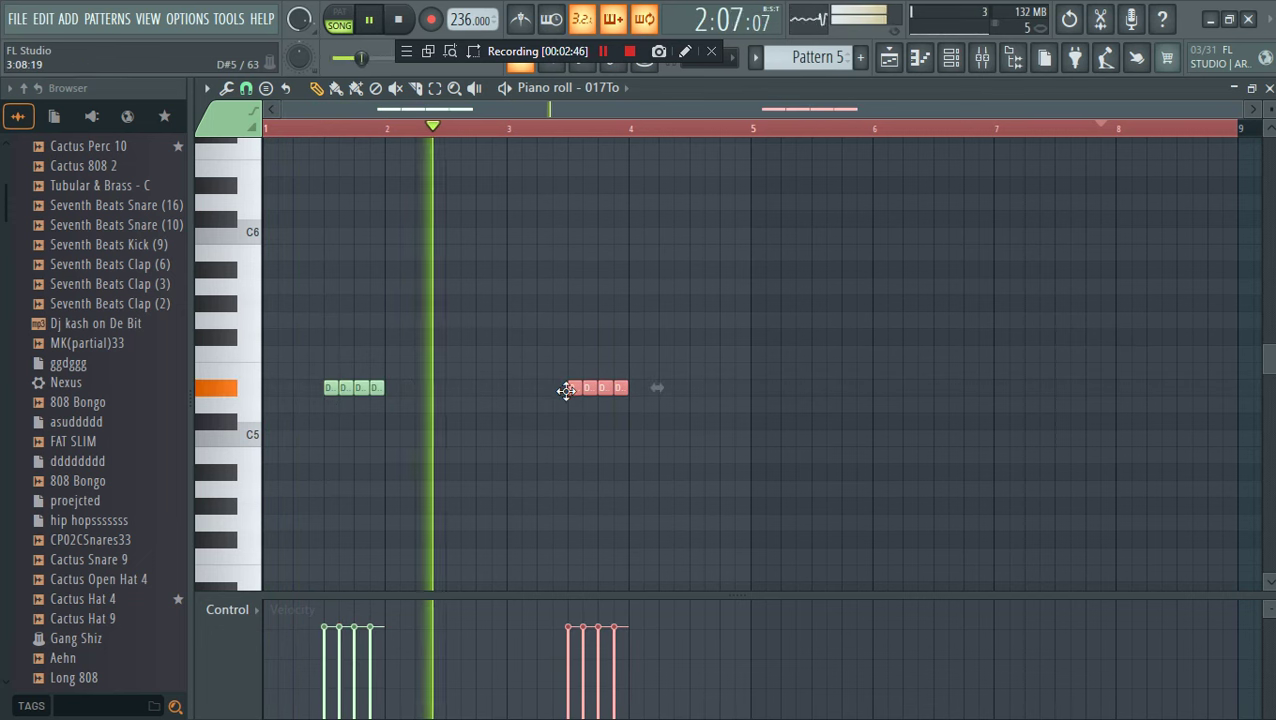
right_click(588, 388)
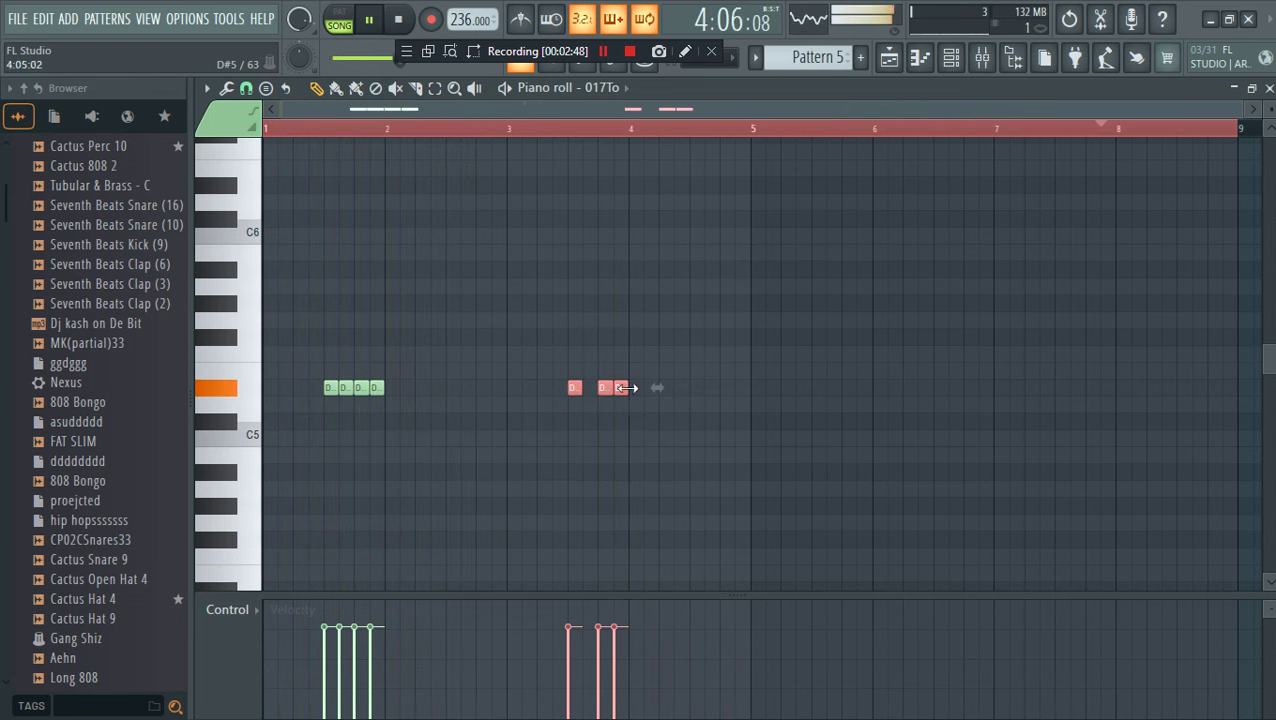
right_click(575, 388)
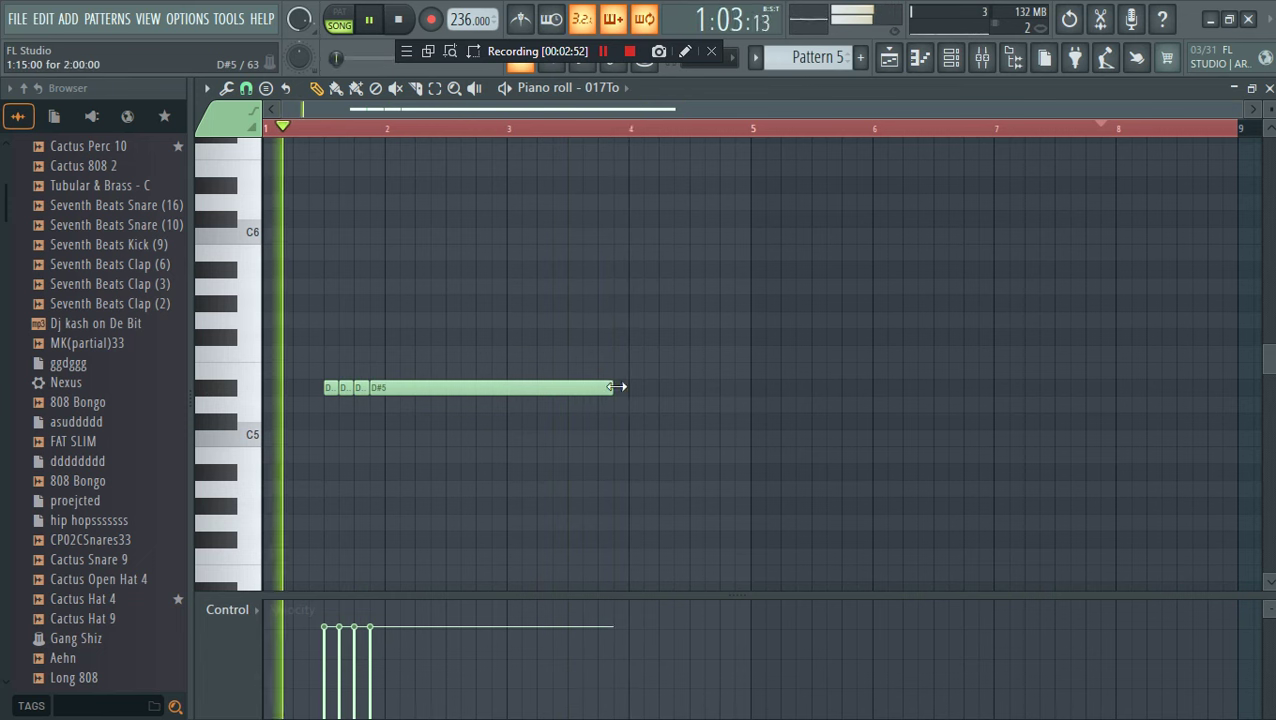
Extend the last D#5 note to 3:13 and add a short D#5 note directly after it
left_click_drag(617, 387, 593, 392)
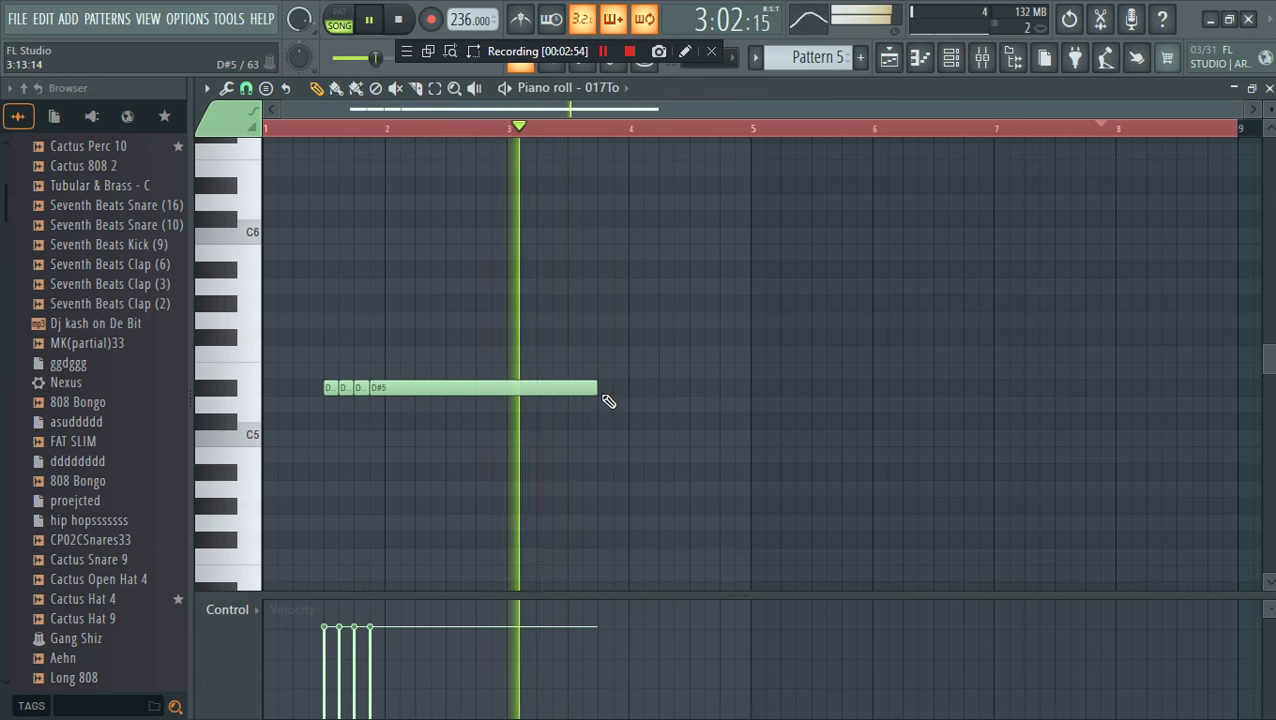
left_click(601, 390)
left_click_drag(815, 386, 567, 398)
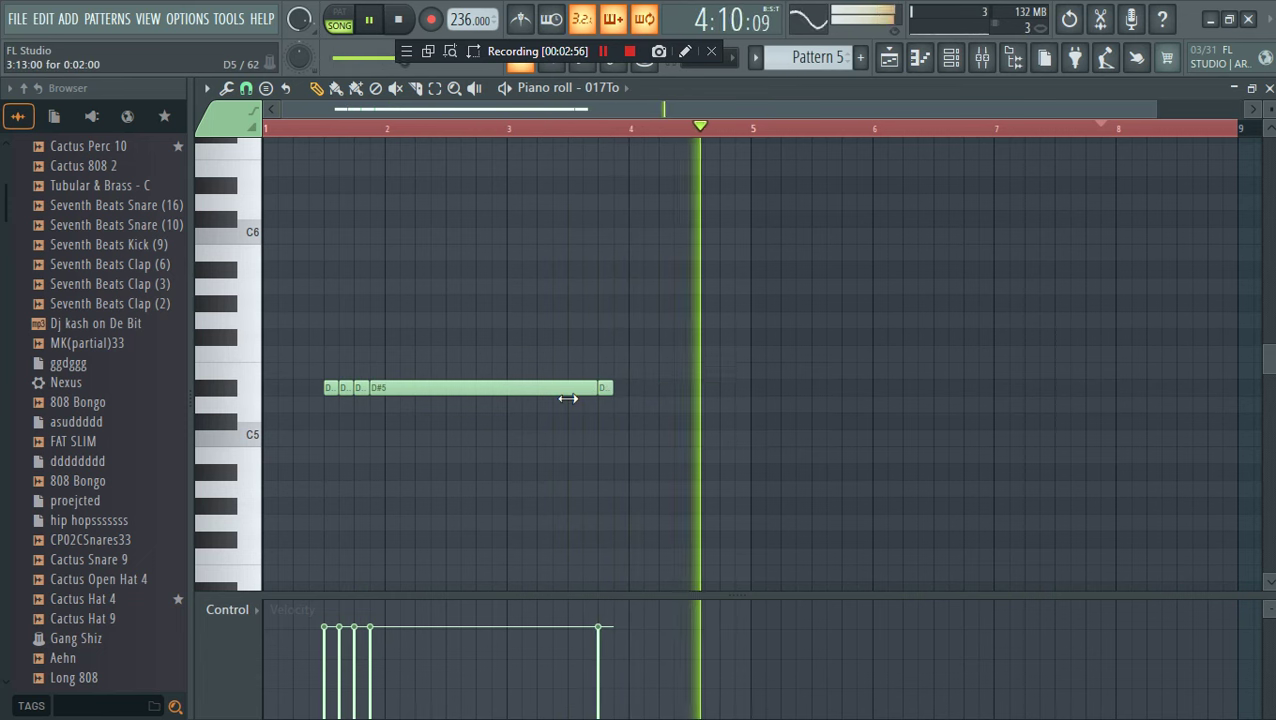
Repeat the Pattern 5 clip from bar 5 on Track 5, extend it to the end of bar 8 and play the song
left_click(889, 59)
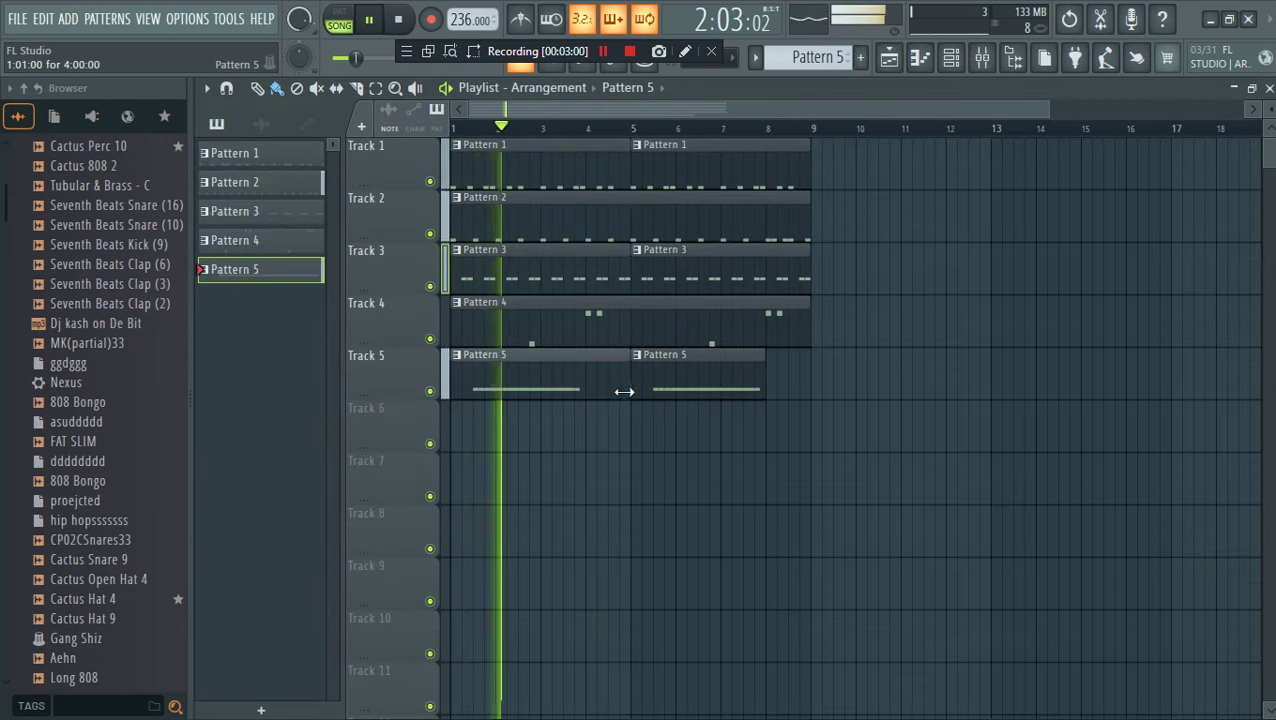
left_click_drag(765, 375, 811, 383)
key("space")
left_click(917, 323)
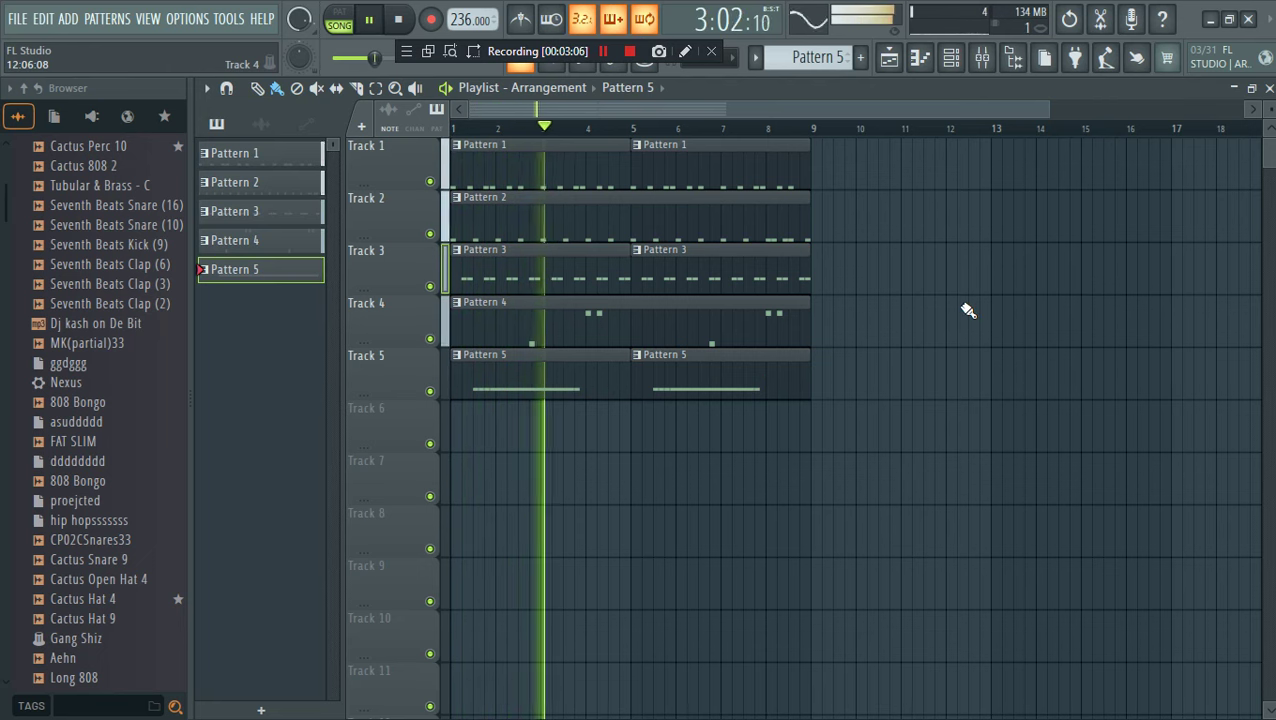
Switch to Pattern 3, open 808 Bongo 2 in the piano roll and lower all its notes to D5
left_click(951, 57)
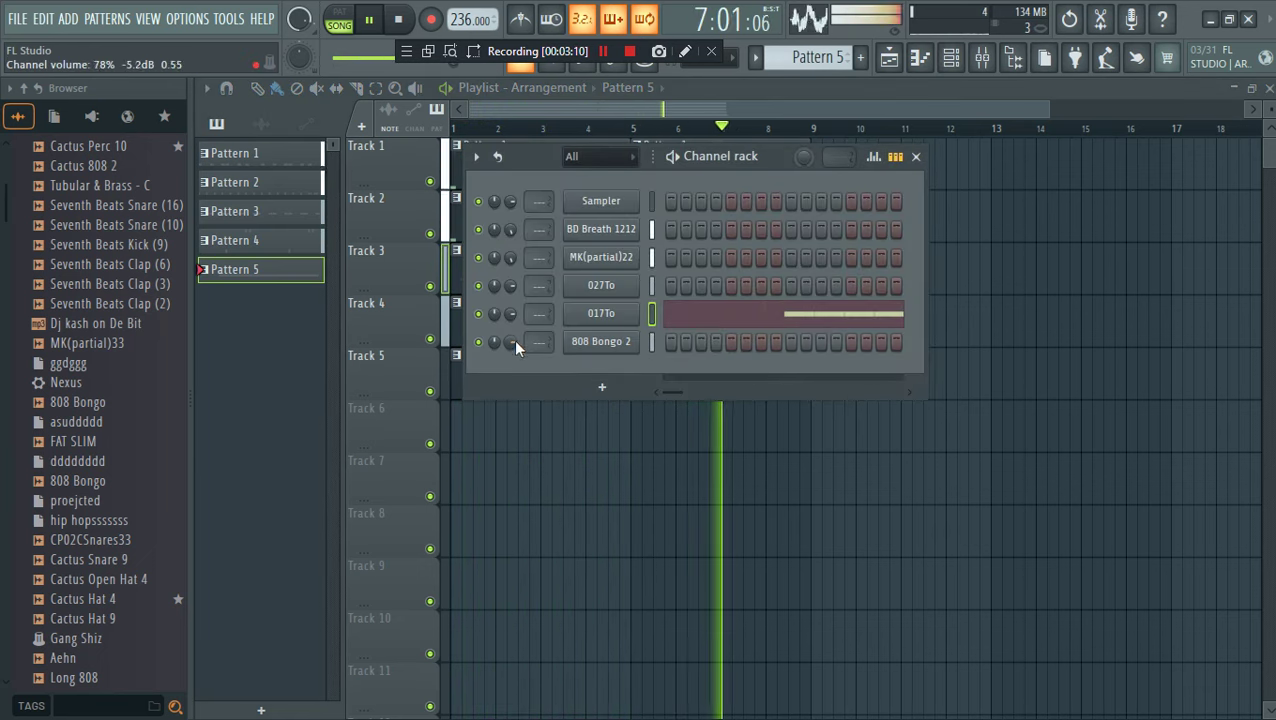
scroll(820, 57, "up", 1)
scroll(820, 57, "down", 5)
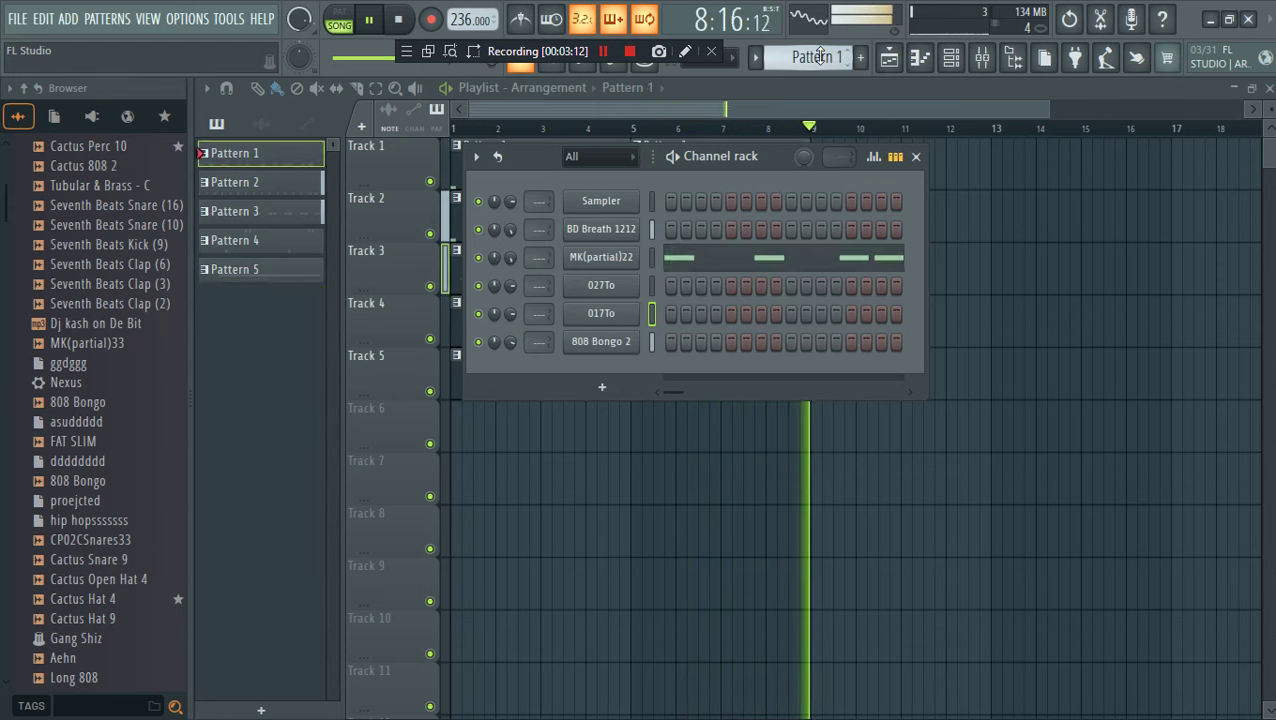
scroll(819, 55, "up", 1)
key("space")
scroll(818, 53, "up", 2)
scroll(818, 53, "down", 2)
scroll(818, 53, "up", 1)
key("space")
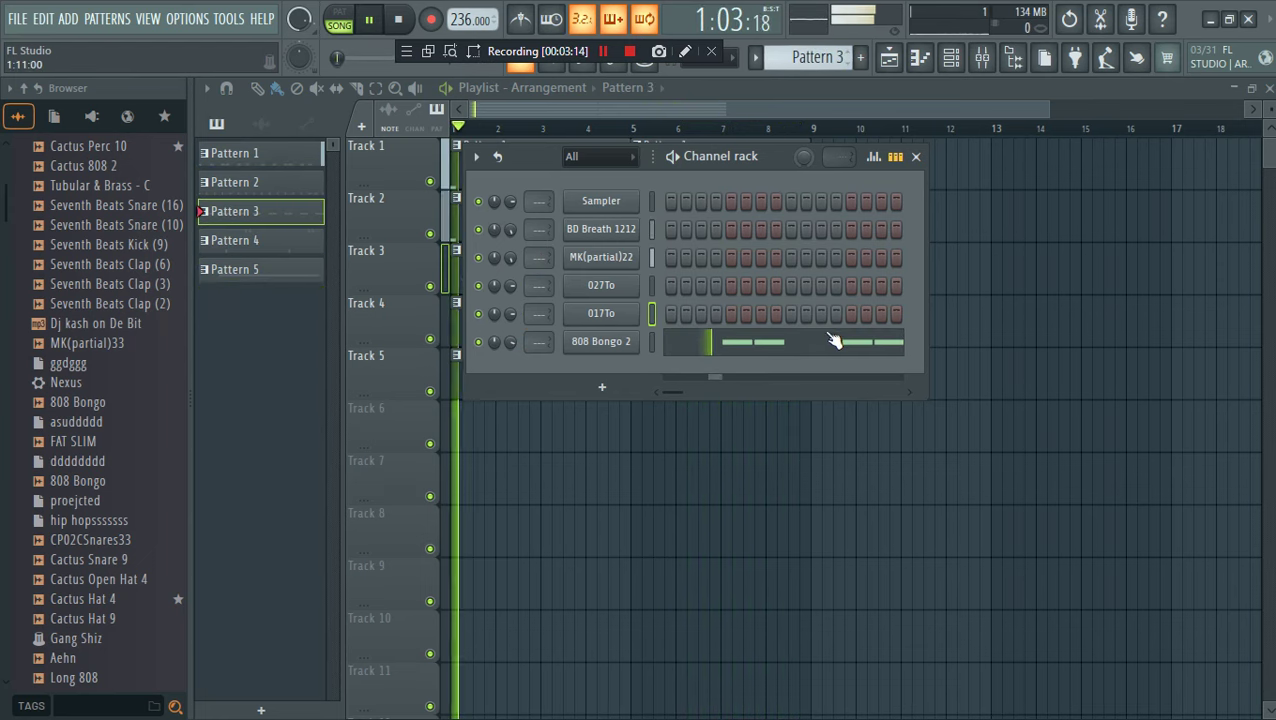
left_click(833, 342)
key("ctrl+a")
key("Down")
key("Down")
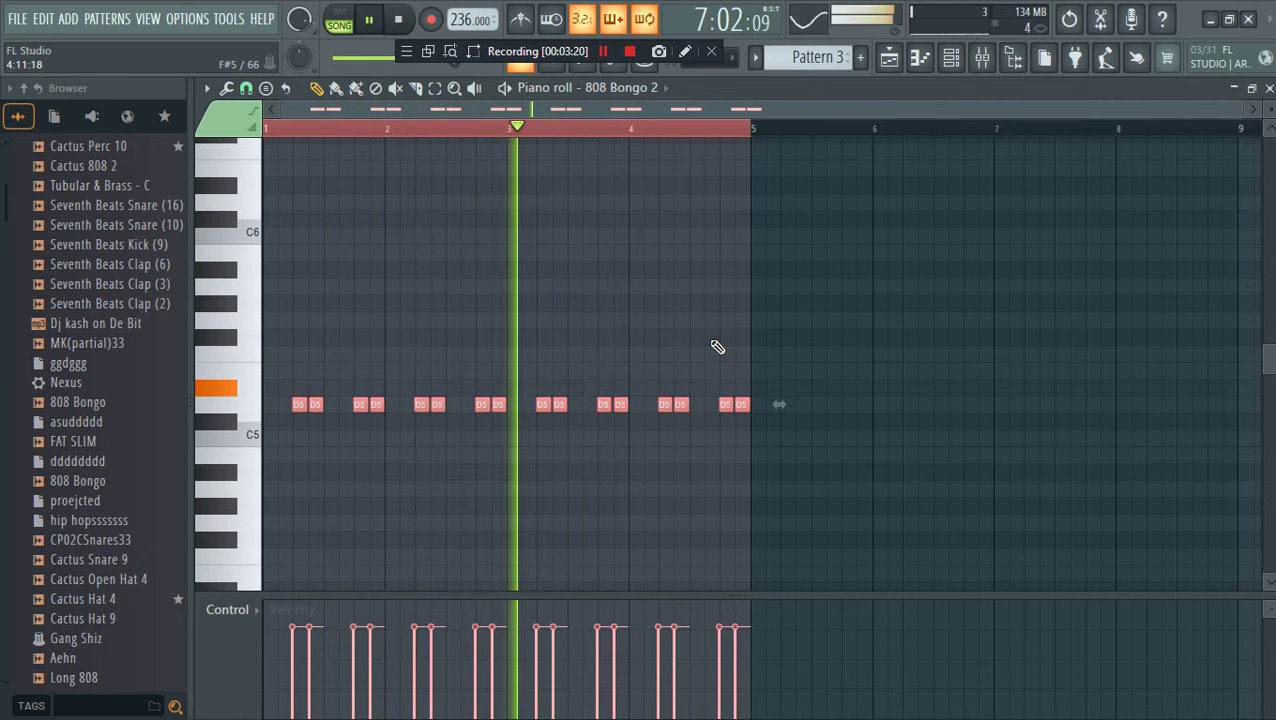
Copy all clips on Tracks 1 to 3 of the playlist so that they repeat from bar 9
left_click(889, 56)
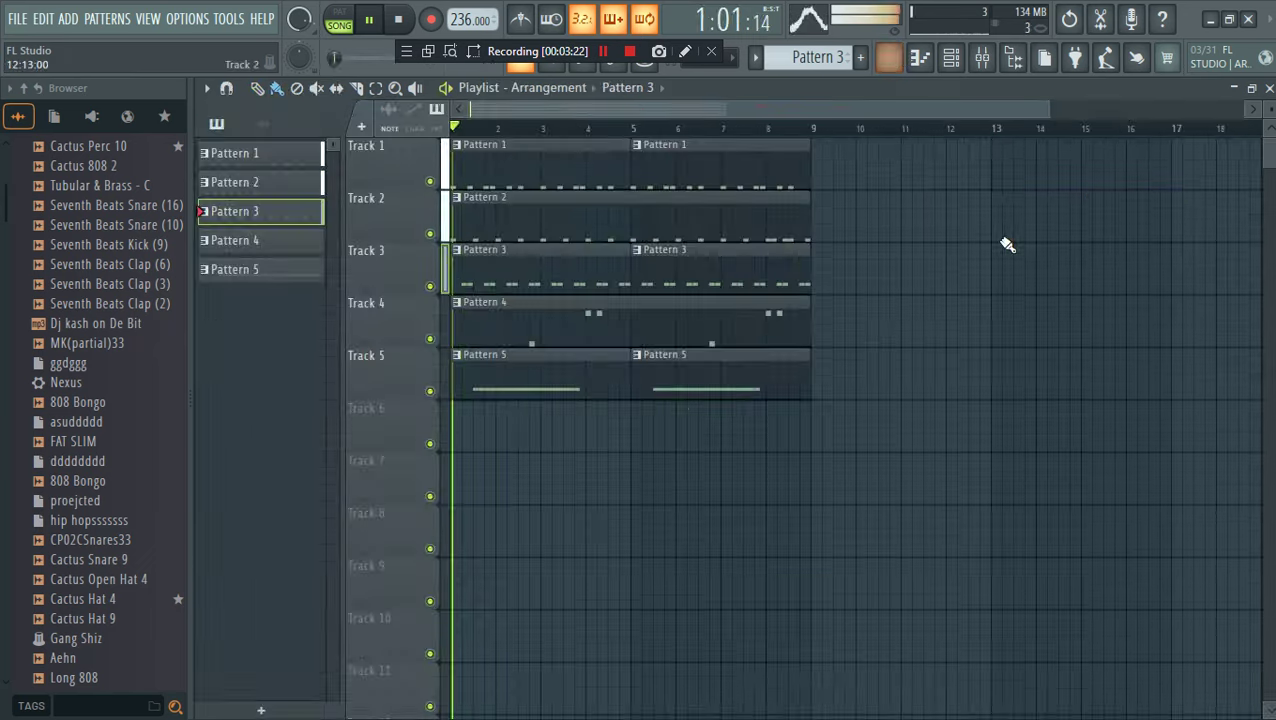
key("space")
left_click_drag(888, 284, 388, 126)
left_click_drag(802, 178, 1156, 176)
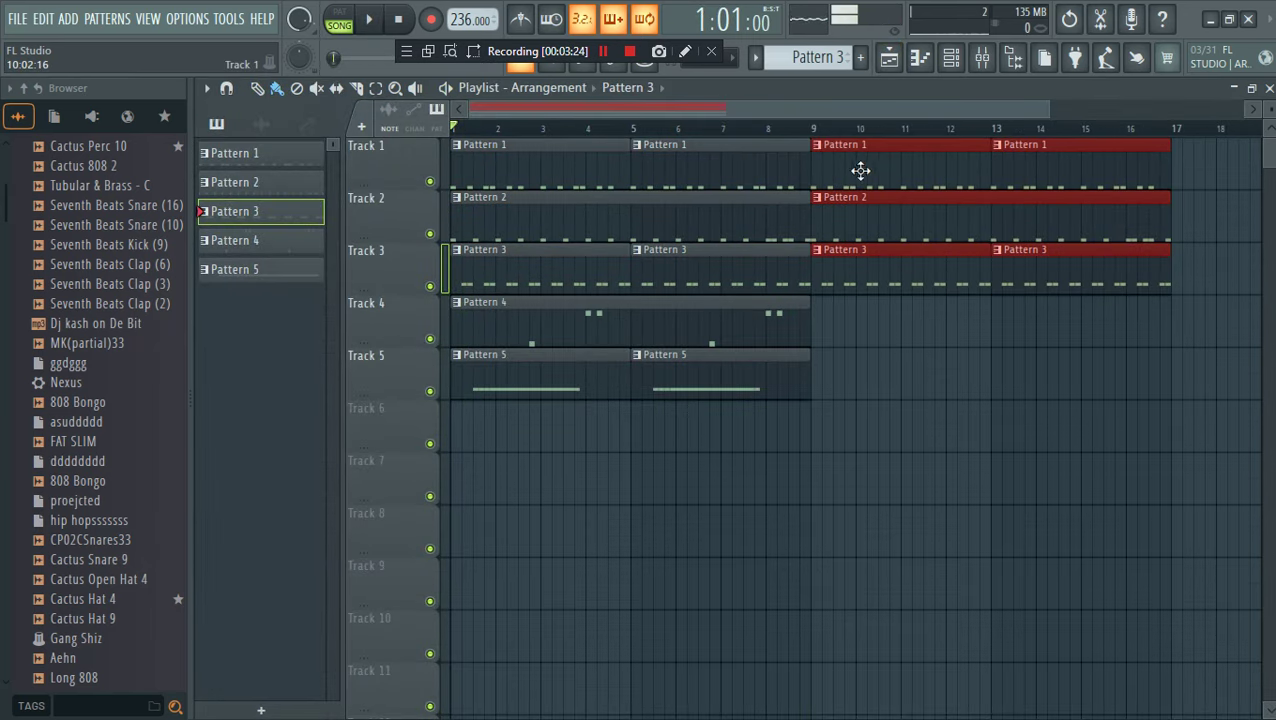
Switch to the empty Pattern 8 and place its clip at bar 9 on Track 6
scroll(800, 62, "up", 5)
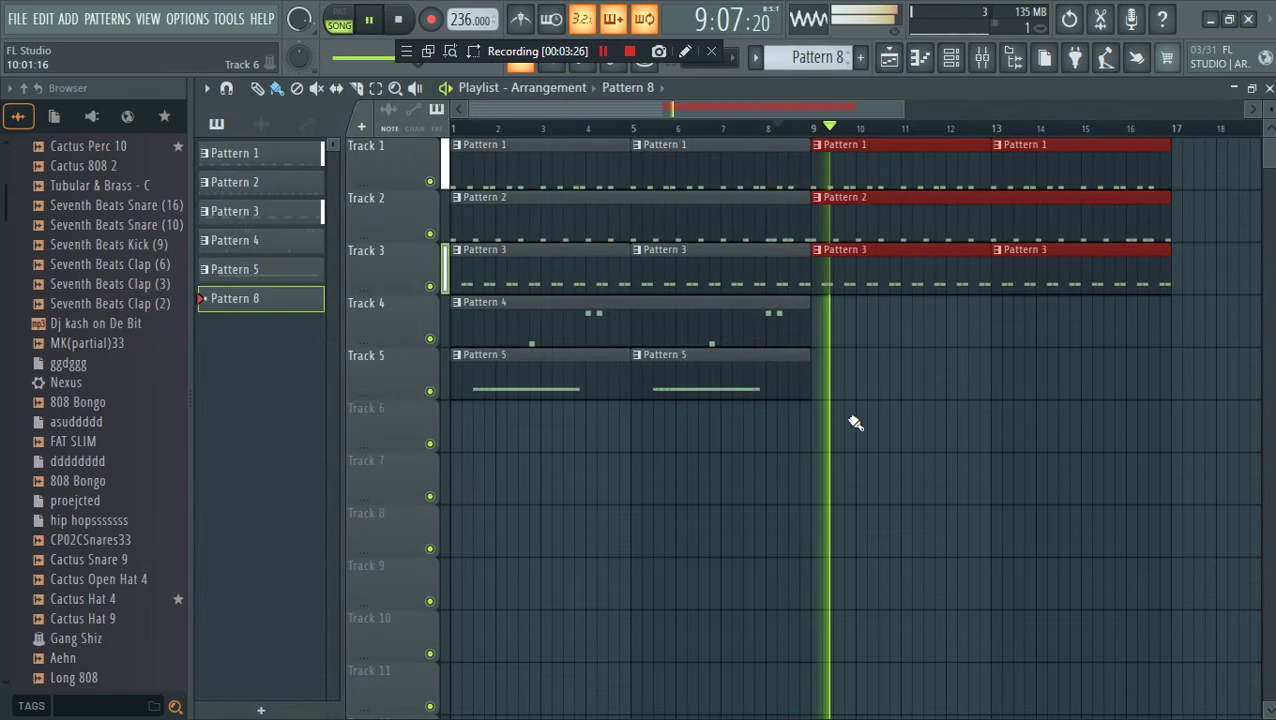
key("space")
left_click(816, 422)
key("space")
Add an FL Keys instrument as a new channel in the channel rack
left_click(955, 57)
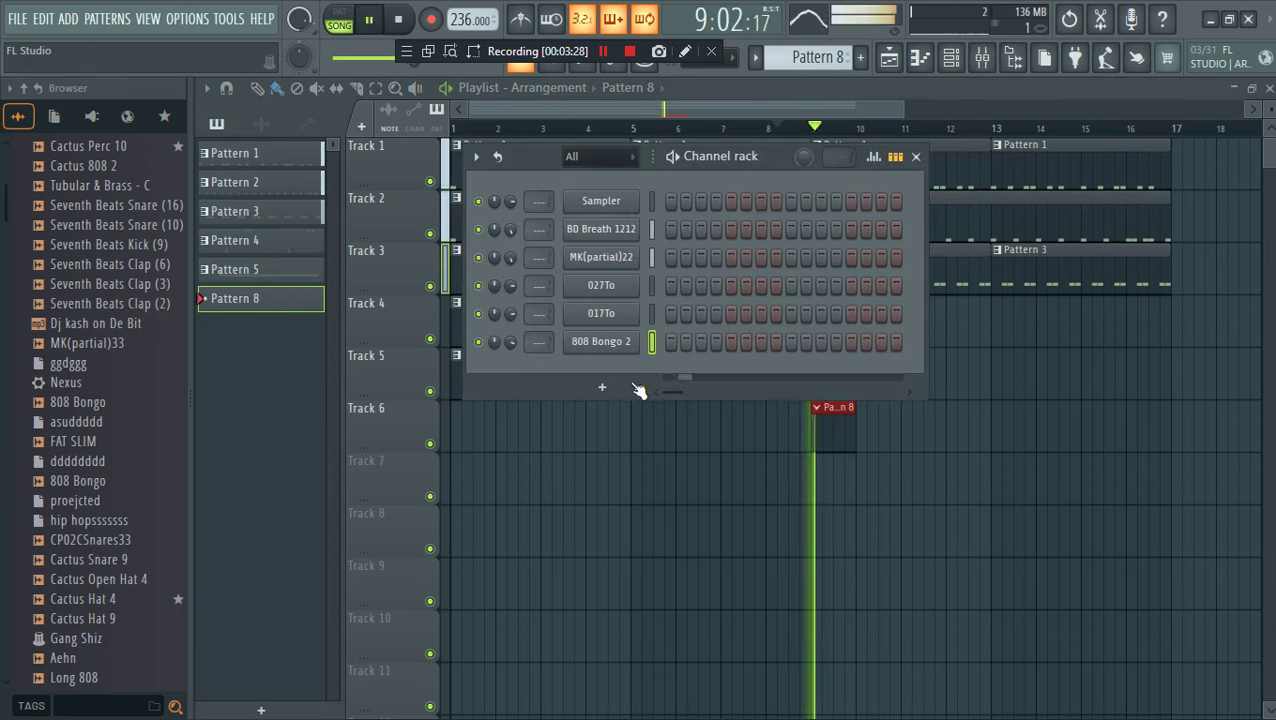
left_click(603, 388)
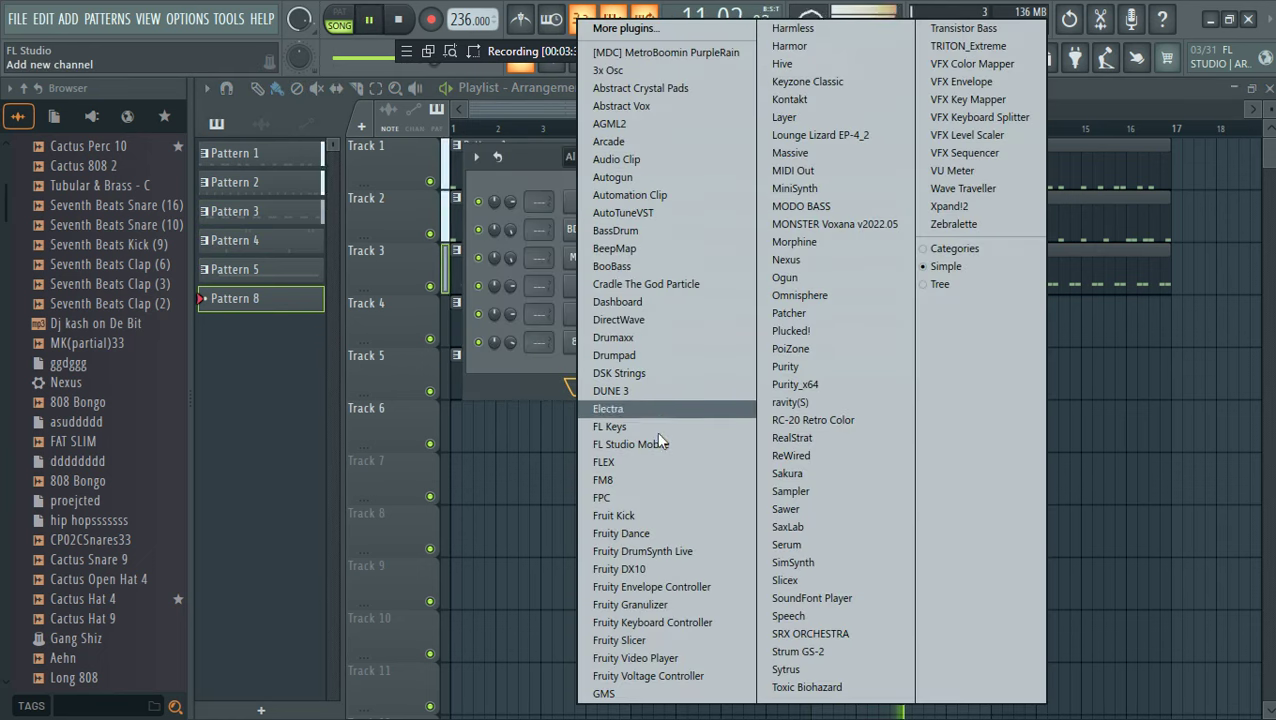
left_click(642, 427)
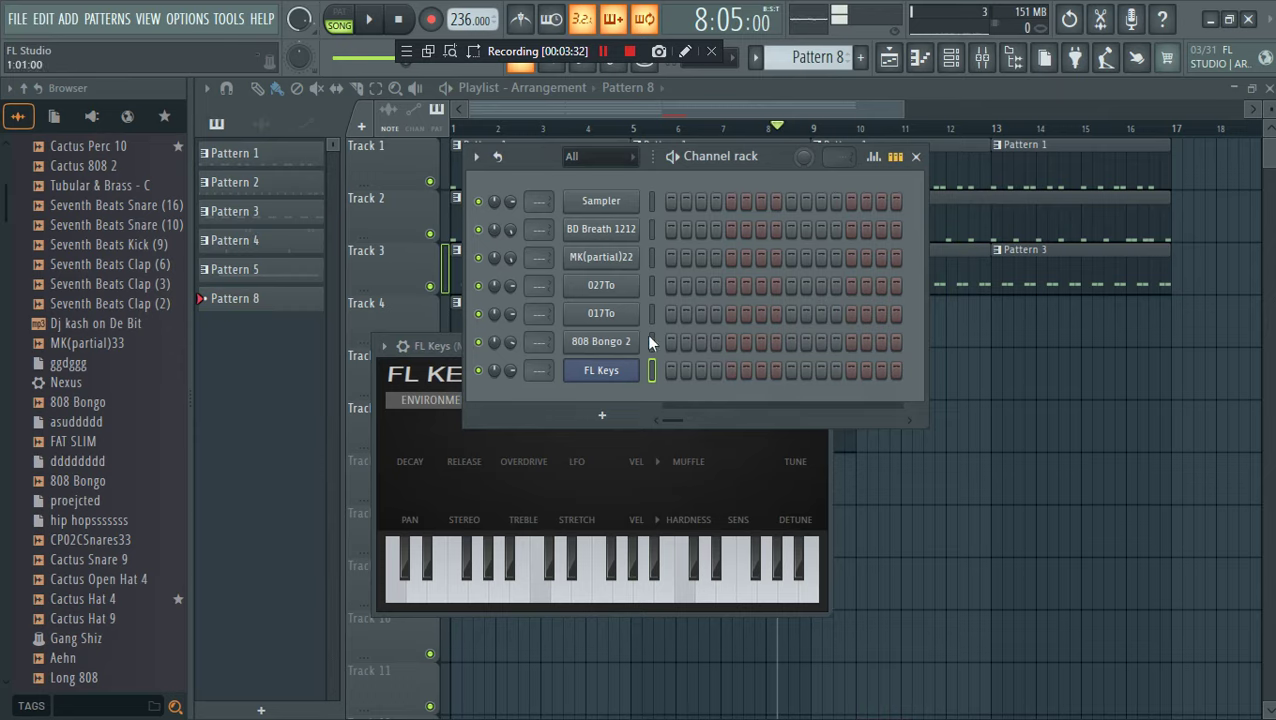
Open FL Keys in the piano roll and place one-bar notes G4, C5, G4 and D5 across bars 1 to 4
right_click(646, 362)
left_click(665, 366)
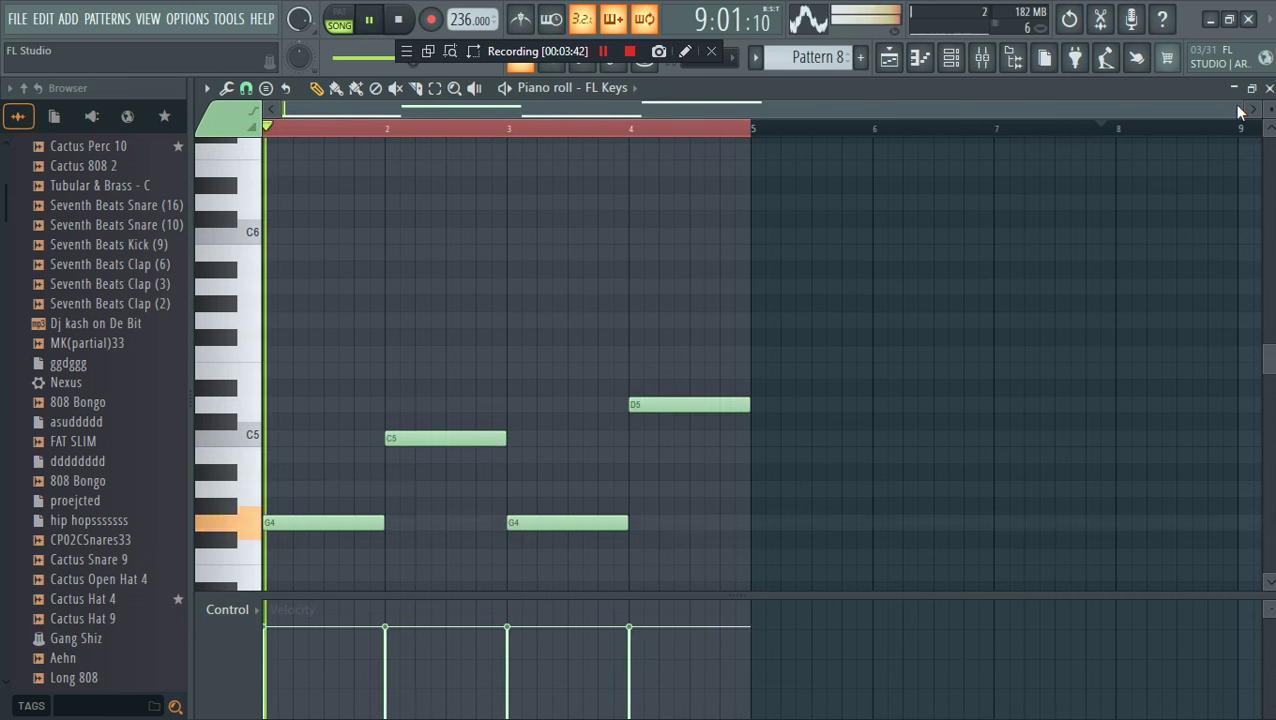
left_click_drag(1238, 111, 833, 165)
left_click(836, 267)
right_click(858, 267)
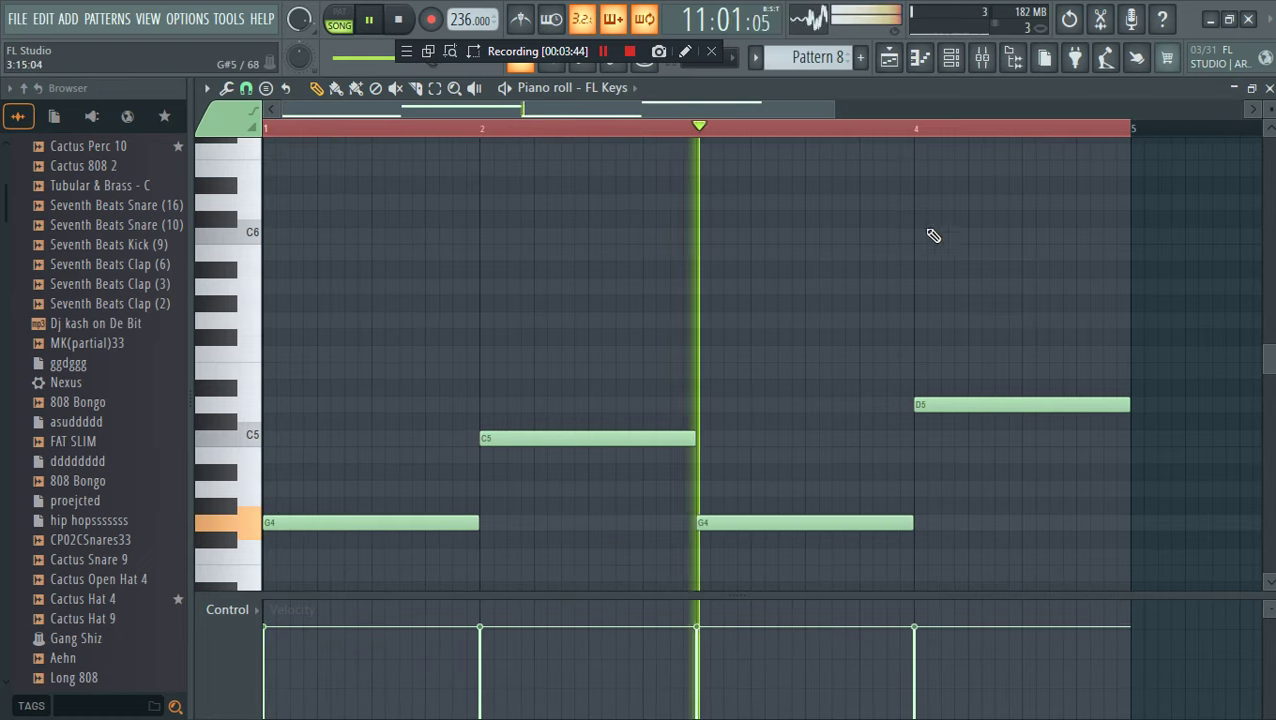
Complete the FL Keys chords with H4 and D5 in bars 1 and 3, E5 and G5 in bar 2, and F#5 and A5 in bar 4
key("space")
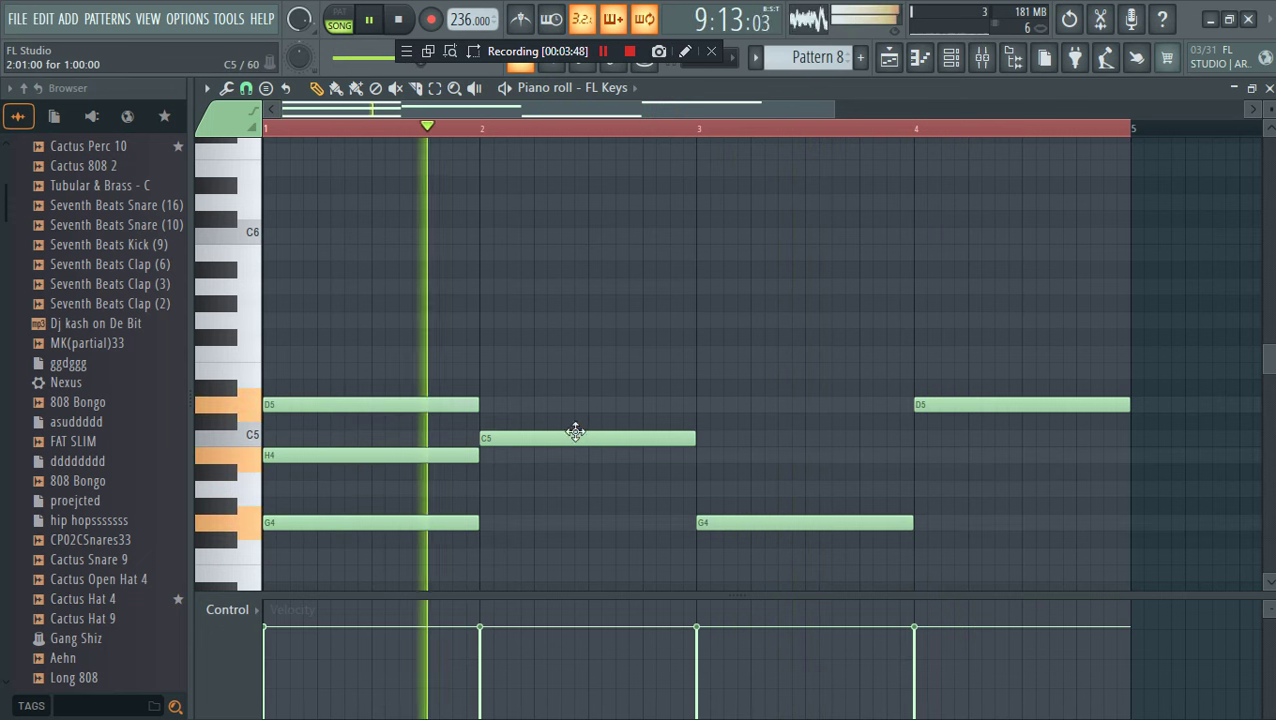
left_click(573, 354)
key("space")
left_click(566, 320)
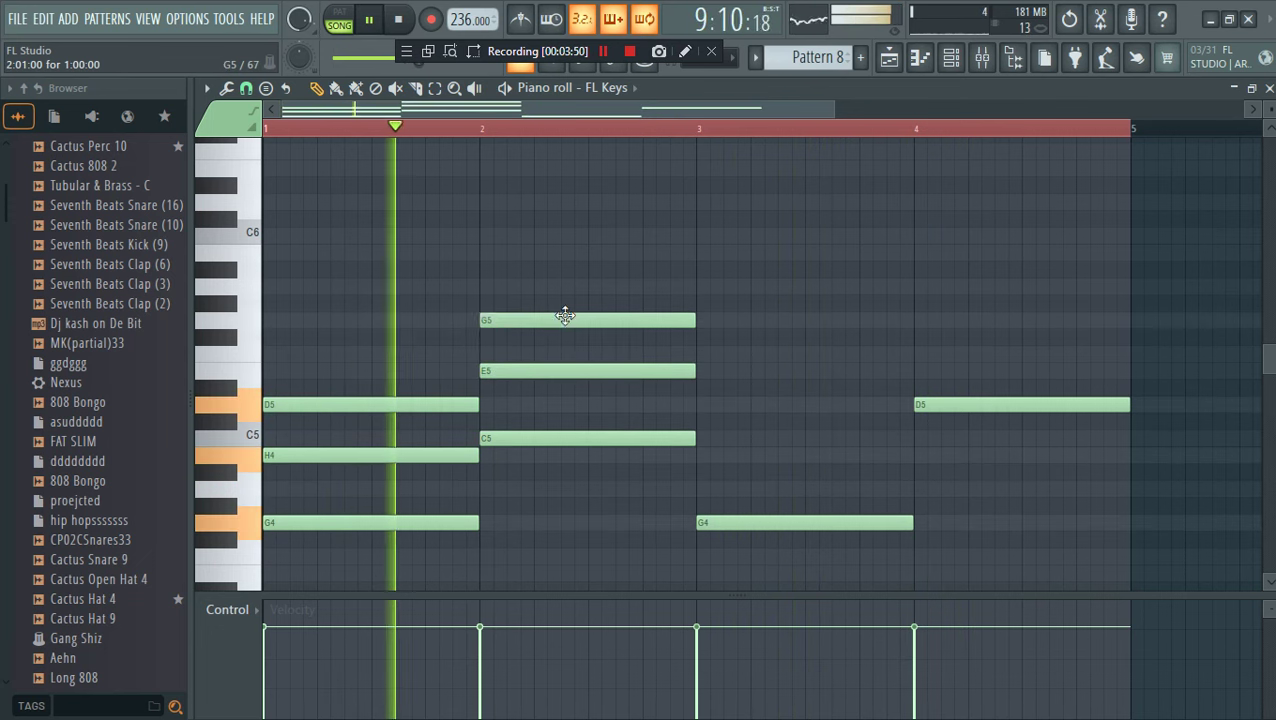
left_click(725, 455)
left_click(870, 404)
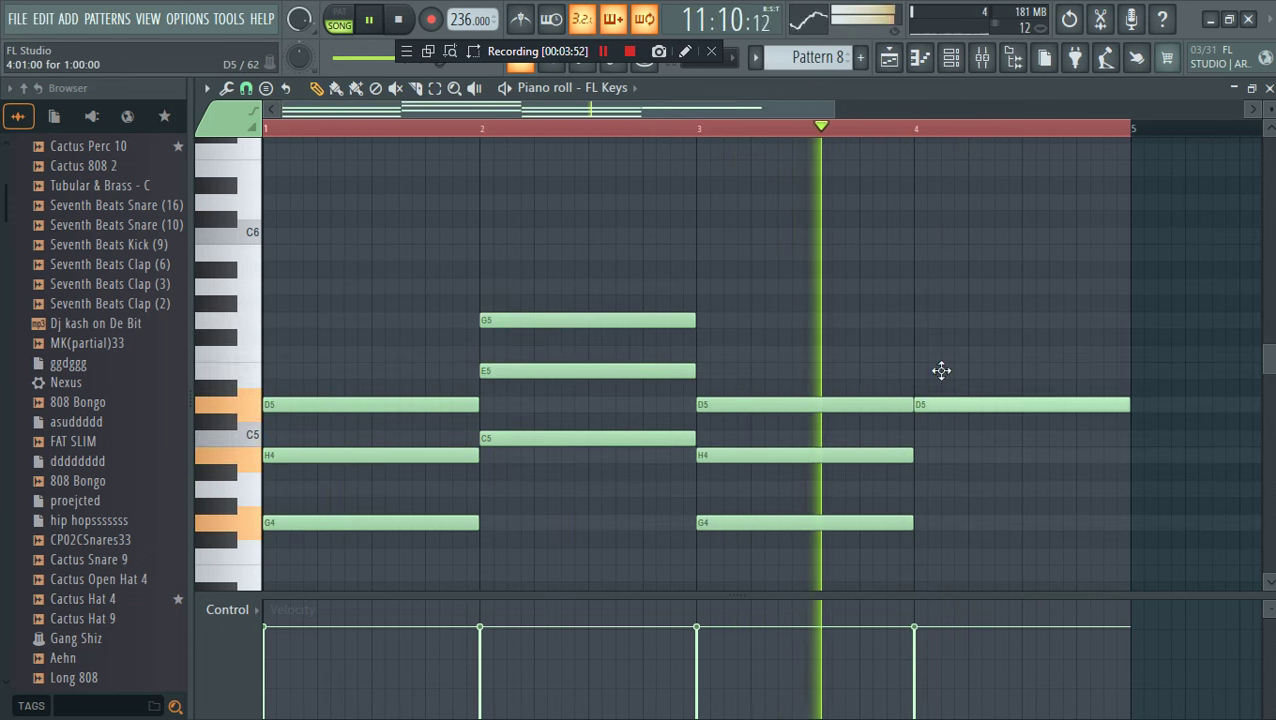
left_click(940, 337)
left_click(950, 286)
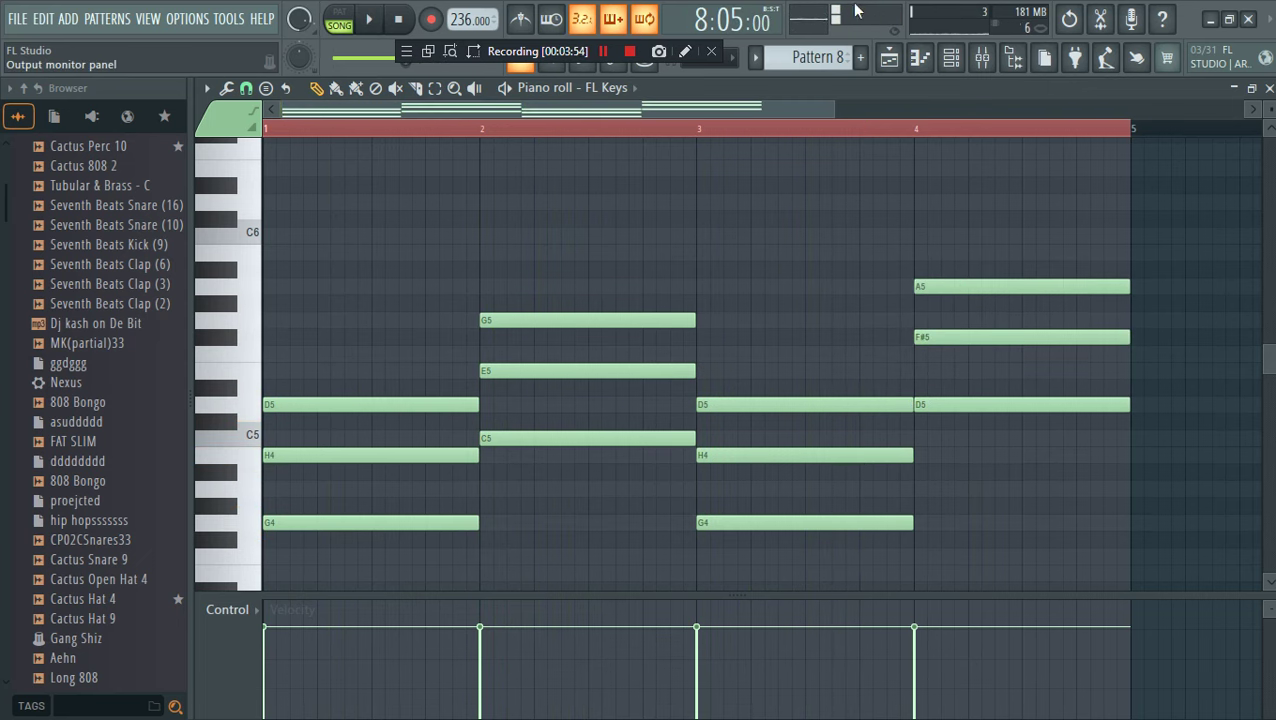
Repeat the Pattern 8 clip on Track 6 of the playlist at bar 13
left_click(901, 56)
key("space")
left_click_drag(1030, 425, 1053, 424)
Copy the FL Keys chords into the Sampler channel and open the Sampler in the piano roll
left_click(949, 62)
right_click(605, 371)
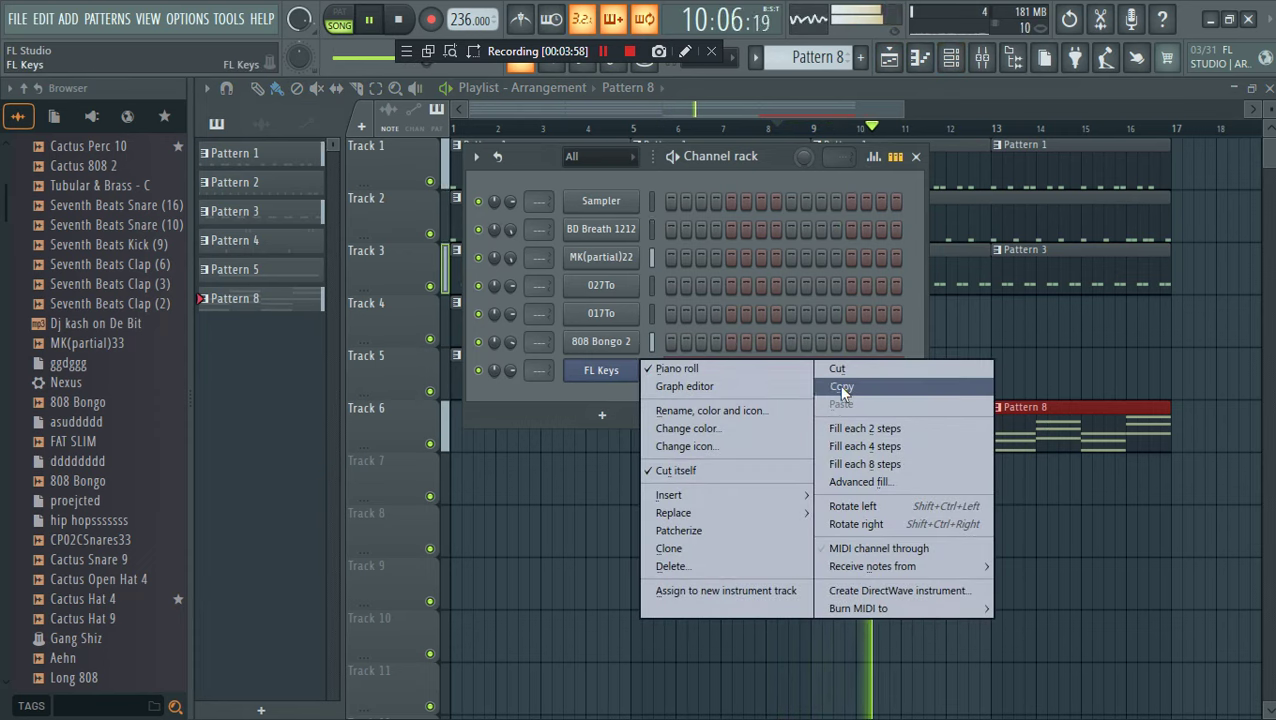
left_click(490, 222)
right_click(592, 204)
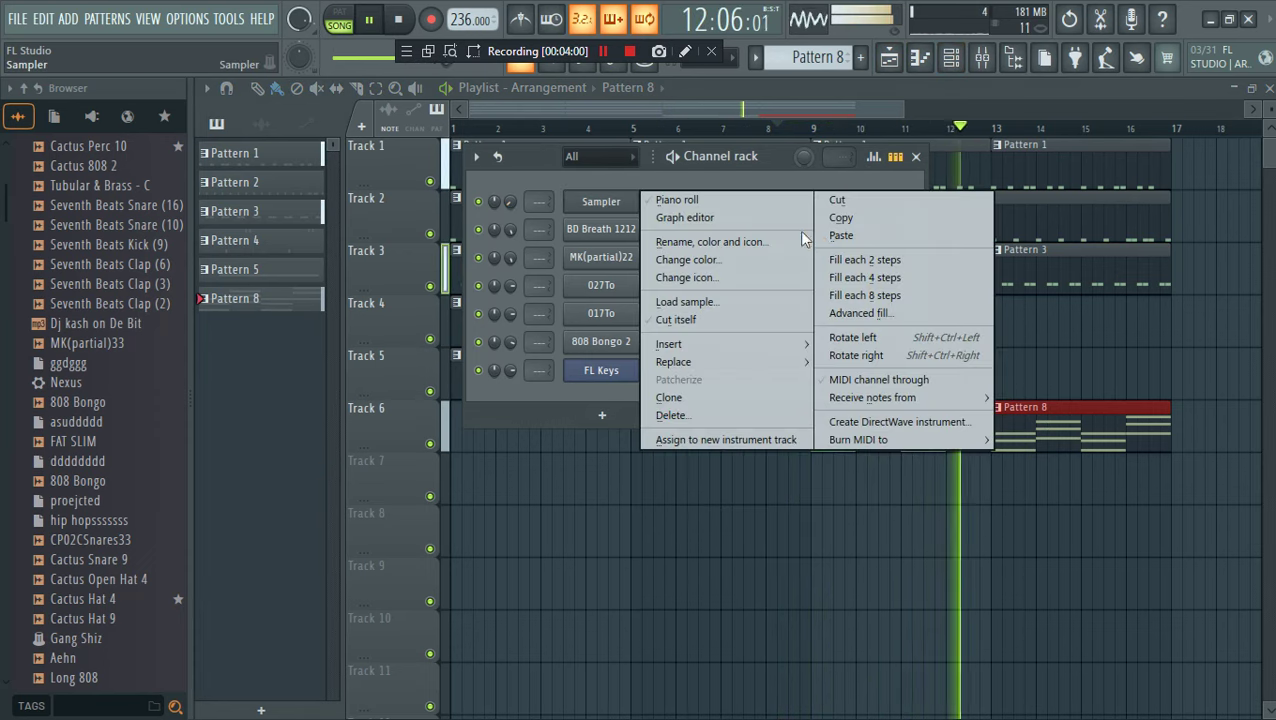
left_click(832, 238)
left_click(768, 208)
Duplicate the Sampler chords one octave lower, stack copies of all notes two octaves higher, and play the arrangement in the playlist
key("ctrl+a")
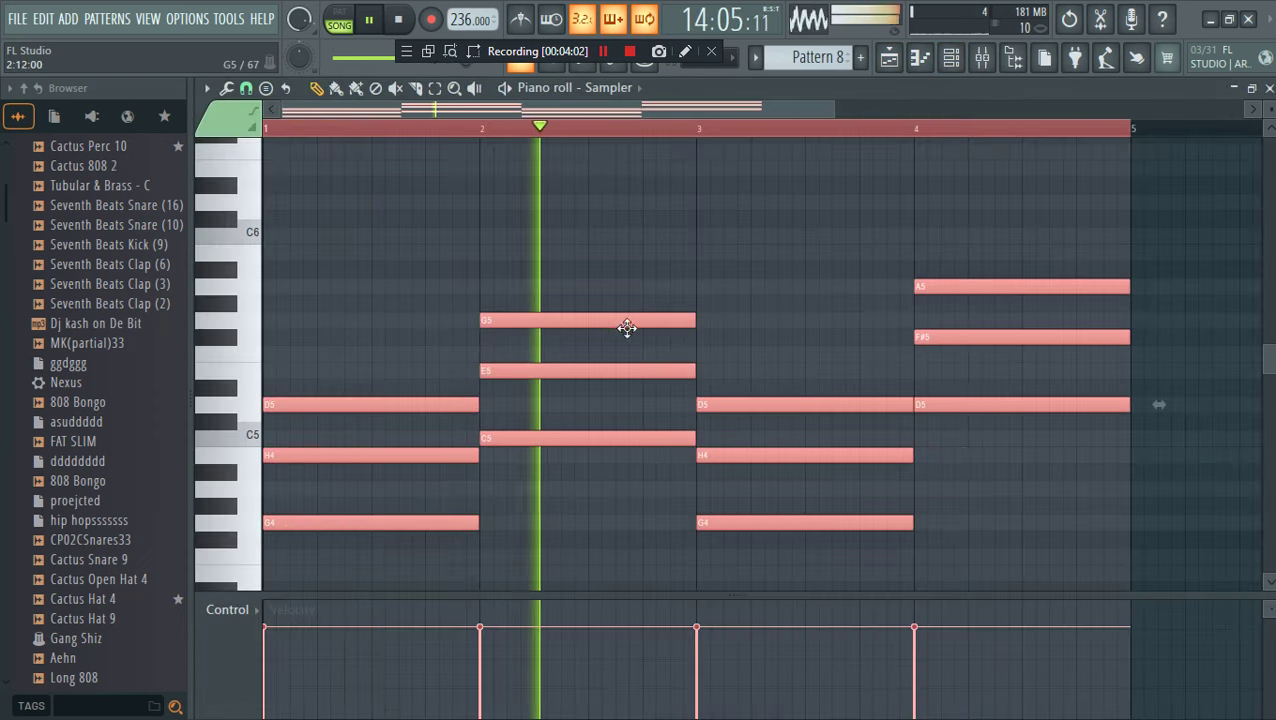
key("ctrl+c")
key("ctrl+v")
key("ctrl+Down")
key("ctrl+a")
key("space")
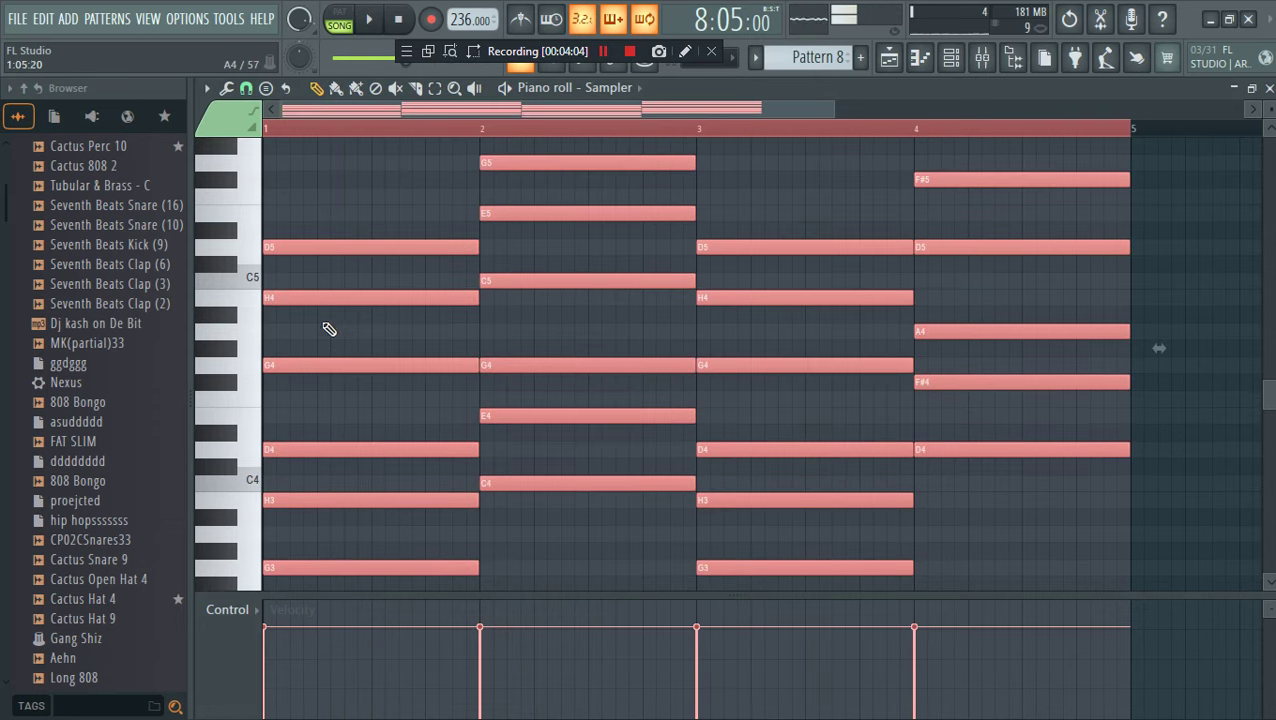
key("ctrl+Up")
key("ctrl+Up")
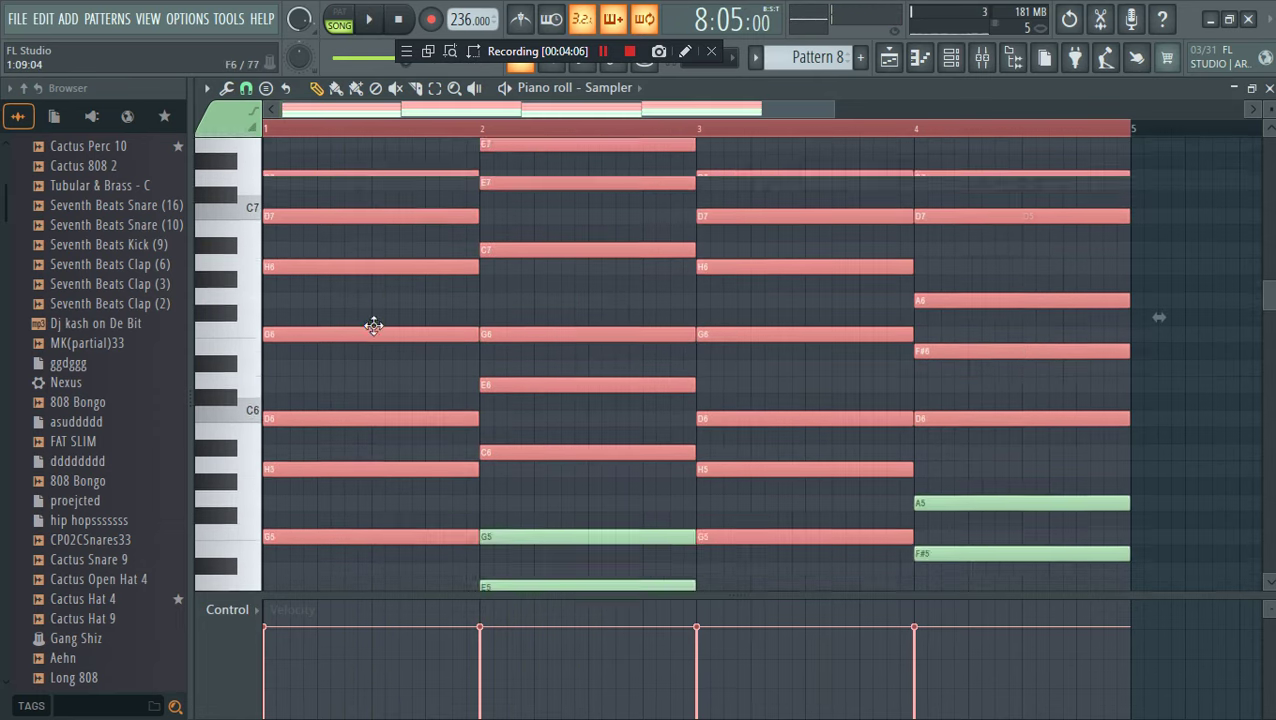
left_click(887, 58)
key("space")
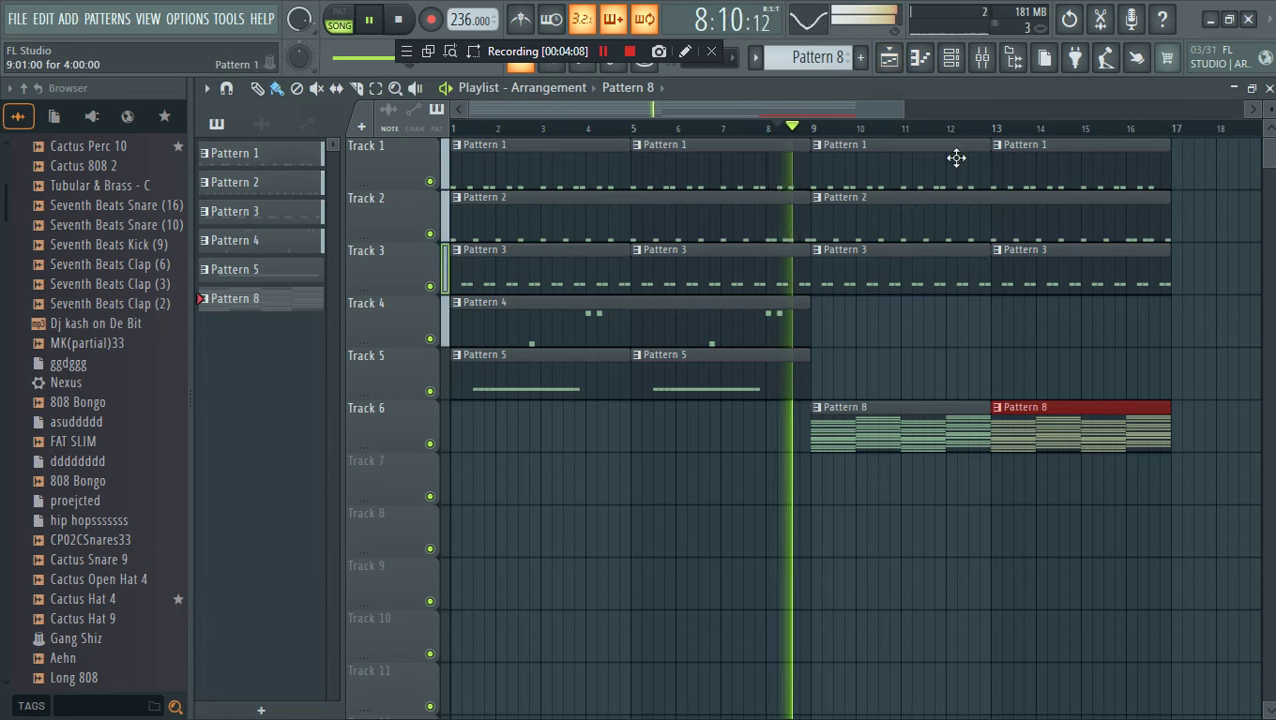
Add an Xpand!2 channel and load its +02 Big Soft Strings preset
left_click(956, 60)
left_click(603, 416)
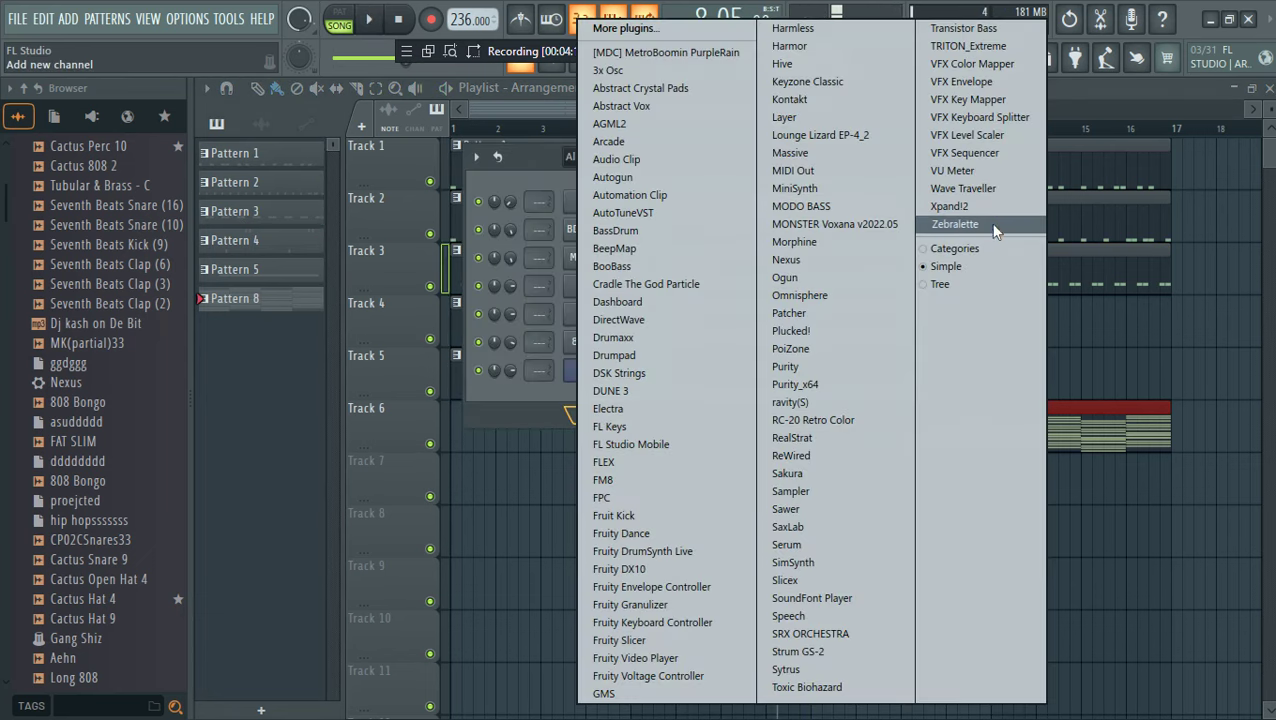
left_click(989, 208)
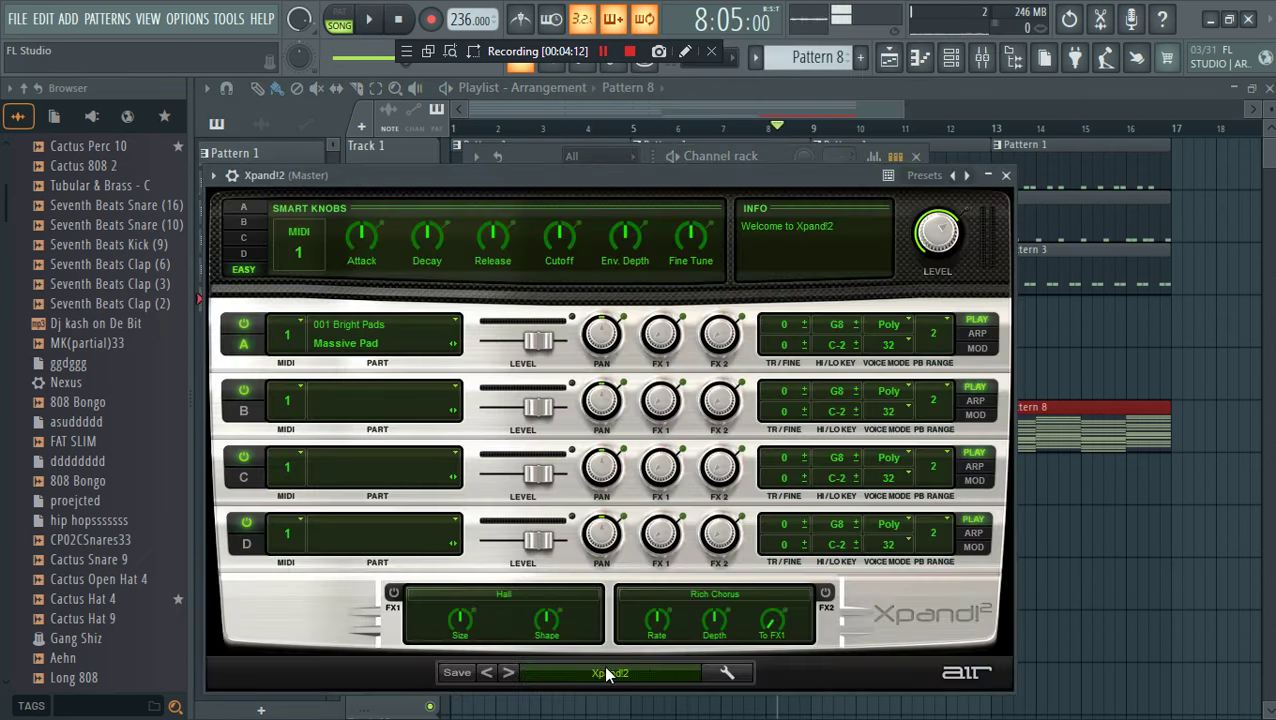
left_click(612, 674)
mouse_move(604, 478)
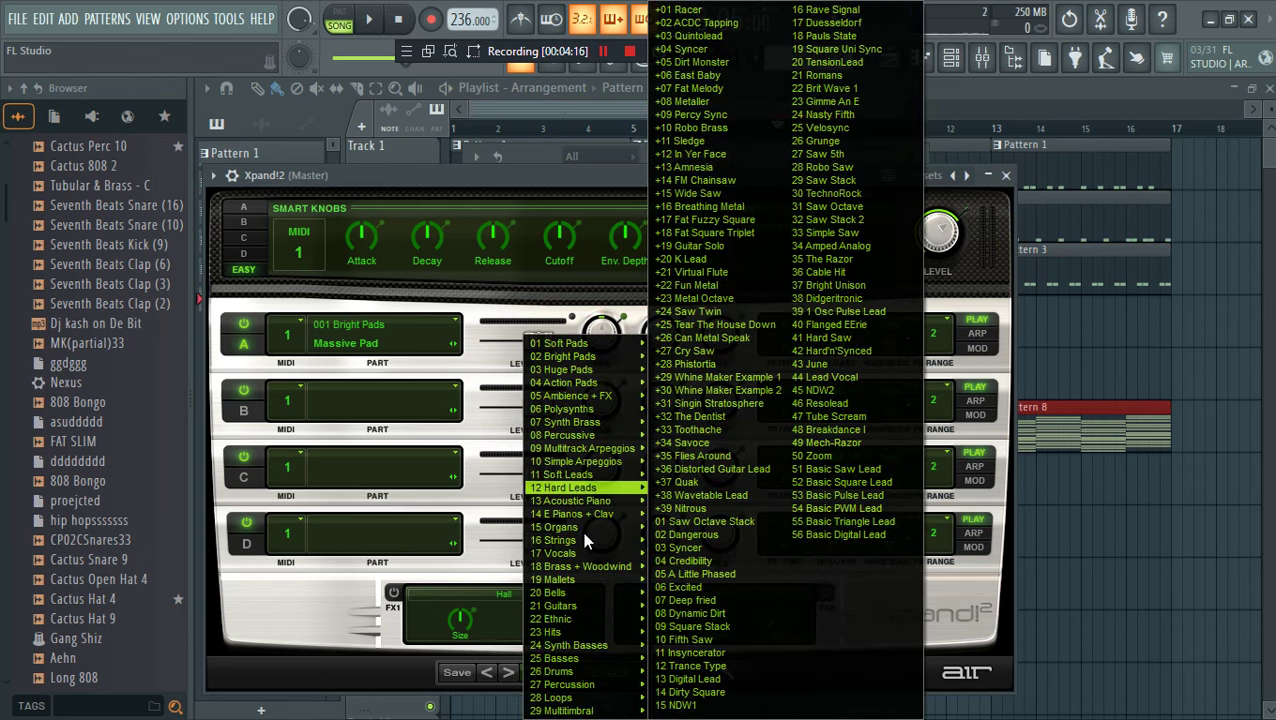
mouse_move(586, 538)
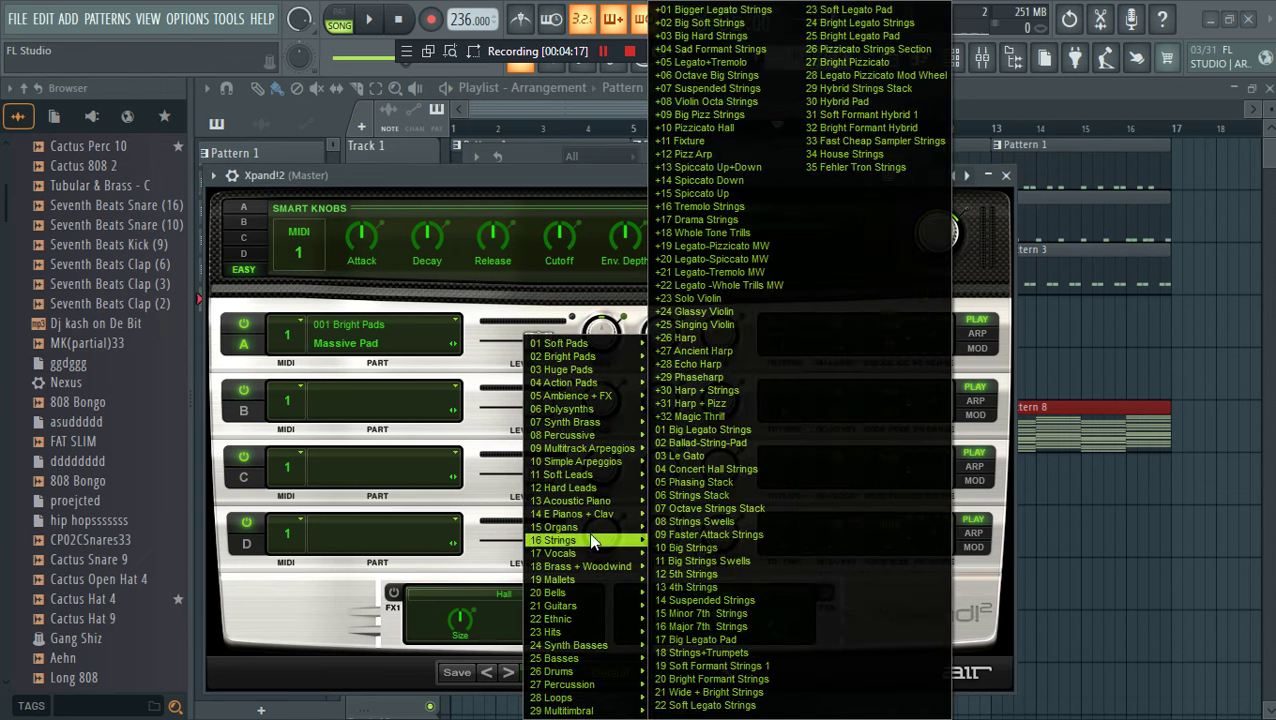
left_click(735, 22)
Copy the FL Keys chords into the Xpand!2 channel, adjust the channel volume and reopen the Xpand!2 window
left_click(953, 58)
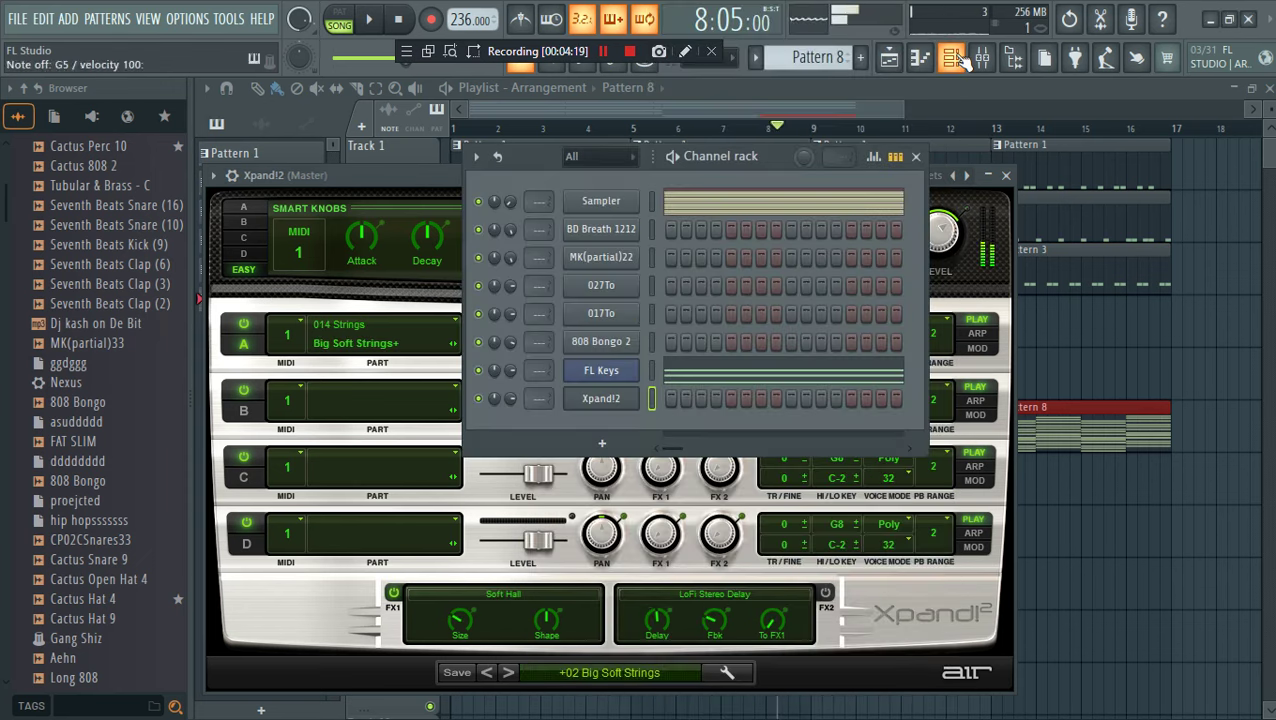
right_click(591, 371)
left_click(883, 387)
right_click(605, 400)
left_click(845, 432)
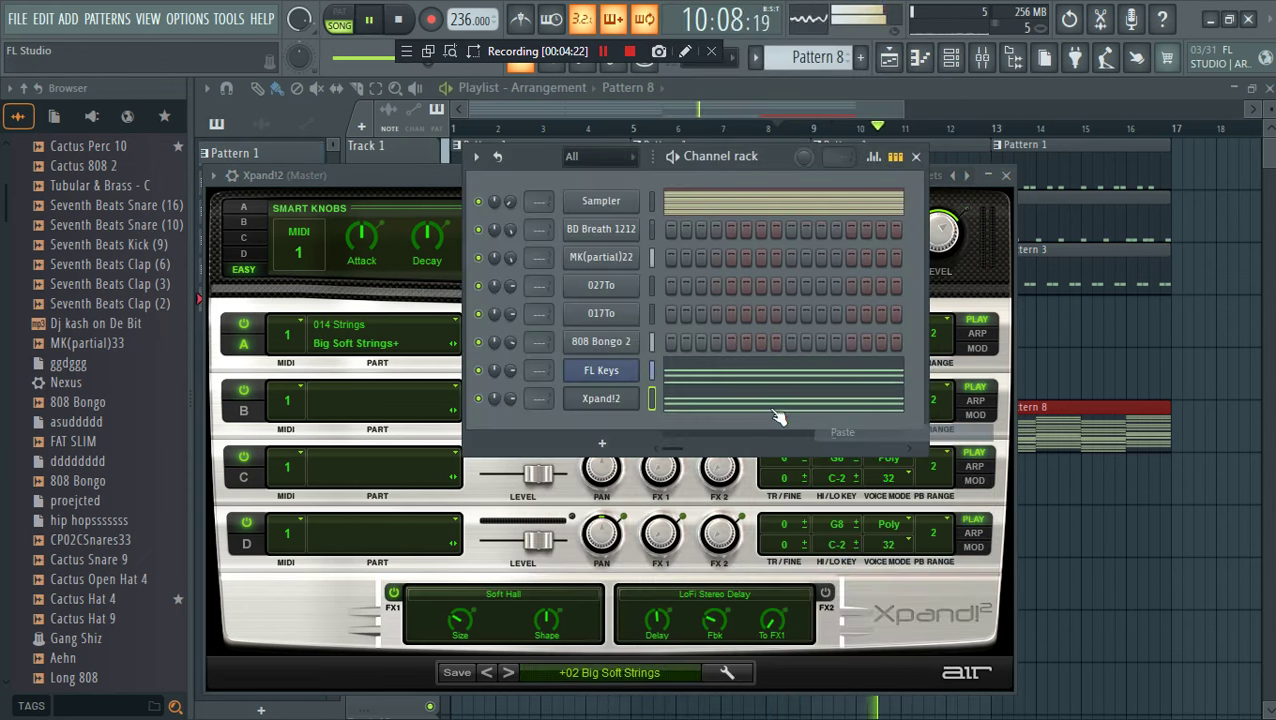
left_click_drag(510, 396, 510, 390)
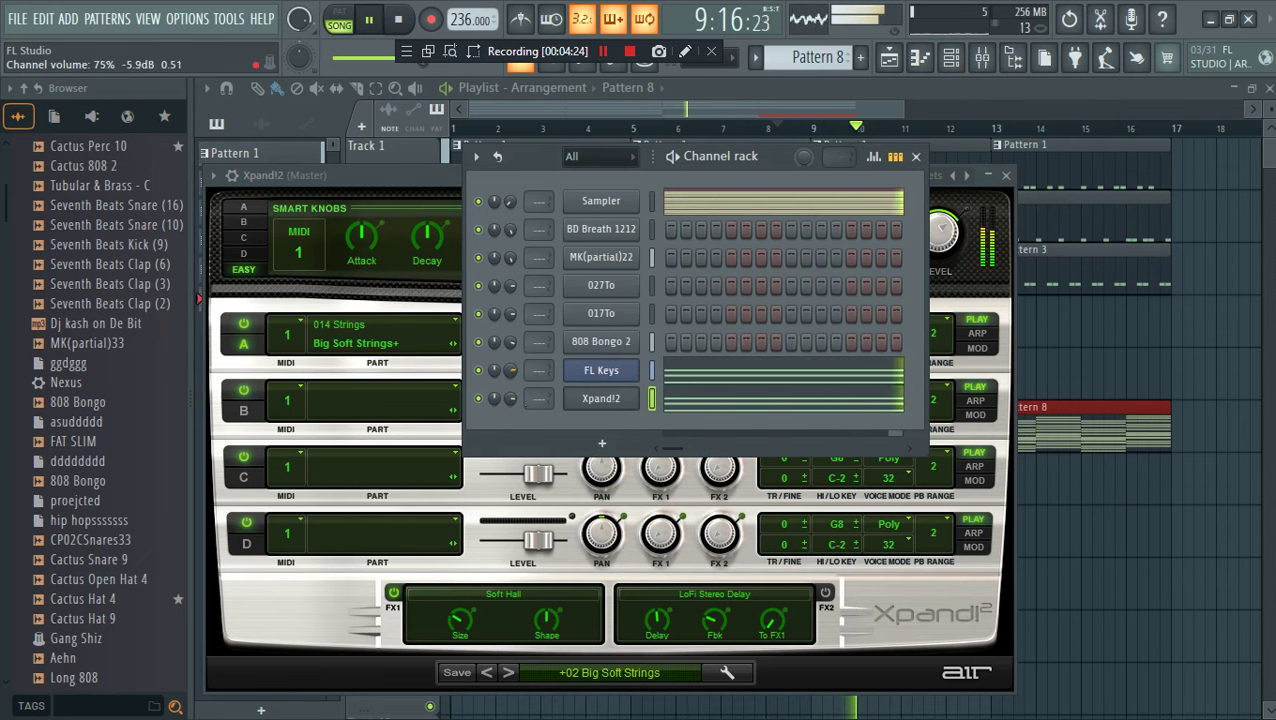
left_click(601, 399)
left_click(599, 400)
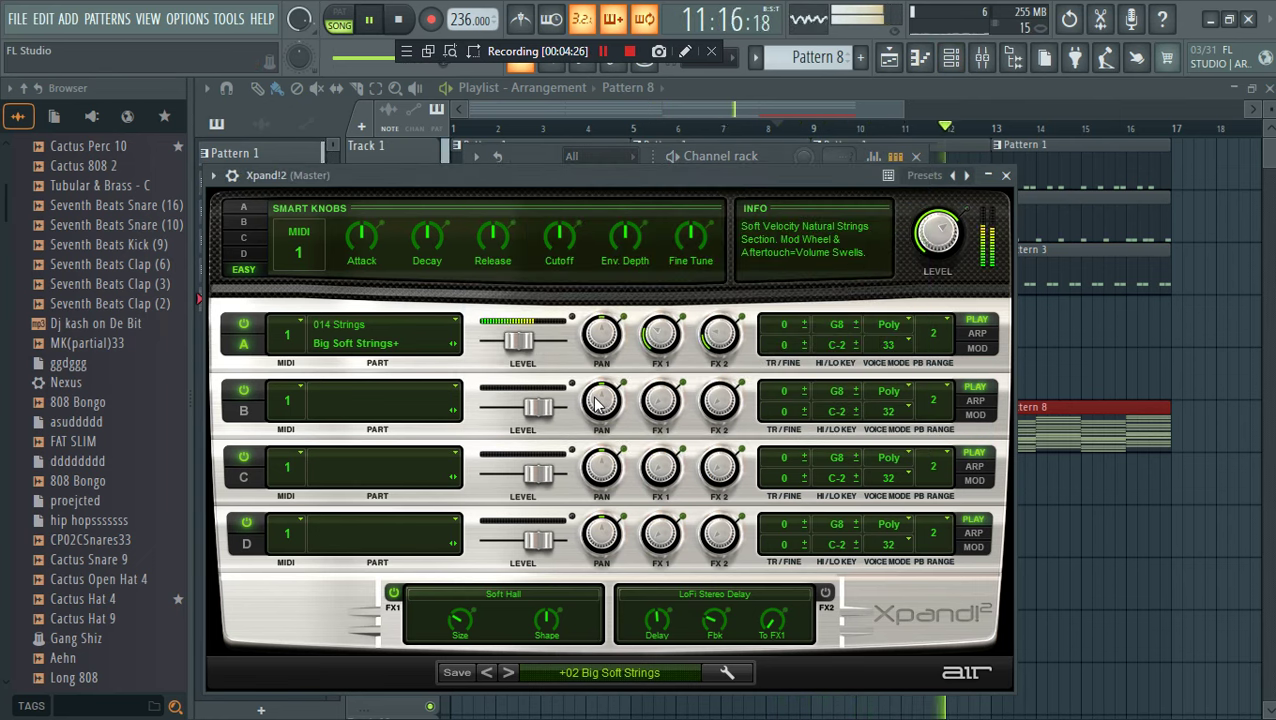
Copy all playlist clips of bars 9 to 16 so that they repeat from bar 17
left_click_drag(985, 118, 1240, 118)
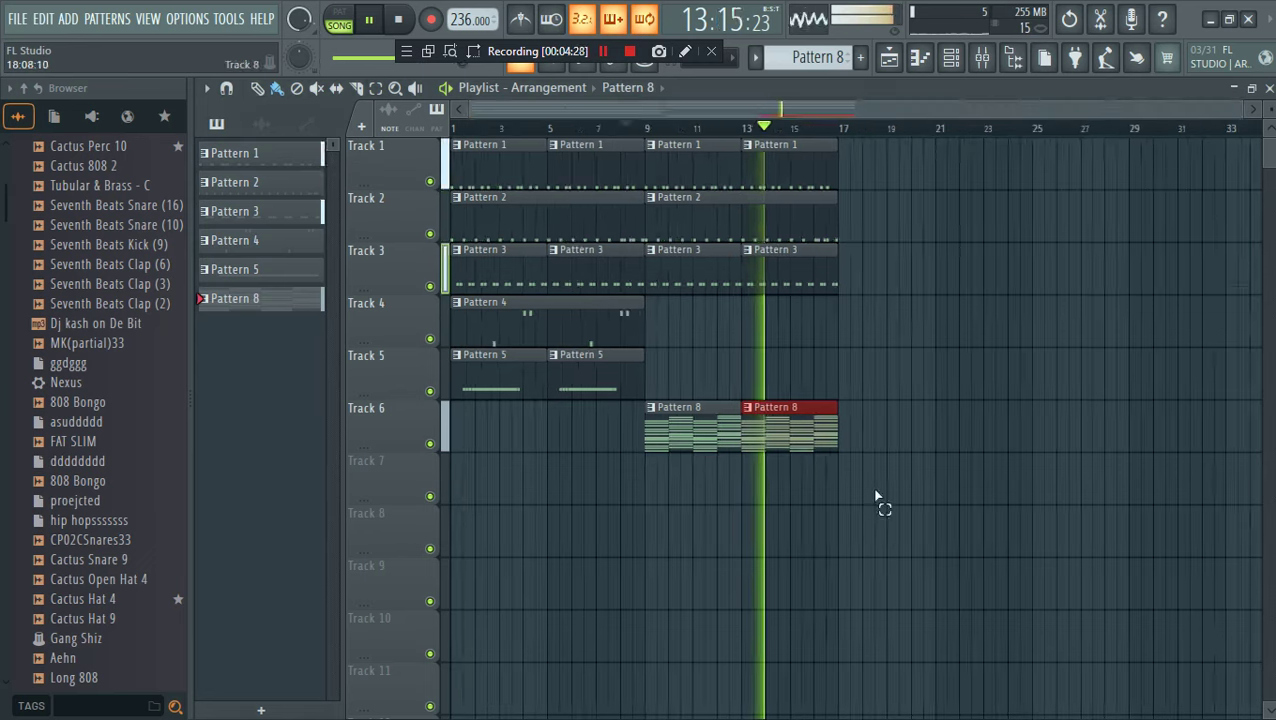
left_click_drag(876, 508, 666, 174)
left_click_drag(669, 173, 863, 173)
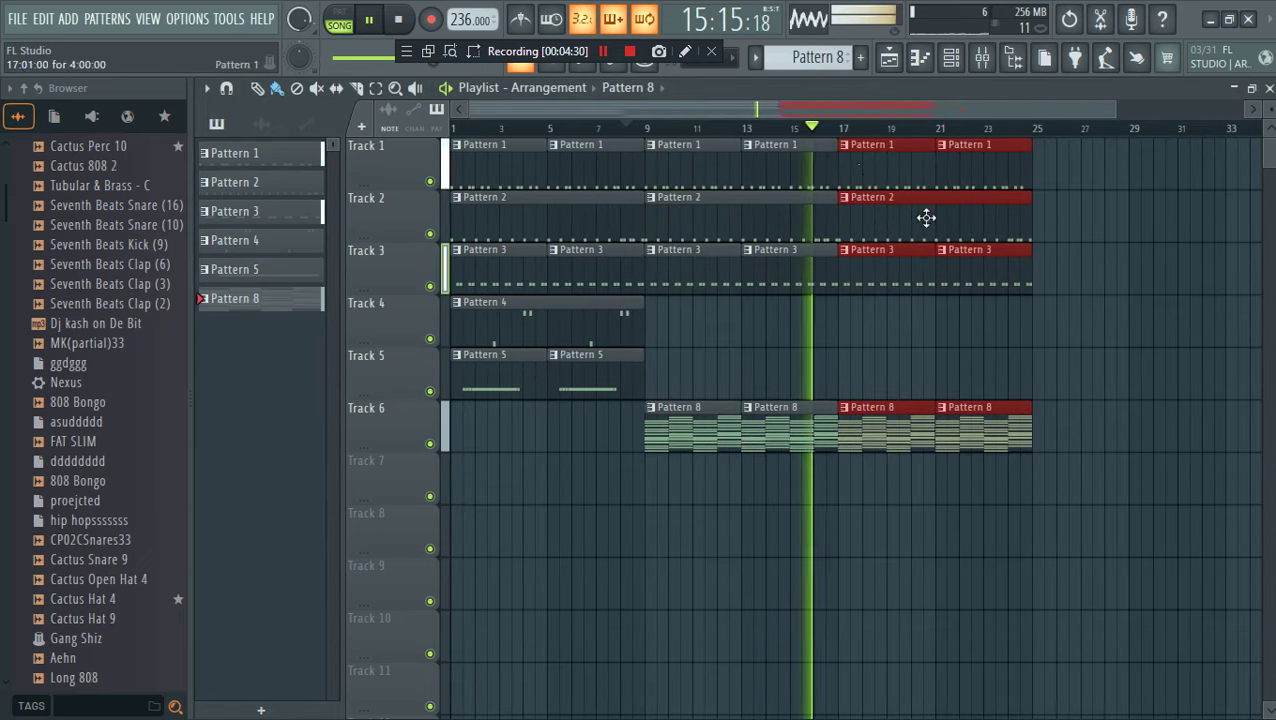
left_click(1076, 322)
right_click(1107, 343)
left_click(1086, 212)
right_click(1092, 222)
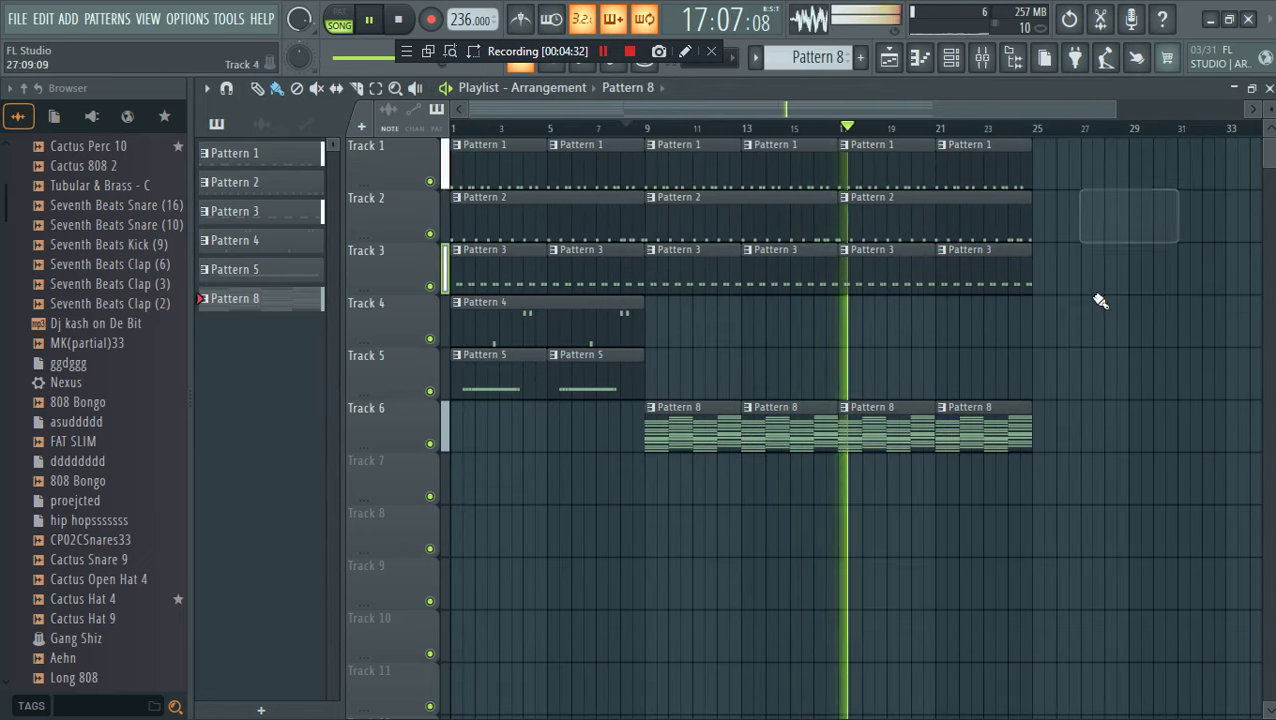
Open Xpand!2 in the piano roll, lower the A5 note in bar 4 by one octave to A4, and play the result
left_click(951, 57)
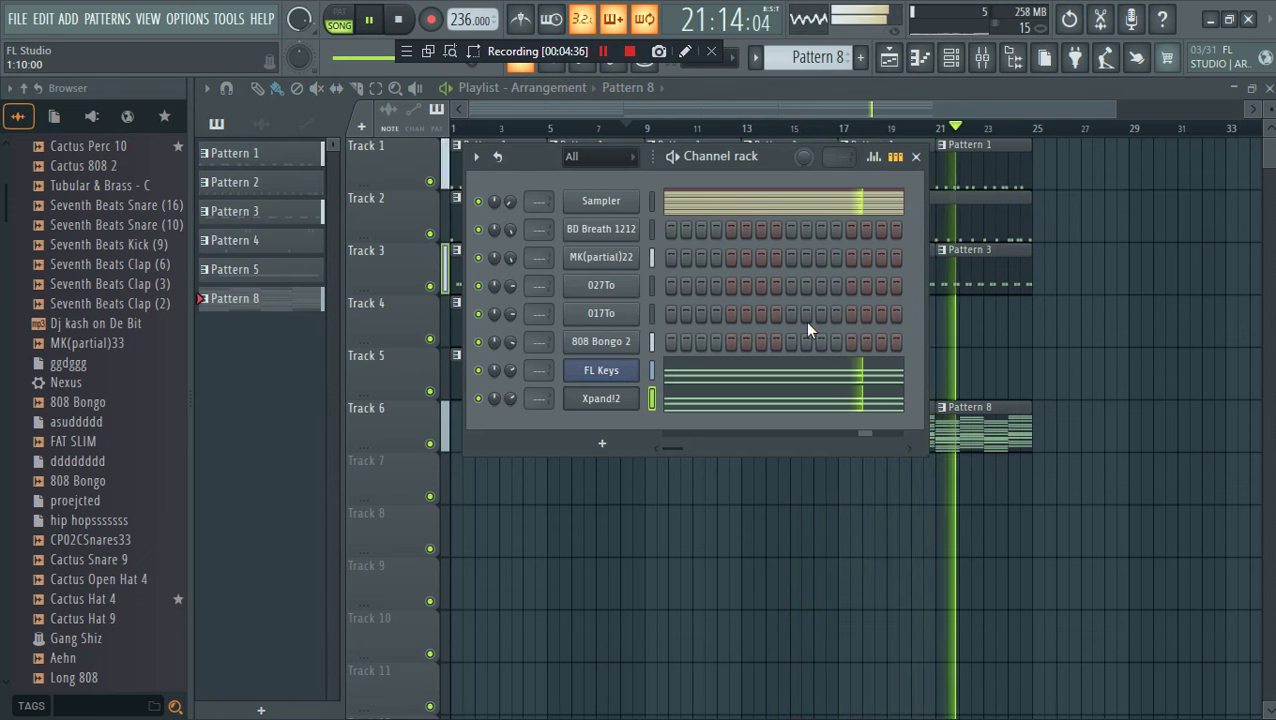
key("space")
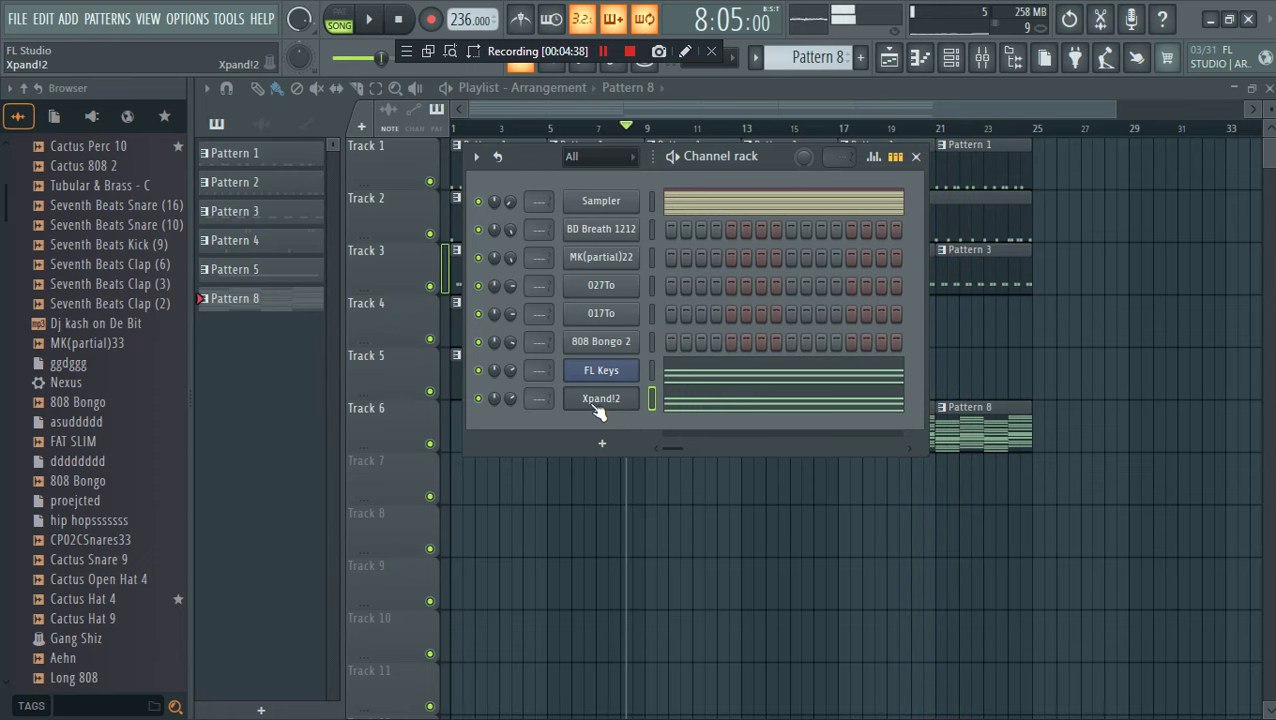
left_click(678, 402)
key("space")
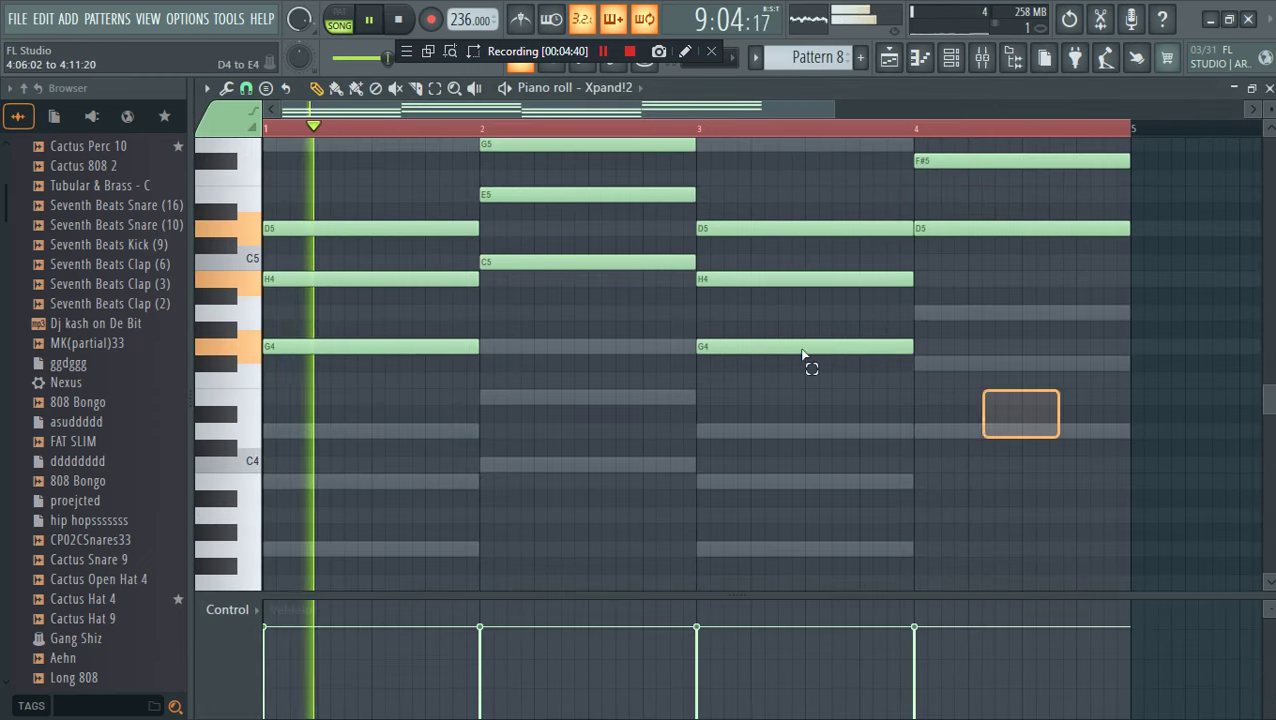
left_click_drag(802, 352, 260, 310)
scroll(1213, 228, "up", 2)
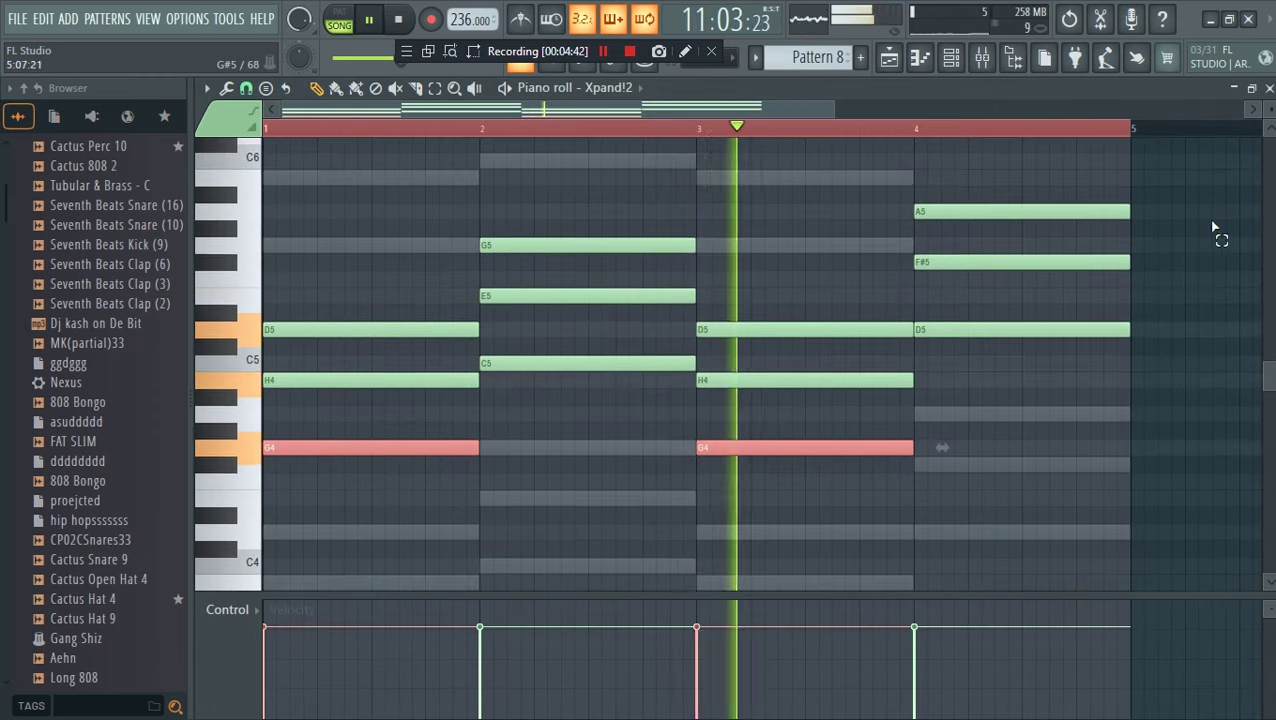
left_click_drag(1213, 228, 514, 94)
key("ctrl+Down")
key("space")
key("space")
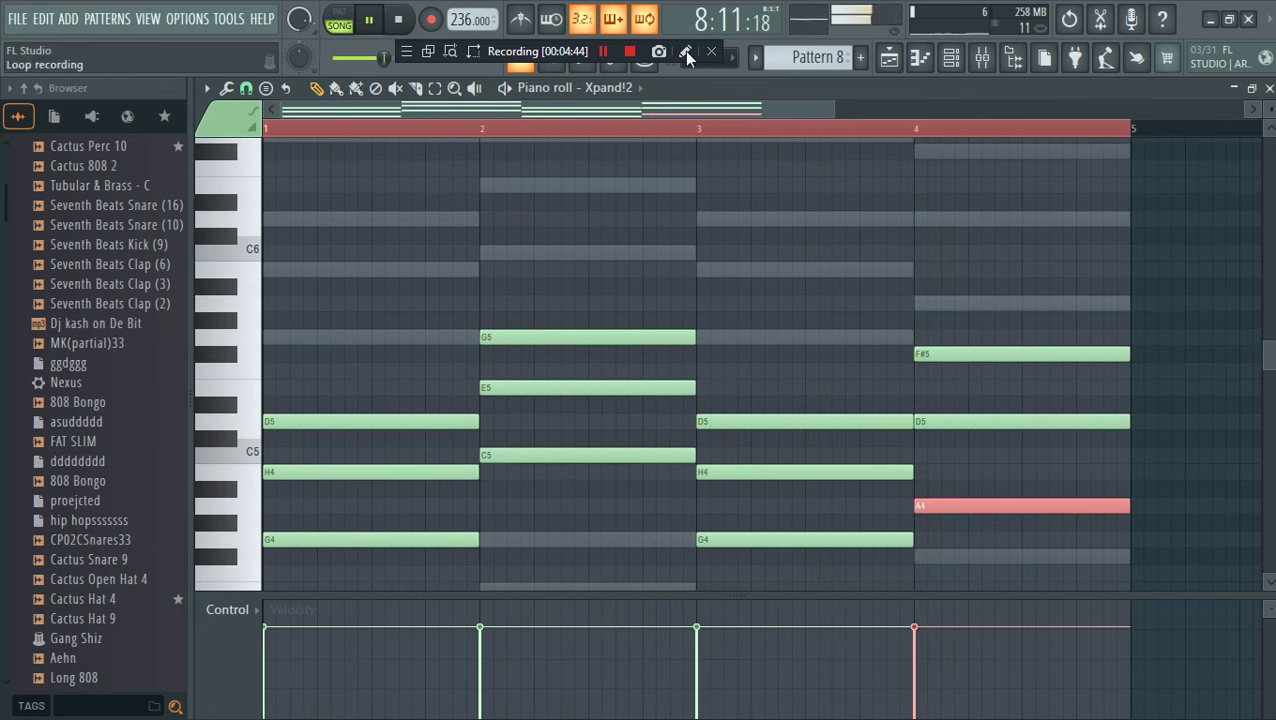
left_click_drag(655, 353, 575, 322)
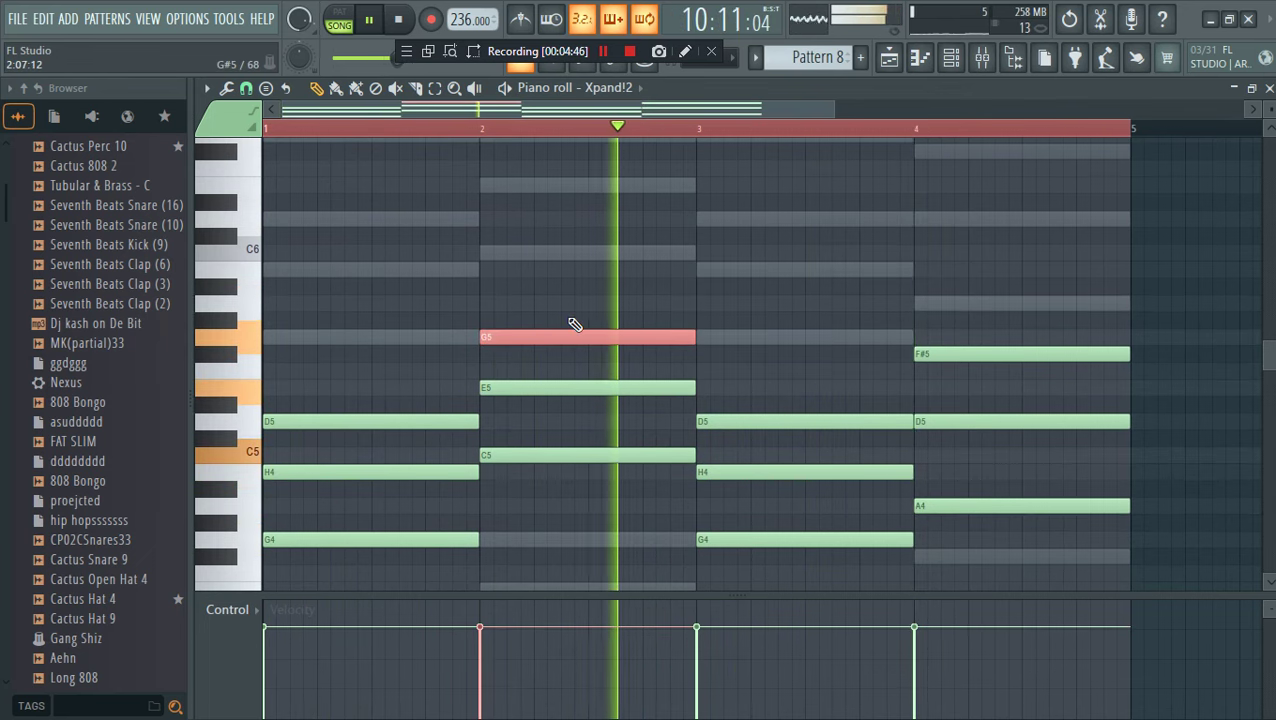
Stop playback and add a Fruity DX10 instrument as a new channel in the channel rack
left_click(889, 58)
key("space")
left_click(975, 58)
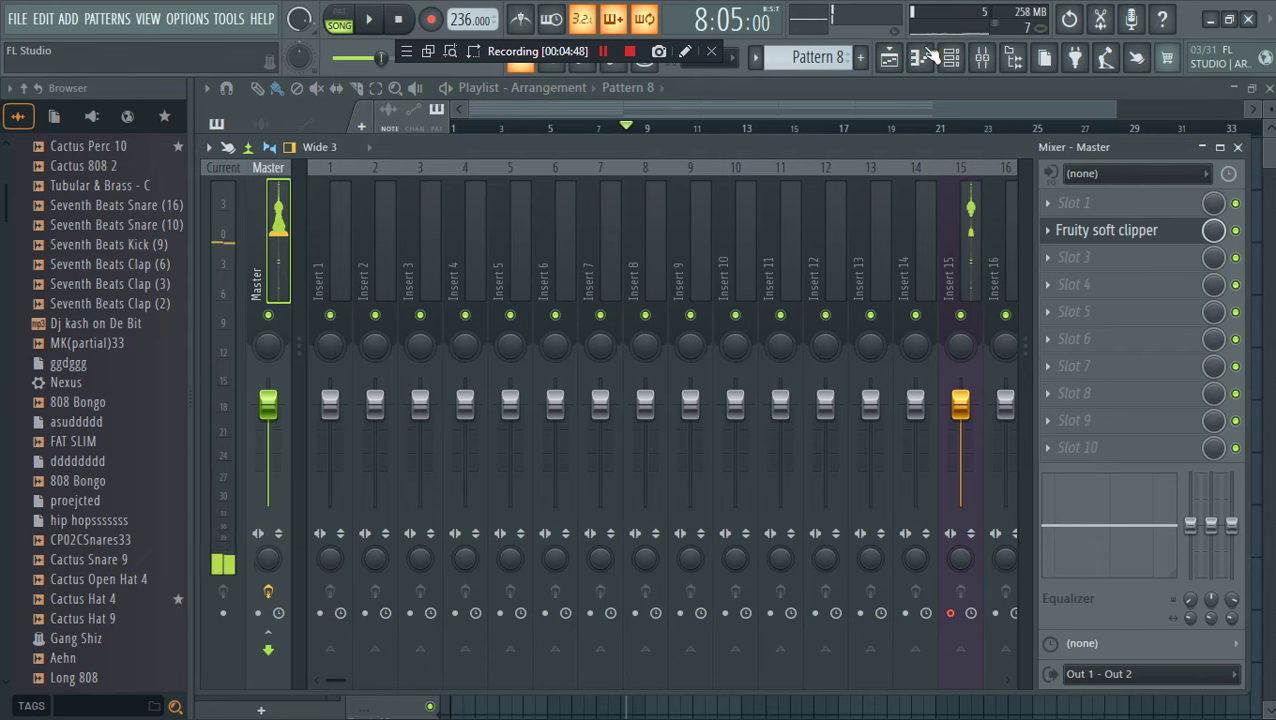
left_click(925, 56)
left_click(951, 58)
left_click(622, 447)
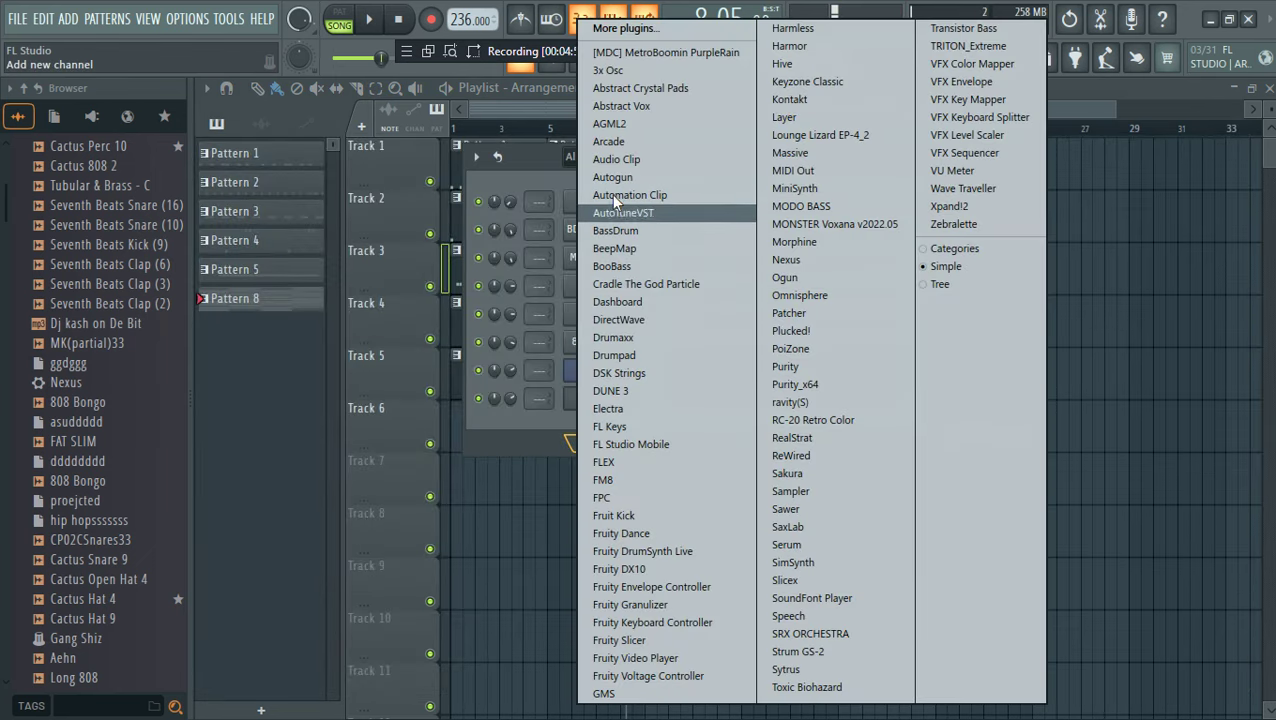
left_click(648, 570)
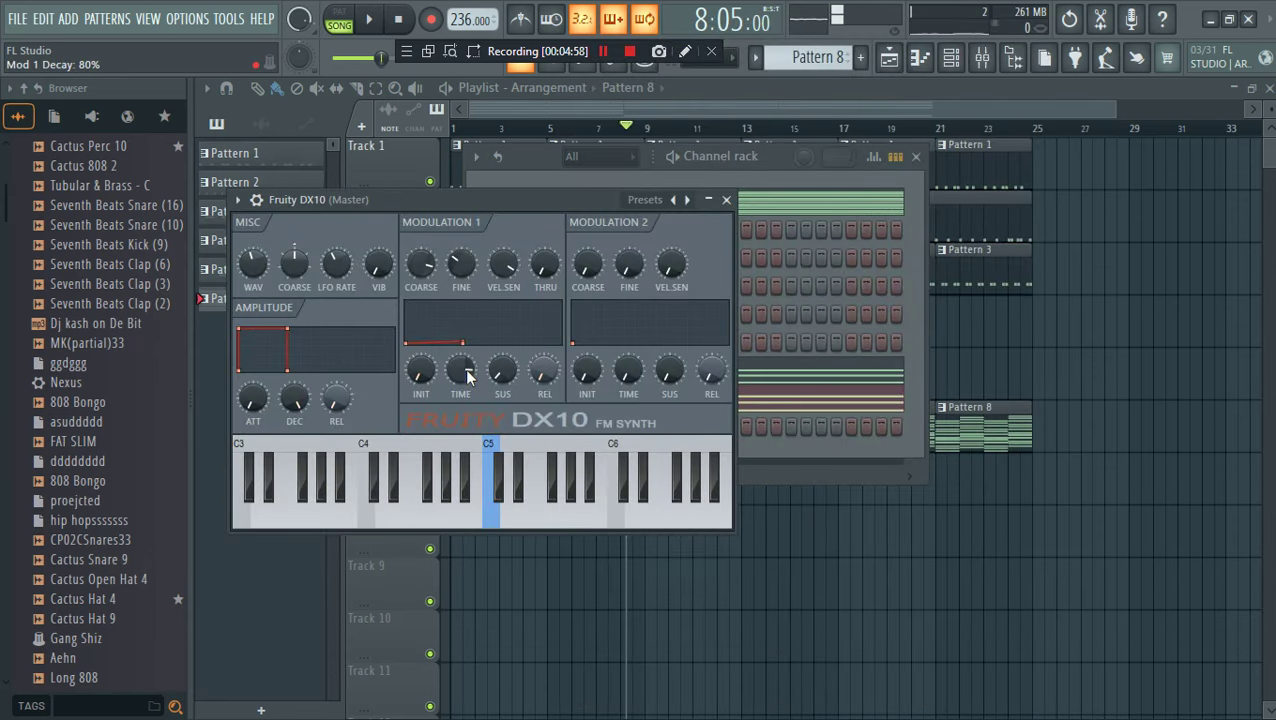
left_click(777, 173)
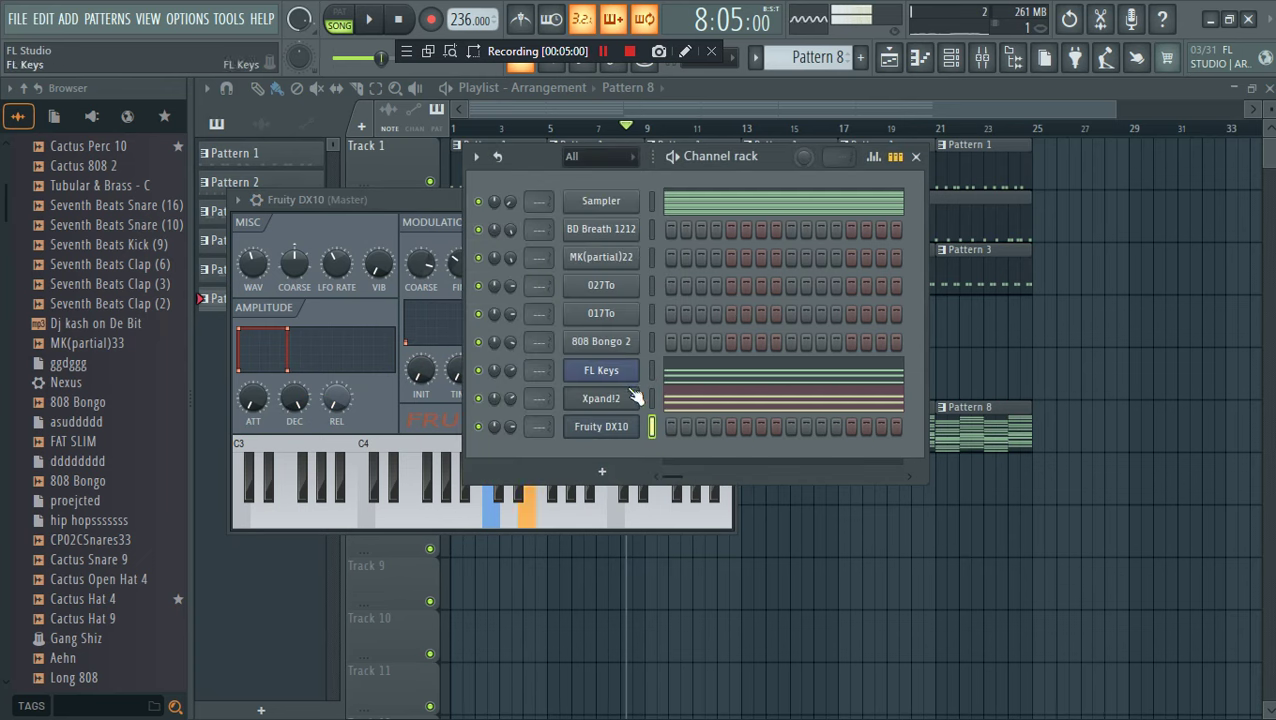
Open Fruity DX10 in the piano roll and place one-beat notes in bar 1: G3 on beat 1 and G4 on beat 3
right_click(611, 427)
left_click(680, 425)
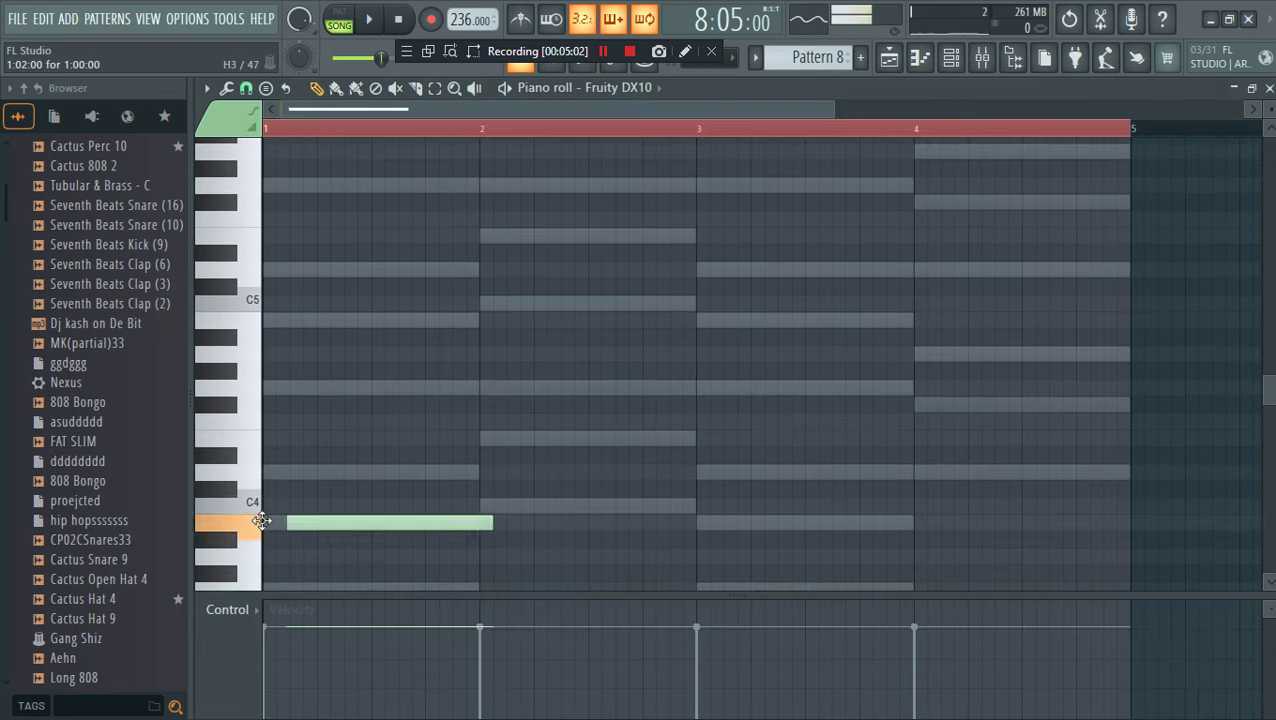
left_click_drag(260, 520, 236, 572)
key("space")
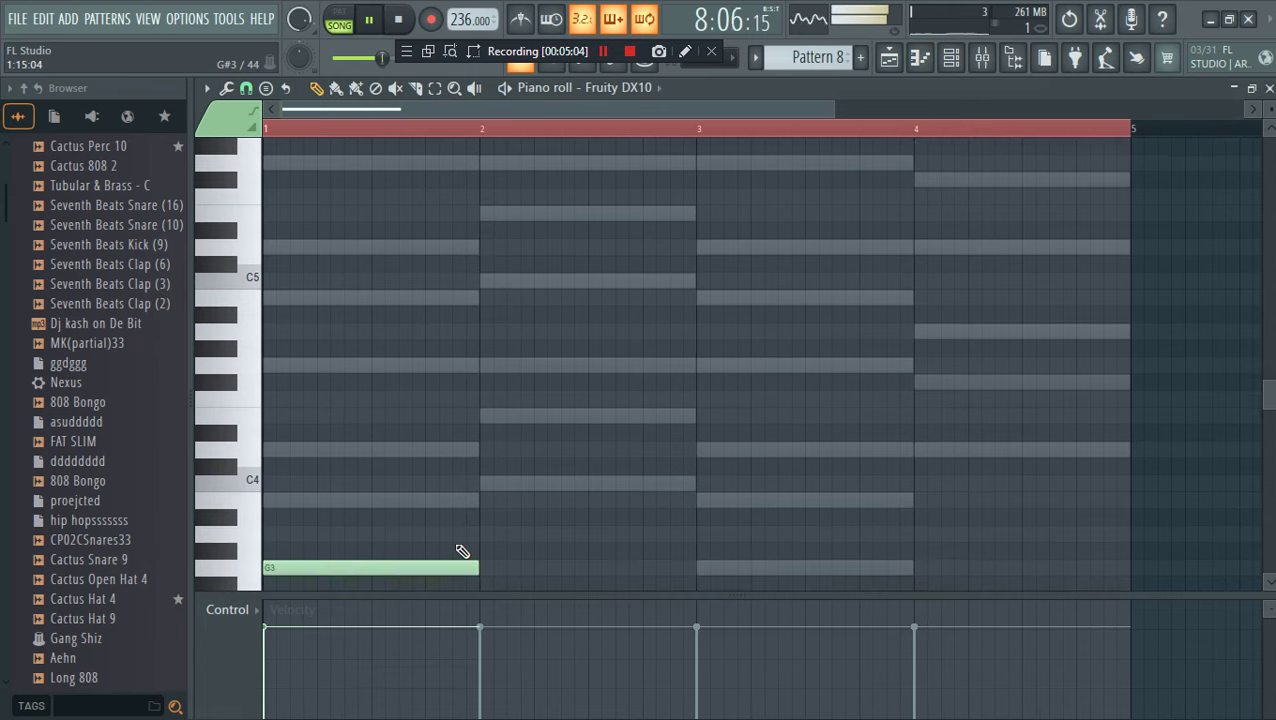
left_click_drag(482, 565, 313, 568)
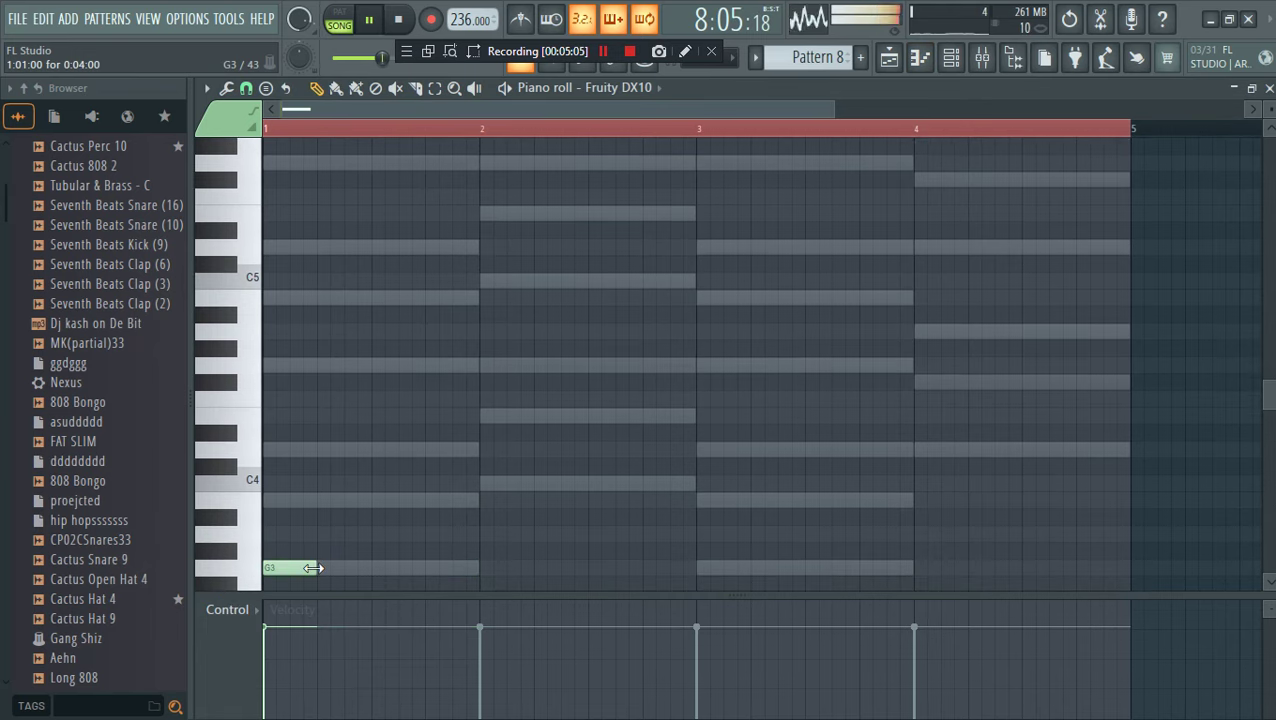
left_click(372, 364)
key("space")
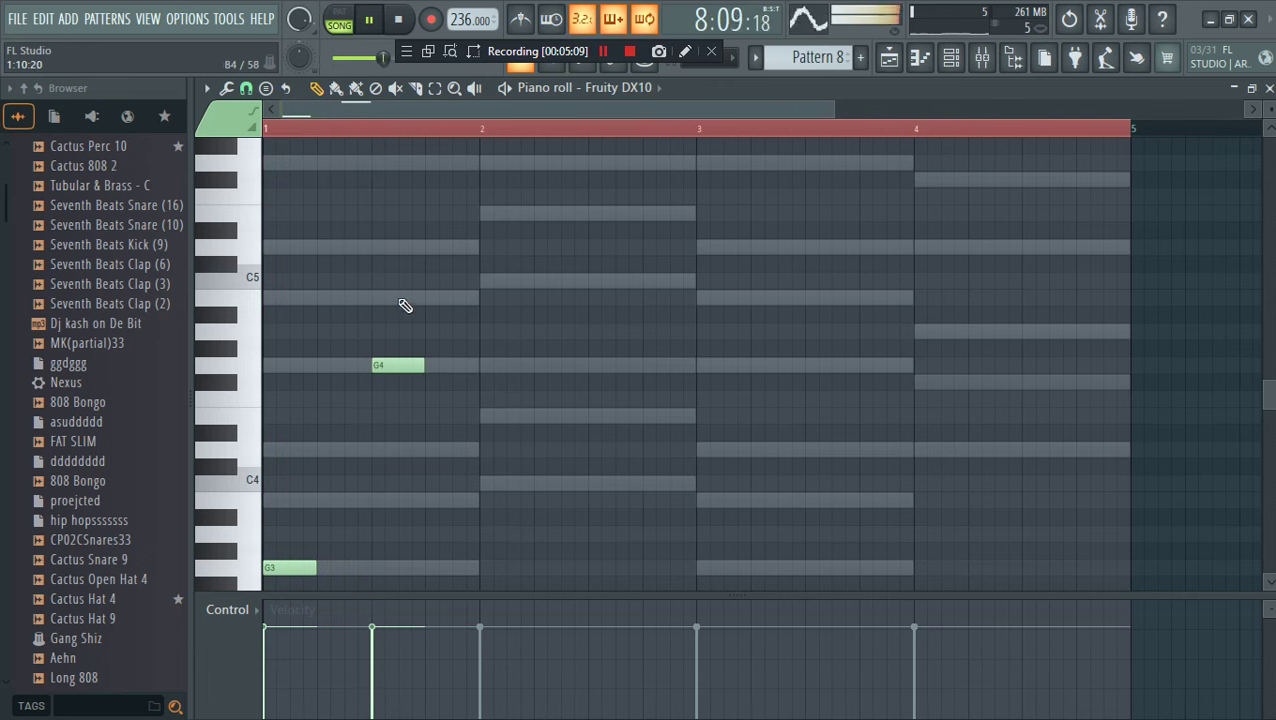
Delete the G4 note on beat 3 and place a one-beat G3 note on beat 4 of bar 1
right_click(420, 365)
scroll(377, 362, "down", 3)
key("space")
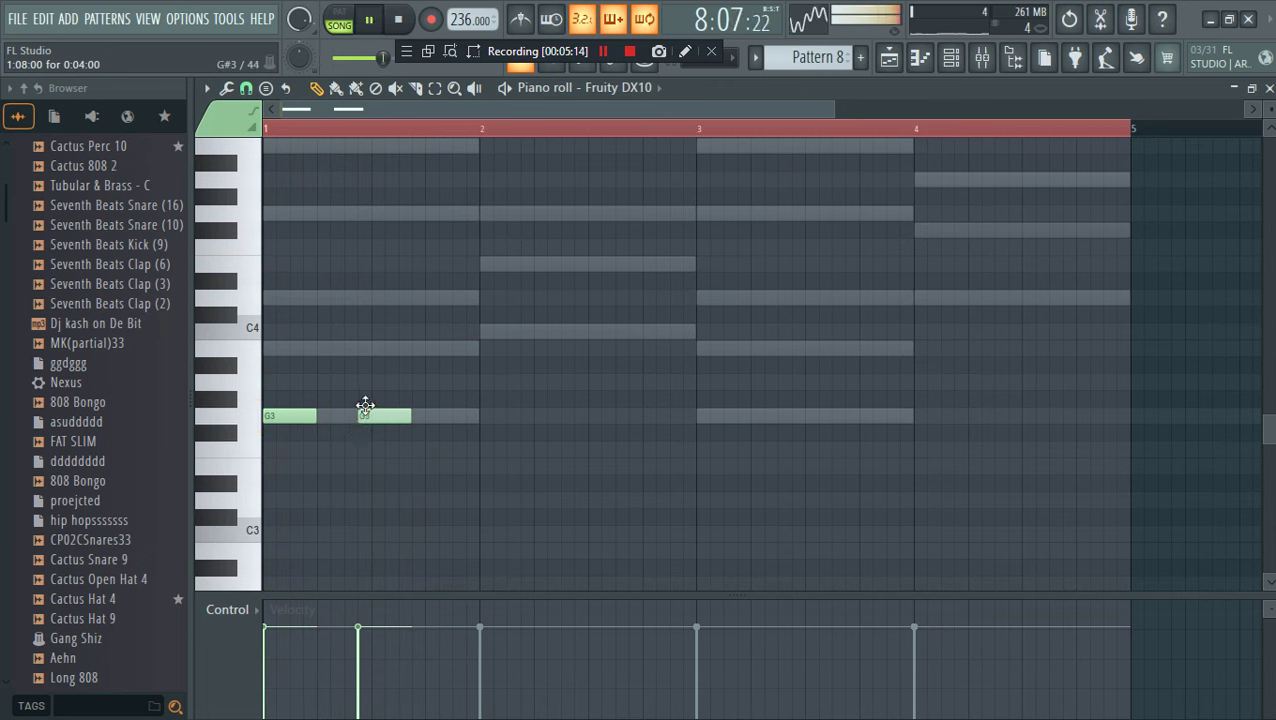
left_click_drag(404, 412, 439, 414)
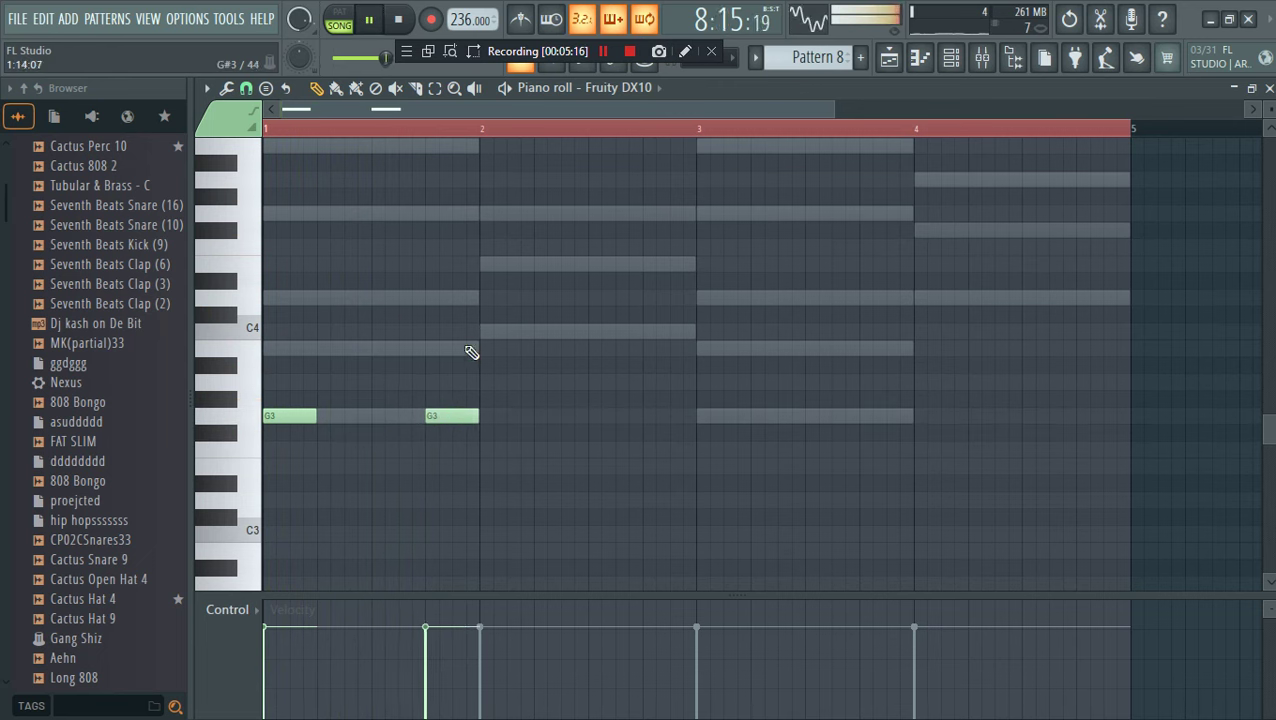
key("space")
Add a short G4 note on beat 4 of bar 1 and turn it into a slide note
left_click(421, 226)
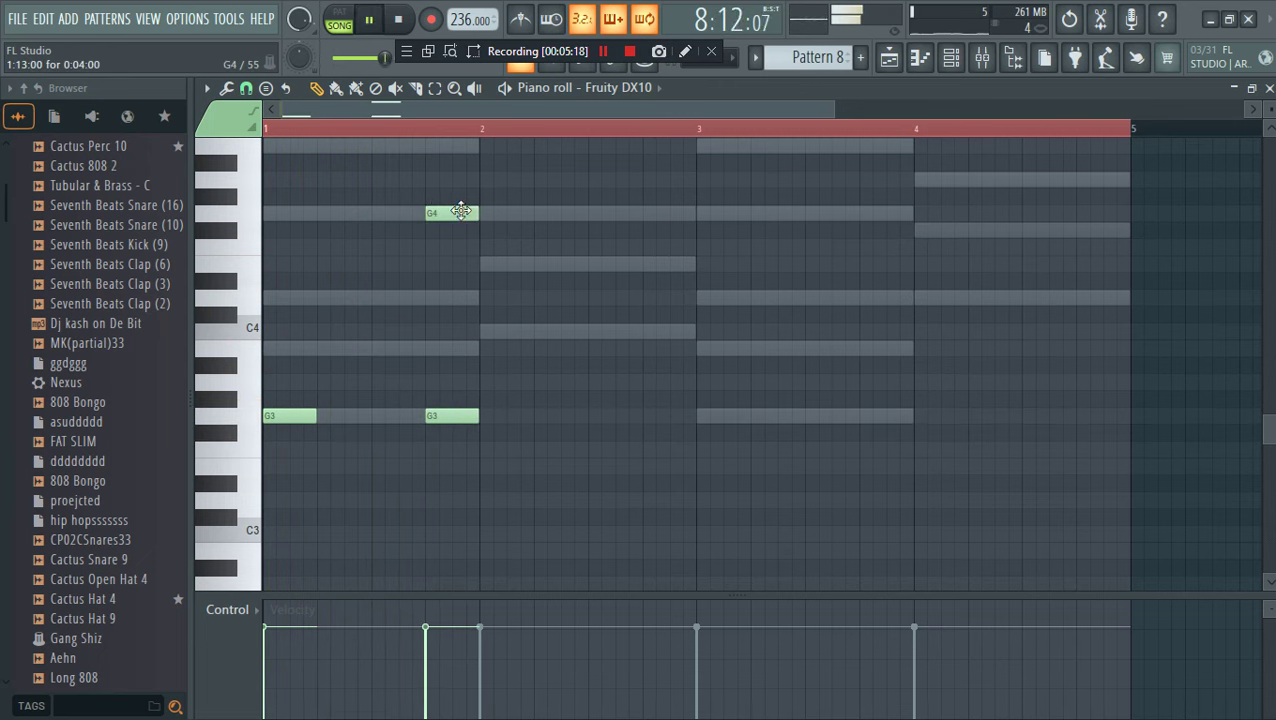
double_click(460, 211)
left_click(535, 338)
left_click(735, 475)
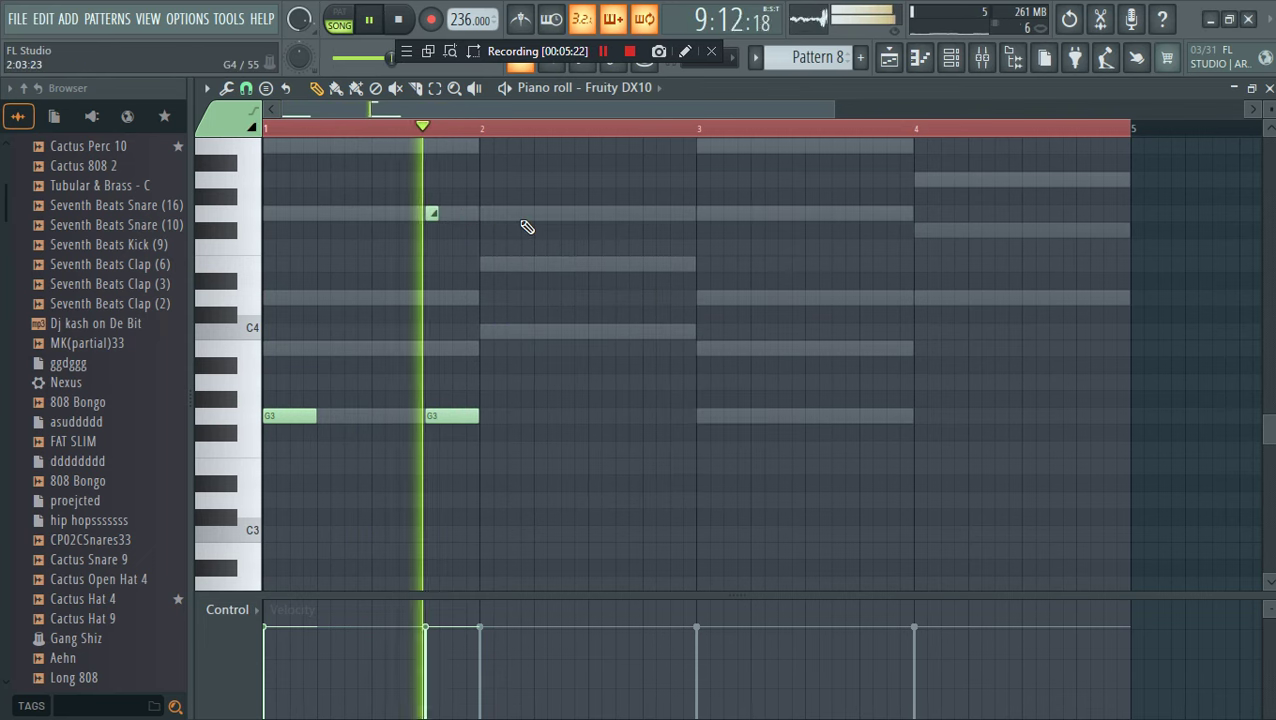
Duplicate the bar 1 notes into bar 2, raise them to C4 with a C5 slide, and play the result
scroll(546, 309, "up", 1)
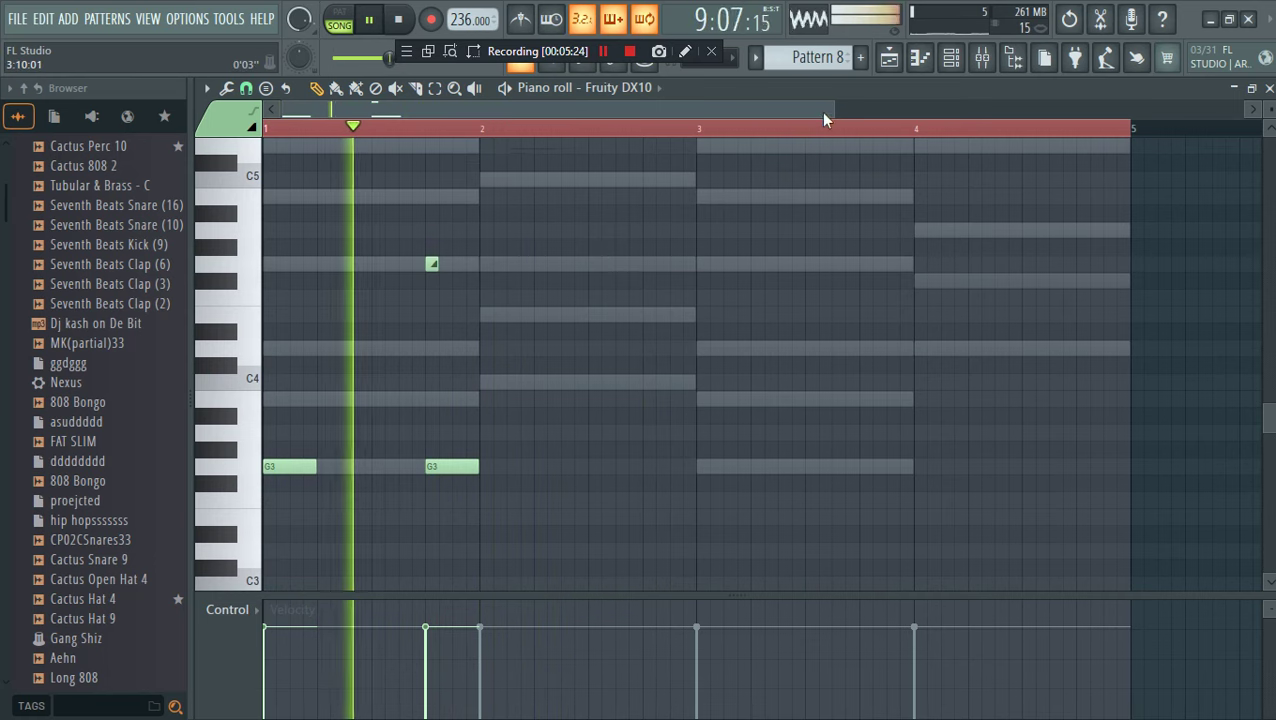
left_click_drag(832, 110, 977, 113)
key("space")
left_click_drag(508, 489, 264, 238)
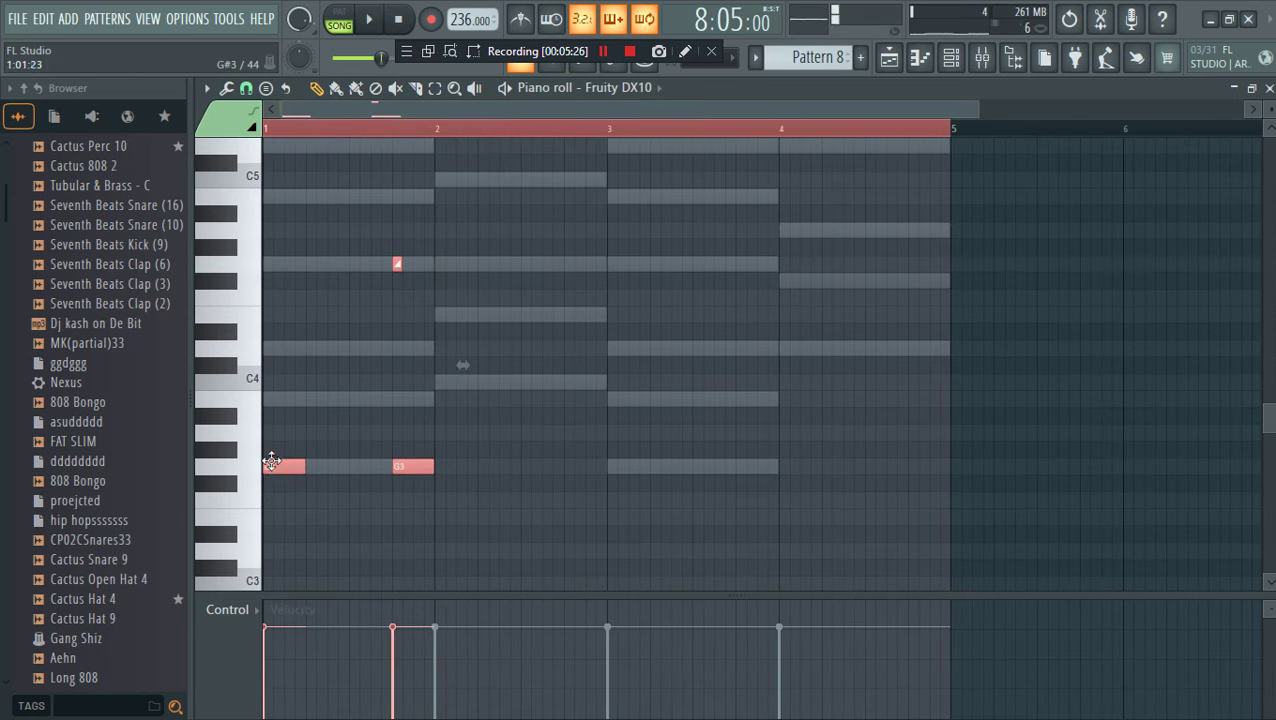
key("space")
left_click(521, 345)
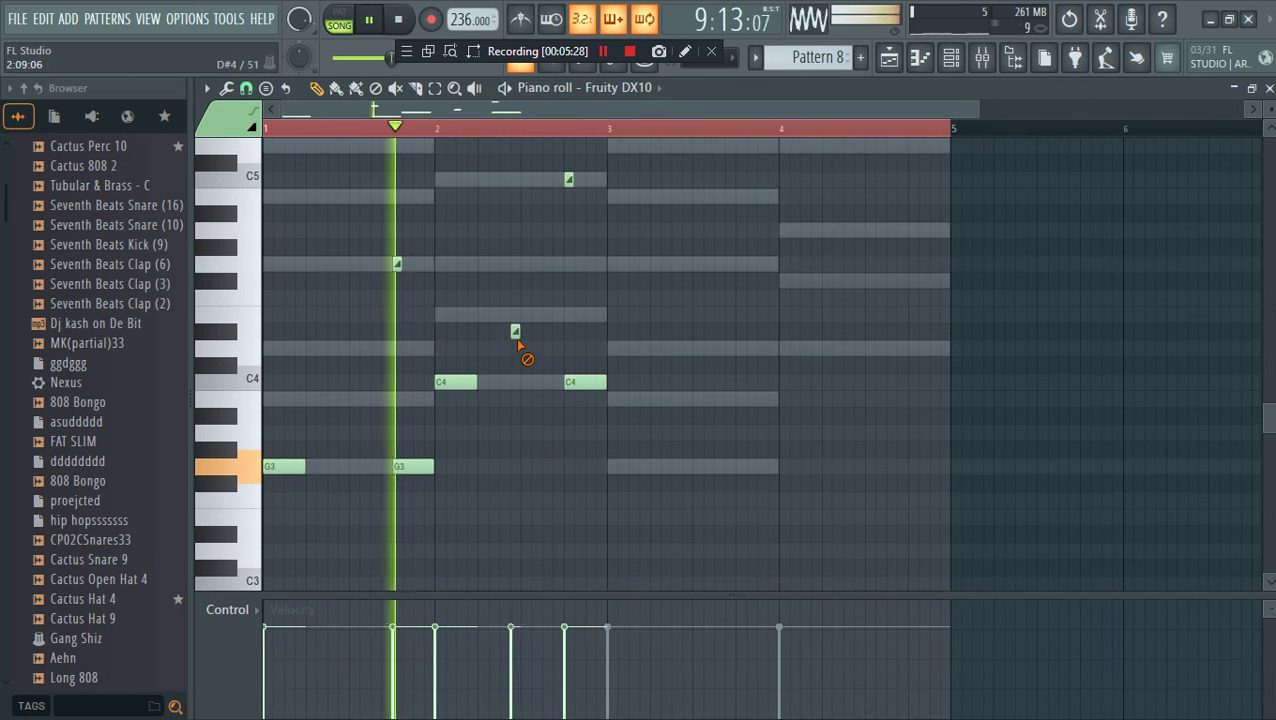
key("space")
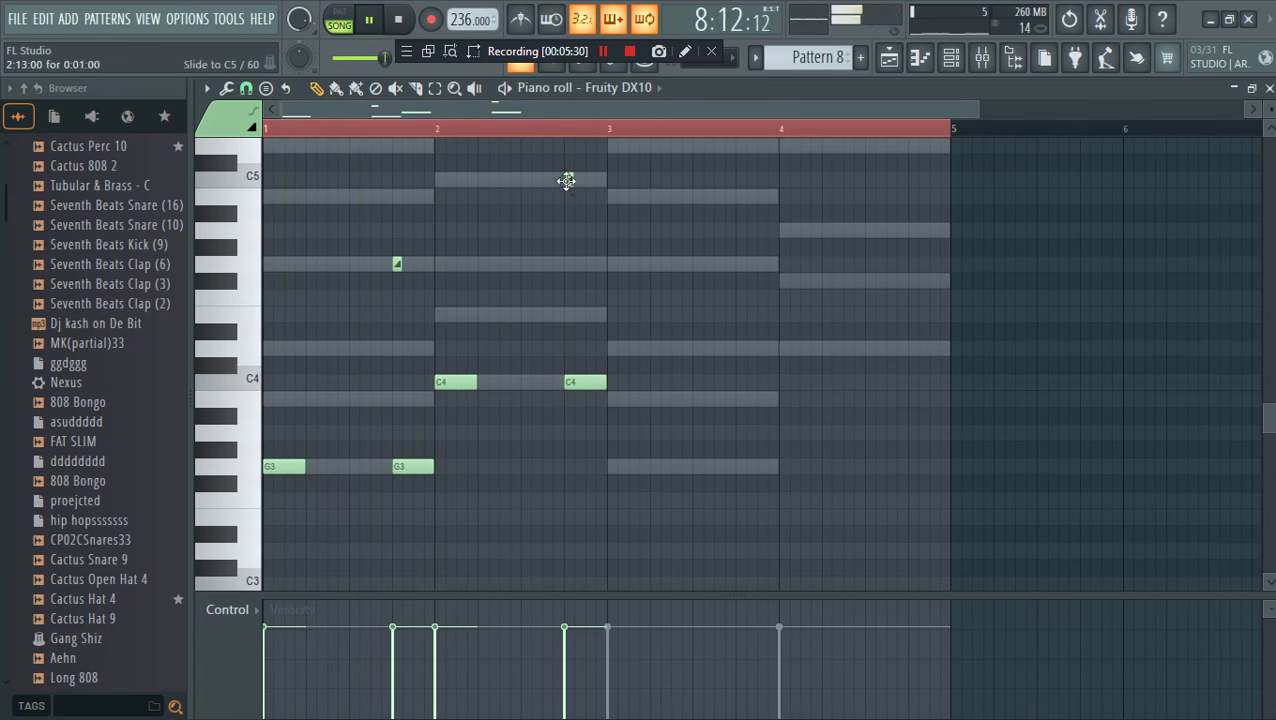
Add two half-beat notes in bar 1: H3 on beat 2 and G4 directly after it
left_click(566, 180)
key("space")
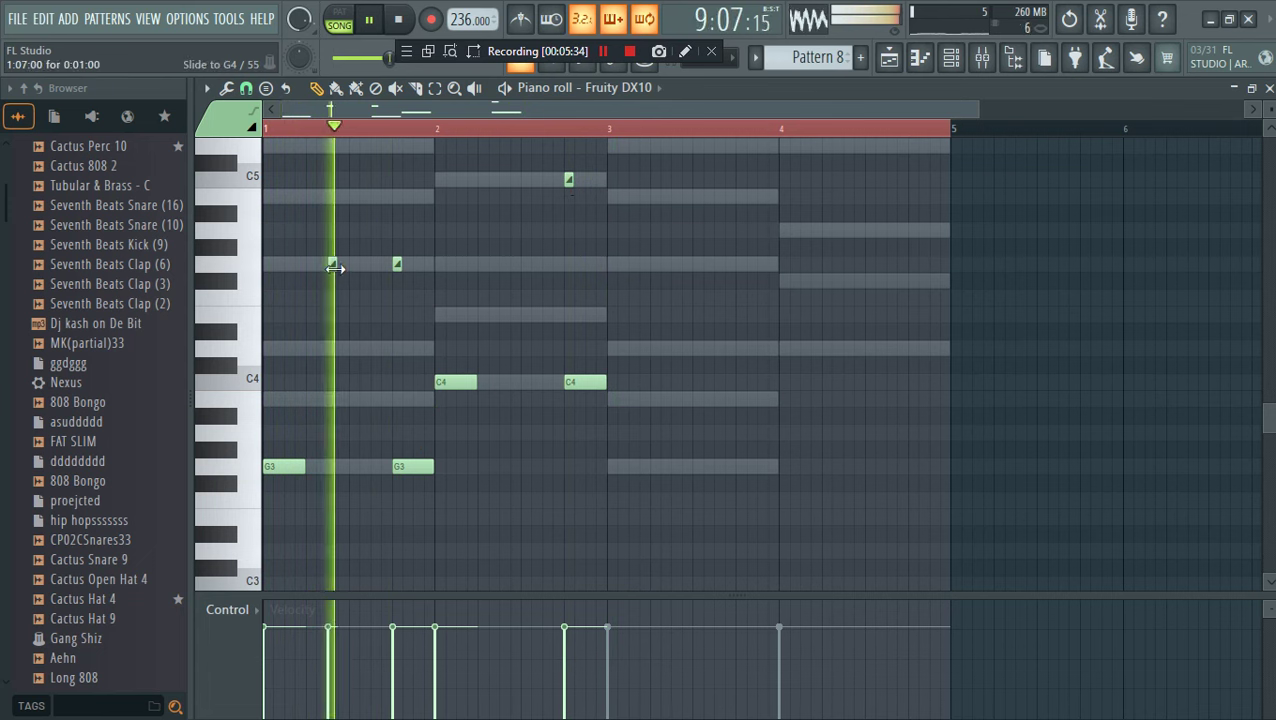
key("space")
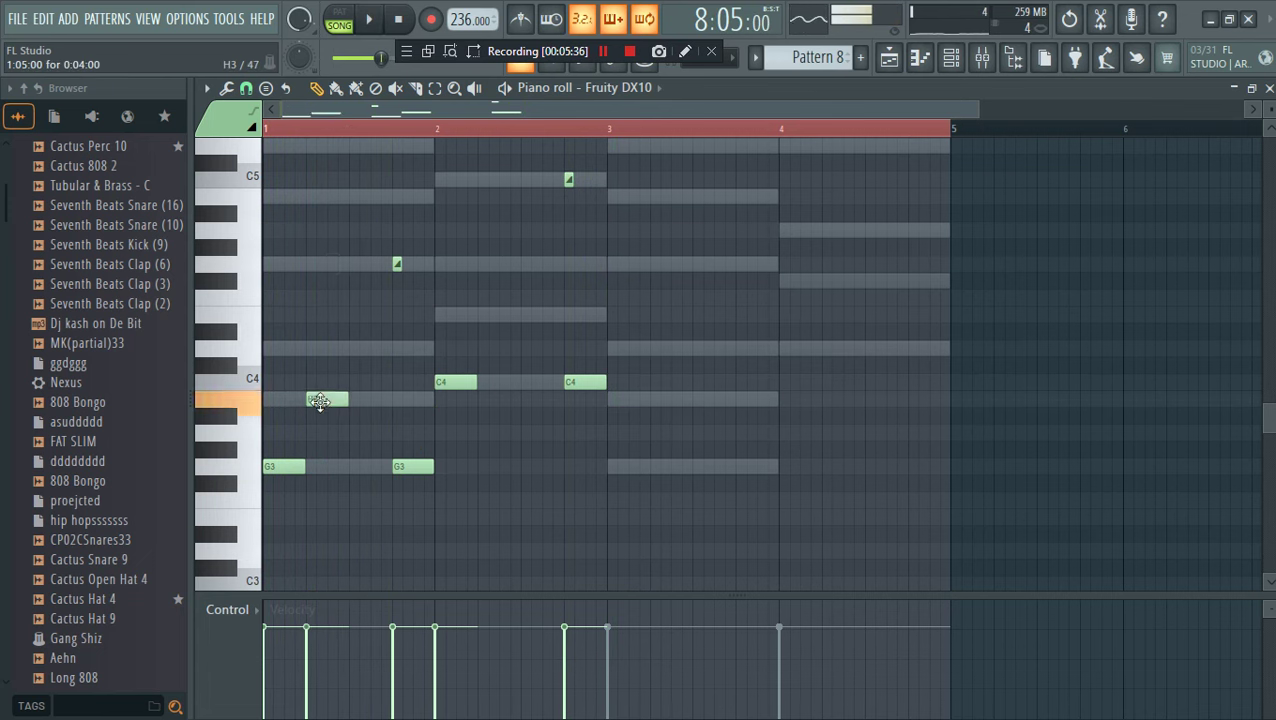
left_click(331, 262)
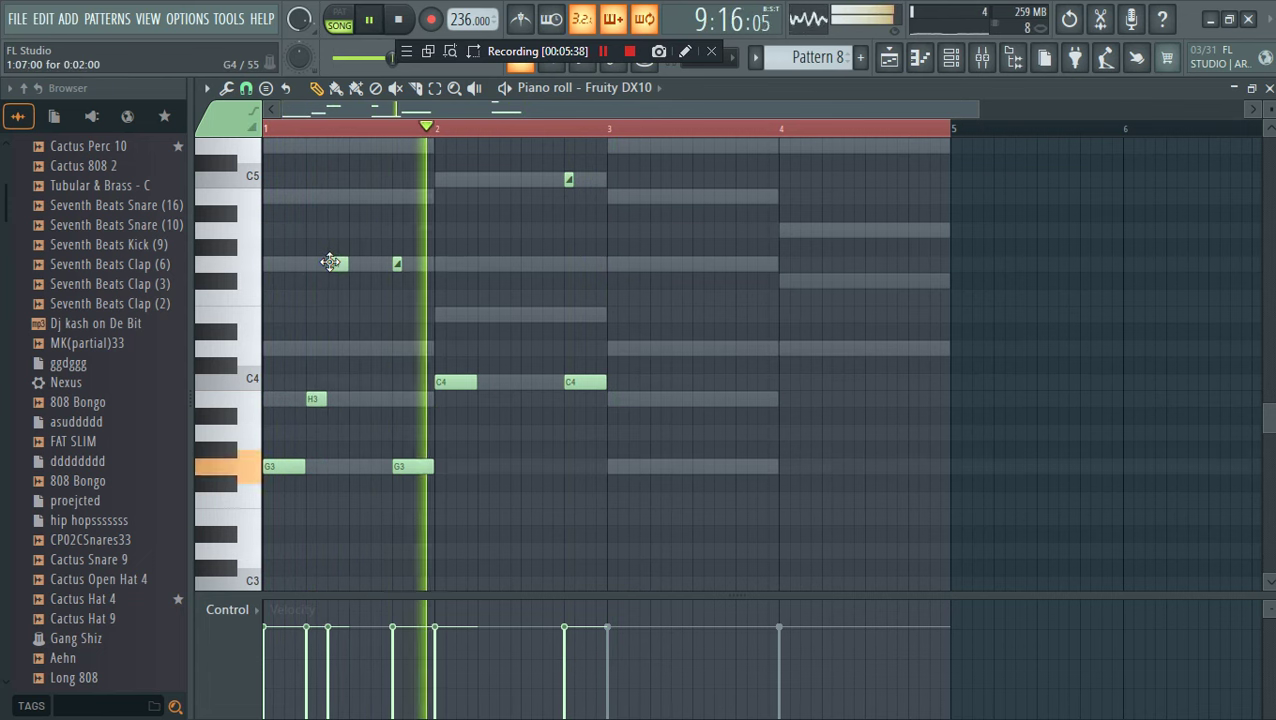
Move the first C4 note of bar 2 to beat 2 and lower the bar's slide note to G4
right_click(384, 231)
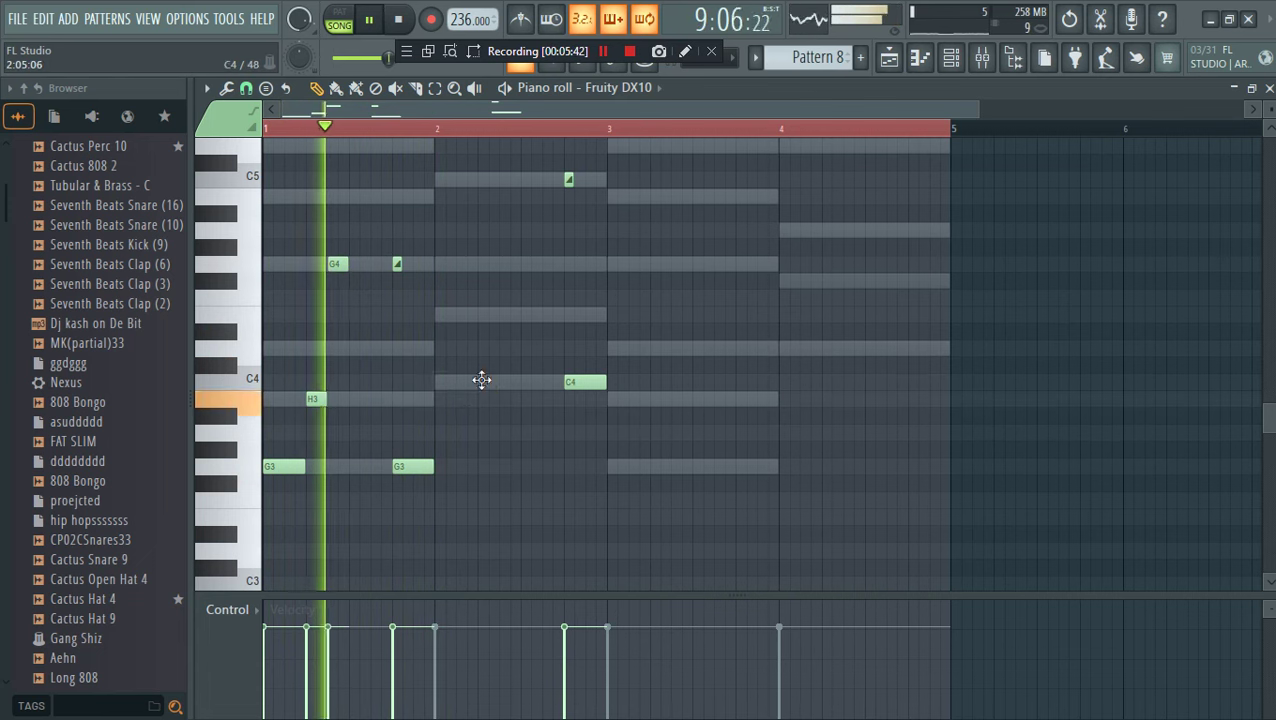
left_click(488, 382)
key("space")
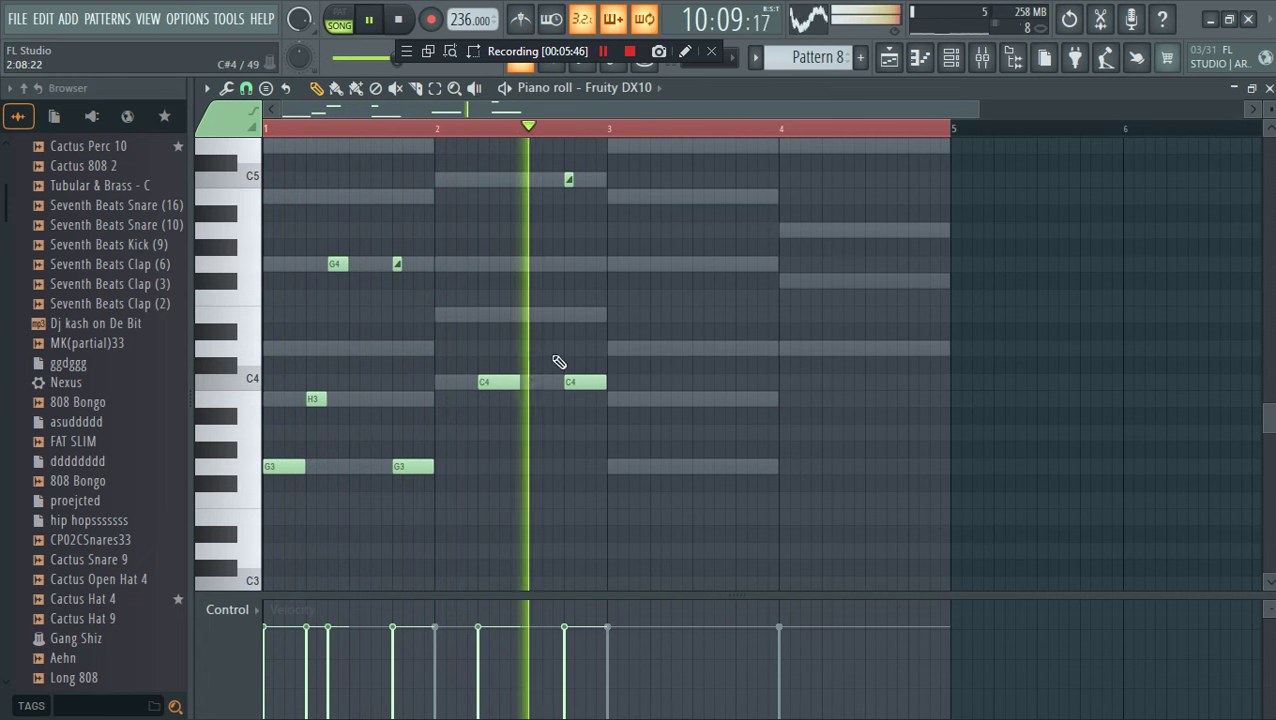
left_click_drag(569, 184, 567, 265)
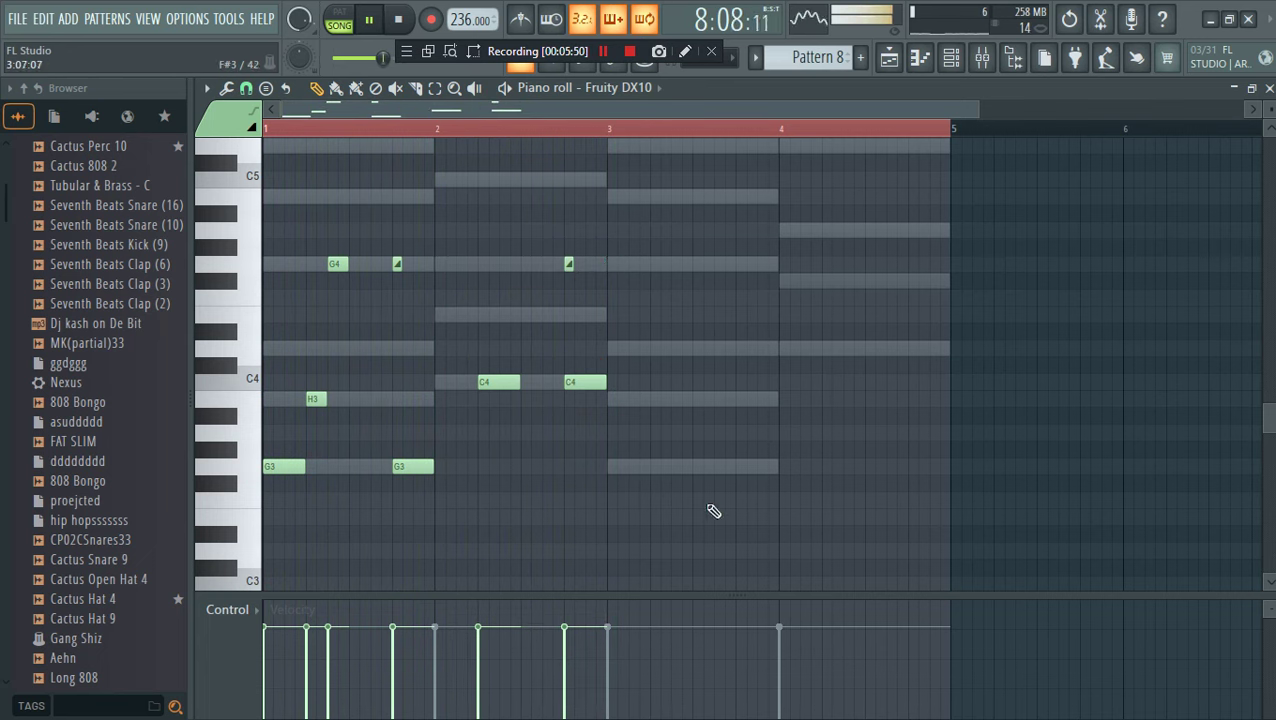
Duplicate the notes of bars 1 and 2 into bars 3 and 4, and raise the bar 4 notes two semitones to D4
left_click_drag(712, 513, 290, 234)
key("ctrl+b")
left_click_drag(634, 459, 621, 457)
left_click_drag(847, 405, 963, 217)
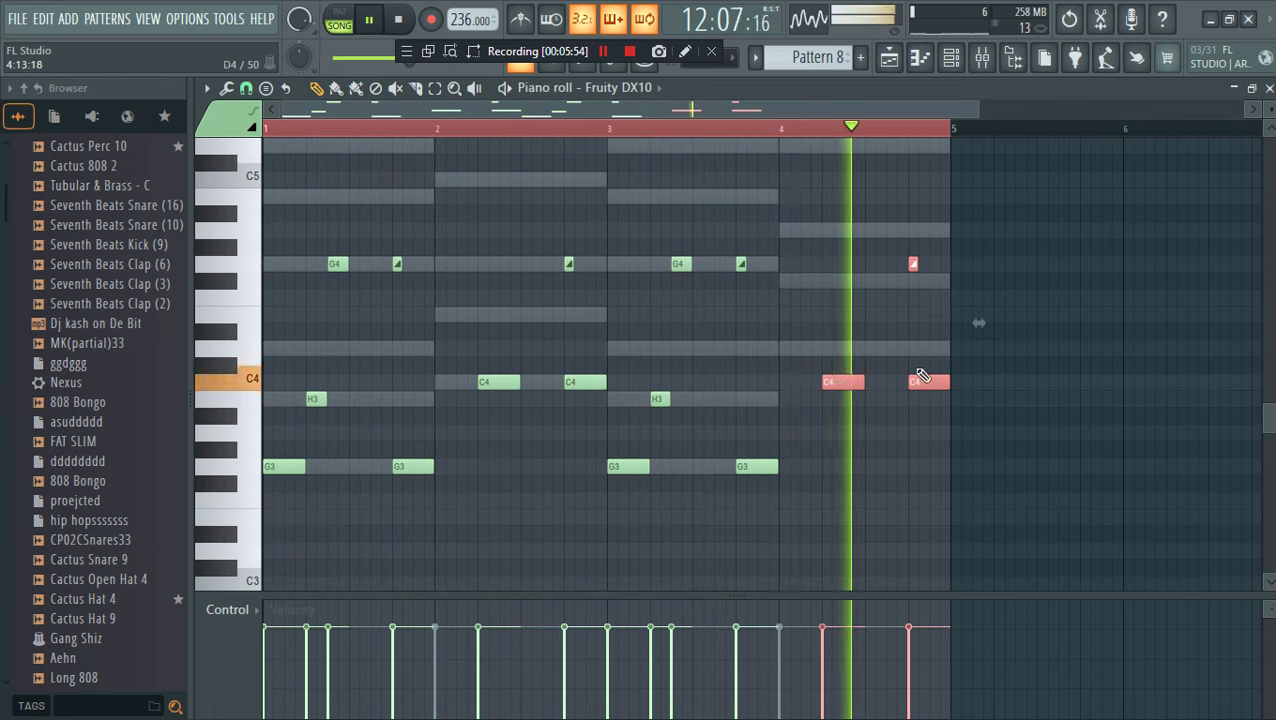
Set the Fruity DX10 channel volume to 88% and the song tempo to 237 BPM
key("F6")
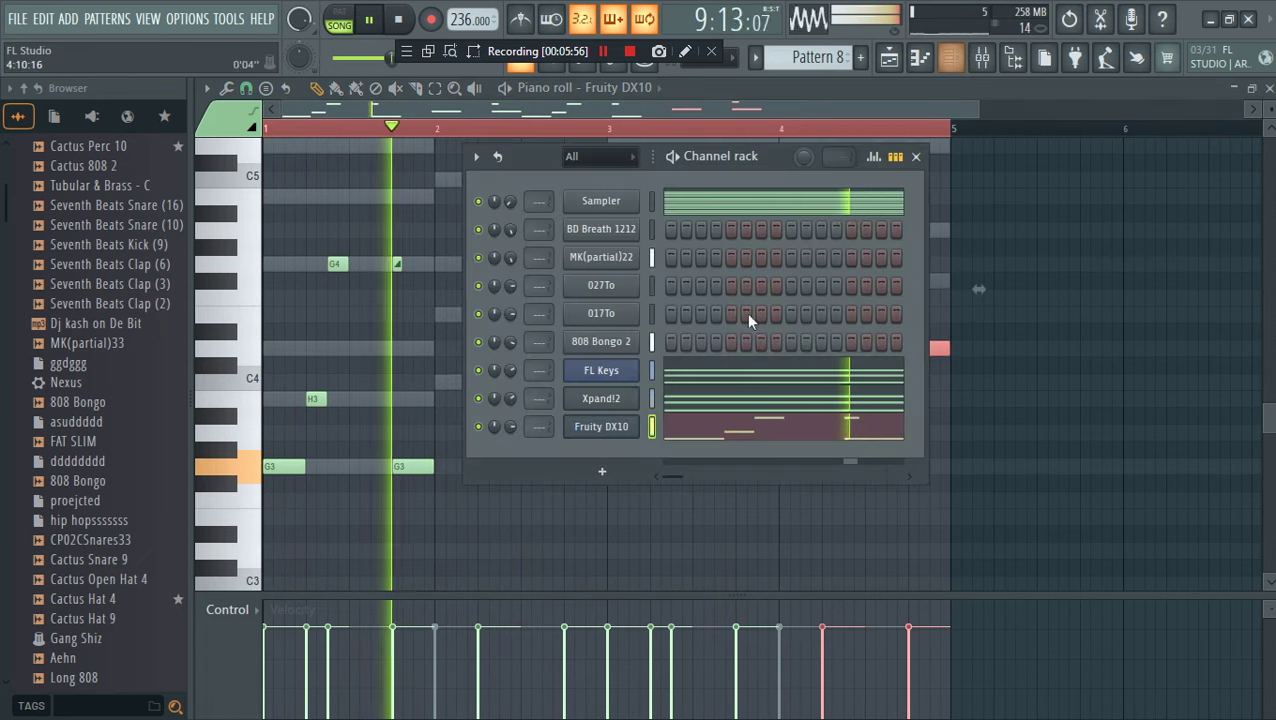
left_click(735, 433)
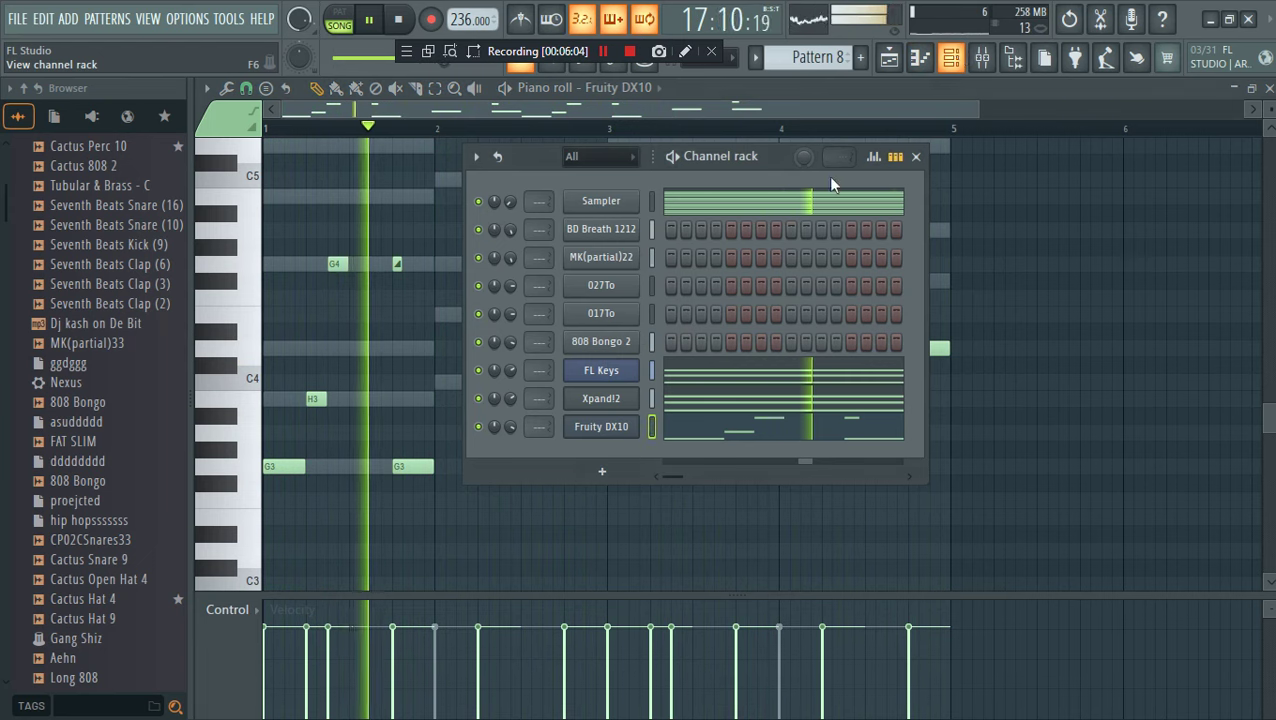
key("F6")
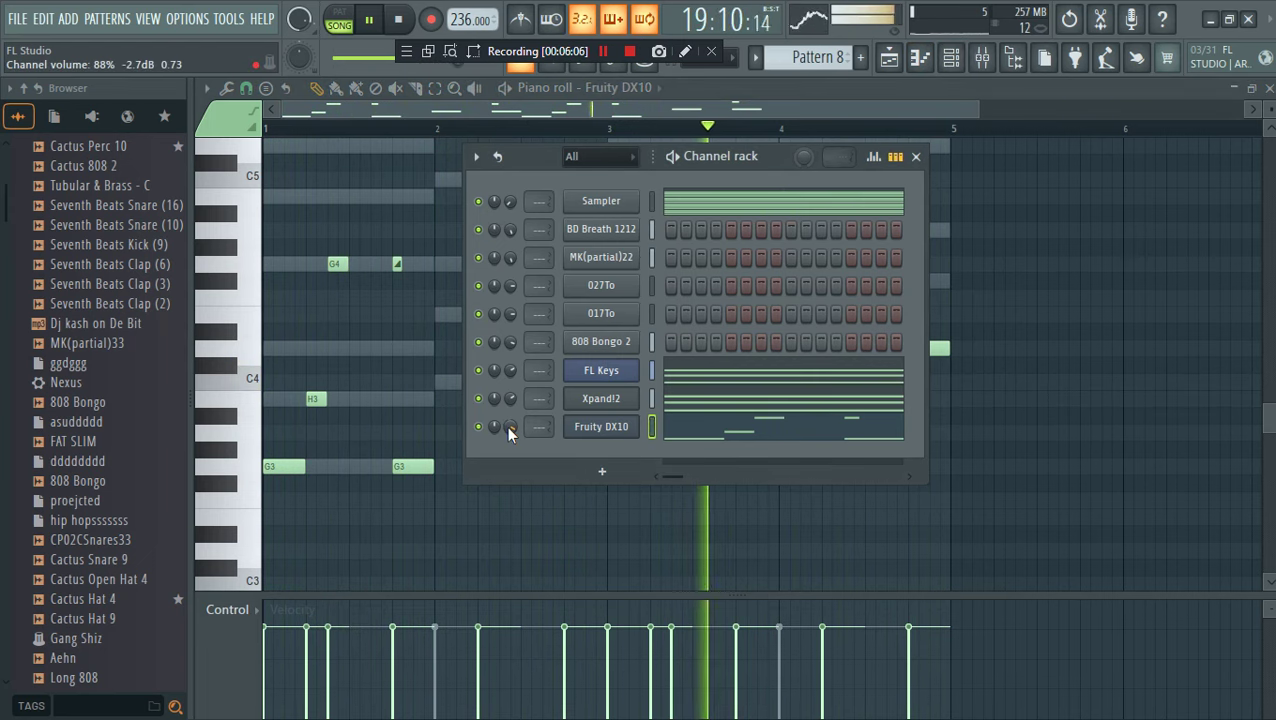
scroll(460, 23, "up", 1)
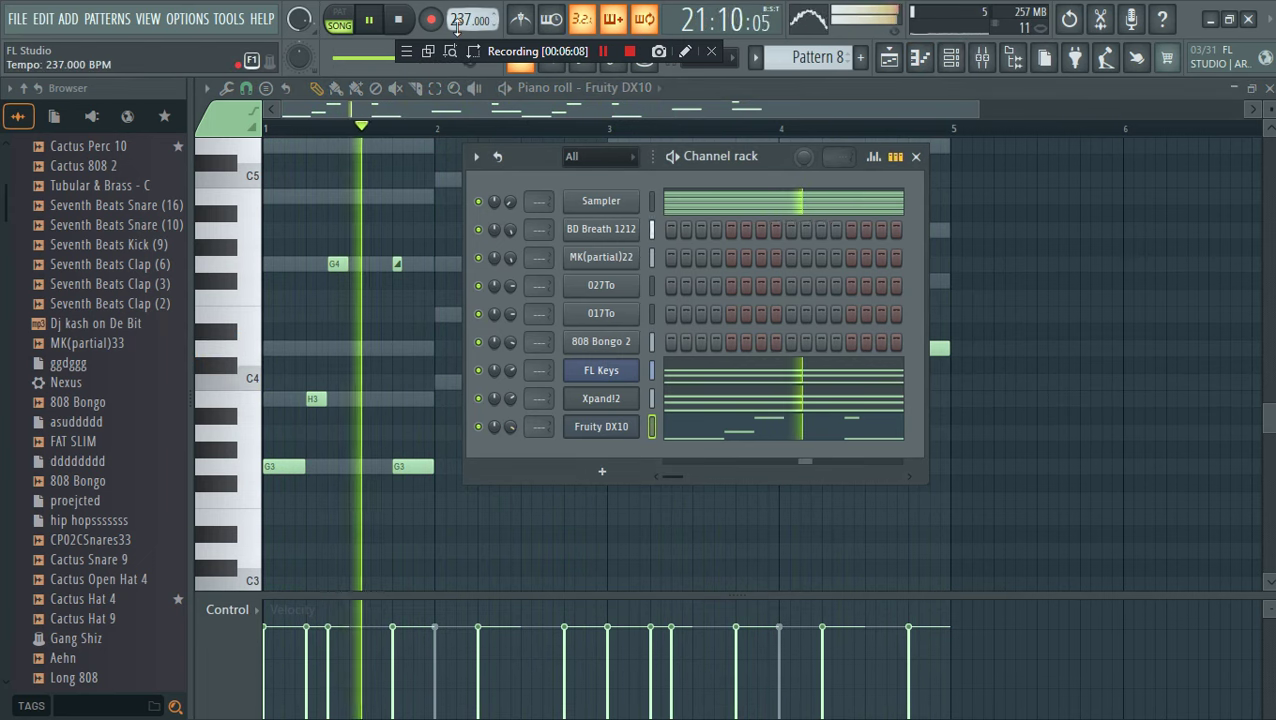
Check the MK(partial)22 sampler settings, close them and stop playback
left_click(601, 257)
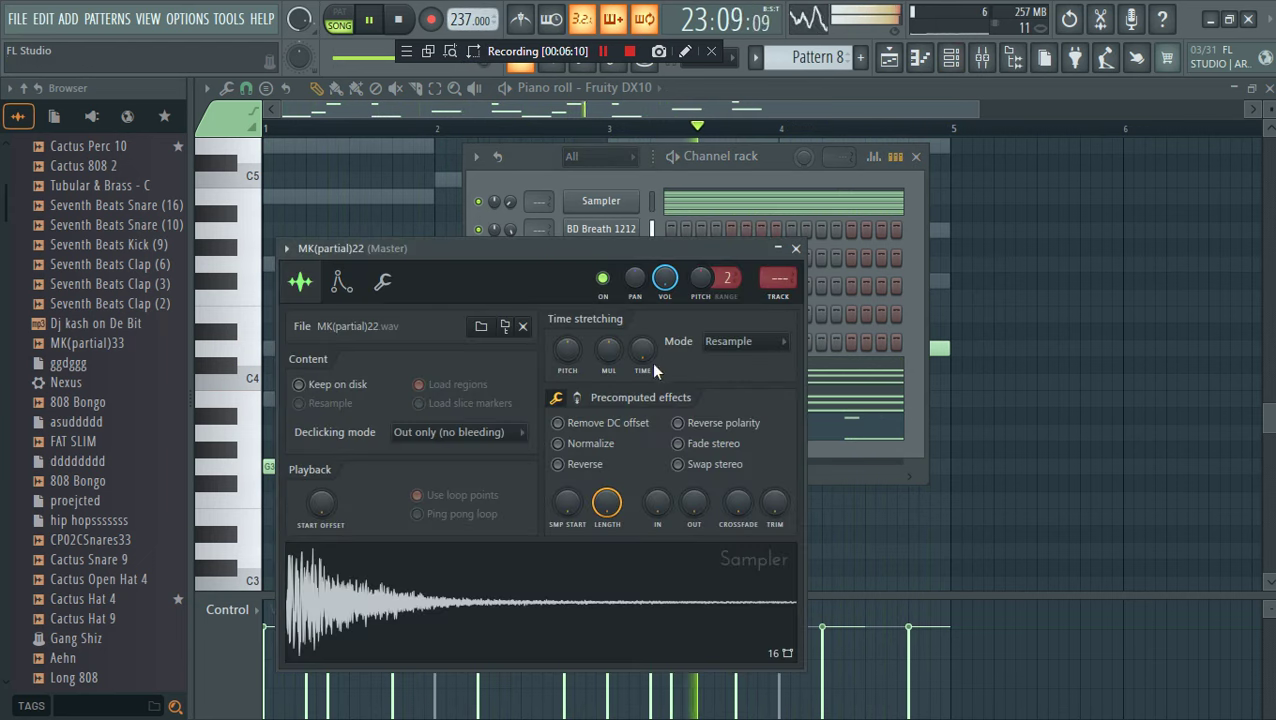
left_click(513, 227)
left_click(602, 258)
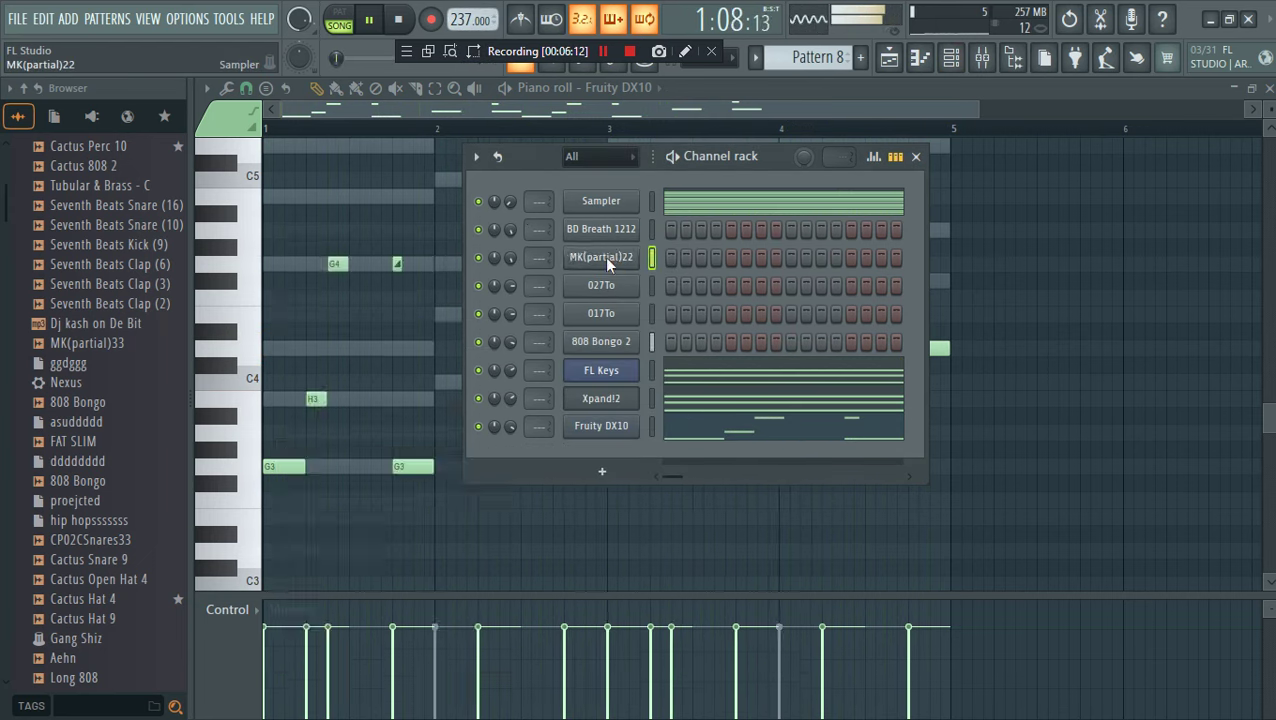
left_click(604, 258)
key("space")
Play the arrangement from the playlist and raise the tempo to 238 BPM
left_click(889, 57)
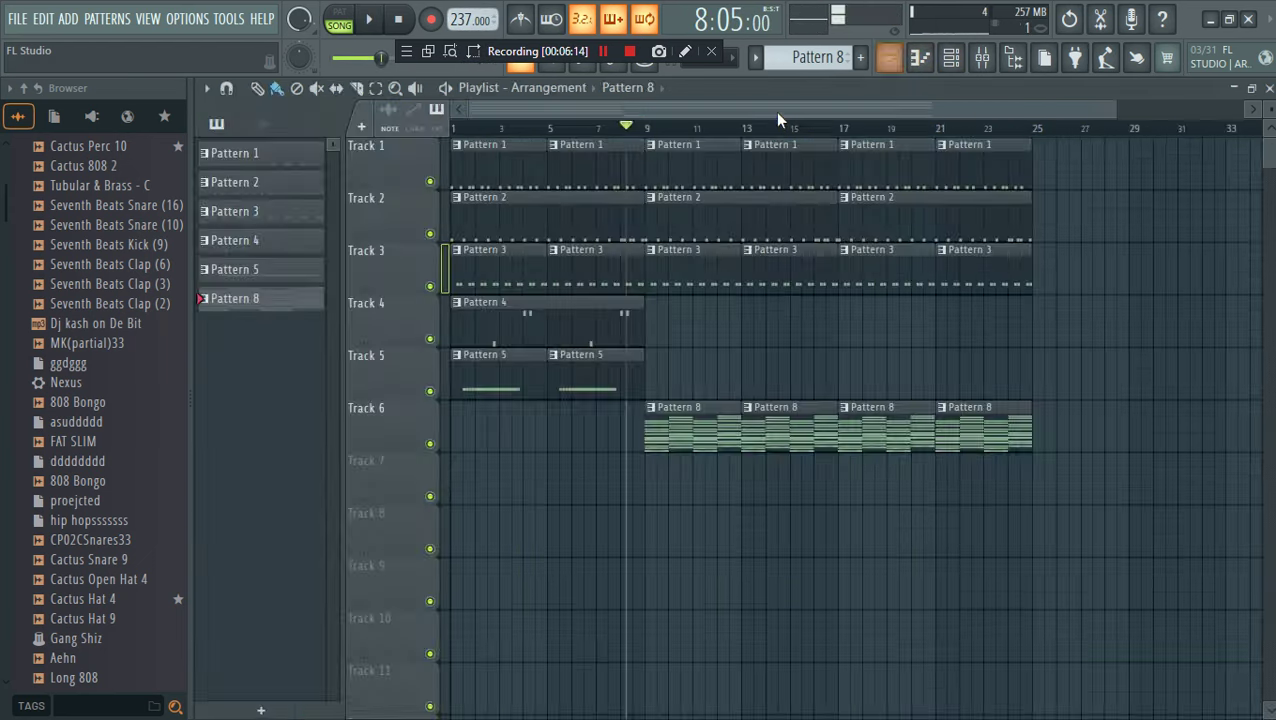
key("space")
left_click(951, 57)
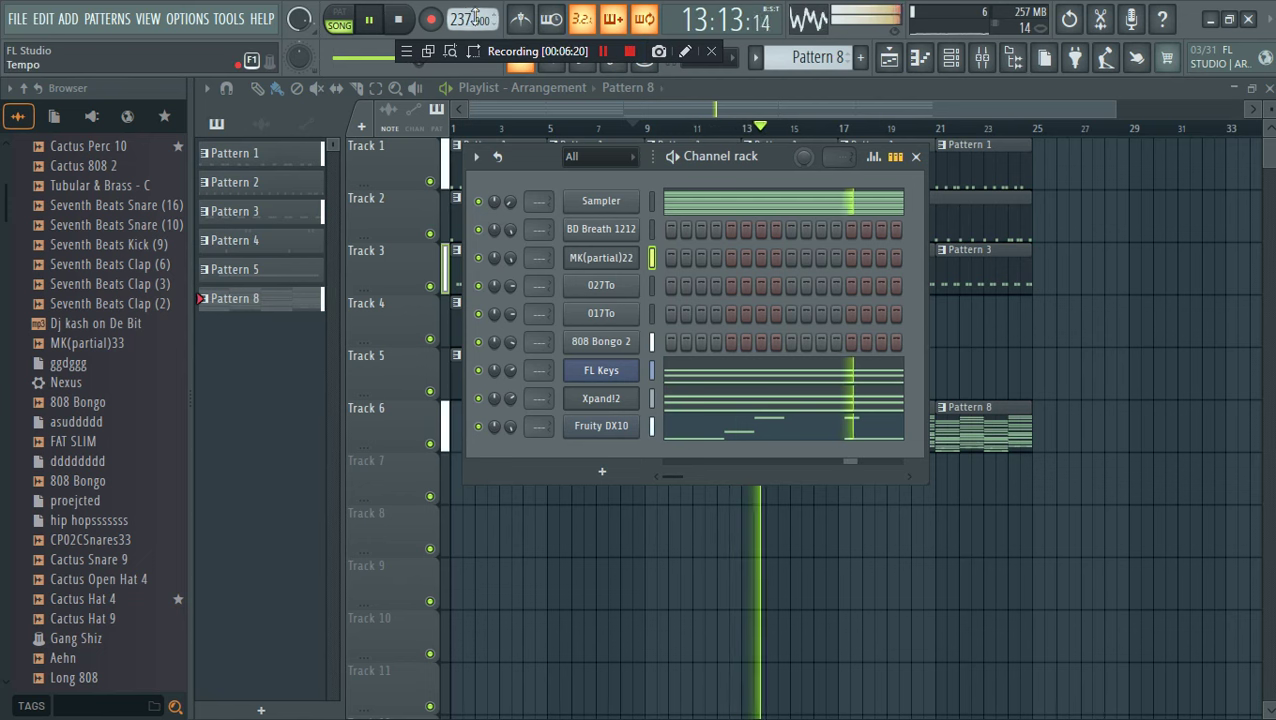
scroll(452, 18, "up", 1)
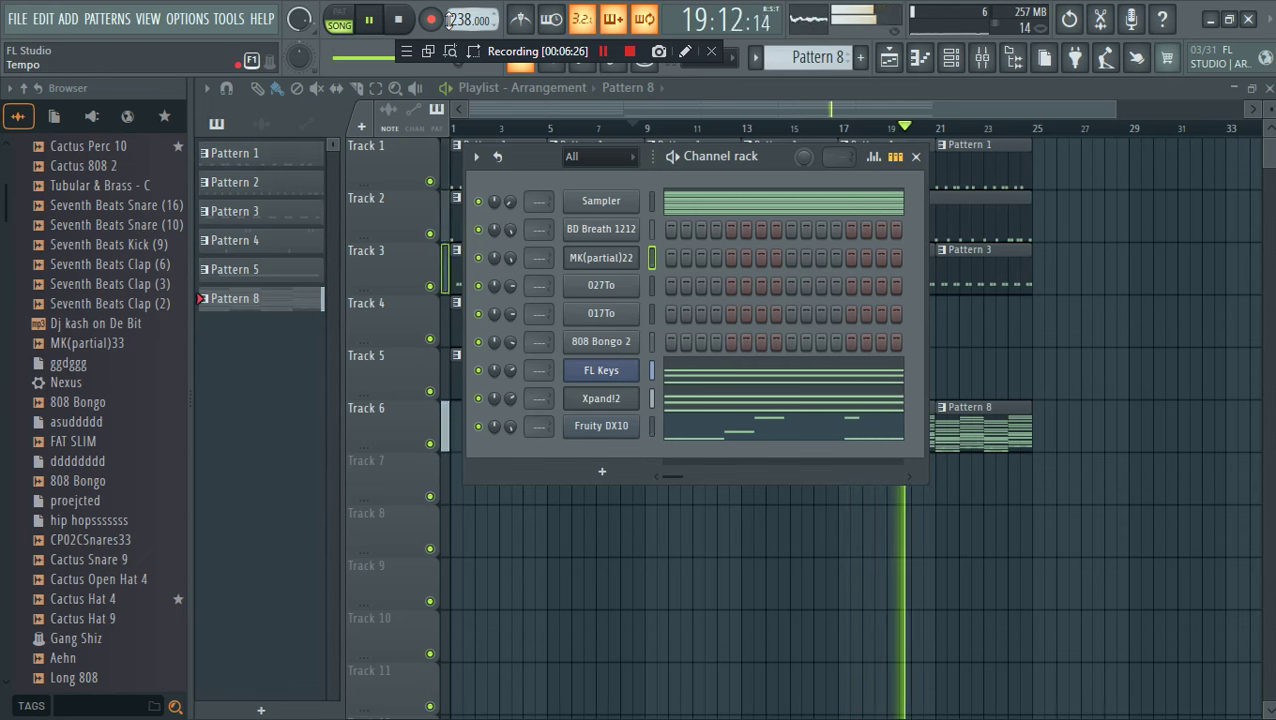
Open FL Keys and load a different preset in place of Grand Piano
left_click(601, 370)
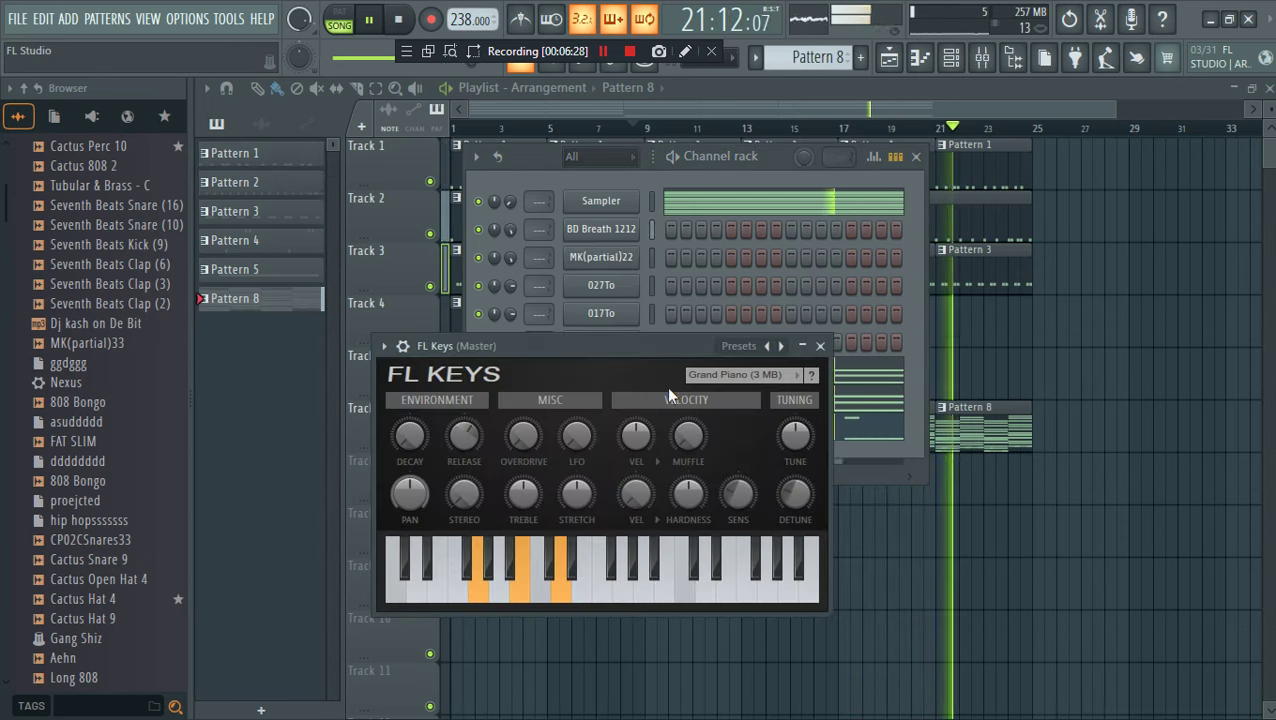
left_click(735, 375)
left_click(734, 431)
left_click(723, 167)
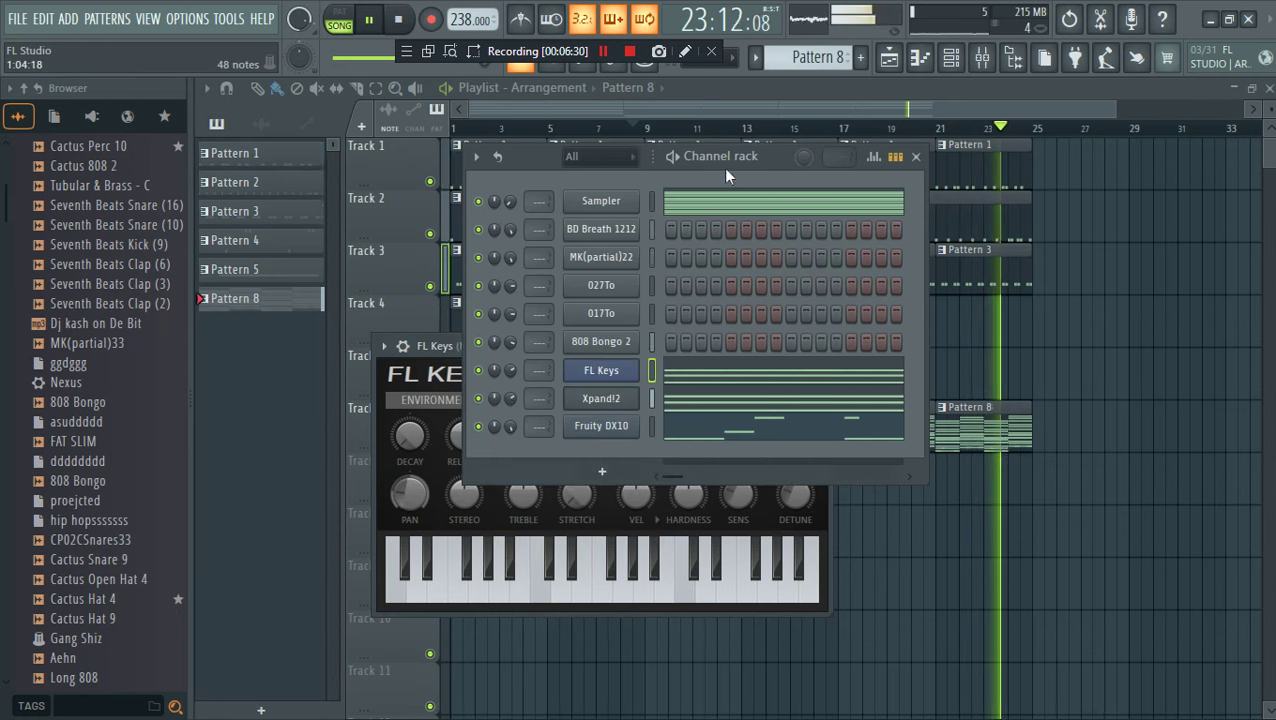
Lower the upper two FL Keys notes by one octave in bars 2 and 4, giving G4 and E4, and A4 and F#4
left_click(700, 379)
scroll(823, 287, "up", 2)
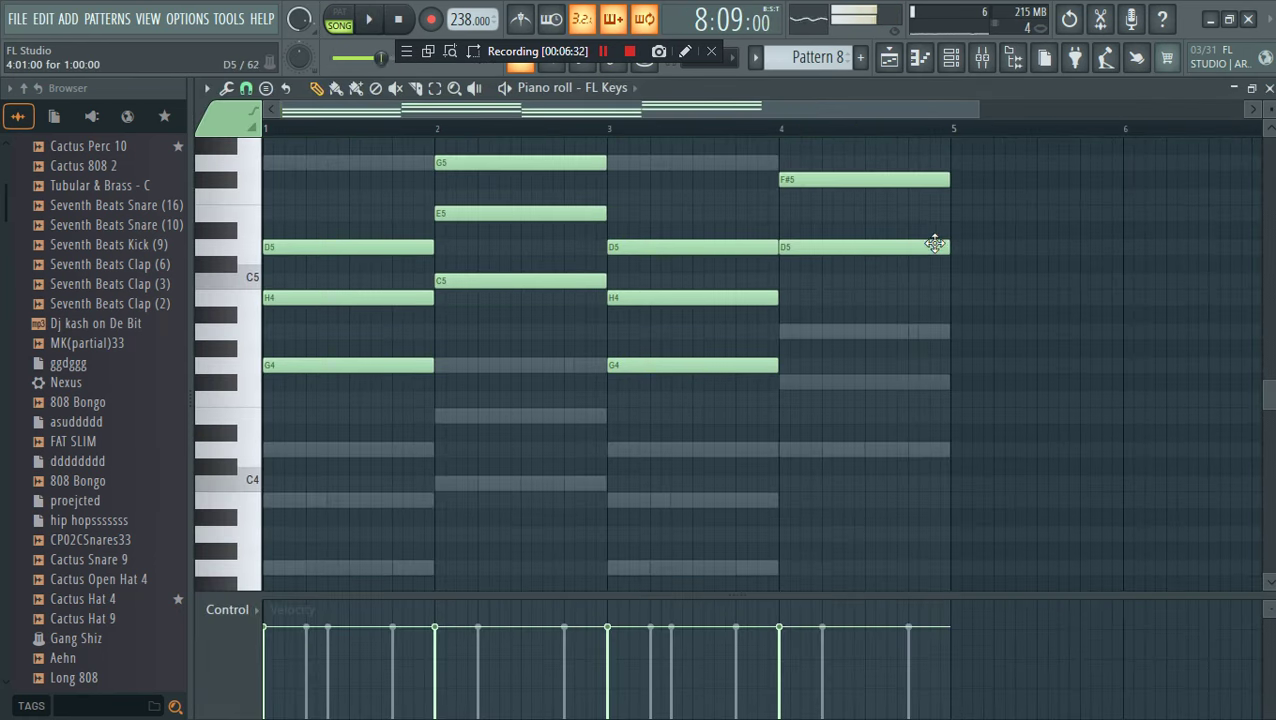
left_click_drag(1004, 219, 390, 110)
left_click_drag(979, 225, 979, 427)
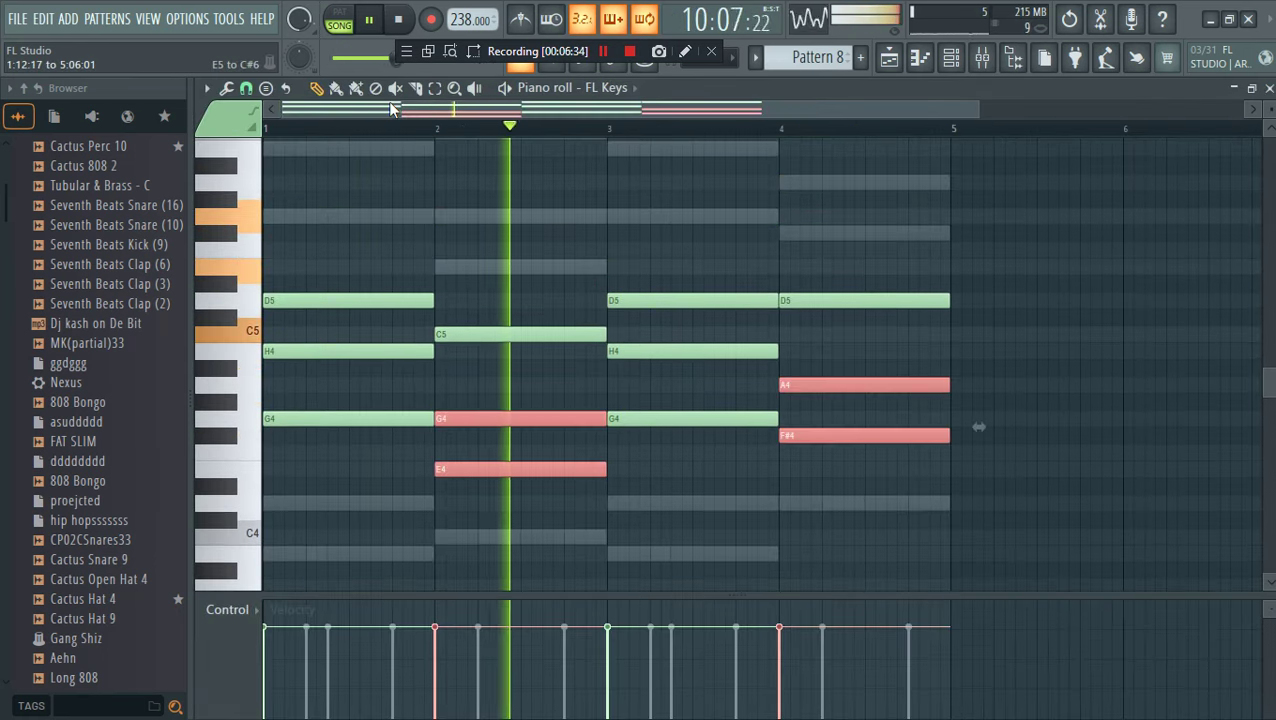
left_click(940, 217)
right_click(937, 218)
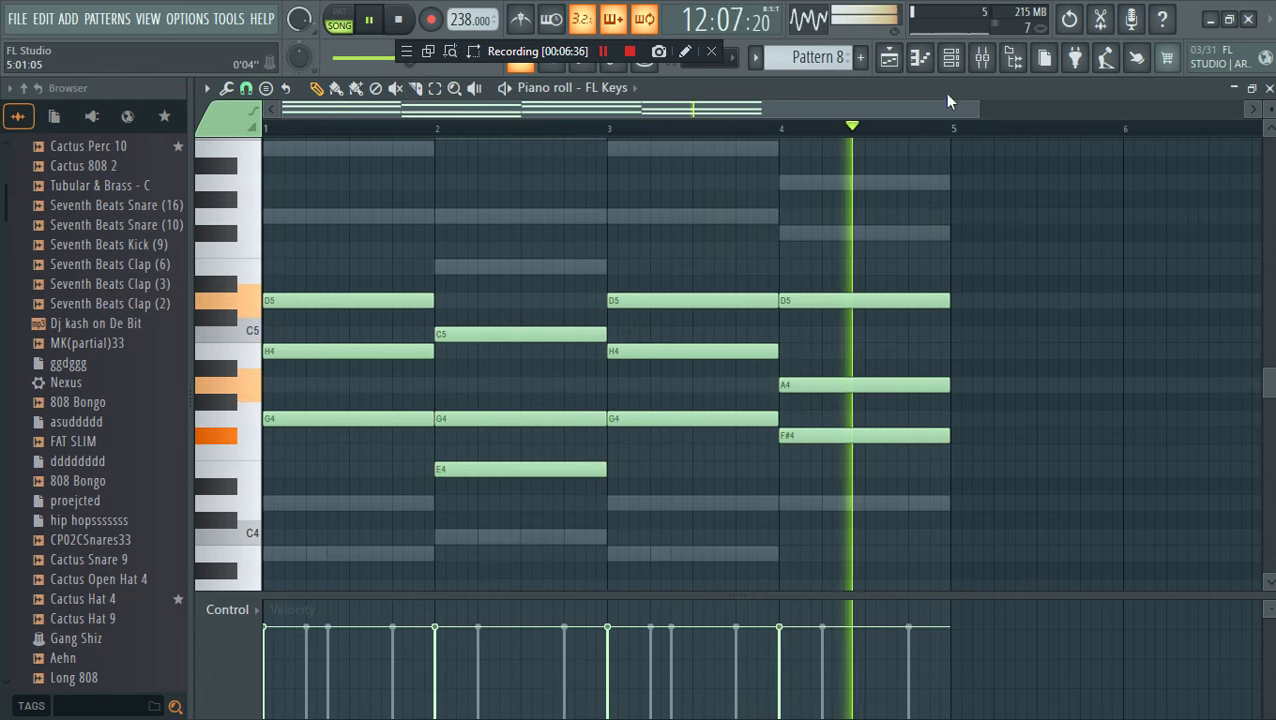
Return to the playlist and listen to the arrangement with the reworked FL Keys chords
left_click(891, 57)
left_click(952, 56)
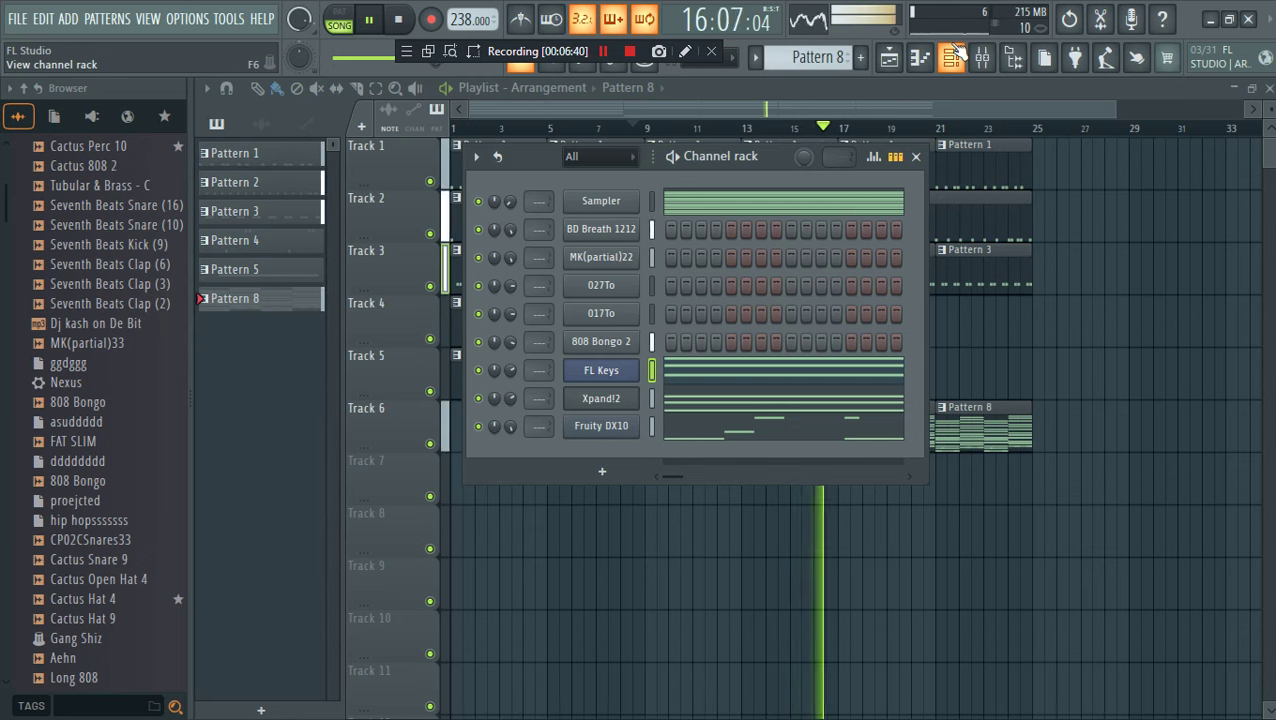
key("F6")
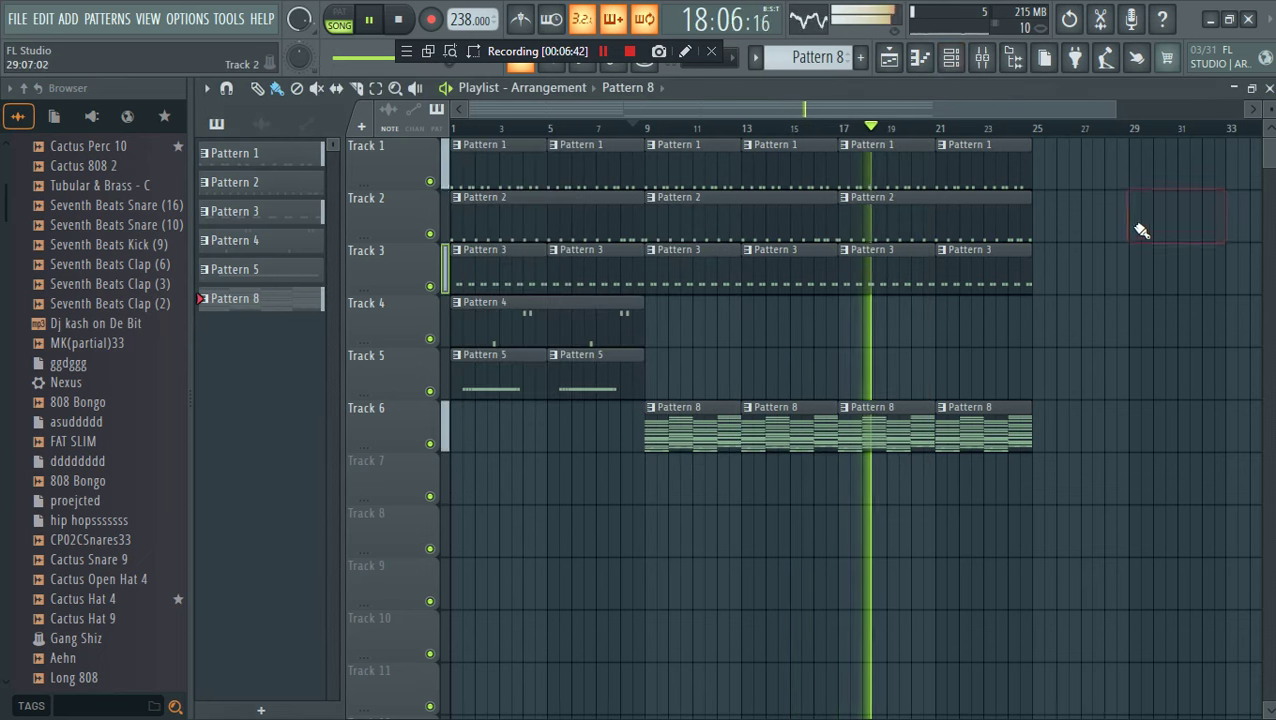
Clone the Xpand!2 channel and load the Hard Leads preset 39 1 Osc Pulse Lead in the copy
left_click(952, 56)
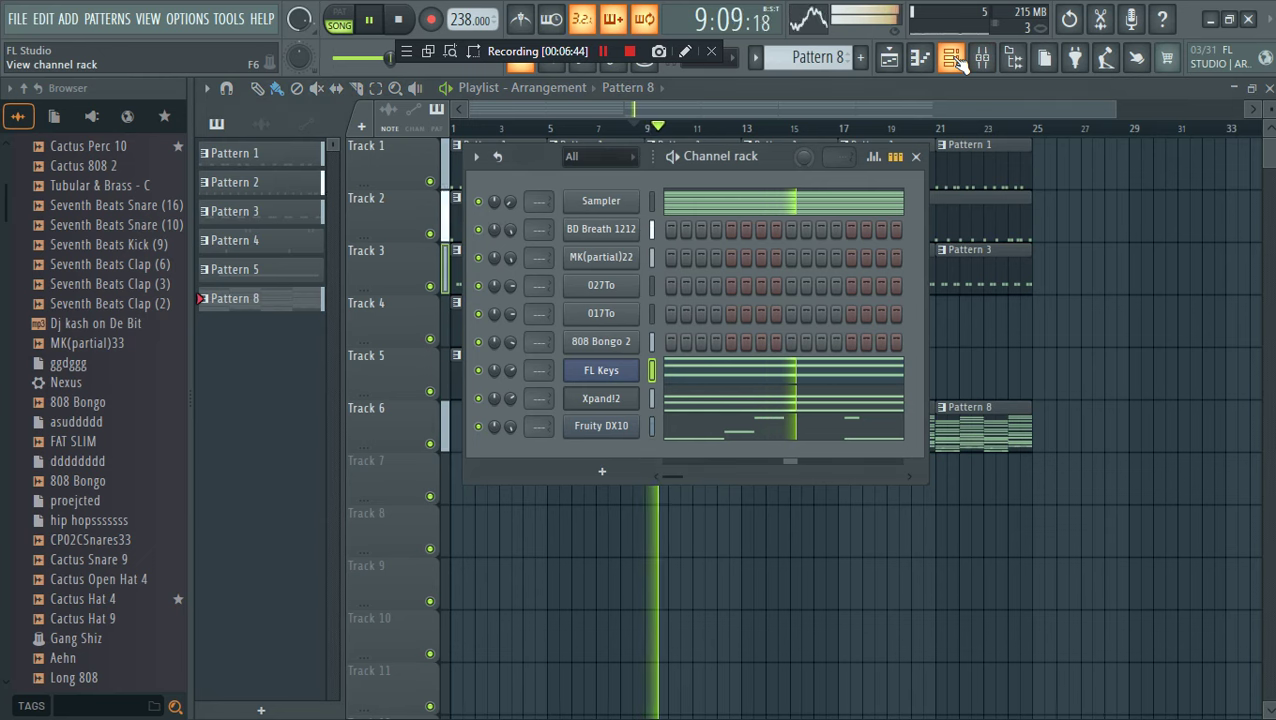
right_click(592, 400)
left_click(693, 567)
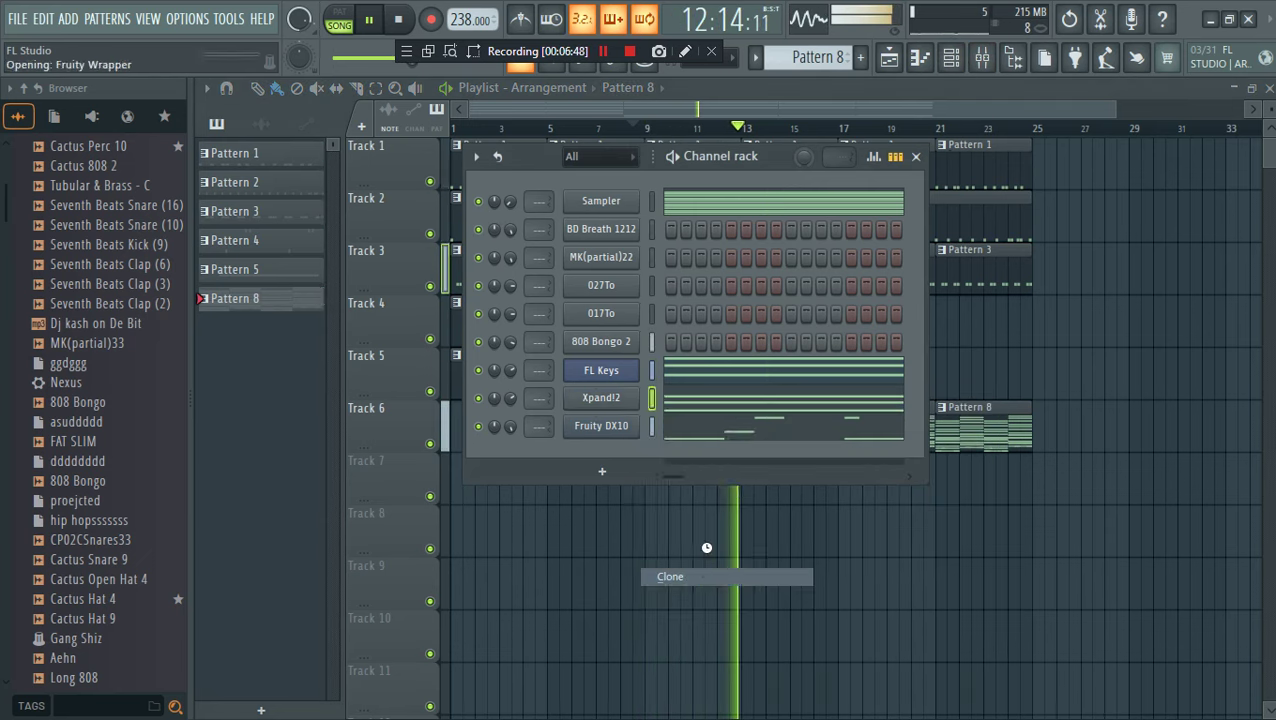
key("space")
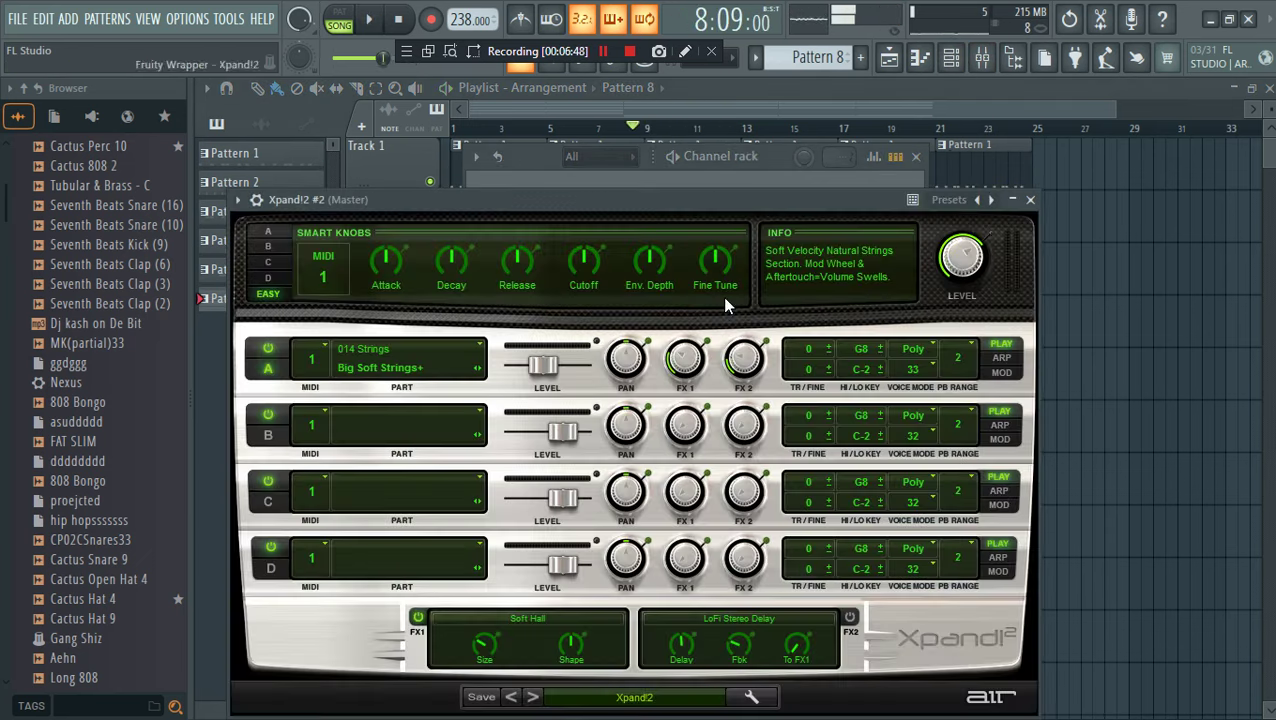
left_click(670, 702)
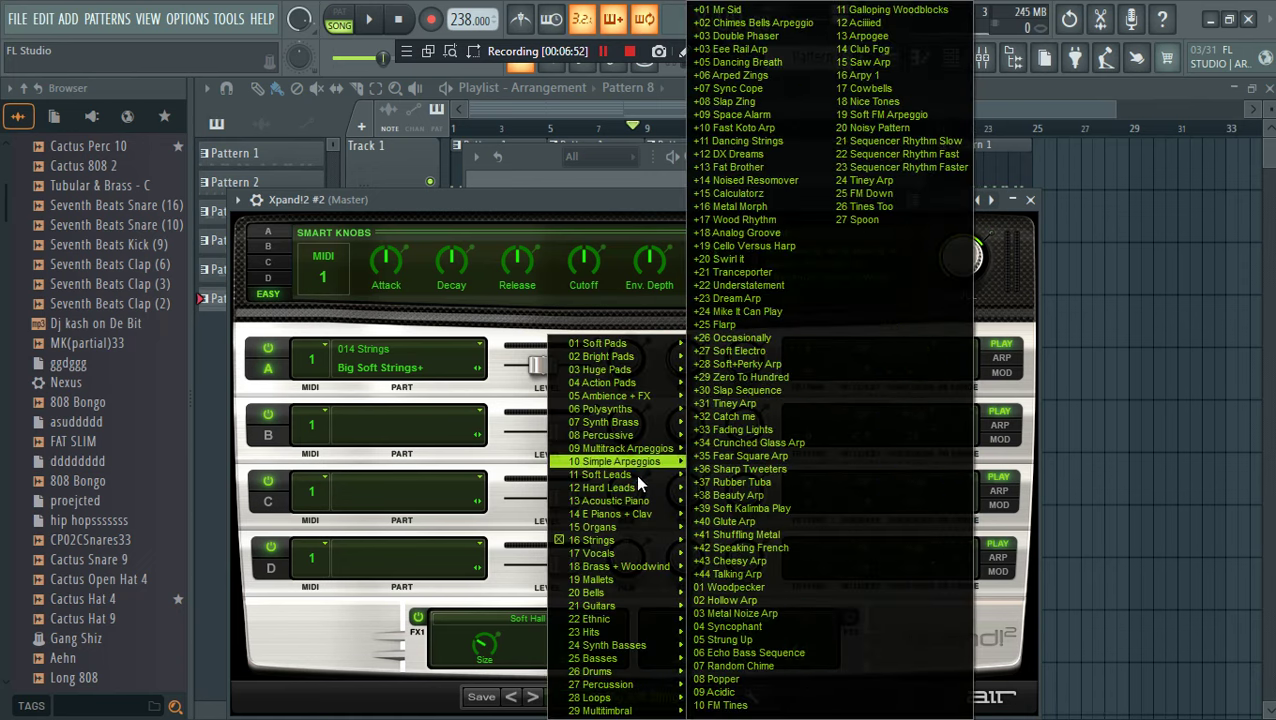
mouse_move(635, 487)
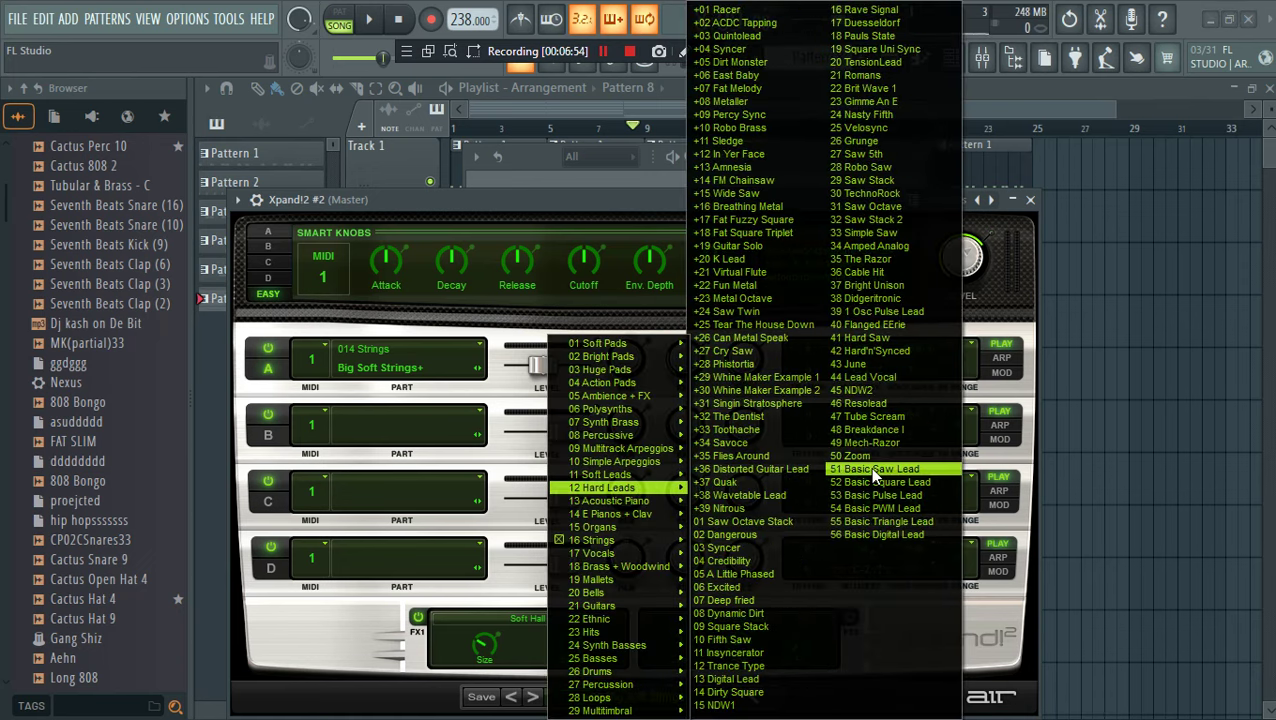
left_click(894, 312)
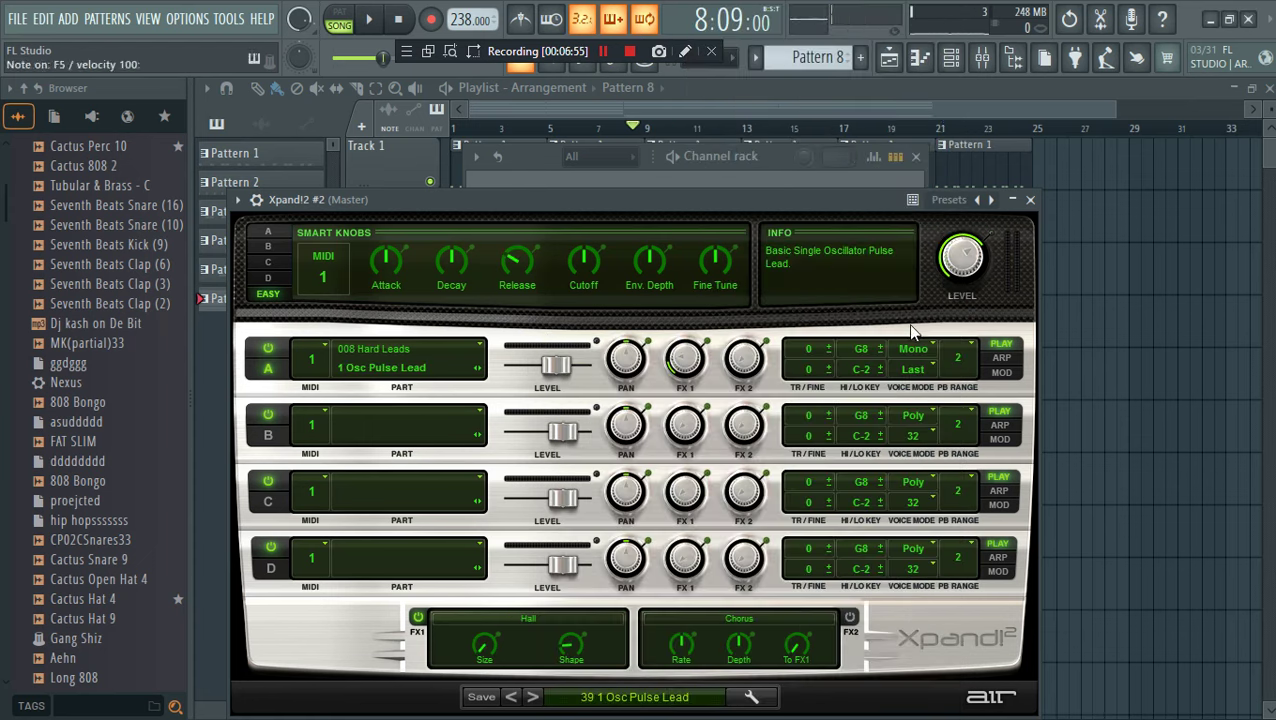
Open the piano roll of Xpand!2 #2 and place a two-step H4 note at the start of bar 1 with a one-step D5 on step 3
left_click(951, 58)
key("space")
right_click(625, 430)
left_click(690, 427)
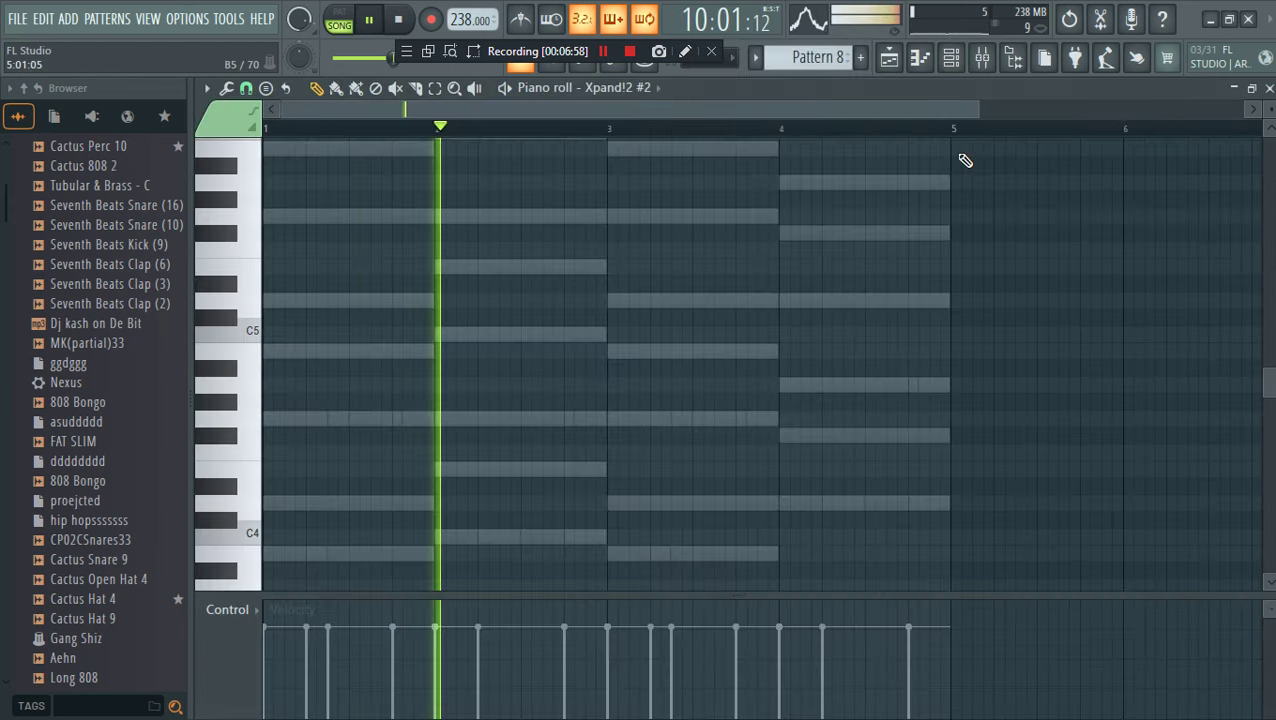
left_click(303, 421)
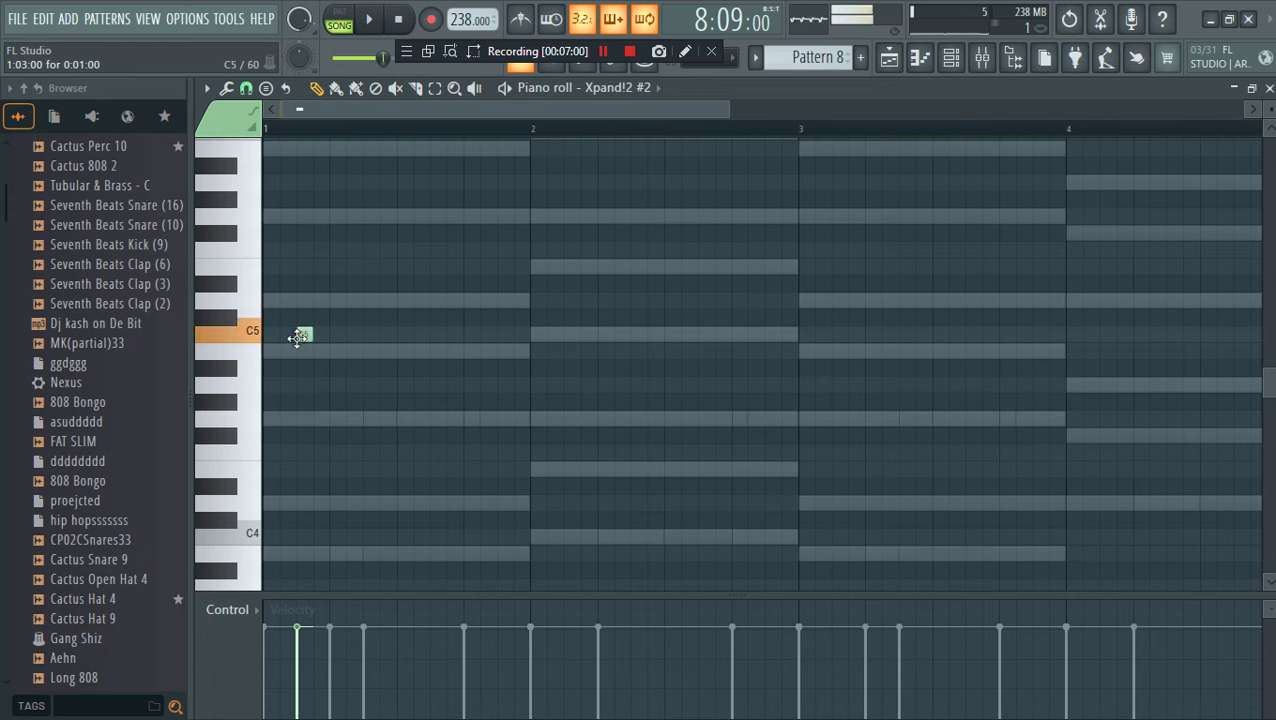
key("space")
left_click(333, 351)
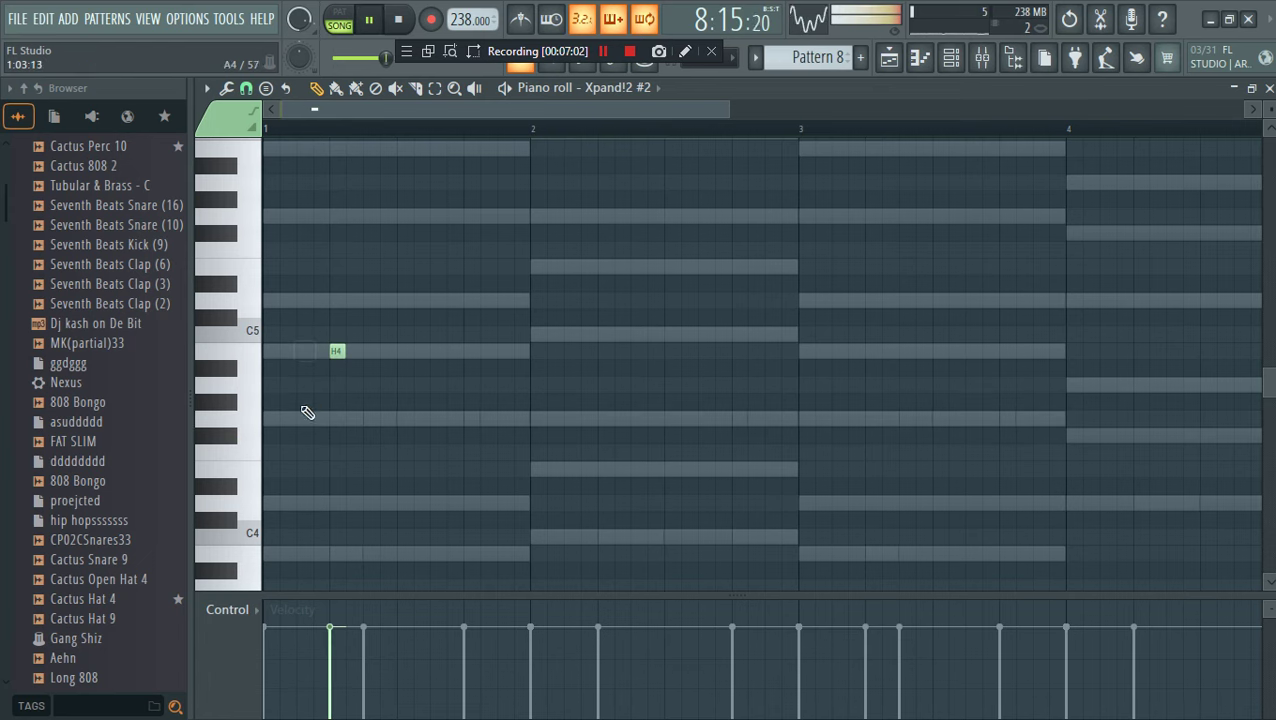
left_click(330, 302)
scroll(421, 322, "up", 2)
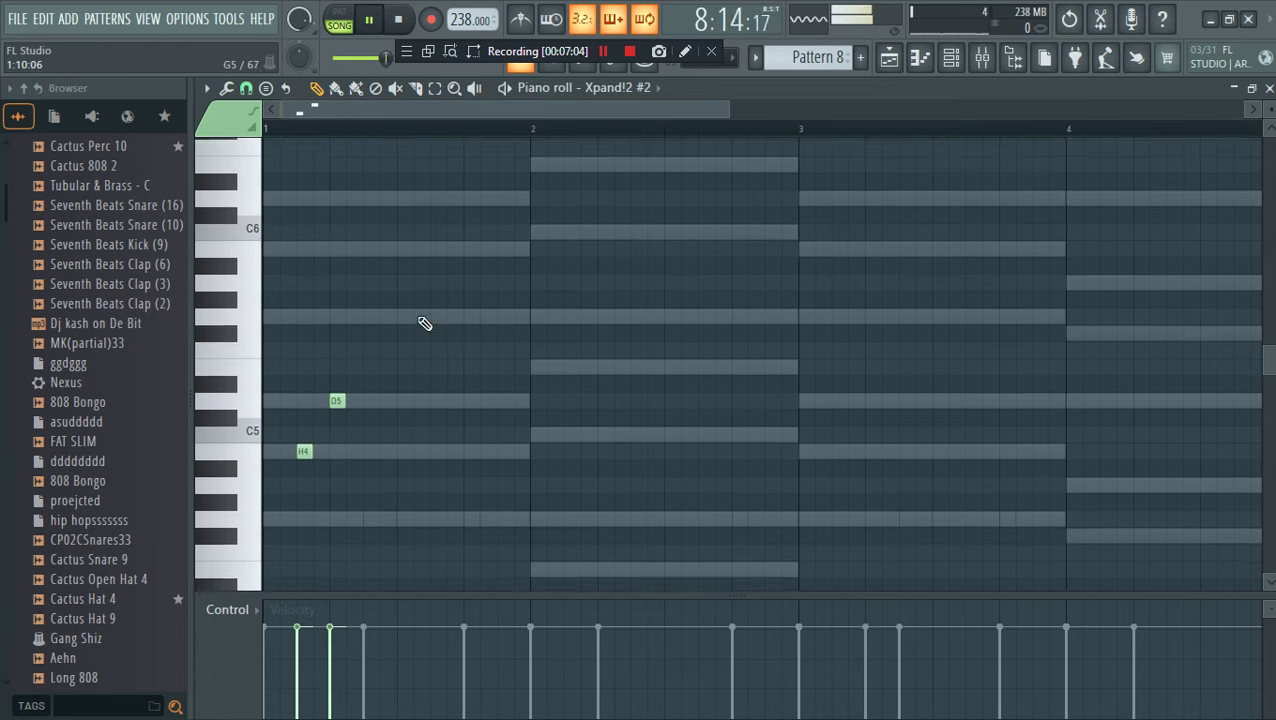
key("space")
left_click_drag(337, 430, 339, 455)
key("space")
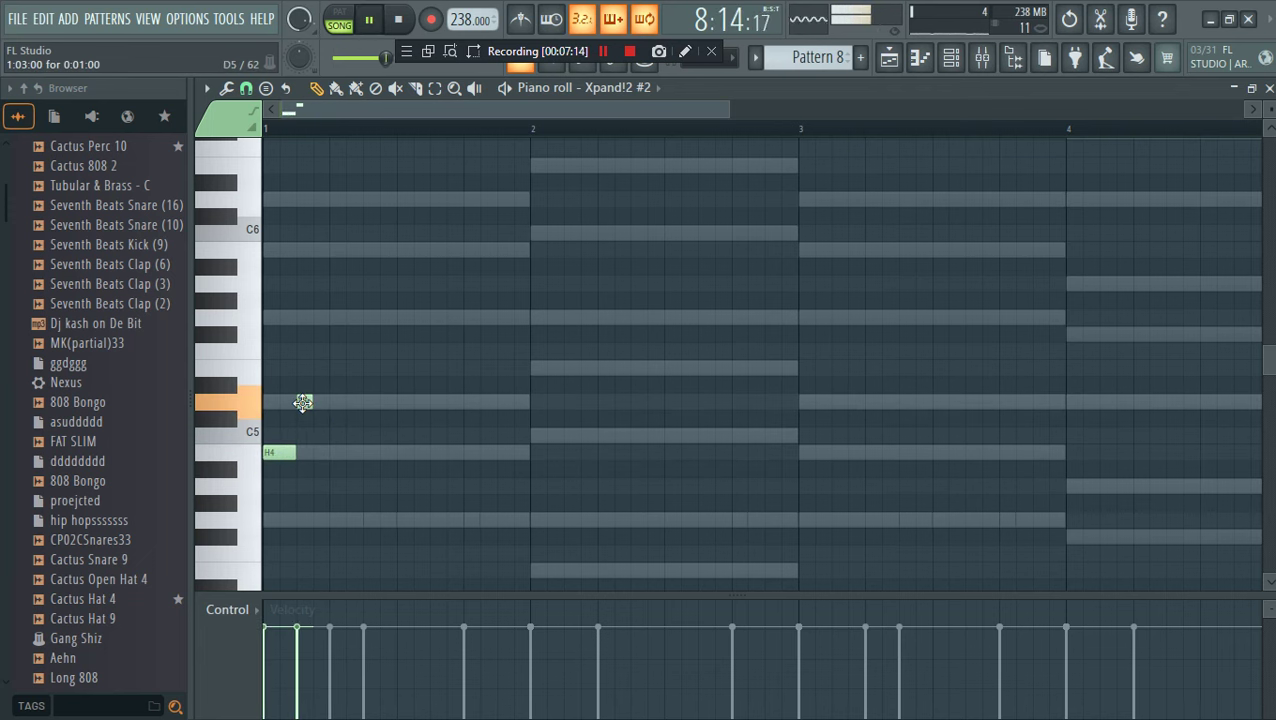
Add one-step D5 notes on steps 5, 7, 11, 13 and 15 of bar 1, and begin bar 2 with E5 and D5
left_click_drag(354, 405, 335, 406)
key("space")
key("space")
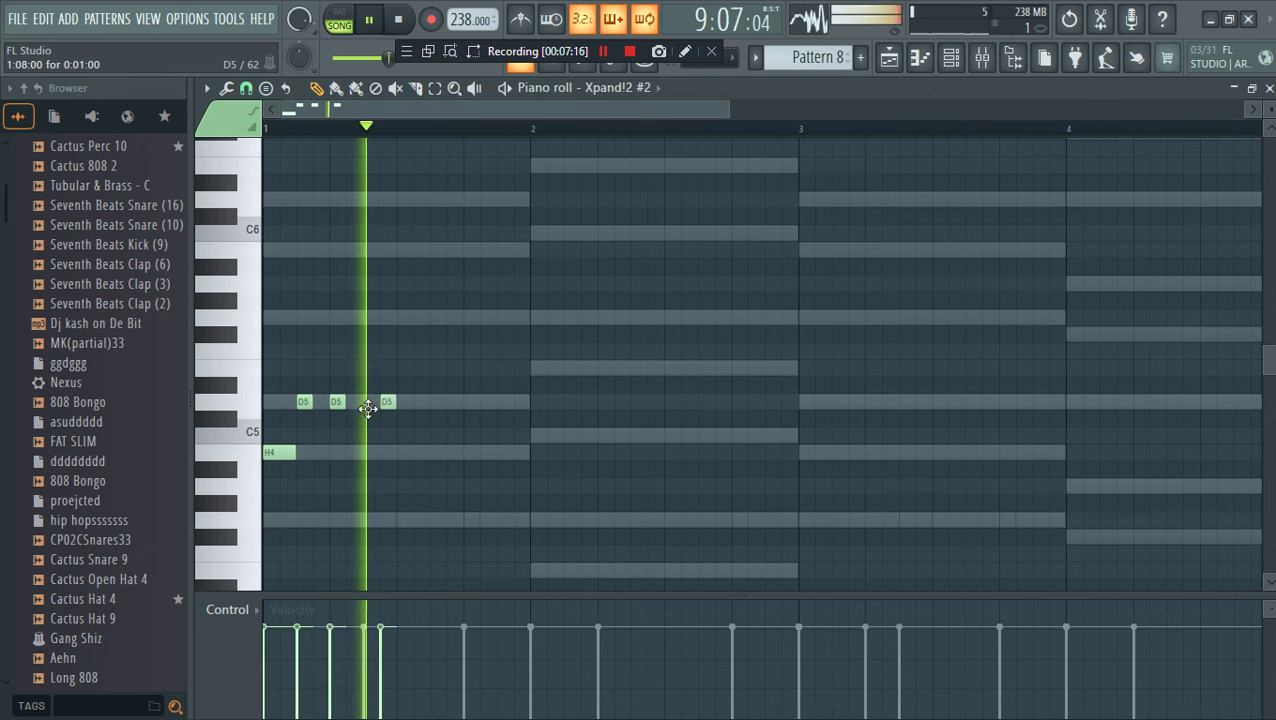
left_click(371, 401)
left_click(404, 352)
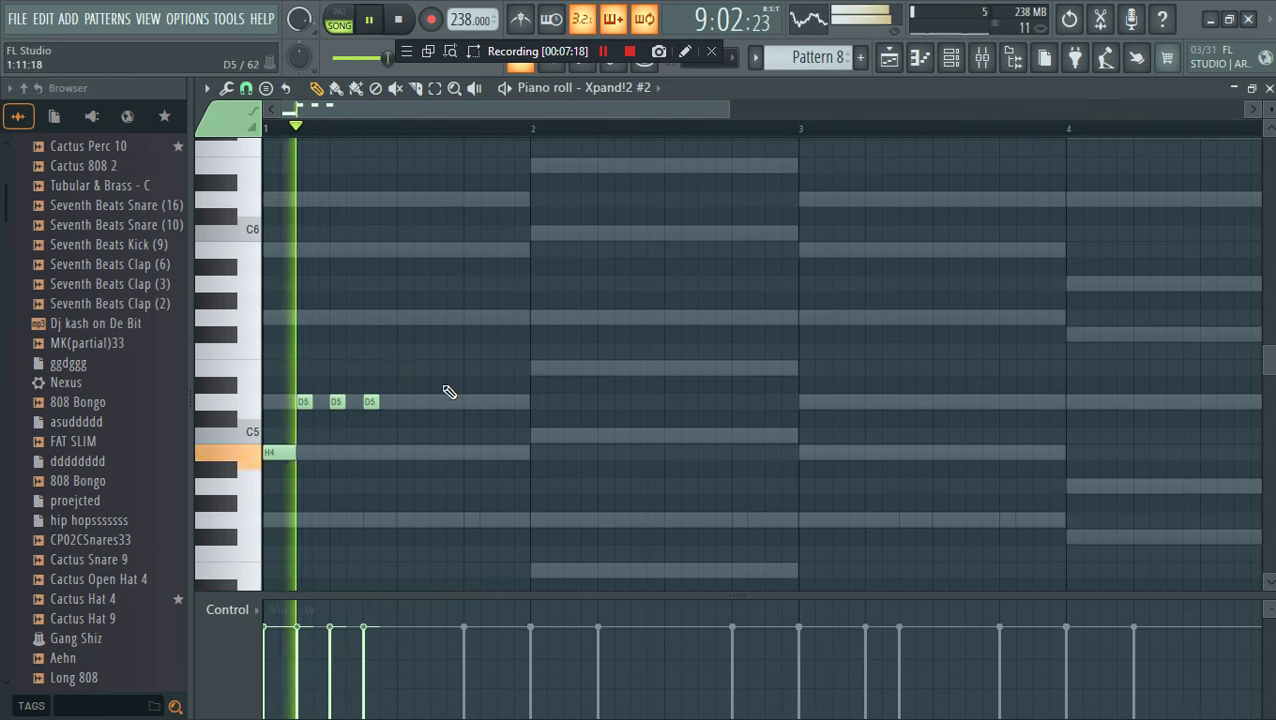
key("space")
left_click(404, 401)
key("space")
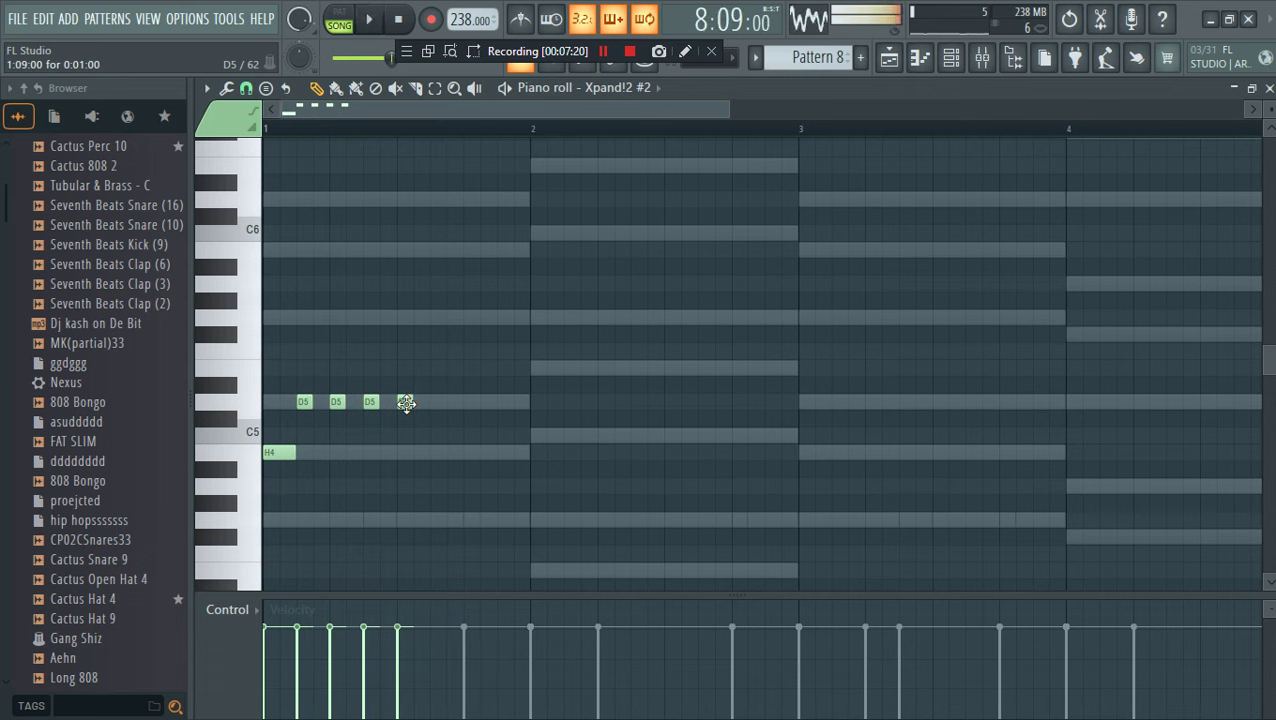
key("space")
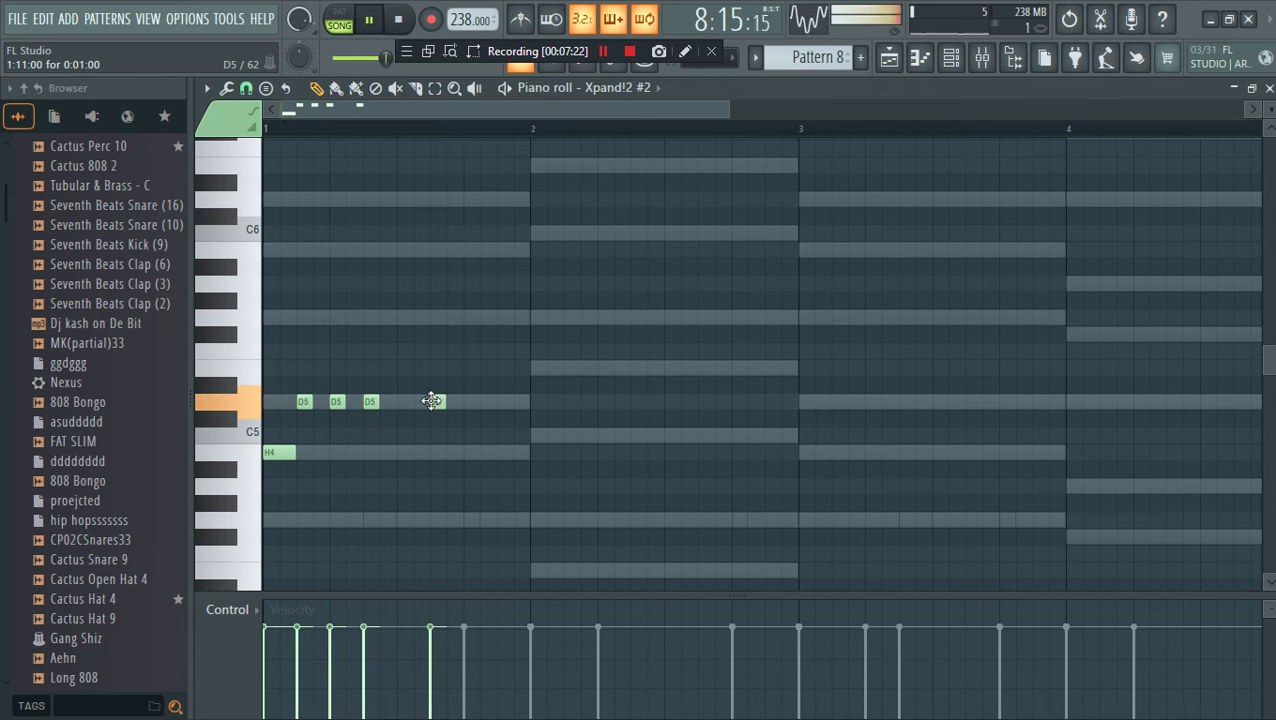
key("space")
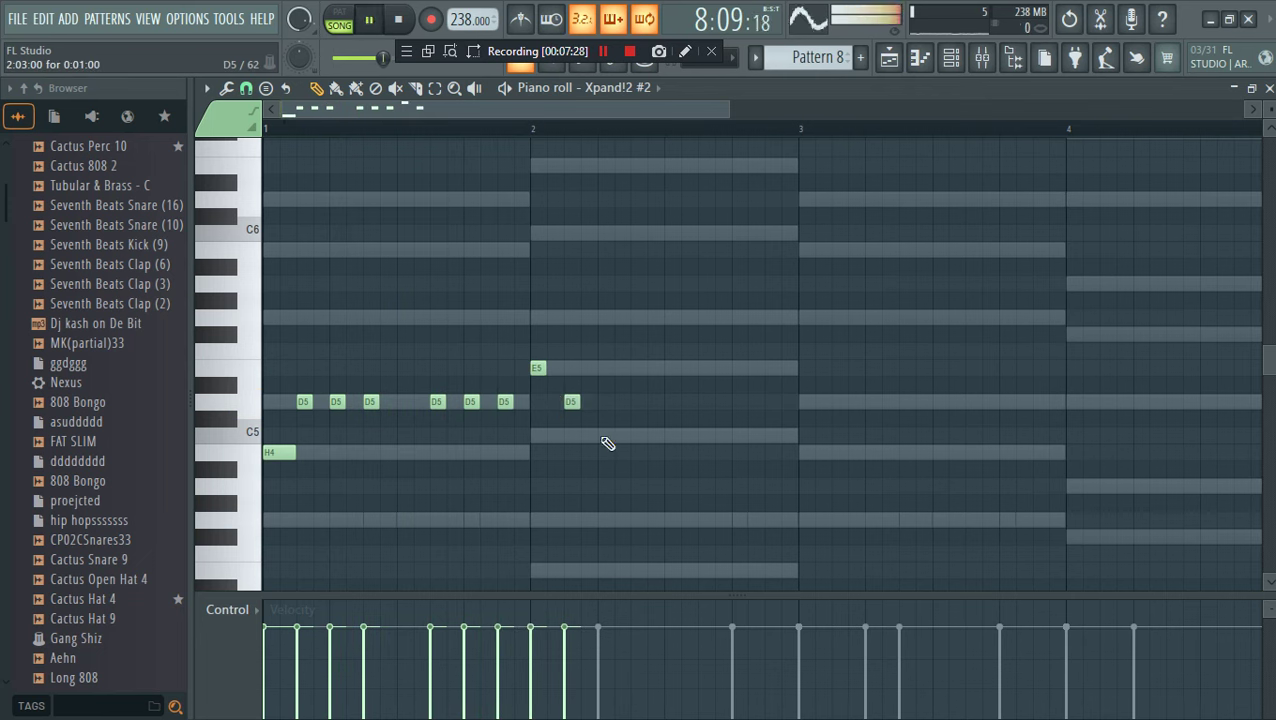
Complete bar 2 with C5 on steps 5 and 9, E5 on step 11, D5 on step 13 and C5 on step 15
left_click(605, 436)
key("space")
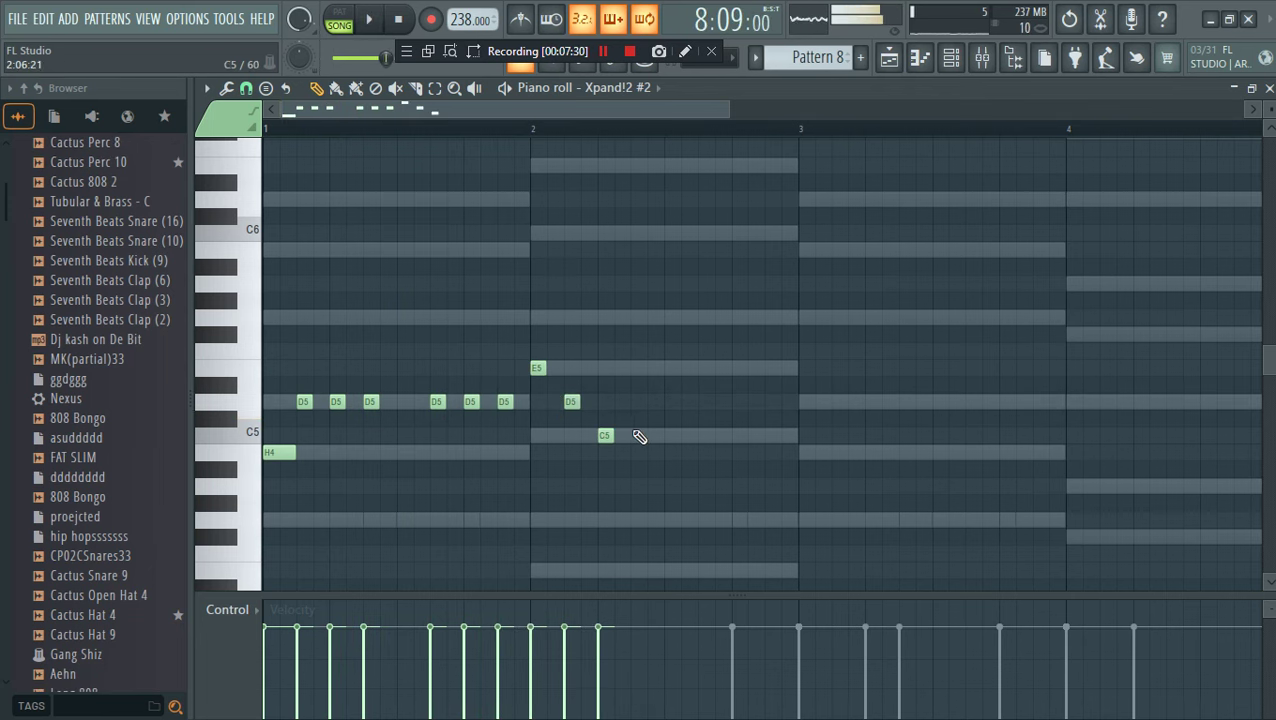
left_click(670, 436)
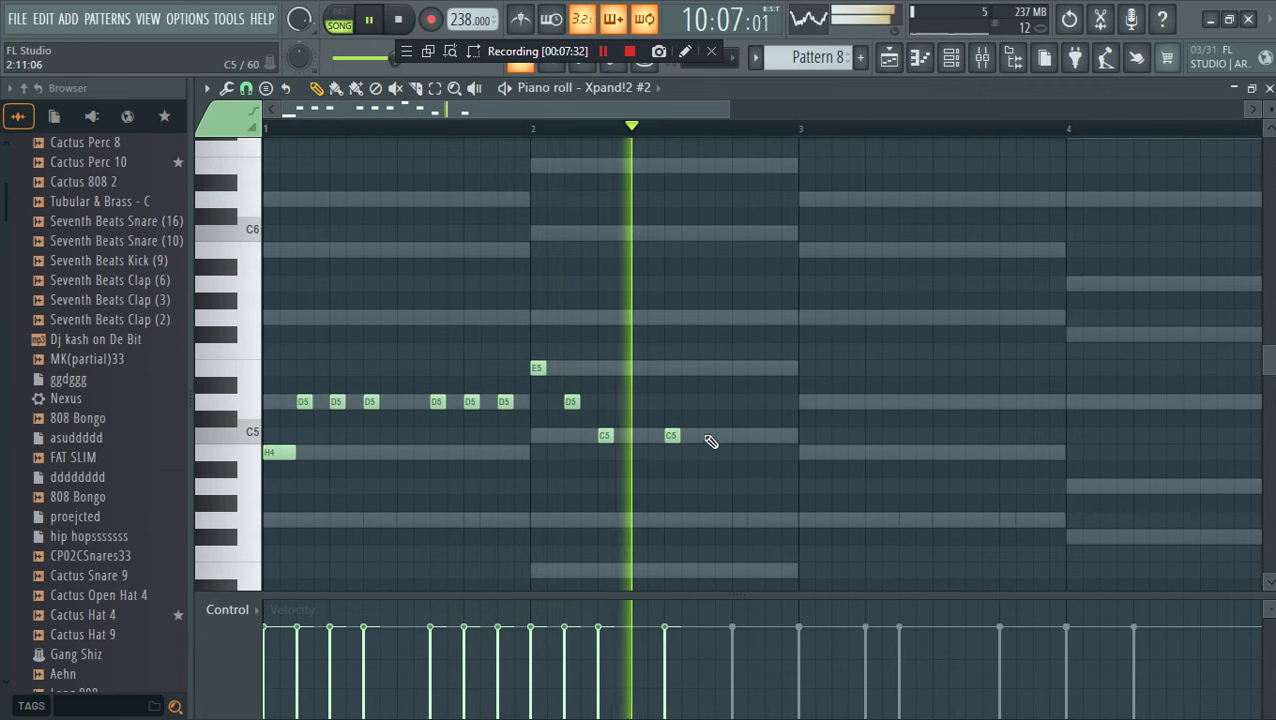
left_click(700, 402)
key("space")
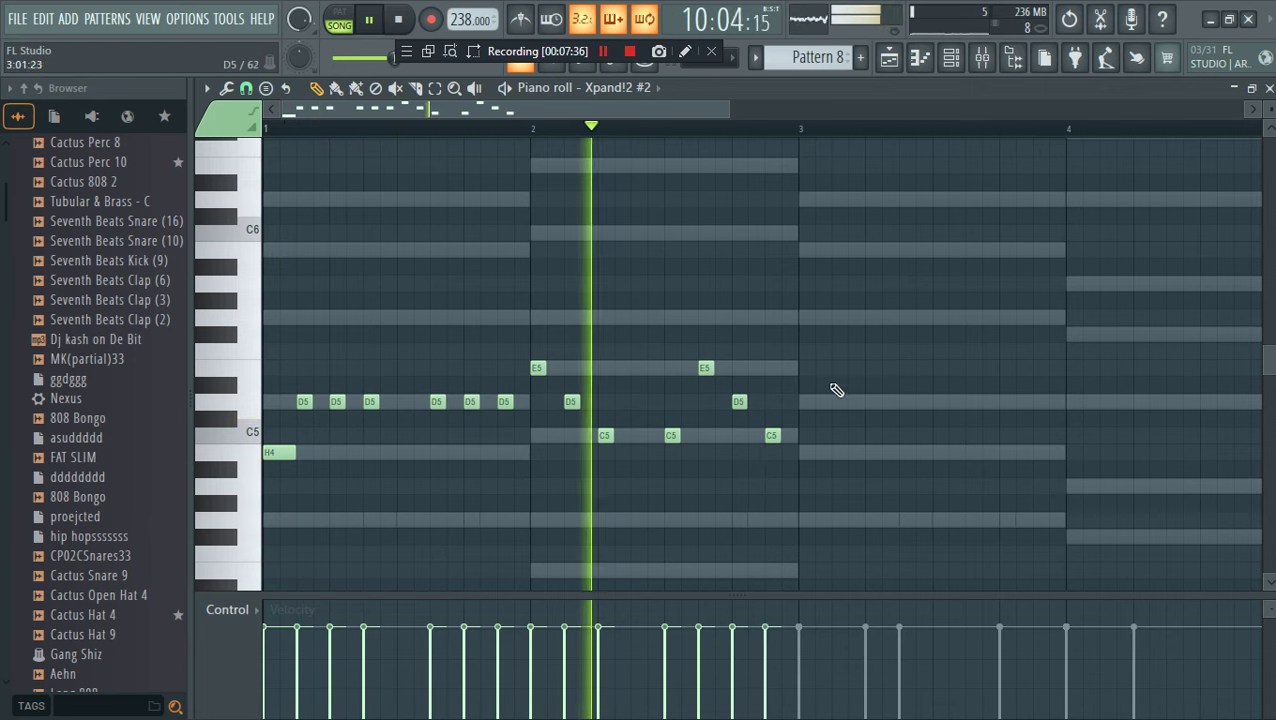
left_click(772, 436)
key("space")
Raise the whole lead melody by one octave and lengthen the C6 note on step 9 of bar 2 to two steps
key("ctrl+Up")
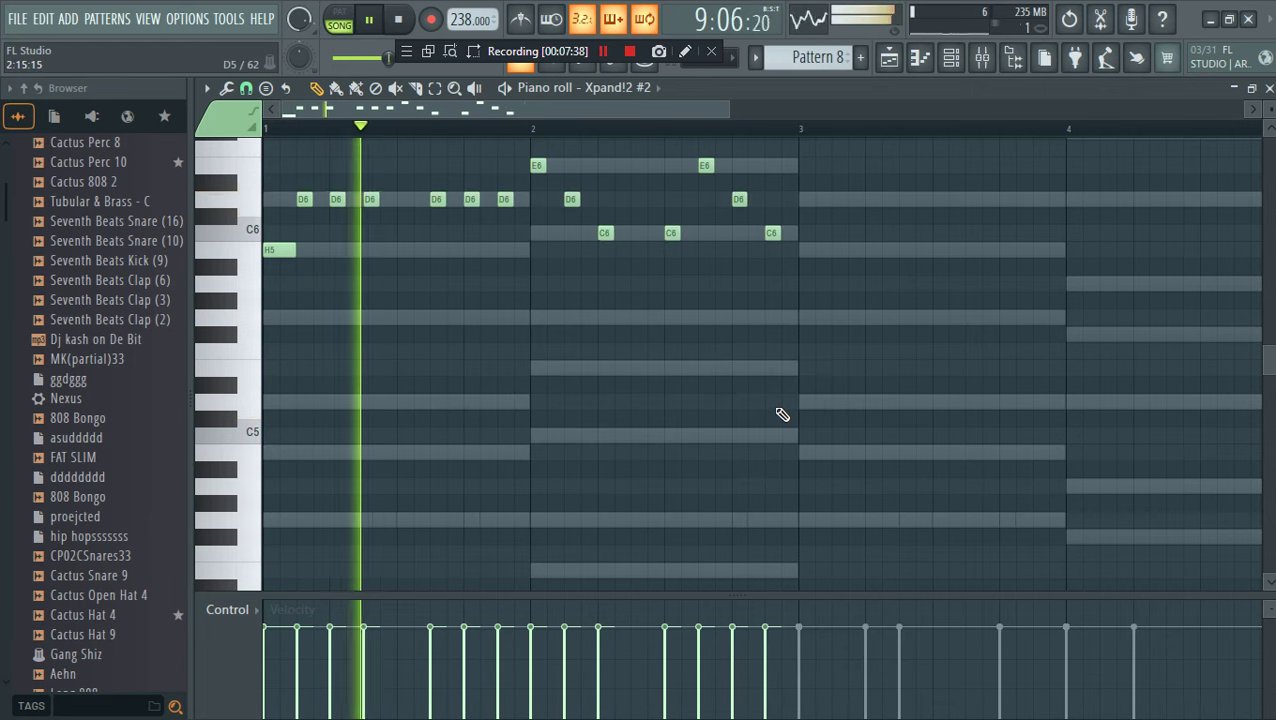
scroll(783, 416, "up", 3)
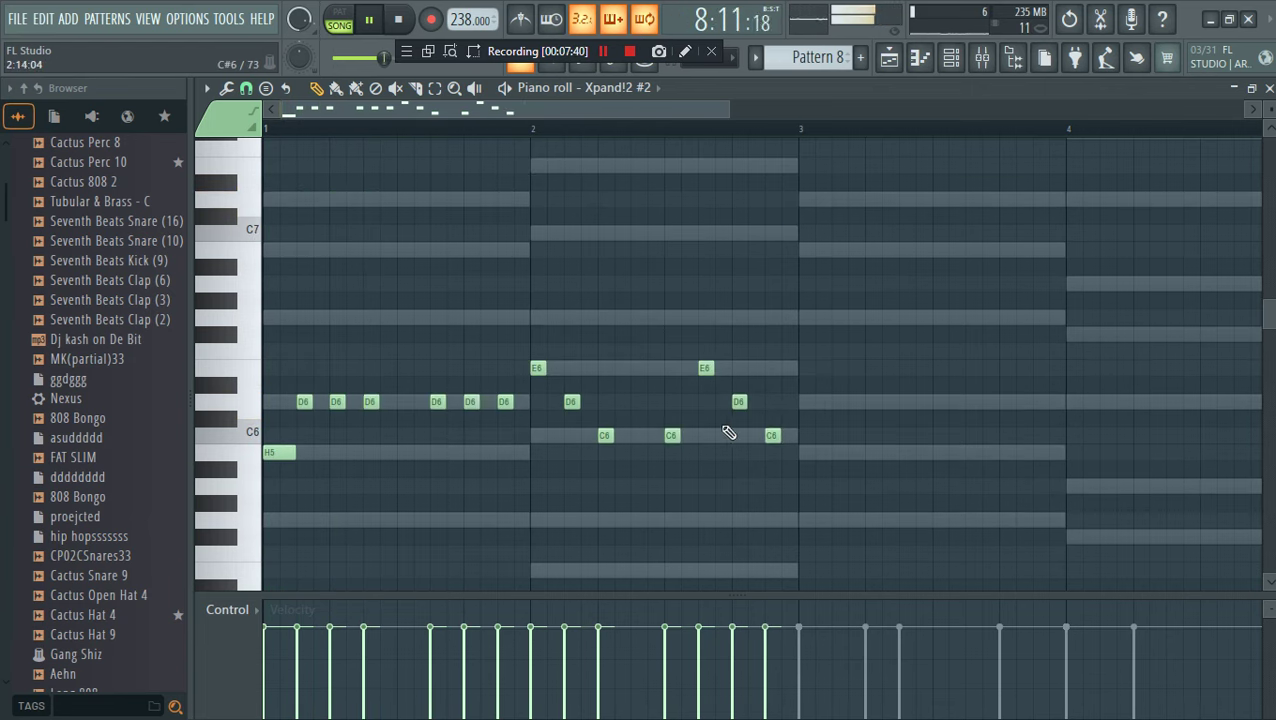
left_click_drag(684, 436, 692, 441)
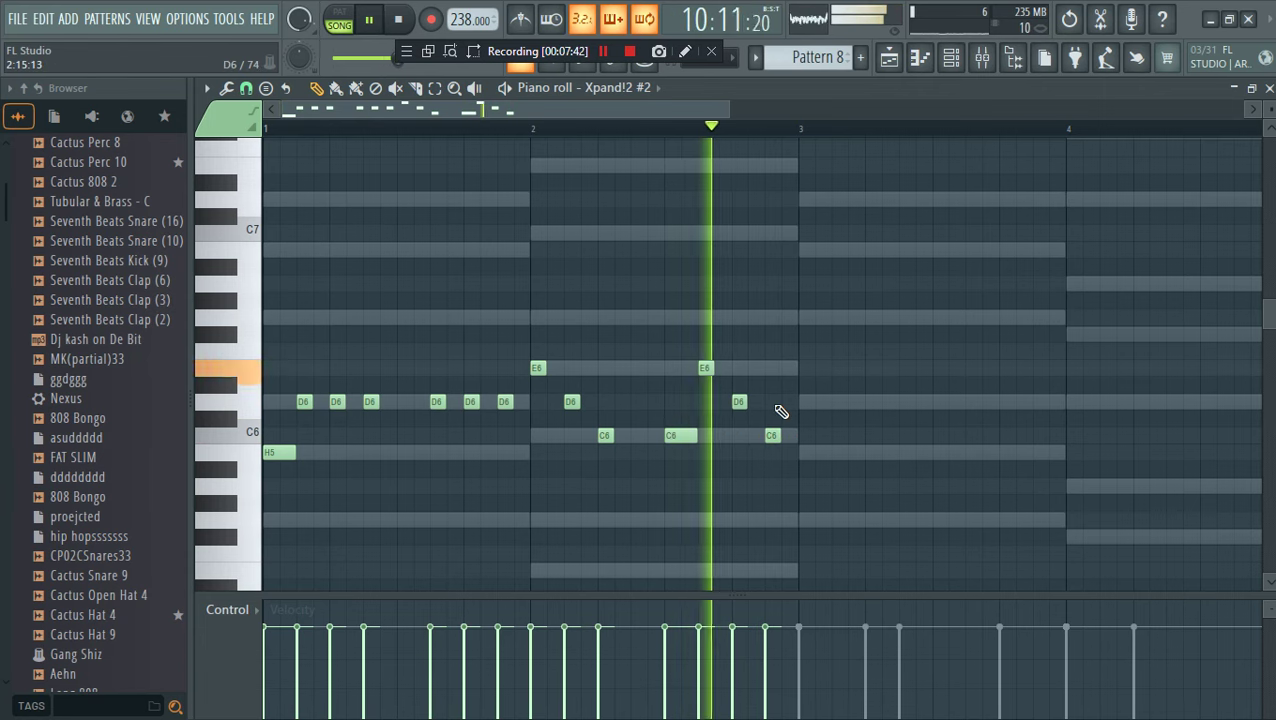
key("space")
Duplicate the two-bar melody into bars 3 and 4, and raise the notes in bar 4 by two semitones
key("ctrl+a")
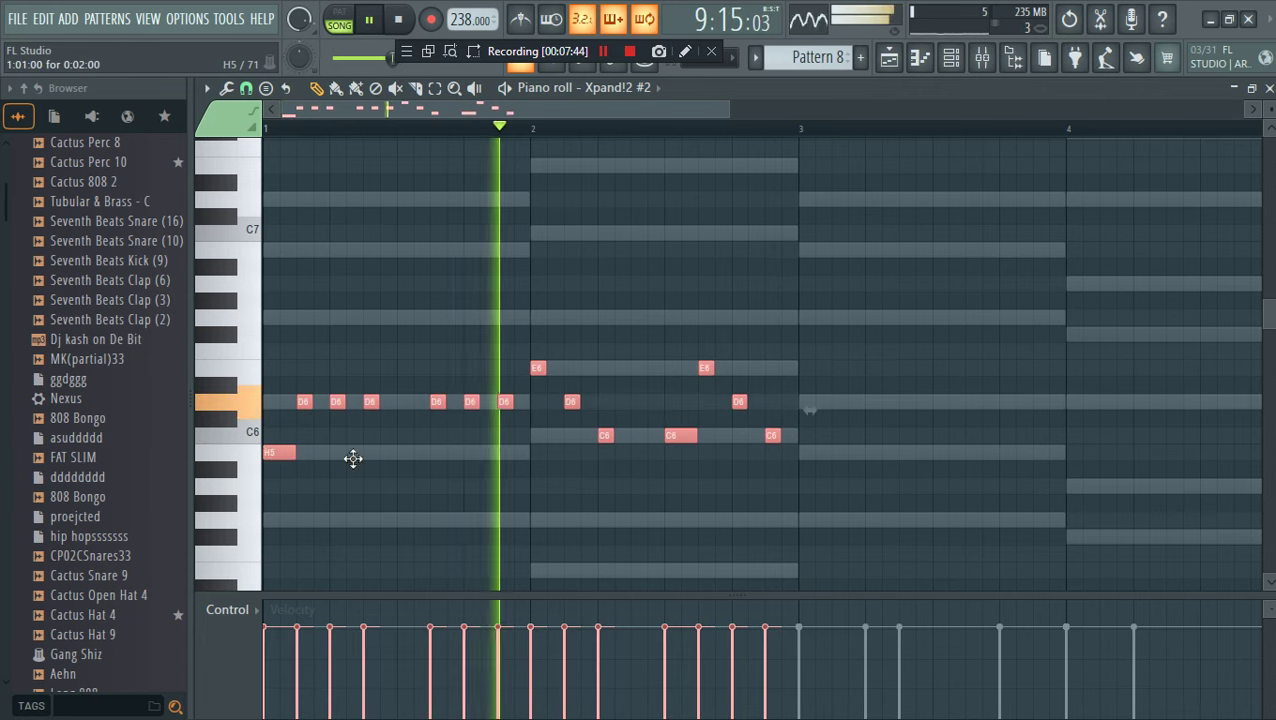
key("ctrl+b")
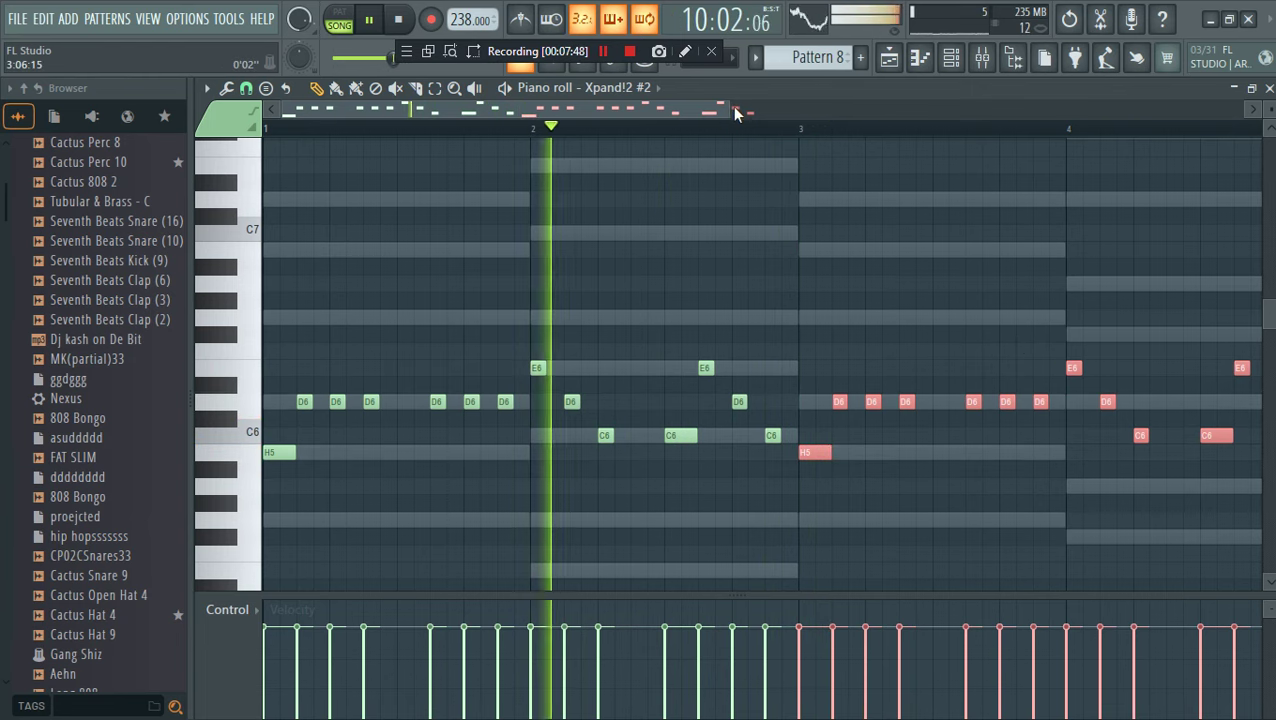
scroll(870, 326, "down", 3)
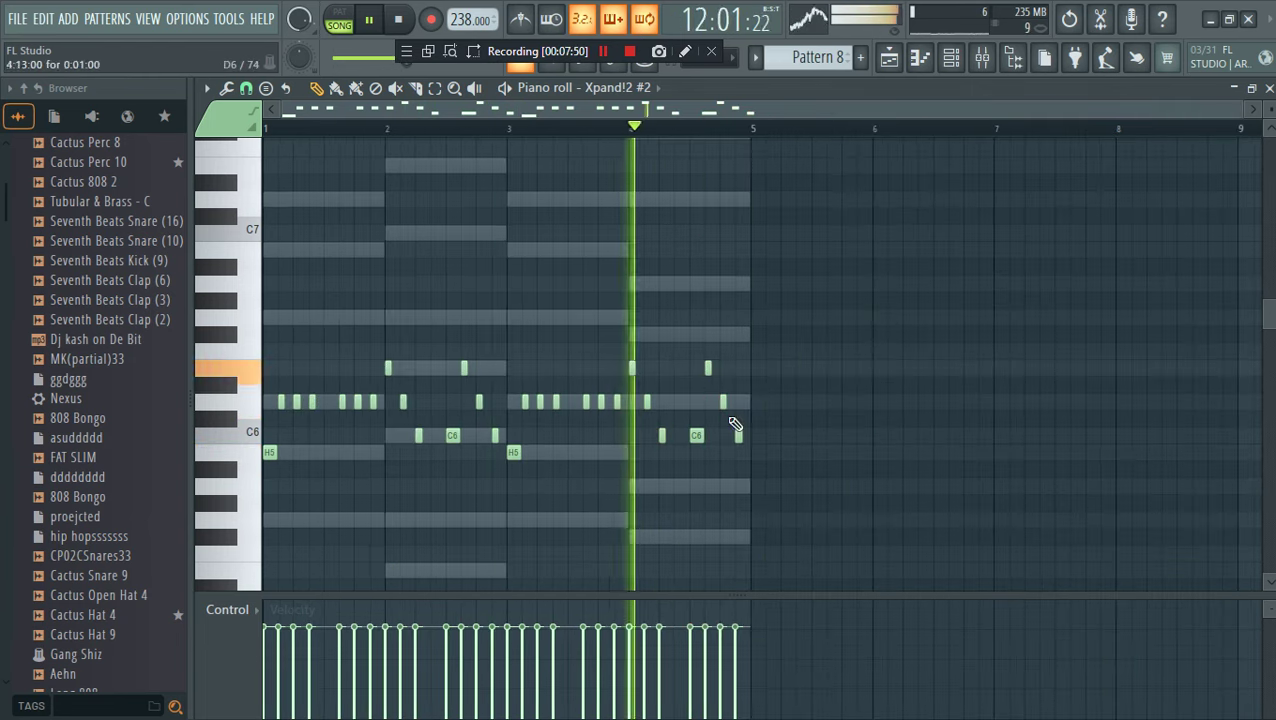
left_click_drag(757, 458, 633, 359)
left_click_drag(633, 366, 633, 332)
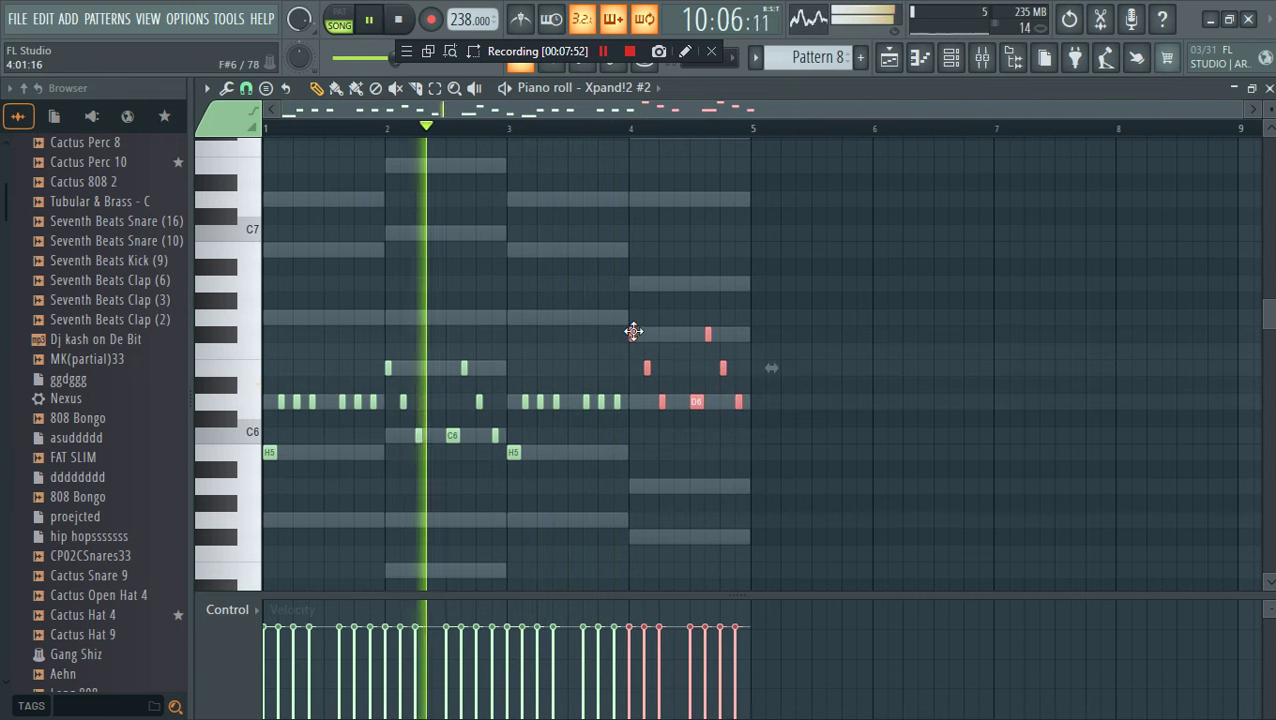
Rework the end of bar 4 as E6 on step 11, a two-step D6 on step 13 and a two-step C6 on step 15
left_click(754, 263, "ctrl")
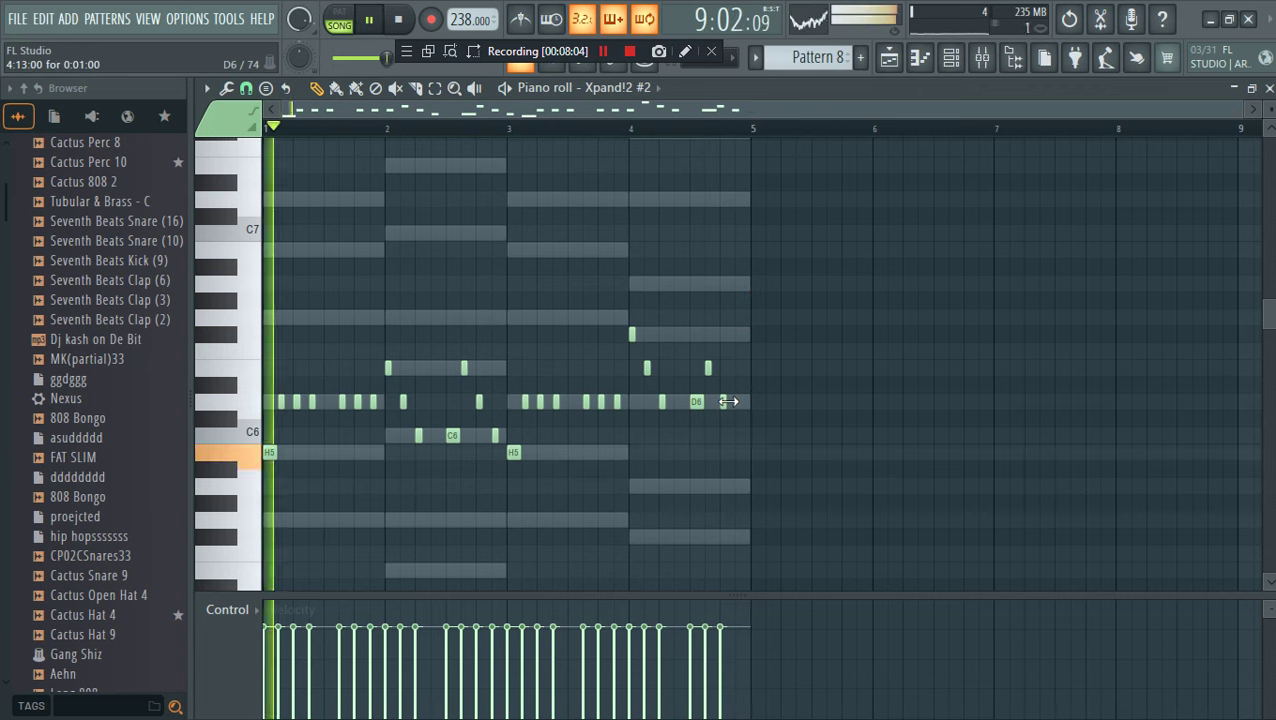
left_click_drag(729, 401, 740, 402)
left_click(741, 434)
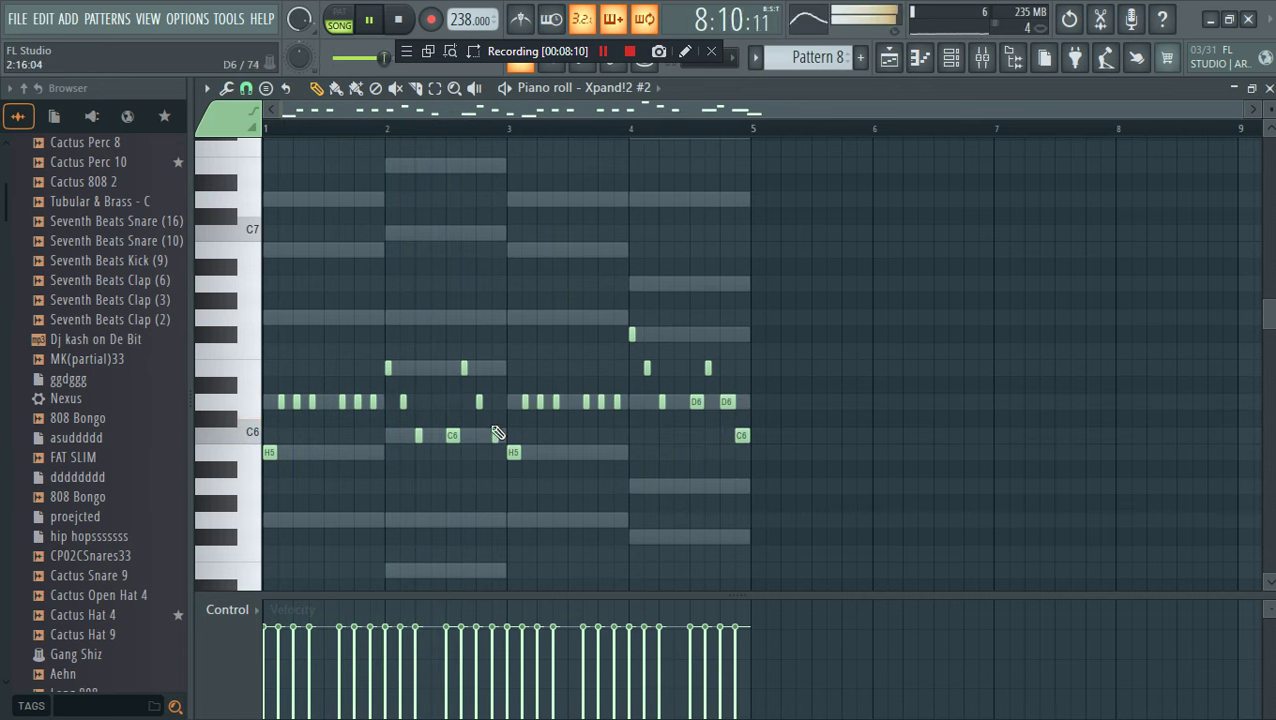
Lengthen the last three notes of bar 2, E6, D6 and C6, to two steps each
left_click_drag(474, 444, 503, 362)
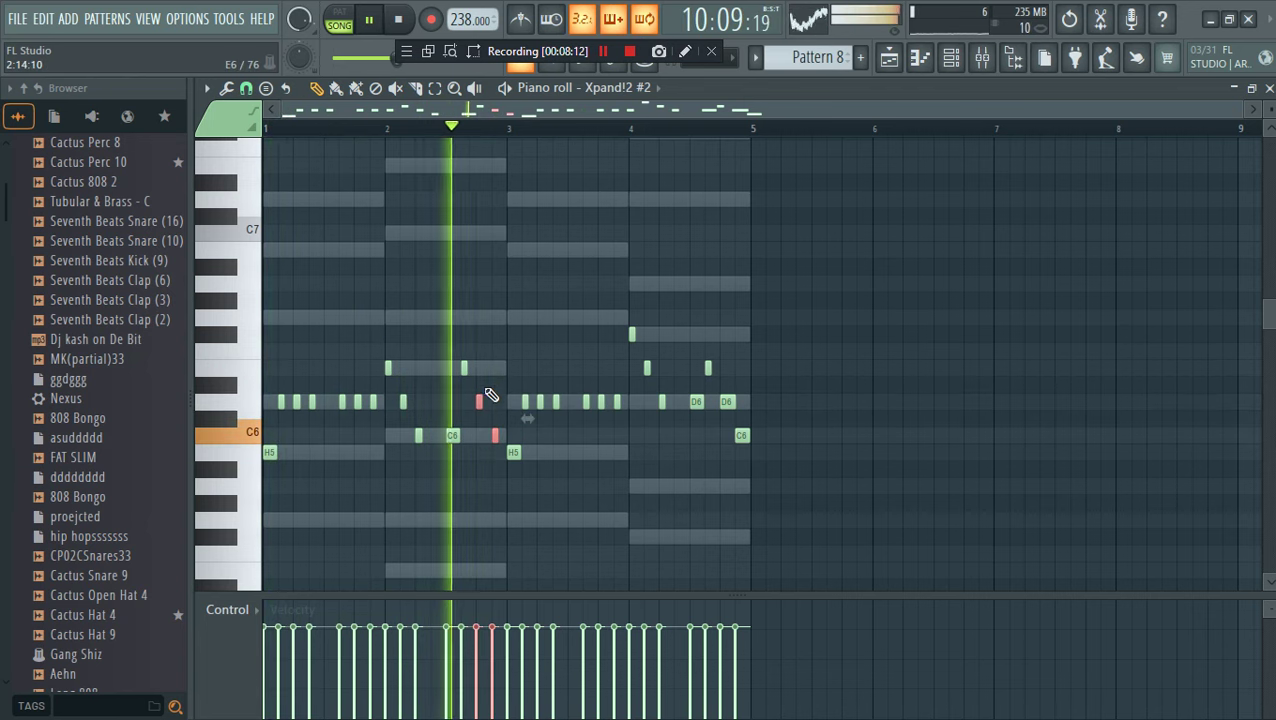
left_click_drag(473, 460, 476, 370)
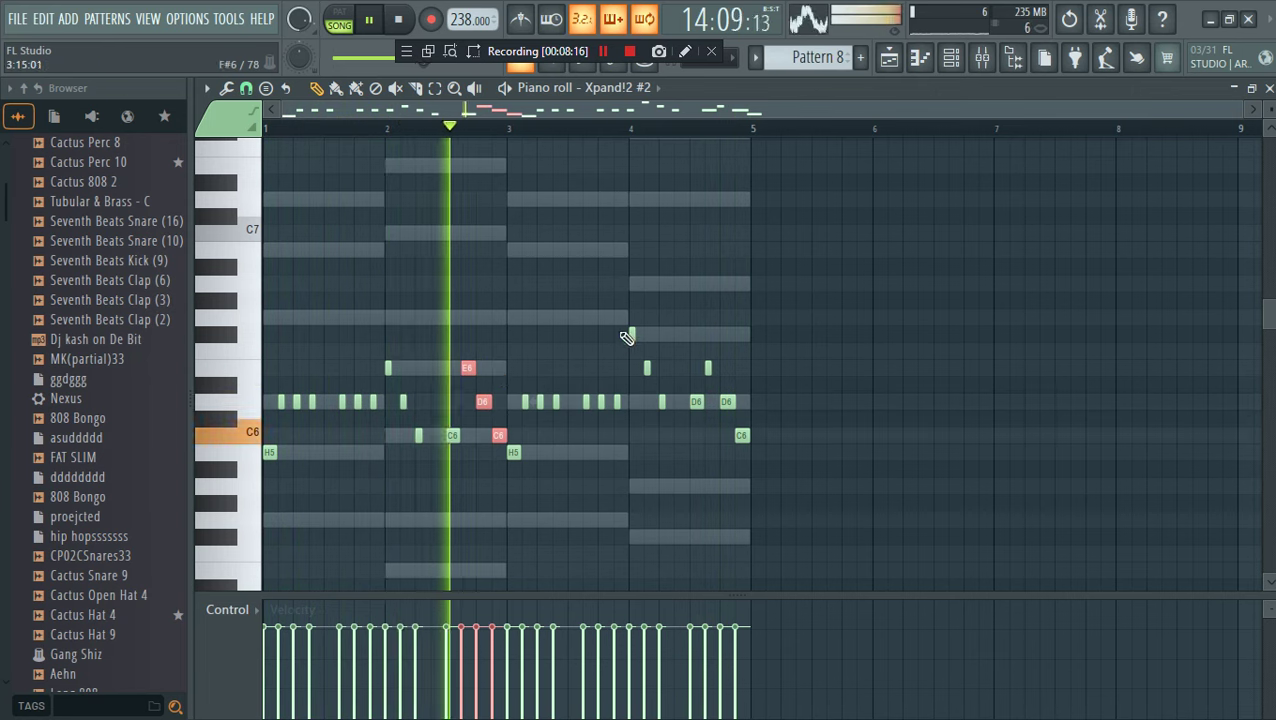
left_click(632, 334)
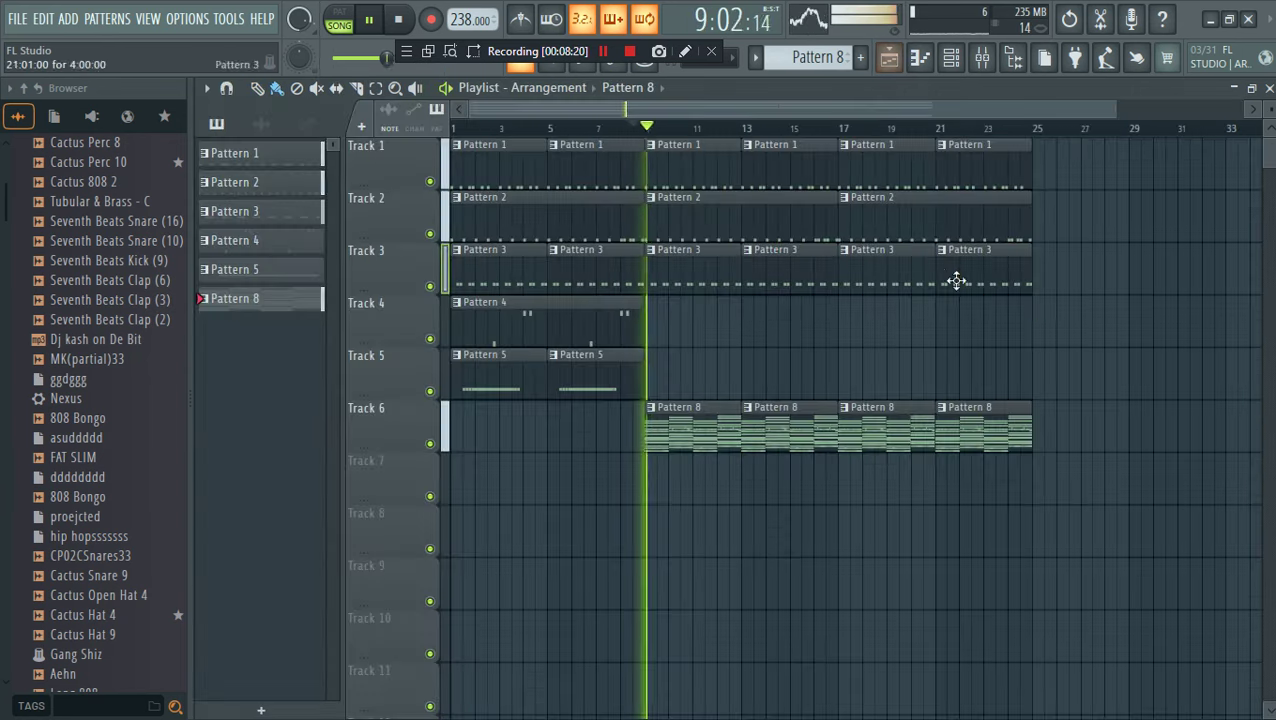
Return to the playlist with the channel rack shown and set the Xpand!2 #2 channel volume to 73%
left_click(921, 60)
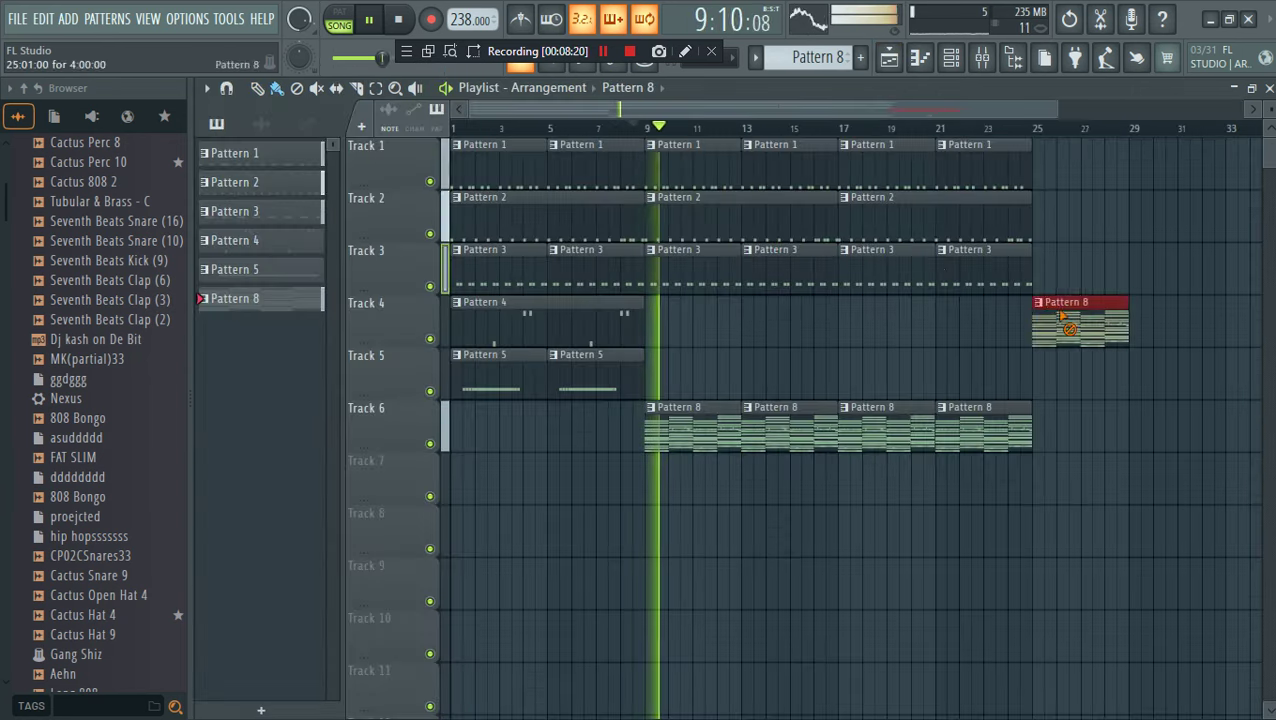
left_click(951, 58)
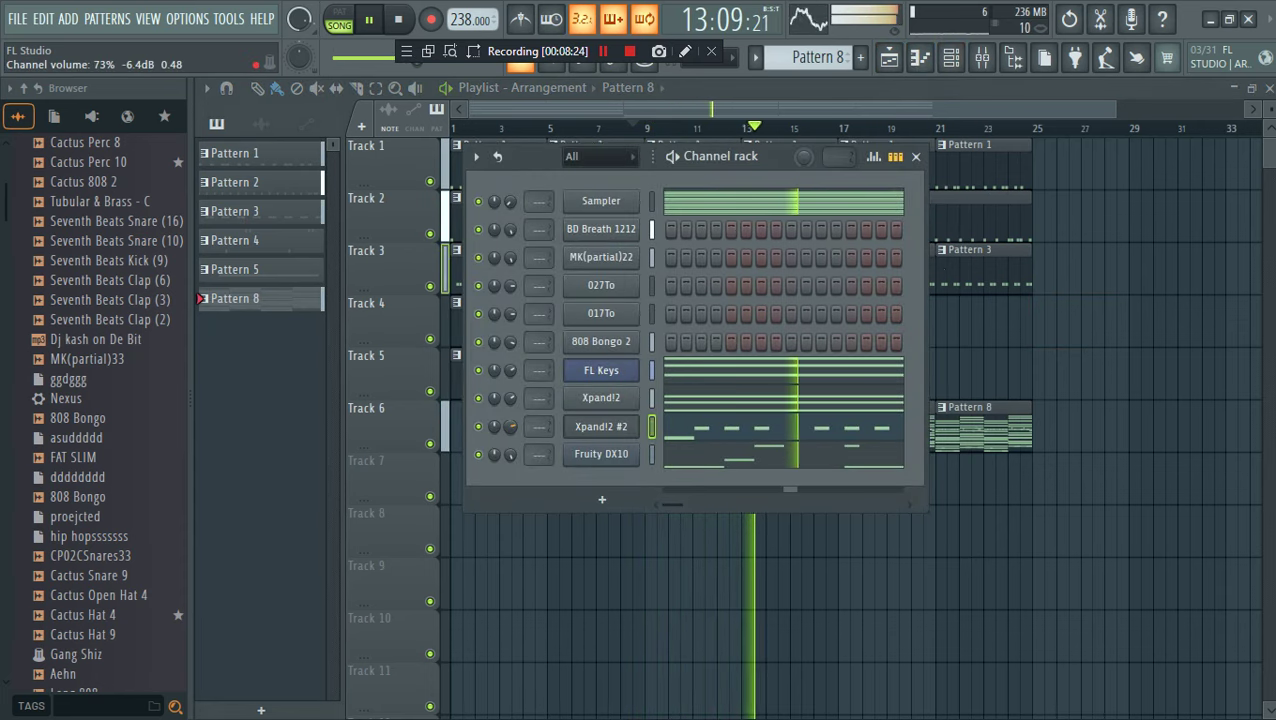
Save the project as DDDDD in a new project folder
key("ctrl+s")
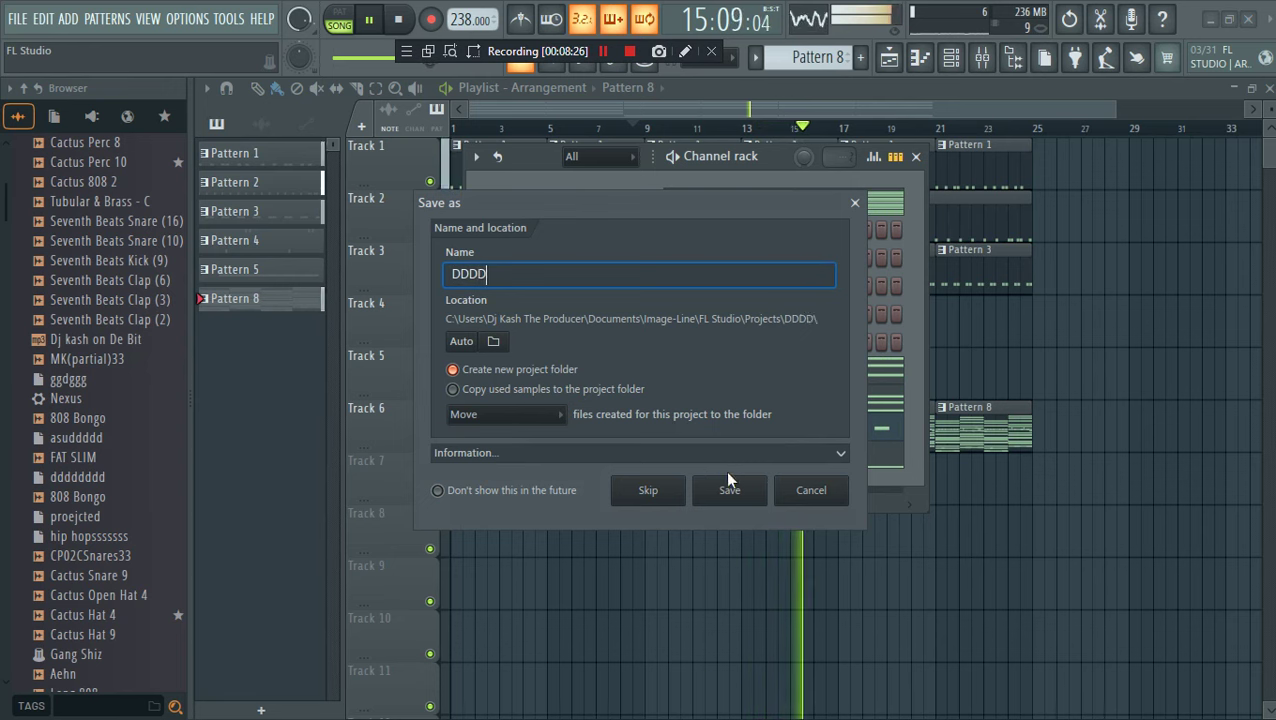
type("DDDD")
left_click(728, 486)
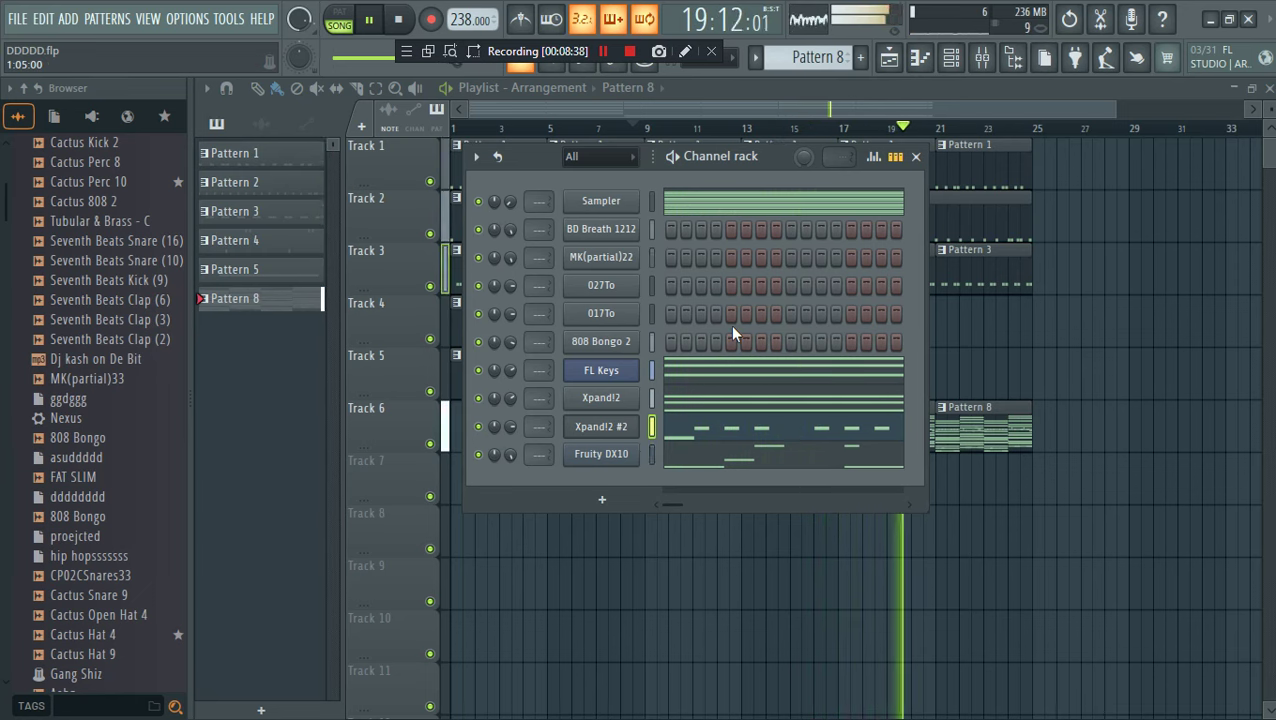
Add a Purity_x64 instrument channel and load its Acoustic Piano preset from the Piano category
left_click(602, 499)
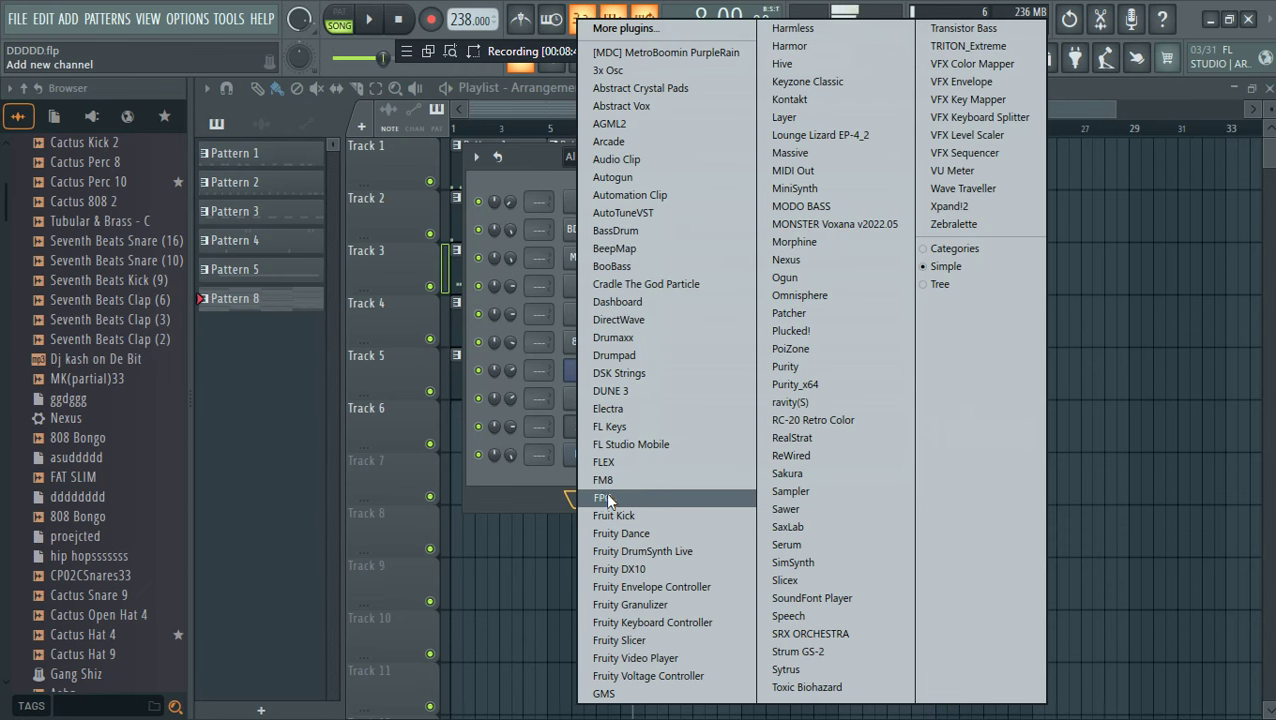
left_click(812, 386)
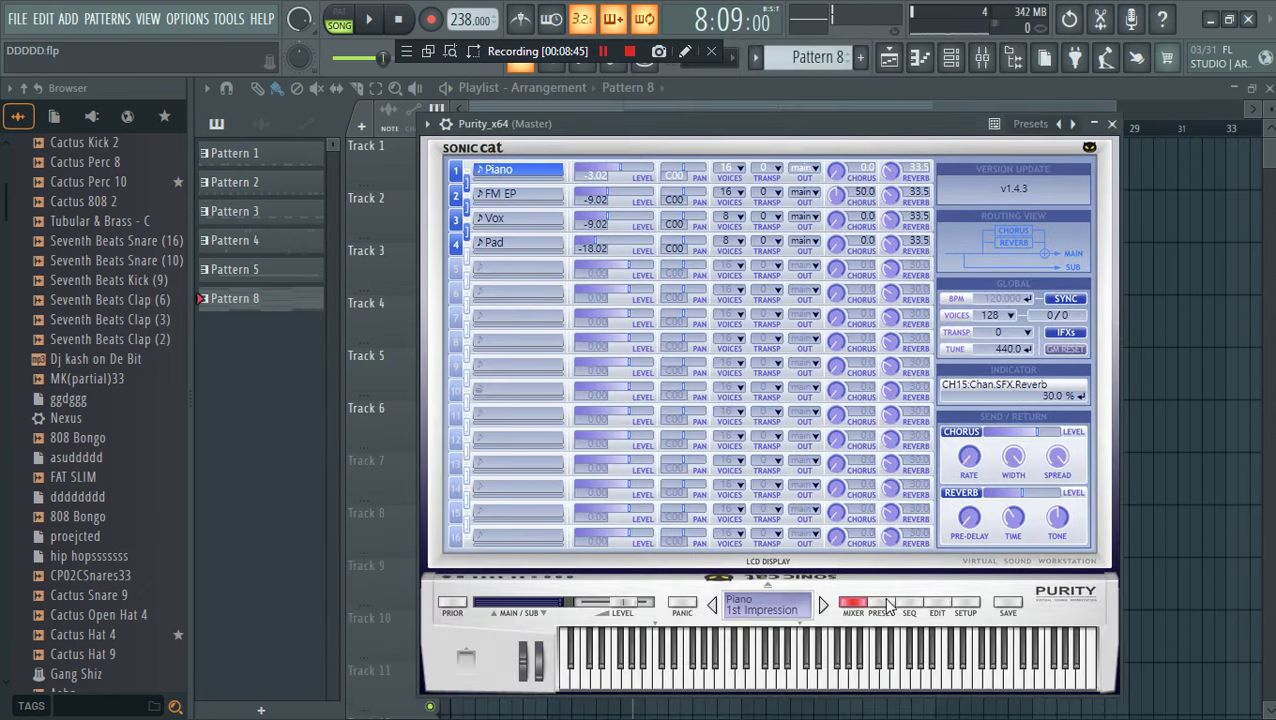
left_click(884, 604)
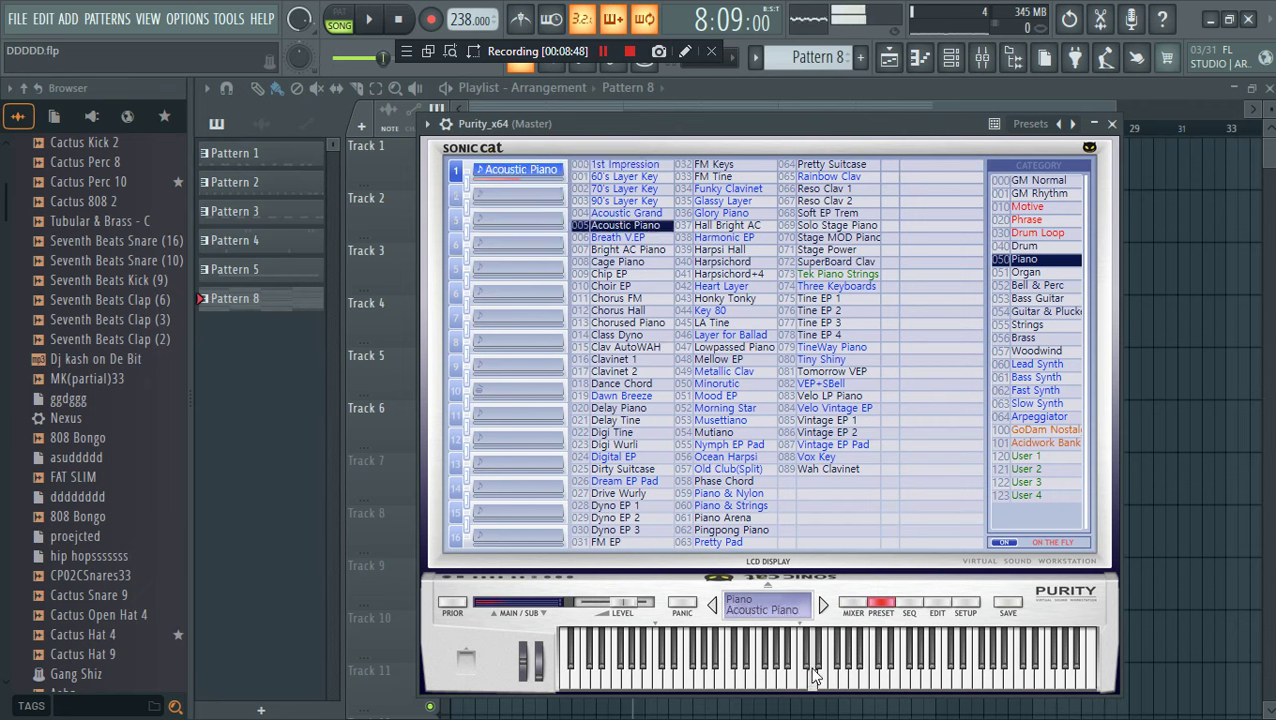
Open the piano roll of the Purity_x64 channel in Pattern 8 for close editing of its first bars
left_click(951, 57)
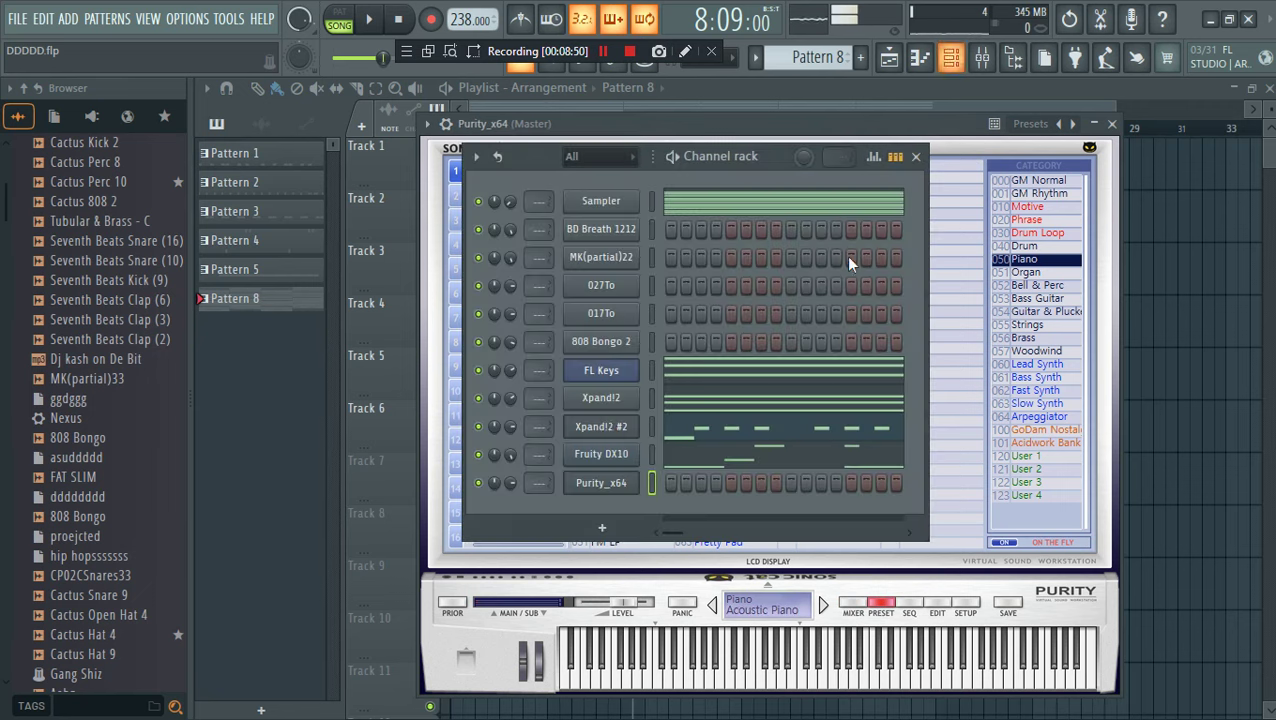
right_click(578, 484)
left_click(668, 452)
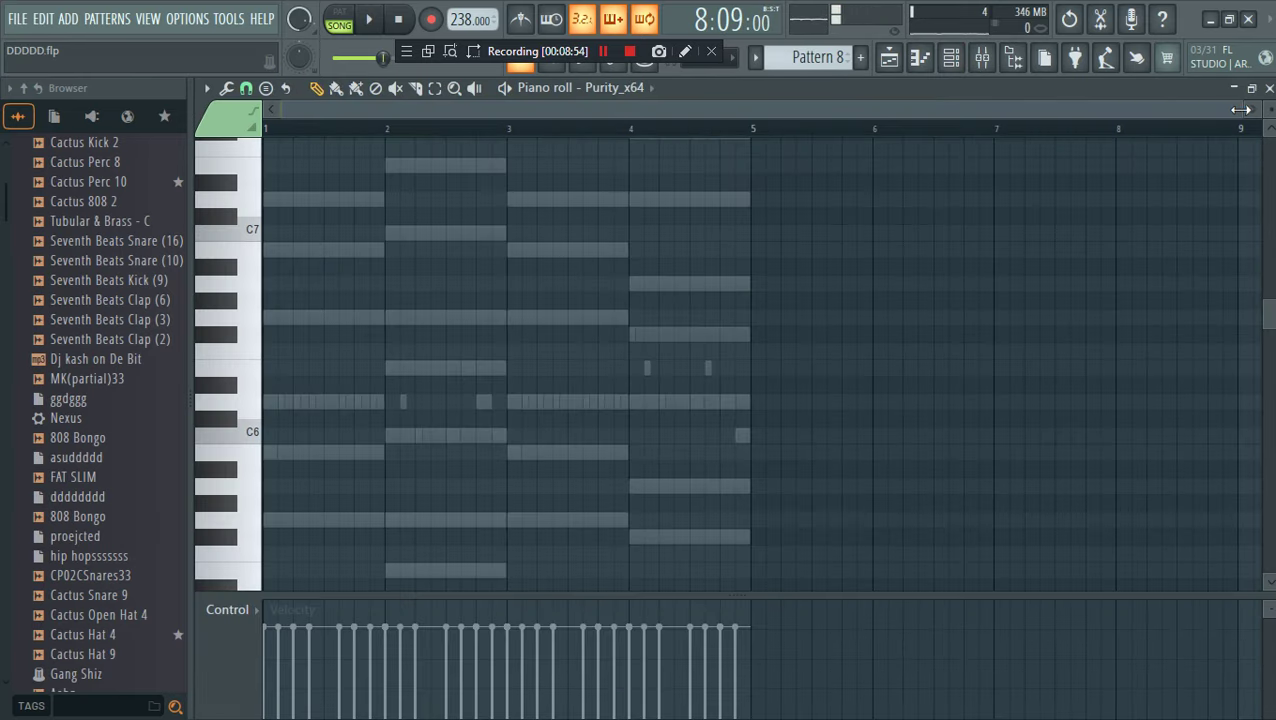
left_click_drag(1240, 110, 608, 110)
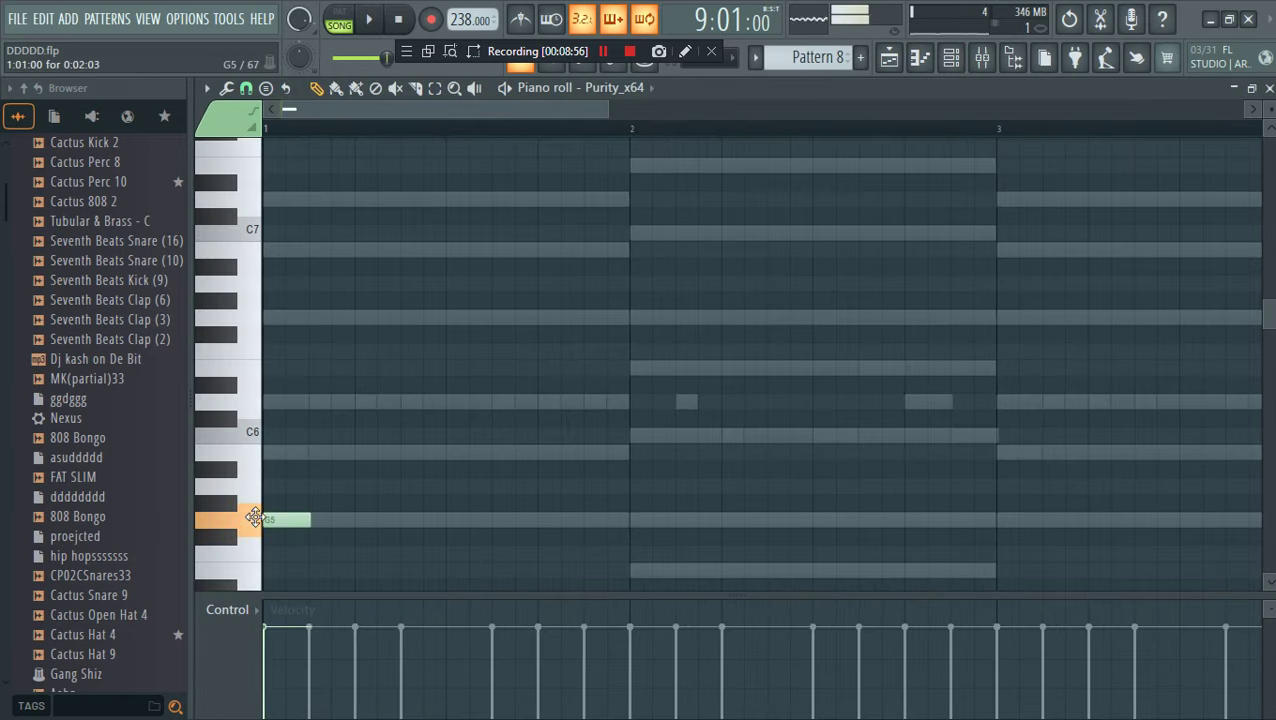
key("space")
left_click(326, 455)
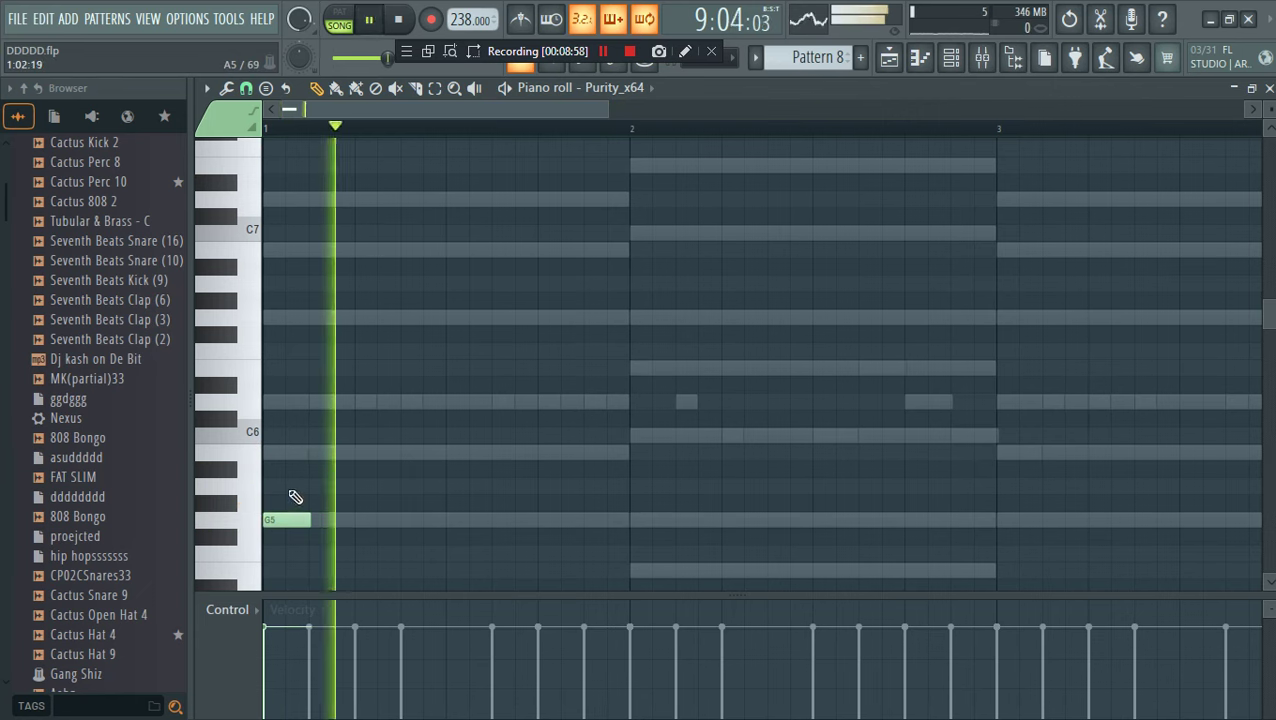
key("space")
right_click(290, 518)
Write two-step notes in bar 1: G5 on step 5, H5 on step 7, A5 on step 11 and G5 on step 15
scroll(358, 494, "down", 1)
key("space")
key("space")
left_click_drag(367, 408, 376, 423)
key("space")
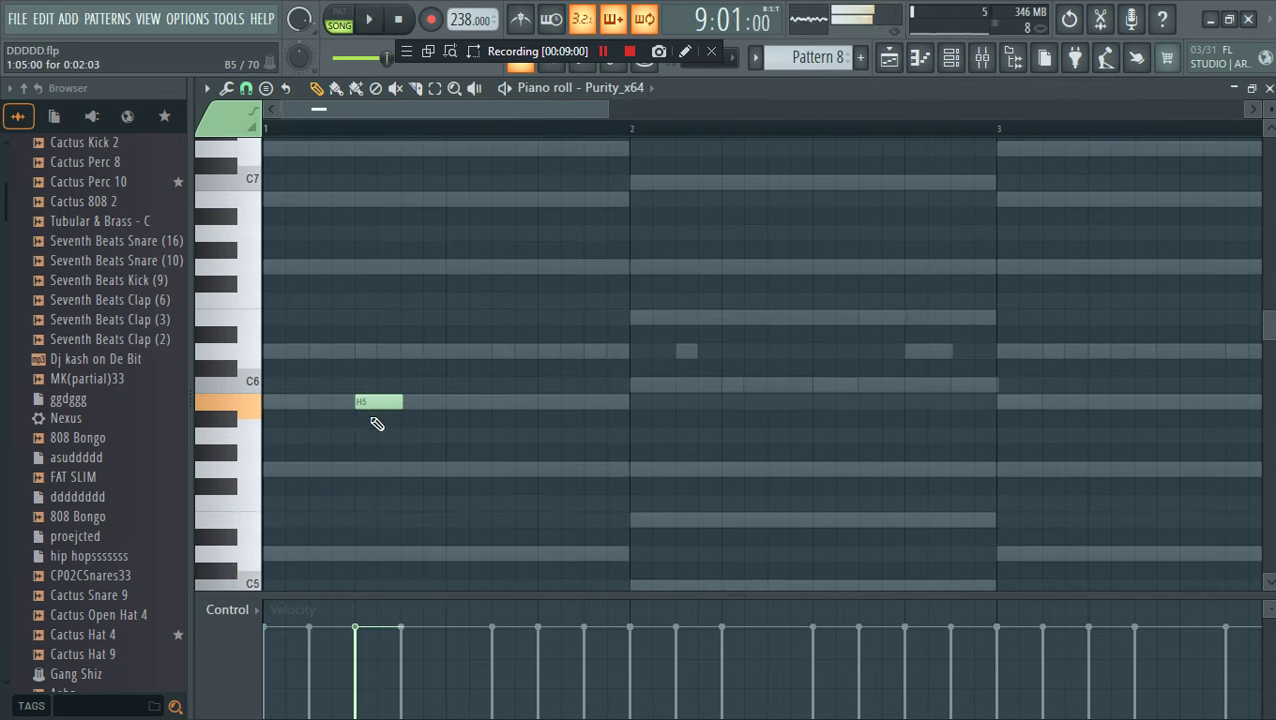
key("space")
left_click(423, 436)
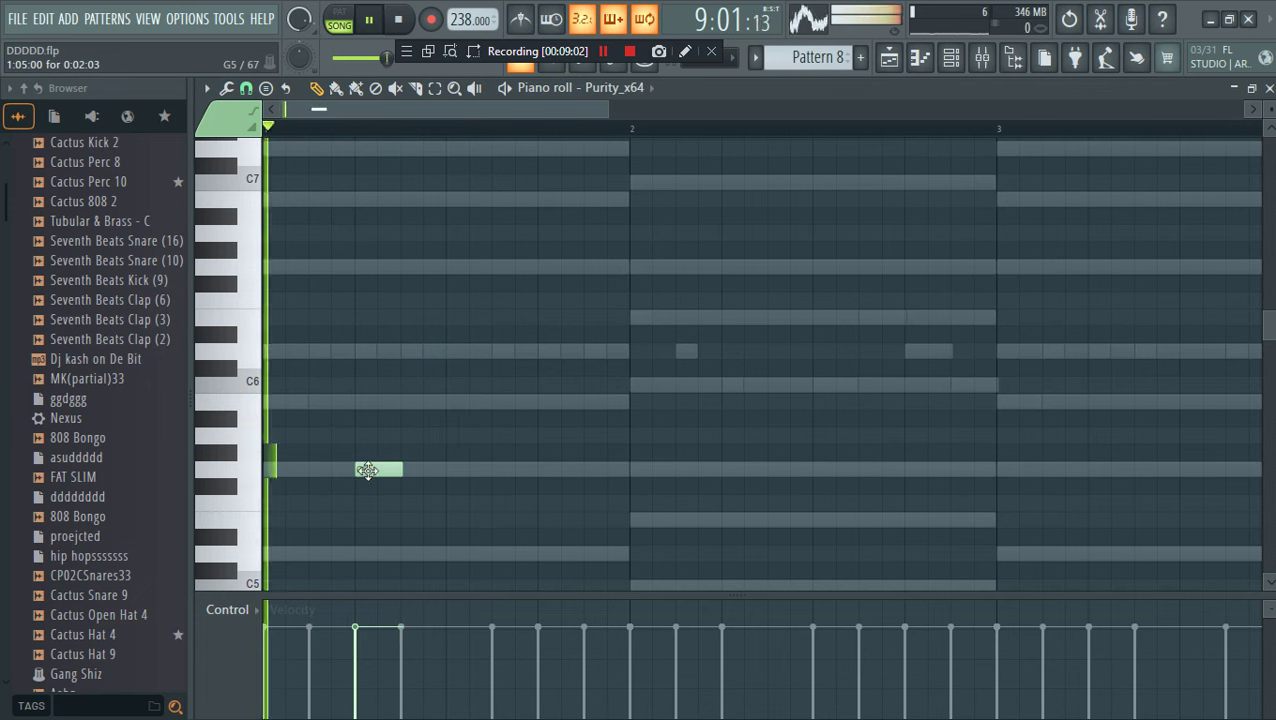
left_click(407, 402)
left_click_drag(490, 419, 493, 444)
left_click(555, 470)
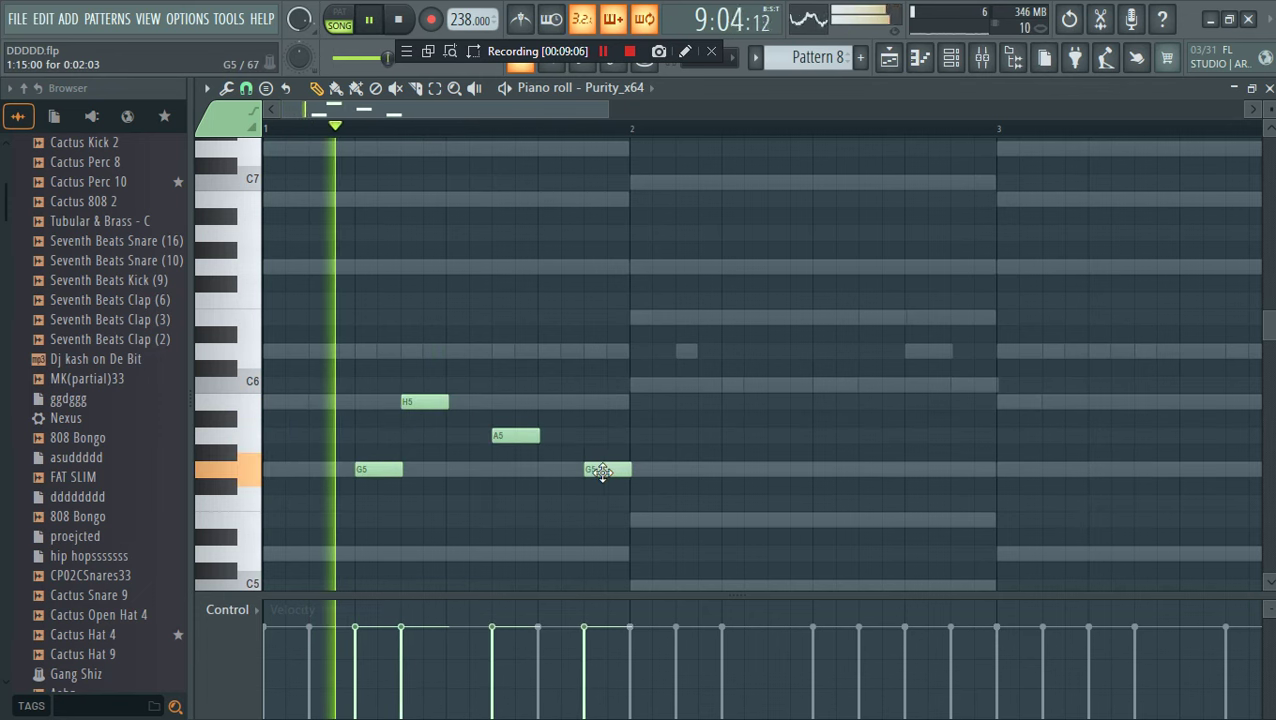
Audition the phrase and add a two-step A5 at the start of bar 2 and a two-step D5 at the start of bar 1
key("space")
key("space")
key("space")
mouse_move(601, 467)
left_mouse_down()
mouse_move(606, 476)
mouse_move(561, 476)
mouse_move(584, 467)
left_mouse_up()
key("space")
key("space")
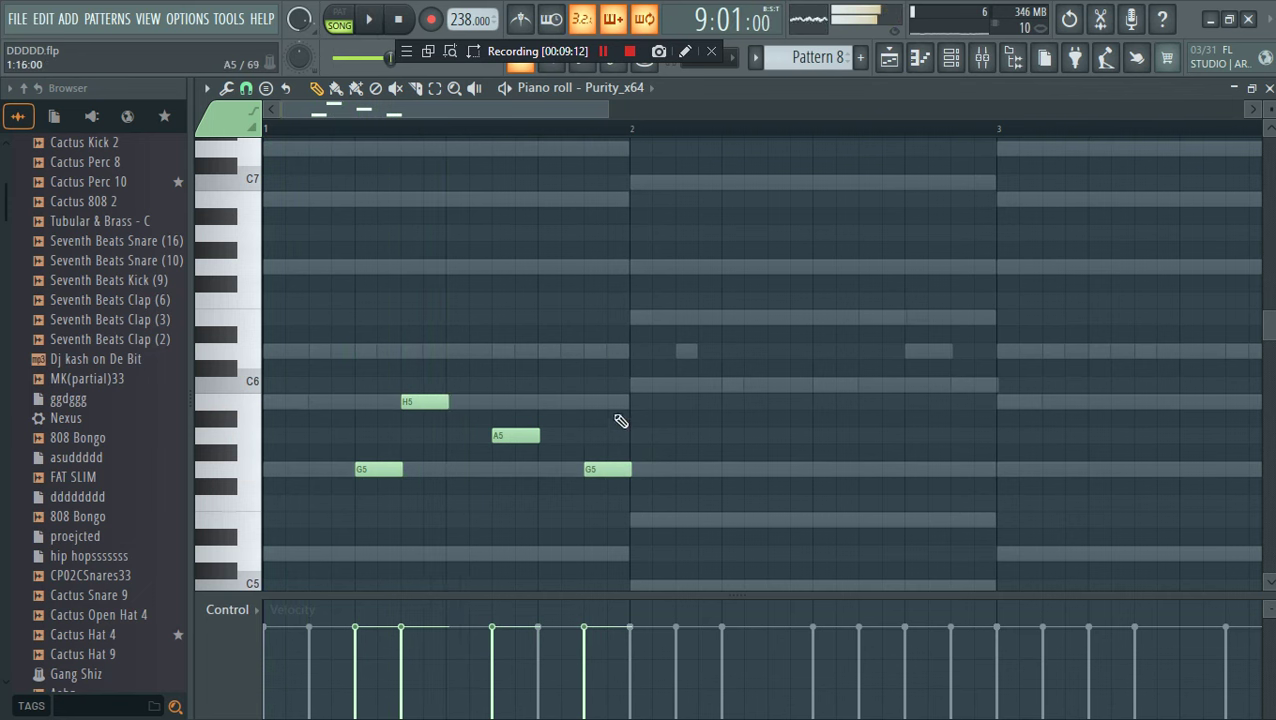
left_click_drag(636, 380, 632, 433)
key("space")
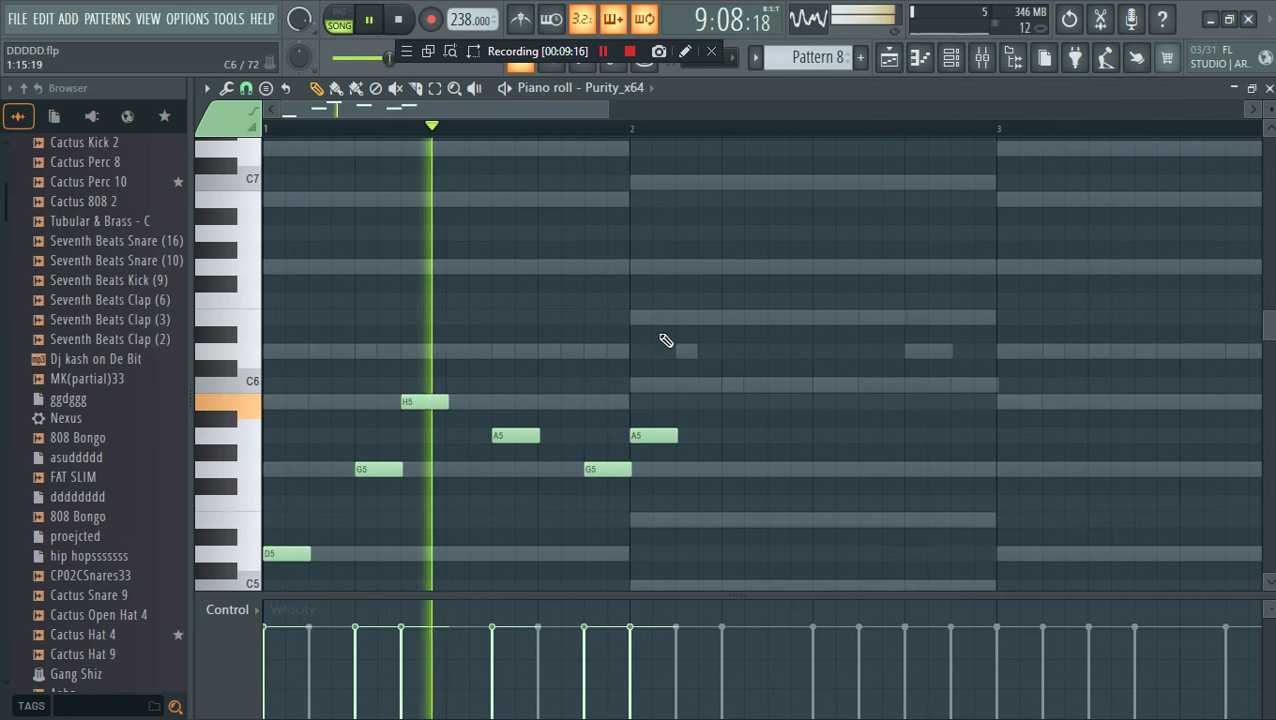
Copy the opening melody phrase to start at bar 3 and add an F#5 on step 5 of bar 4
scroll(660, 300, "down", 3)
scroll(941, 163, "down", 2)
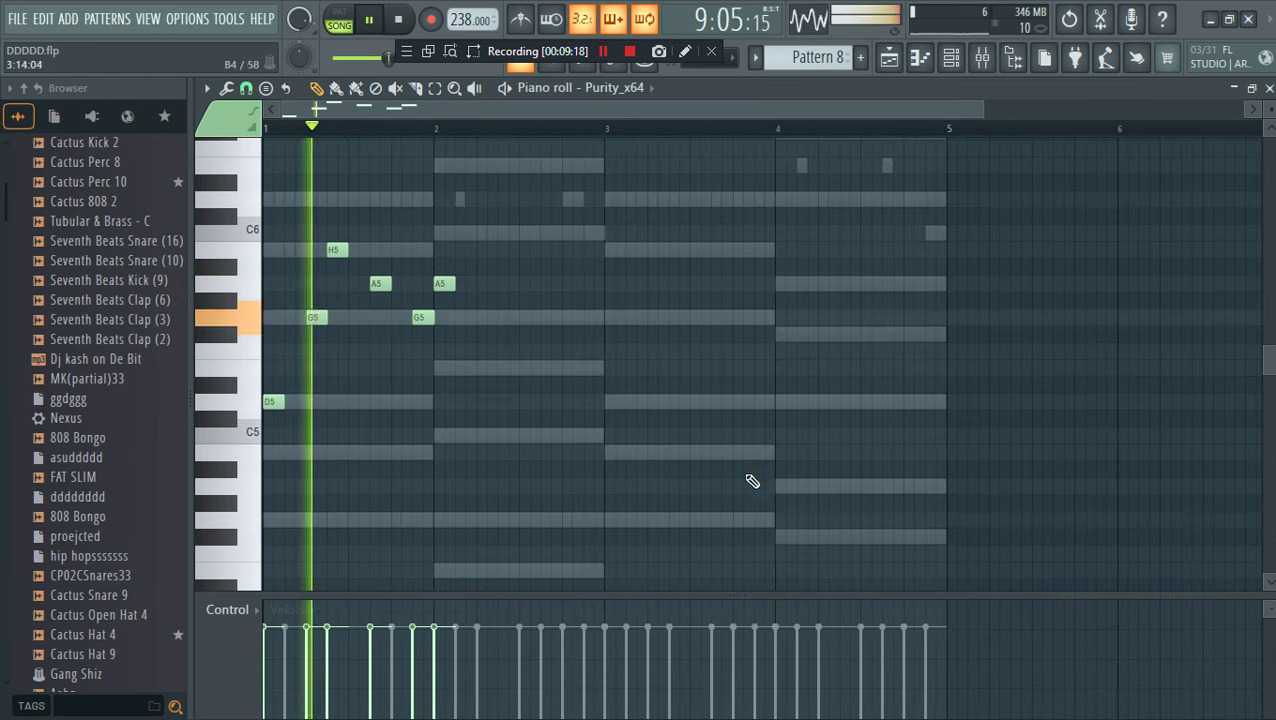
left_click_drag(752, 478, 268, 222)
mouse_move(272, 404)
left_mouse_down()
mouse_move(676, 404)
mouse_move(609, 408)
left_mouse_up()
left_click(808, 213)
left_click_drag(808, 213, 823, 336)
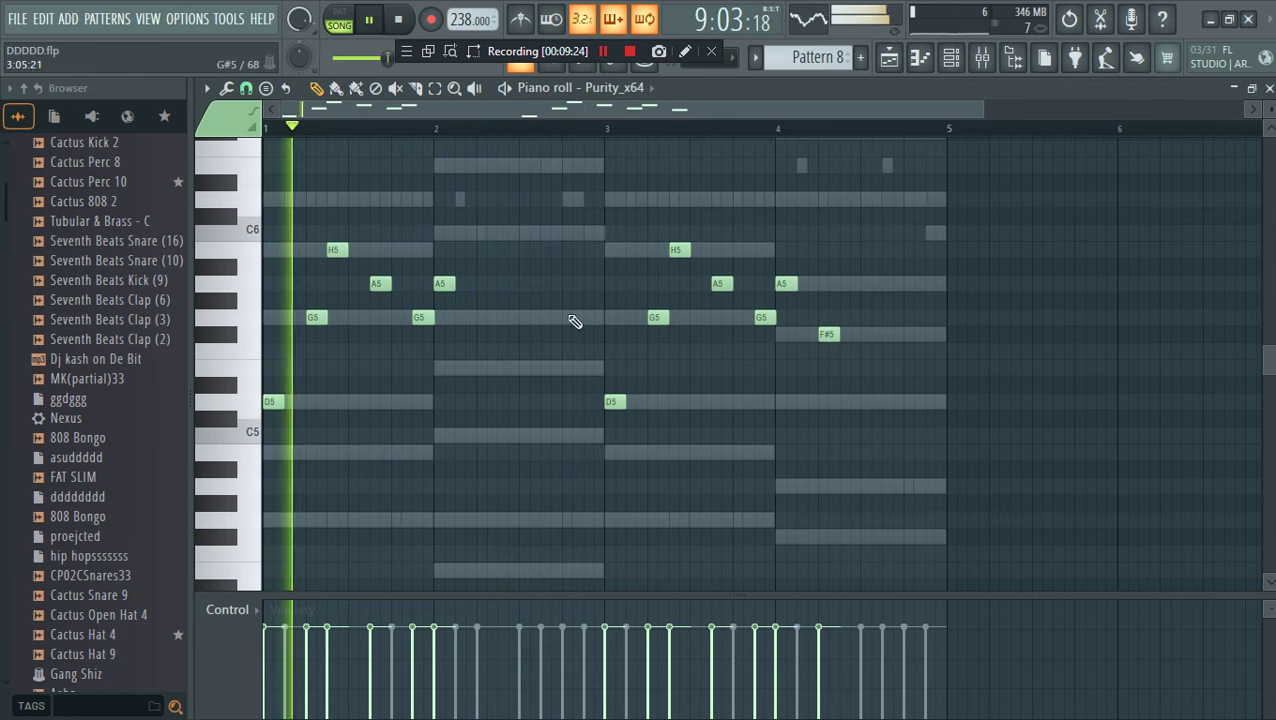
Build a five-step chord of C5, E5 and G5 on step 5 of bar 2
left_click(529, 285)
right_click(531, 287)
left_click_drag(564, 369, 498, 367)
left_click(484, 319)
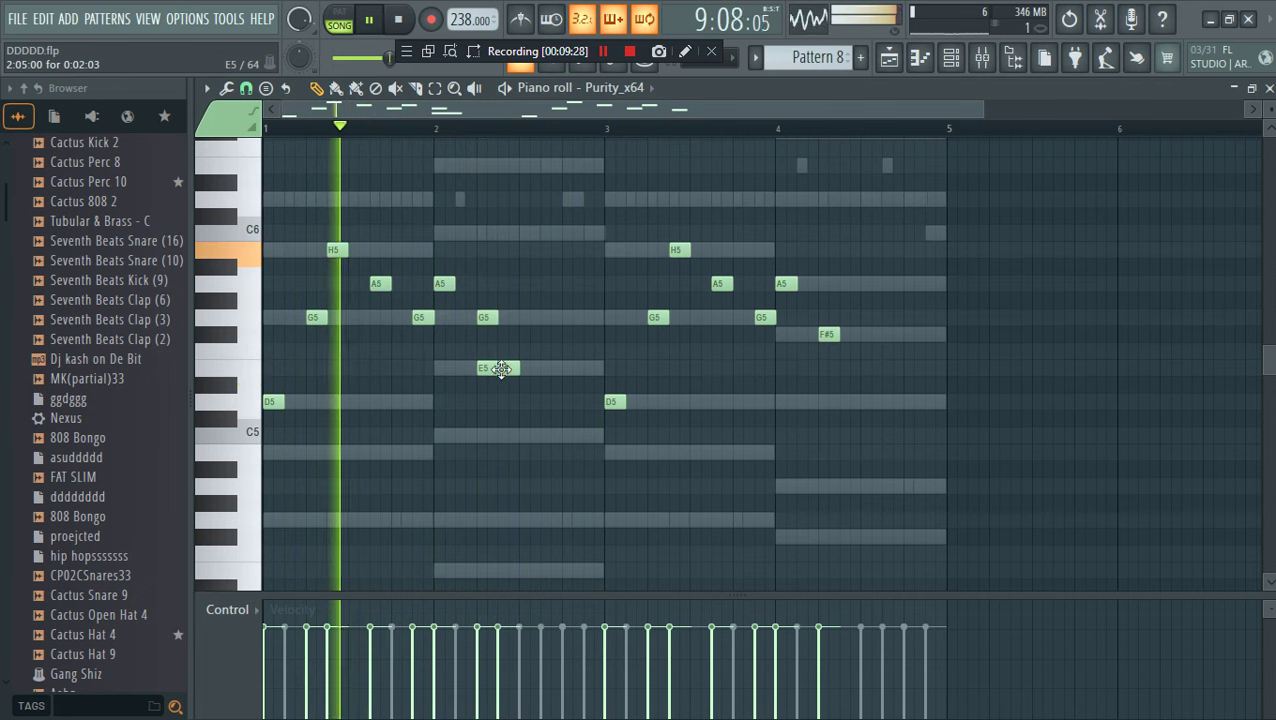
left_click(481, 437)
left_click_drag(519, 453, 528, 320)
Lengthen bar 4's F#5 to four steps, add matching D5 and A4 notes beneath it, and return to the playlist
left_click(826, 334)
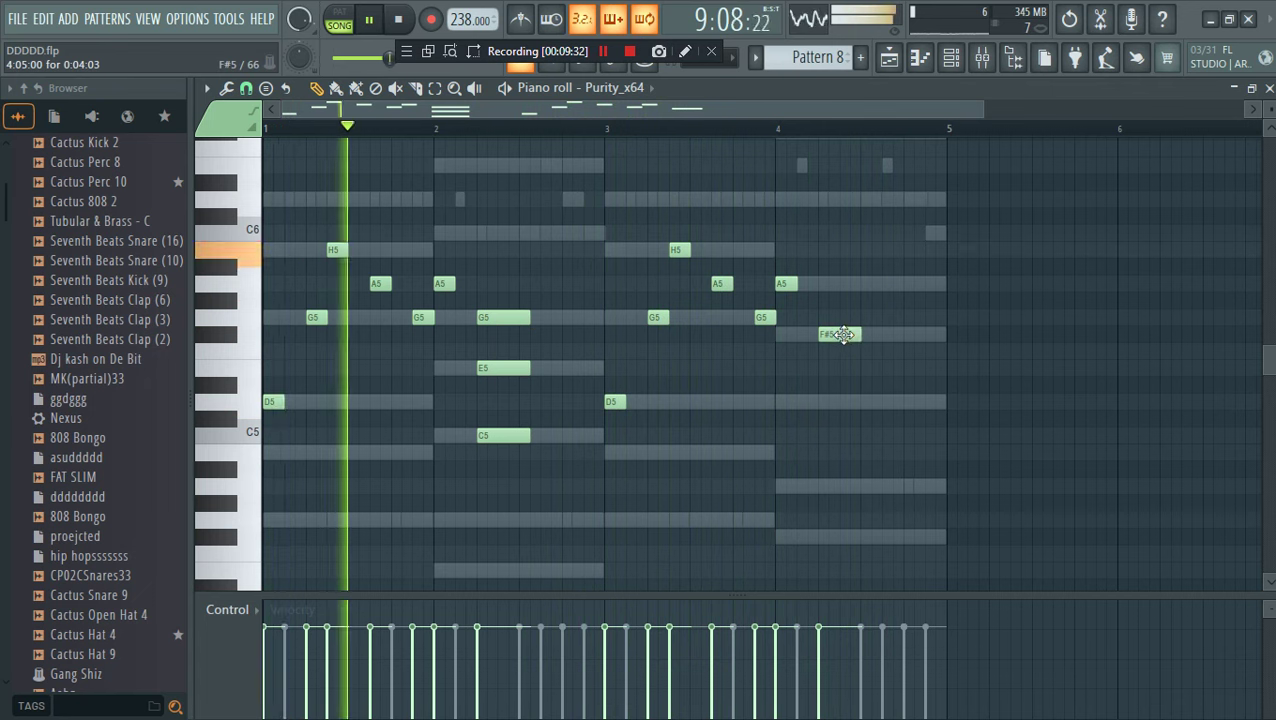
left_click_drag(838, 386, 843, 402)
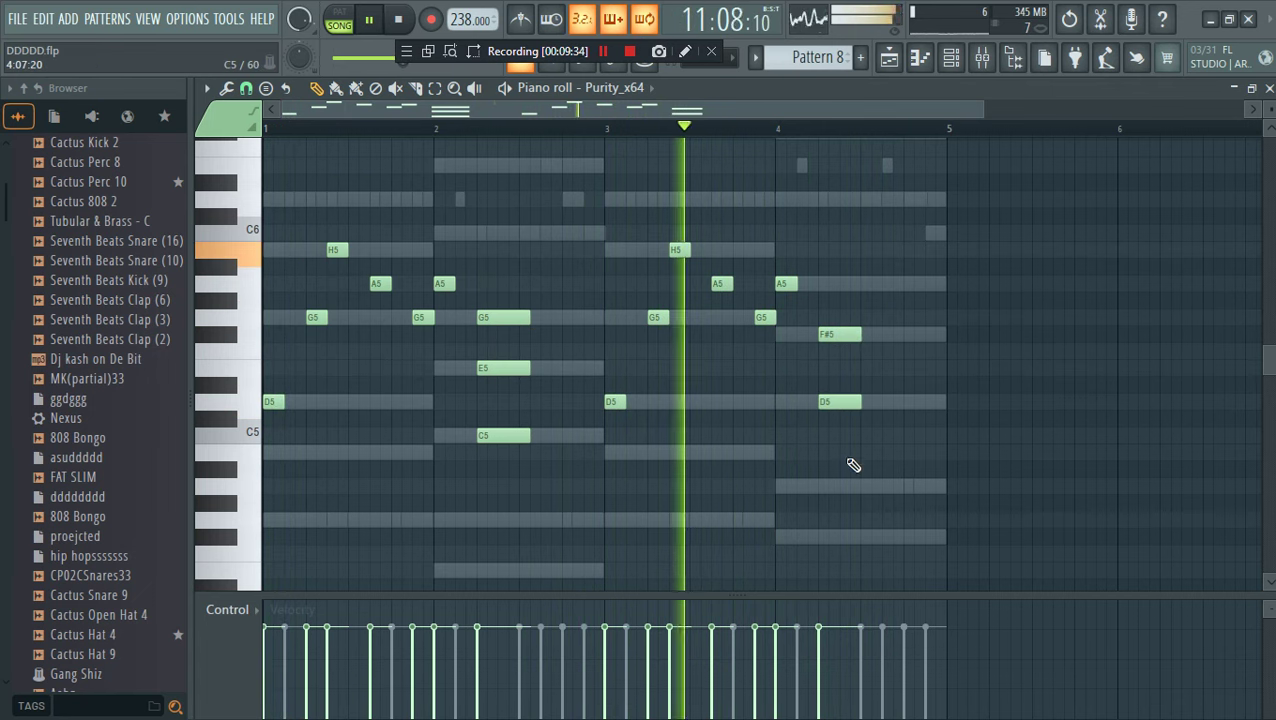
left_click(824, 487)
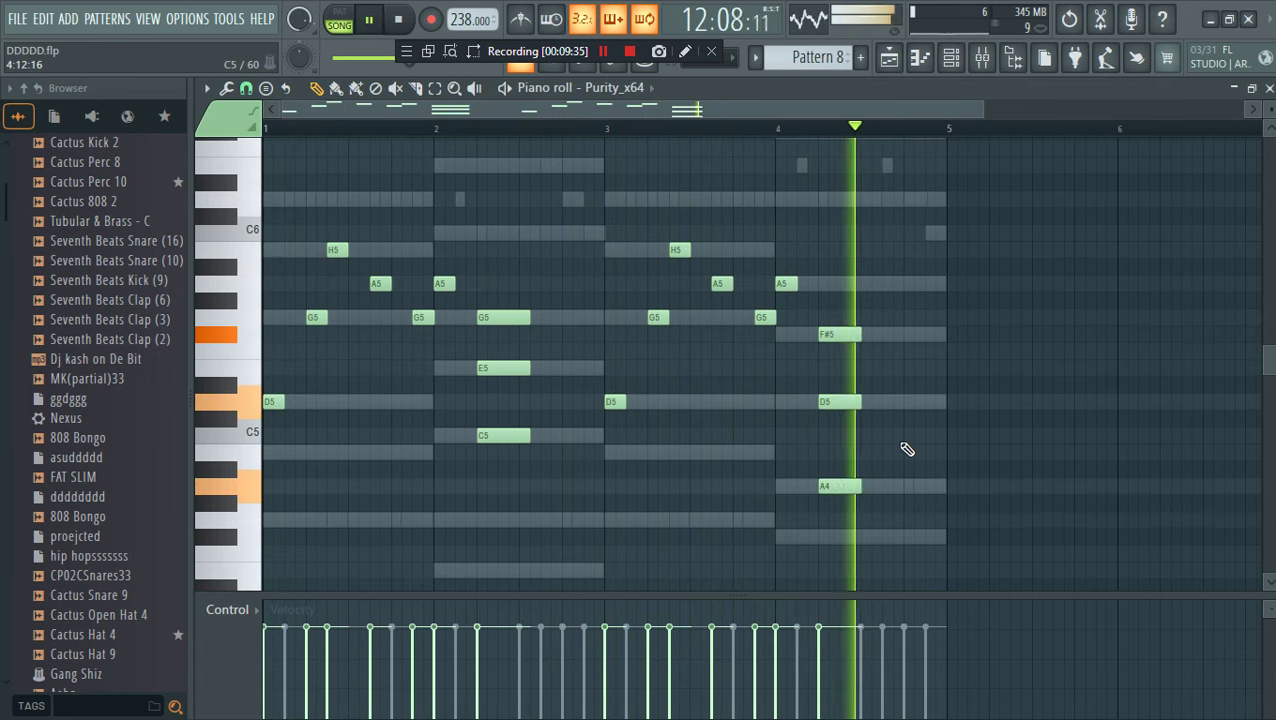
left_click(889, 60)
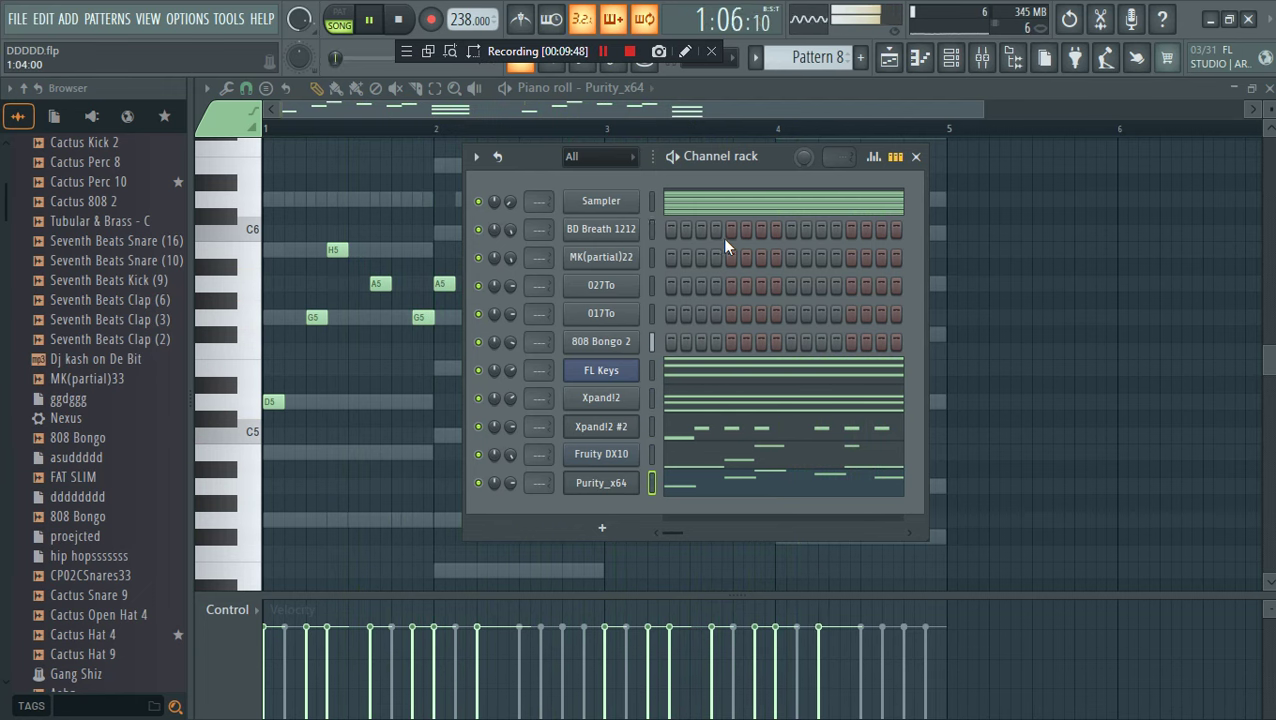
left_click(889, 60)
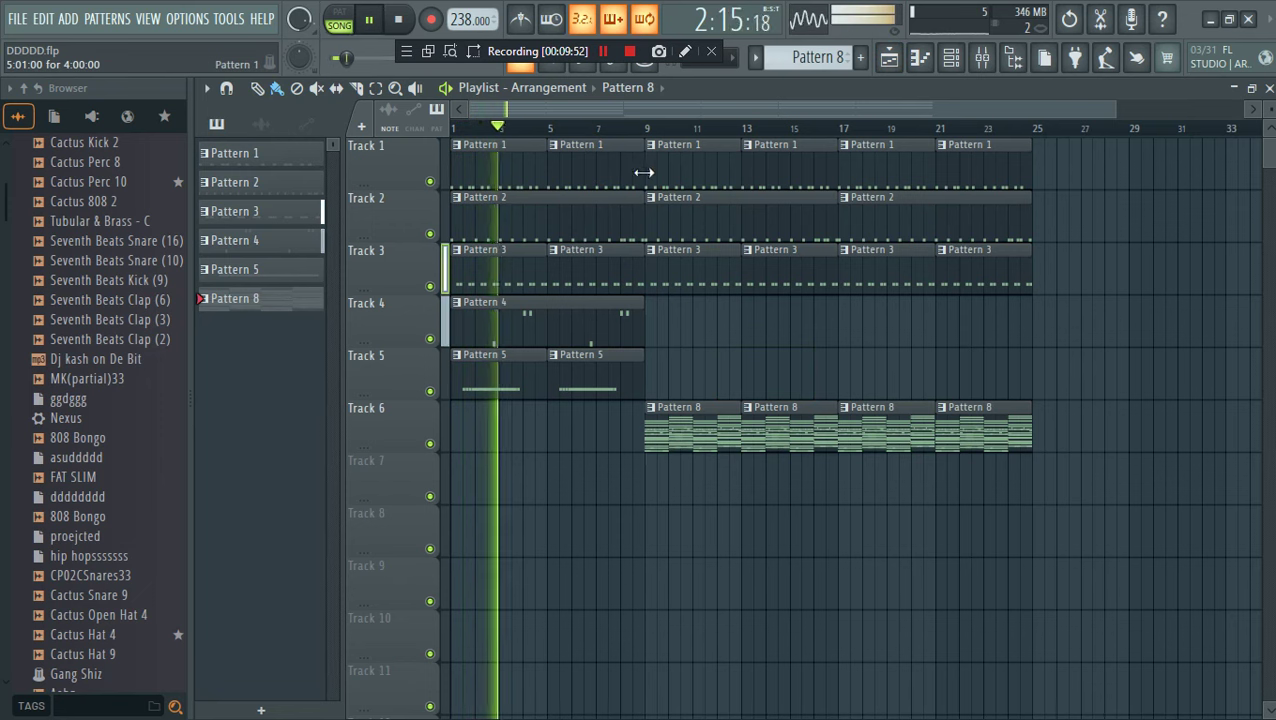
left_click(772, 320)
right_click(774, 328)
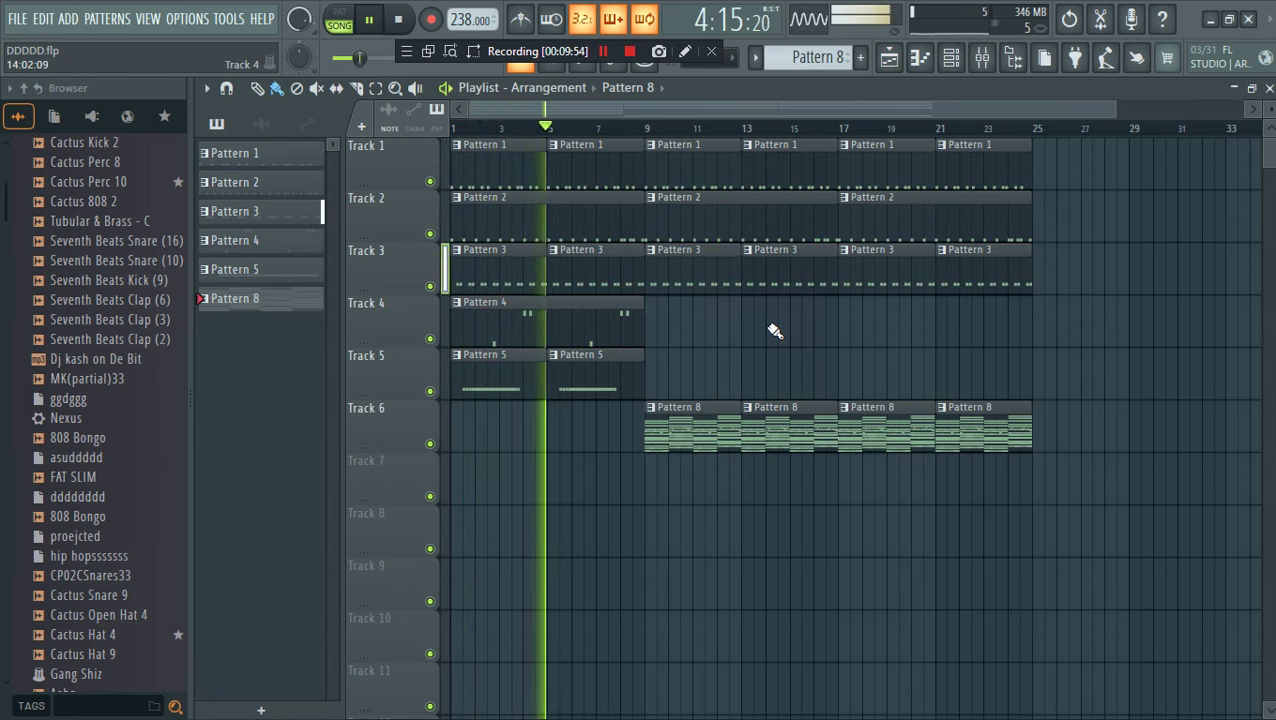
left_click(773, 329)
right_click(795, 331)
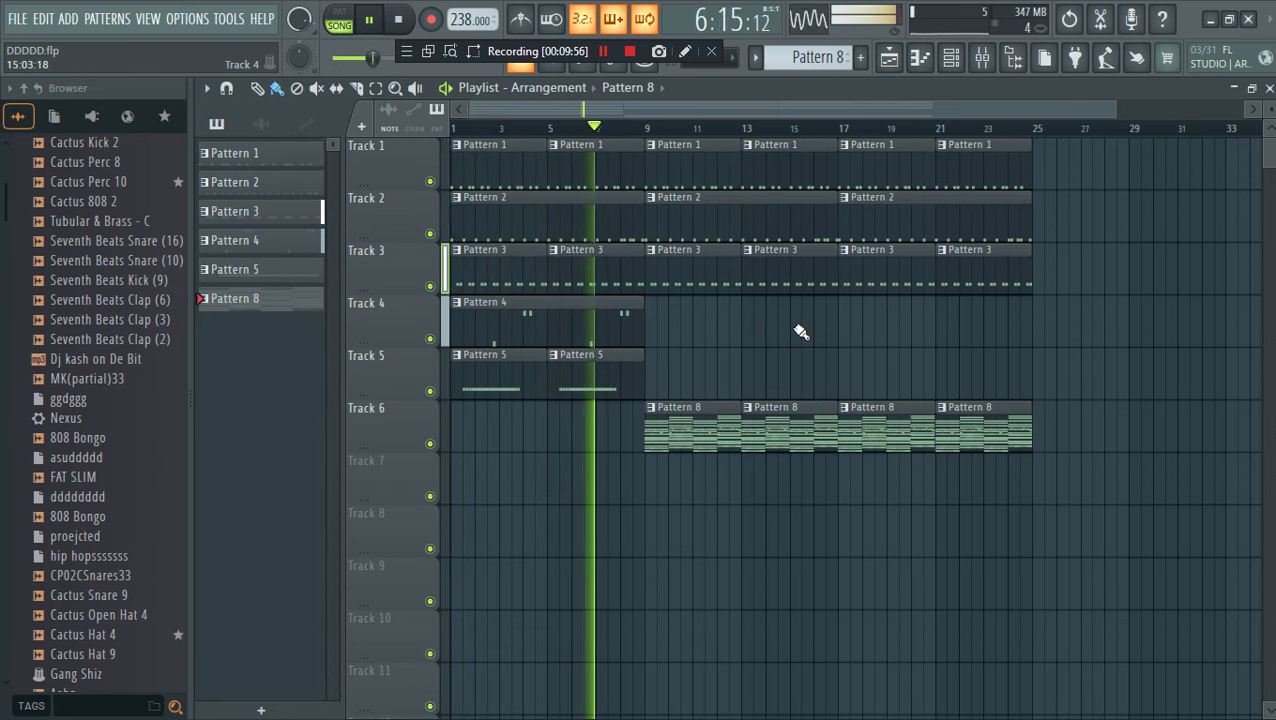
left_click(801, 332)
right_click(770, 331)
left_click(745, 330)
right_click(792, 331)
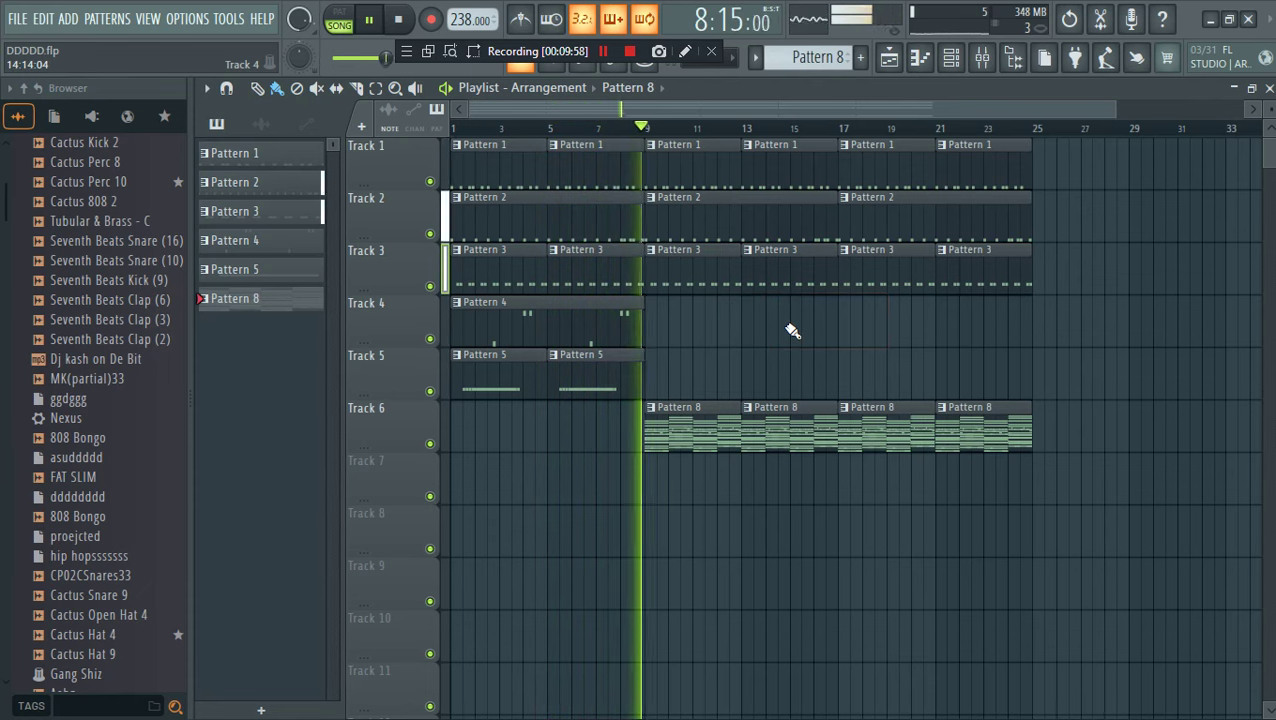
left_click(951, 58)
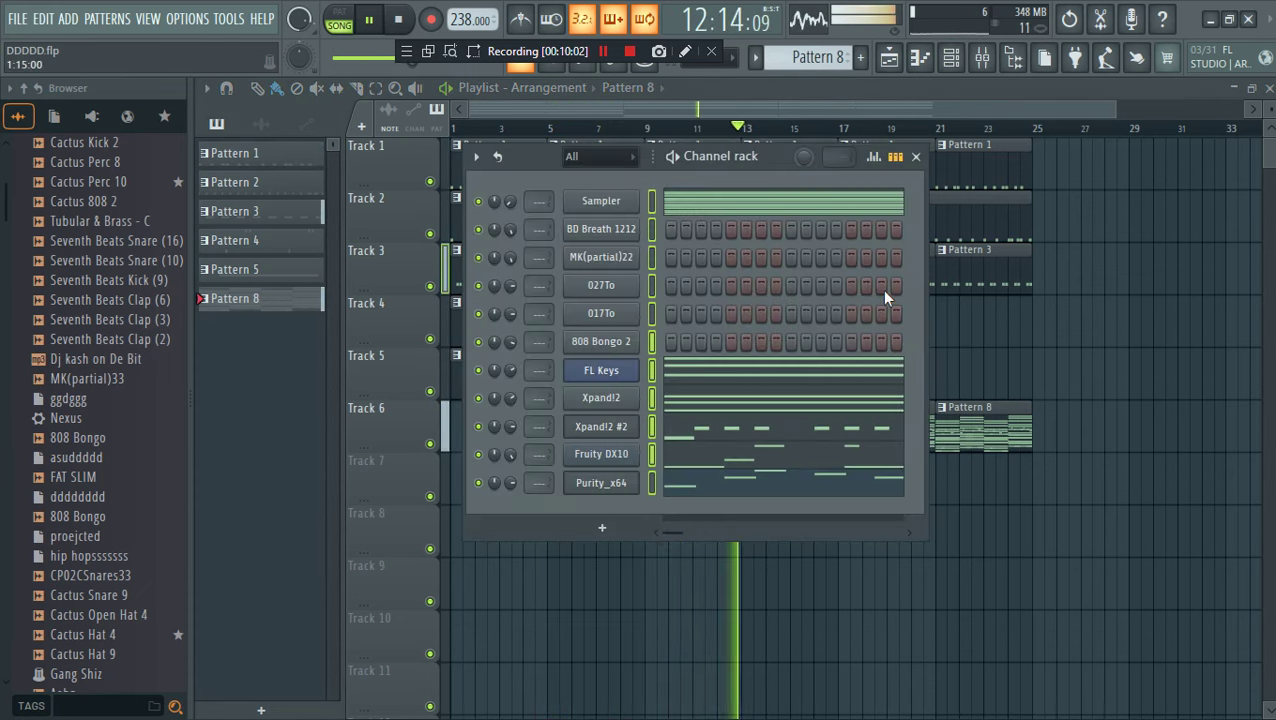
left_click(988, 336)
right_click(1032, 320)
left_click(1049, 320)
right_click(1085, 322)
left_click(1089, 319)
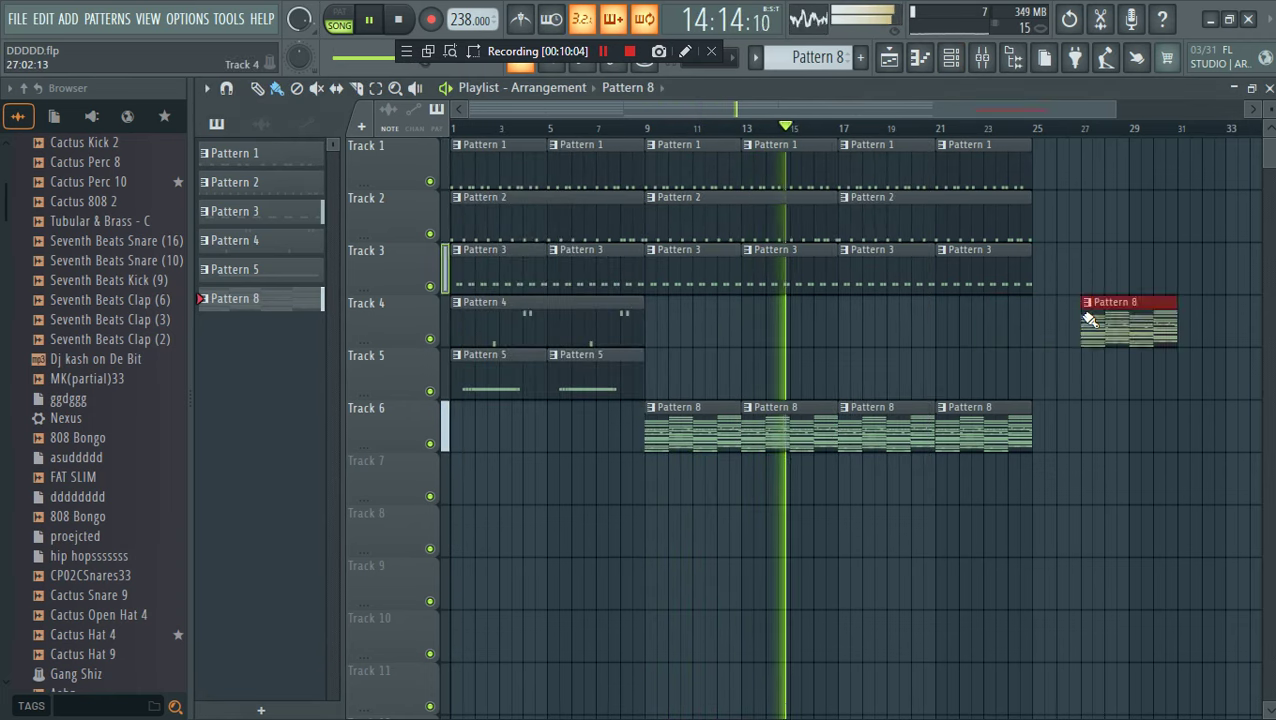
right_click(1089, 319)
Reopen the Purity_x64 piano roll in pattern mode and add eight-step G4 and H4 notes at the start of bar 1
left_click(952, 59)
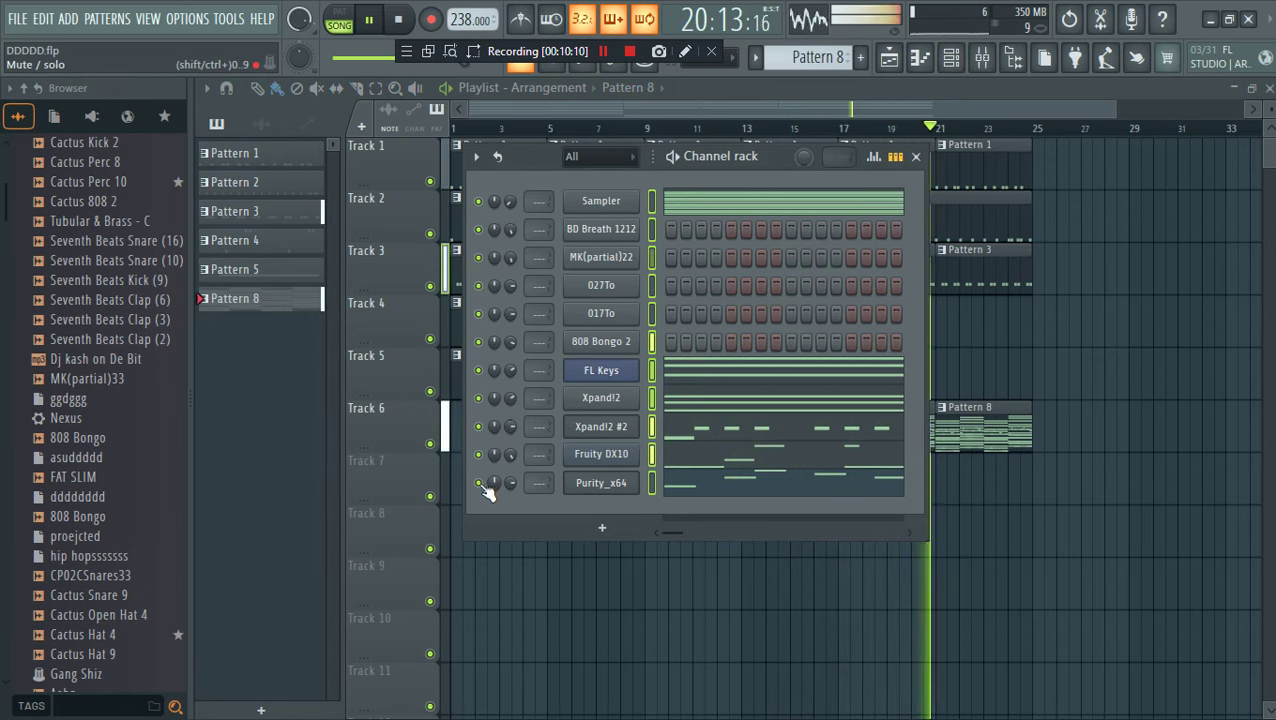
left_click(716, 482)
key("space")
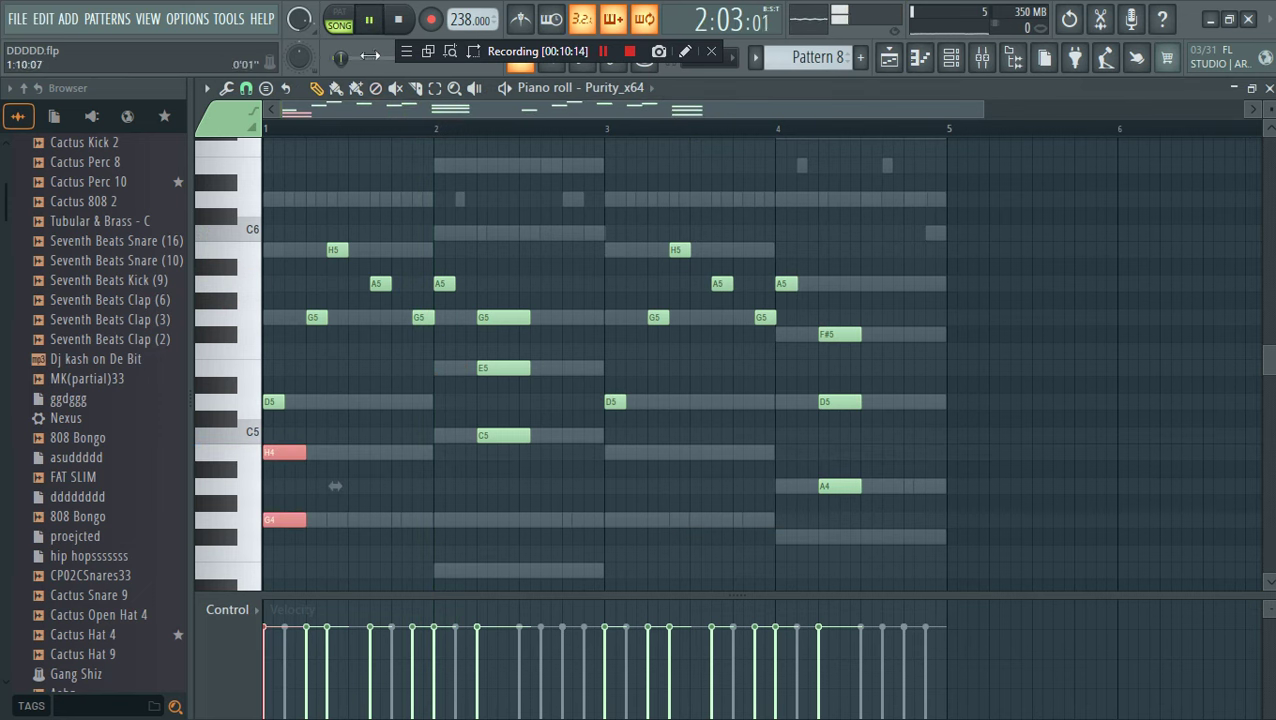
left_click(344, 27)
left_click_drag(311, 464, 357, 462)
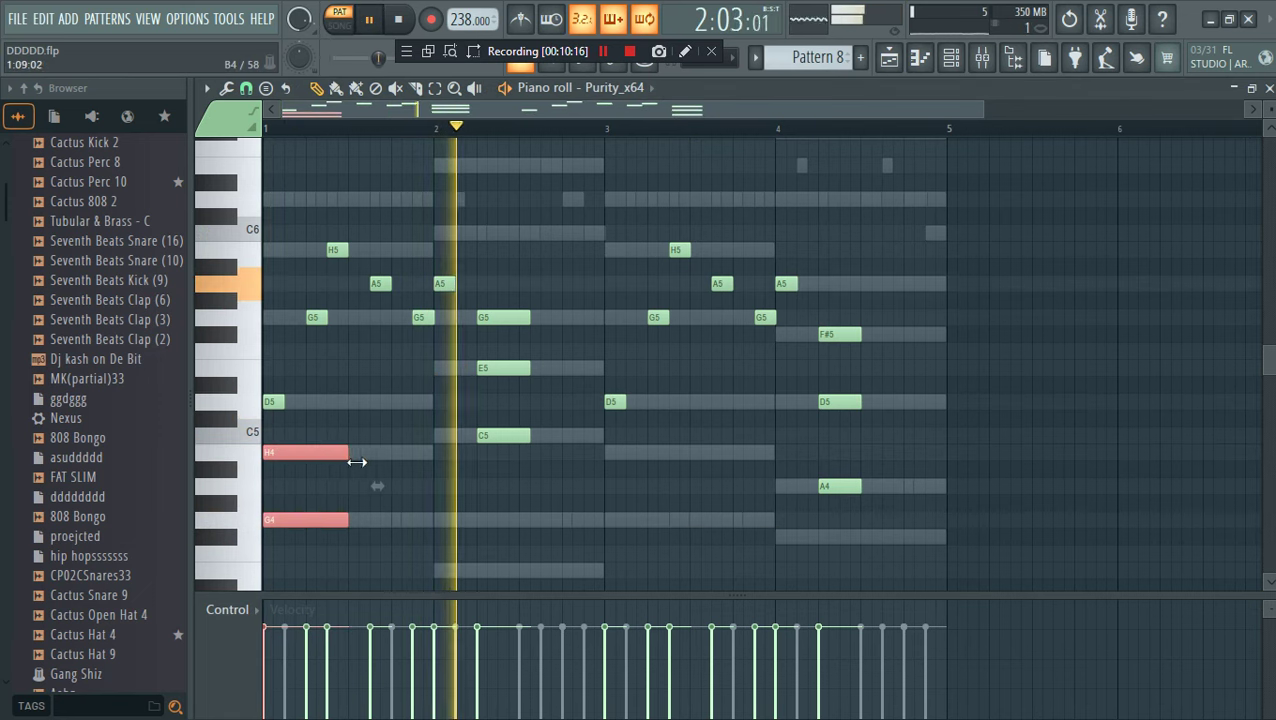
Add three-step G4 and C5 notes at the start of bar 2
left_click(456, 522)
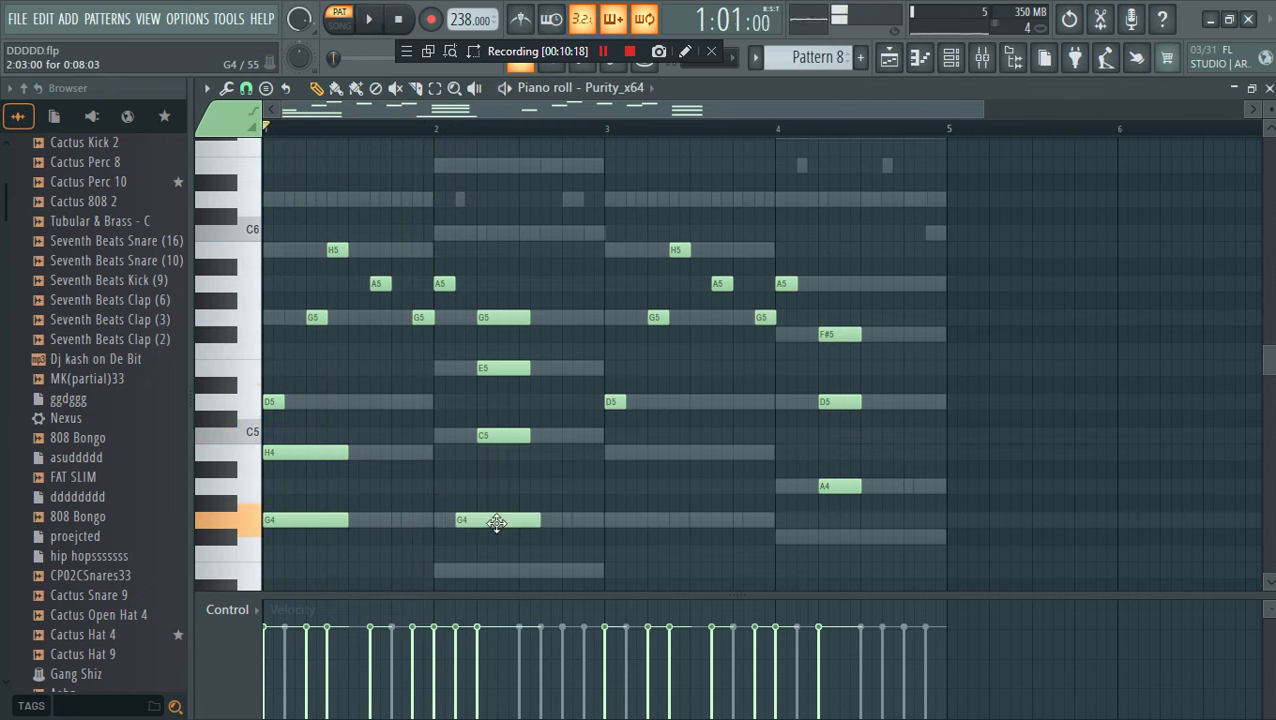
left_click_drag(516, 521, 464, 519)
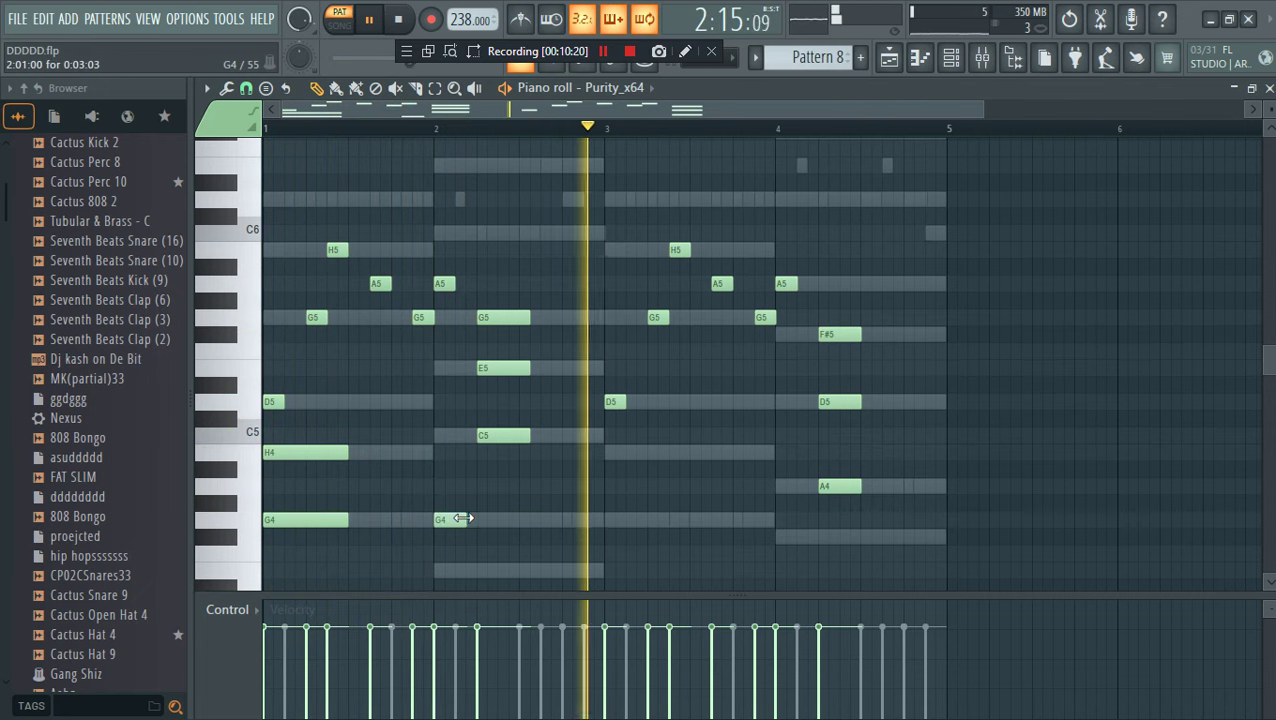
left_click(453, 429)
Add five-step C5 and E5 notes on step 11 of bar 2
left_click(570, 436)
left_click(570, 368)
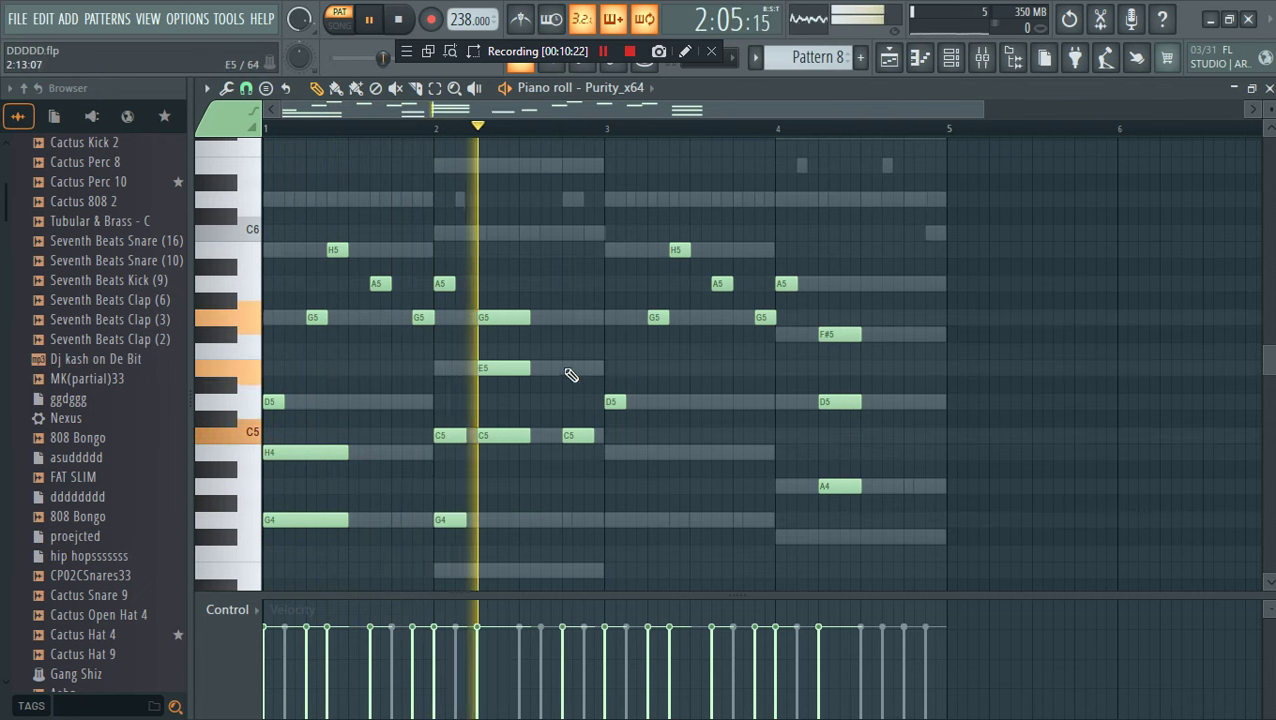
left_click_drag(610, 446, 596, 371)
Add three-step G4 and H4 notes at the start of bar 3 and a five-step D5, A4 and F#4 chord on step 11 of bar 4
left_click(621, 521)
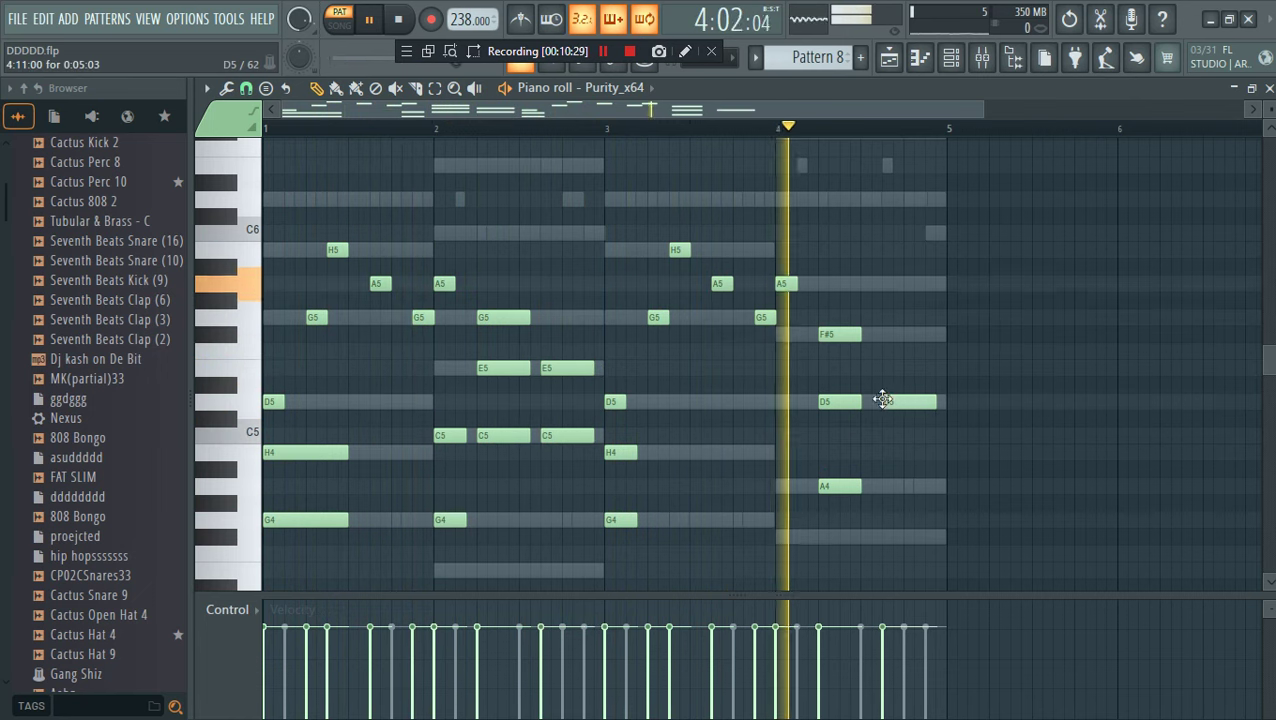
left_click(884, 487)
left_click(915, 537)
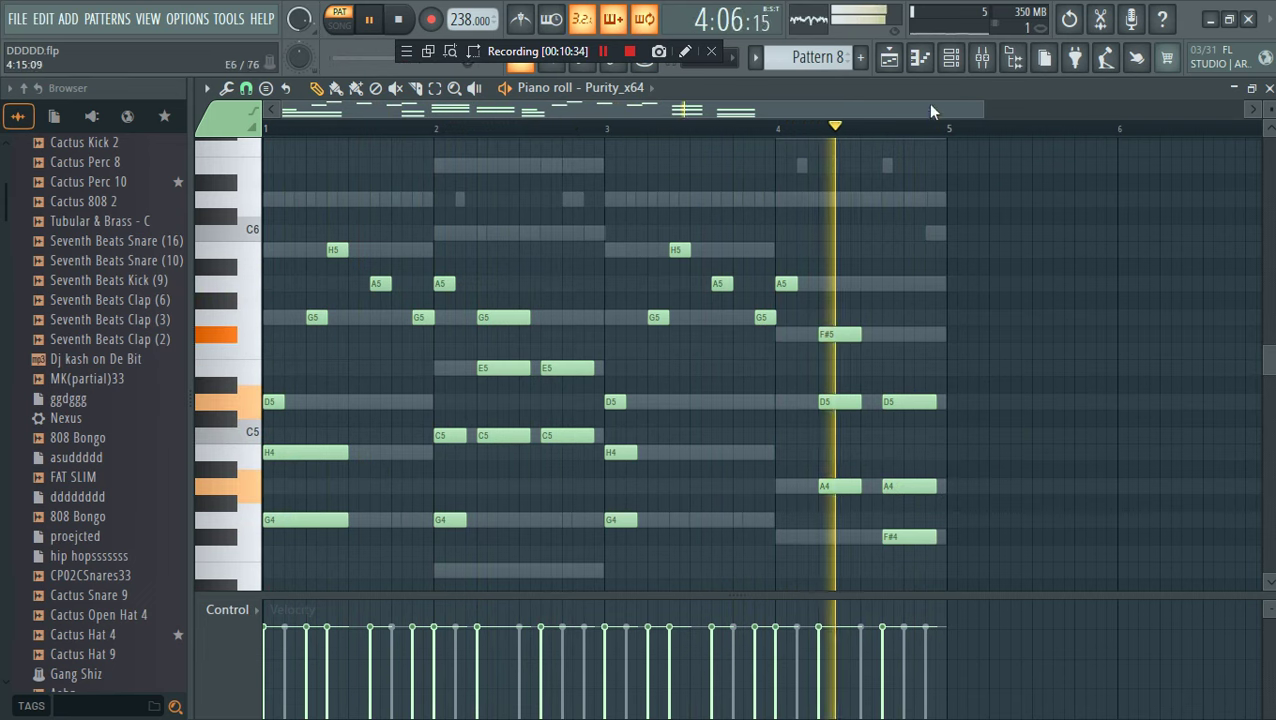
Return to the playlist, play the song from around bar 10 and mute the Xpand!2 #2 channel
left_click(951, 58)
left_click(955, 60)
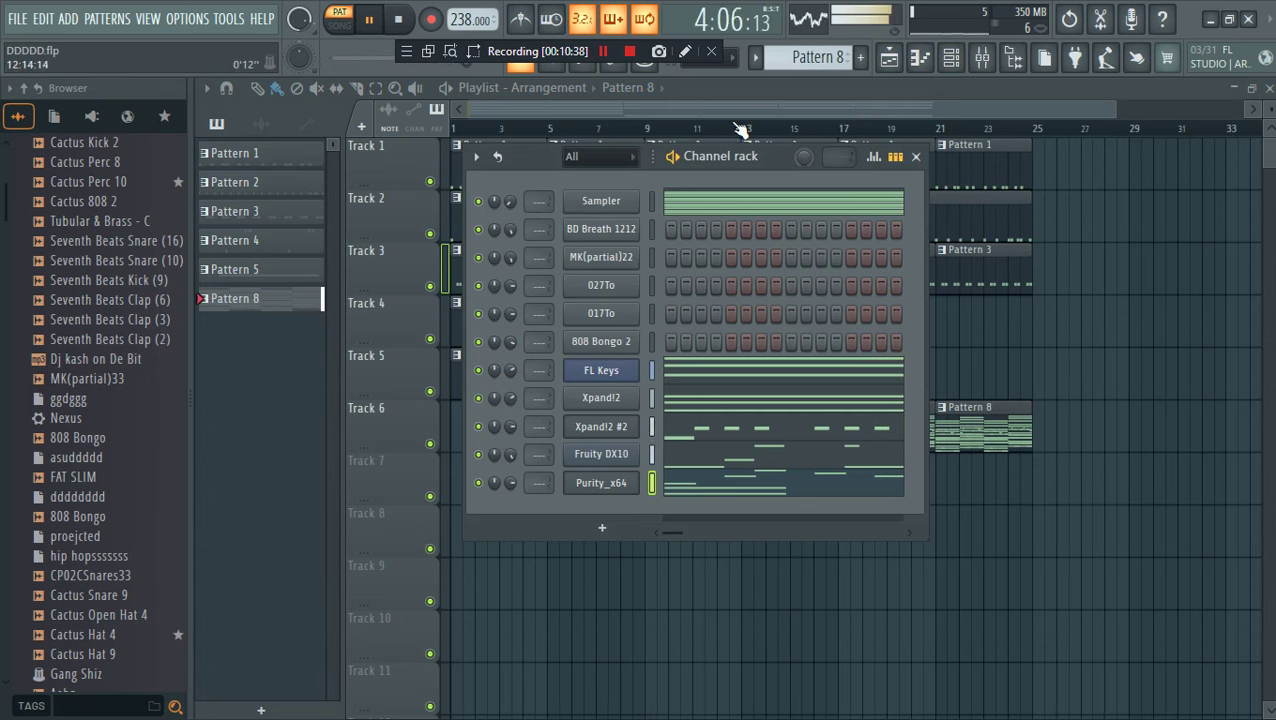
left_click(668, 131)
left_click(949, 60)
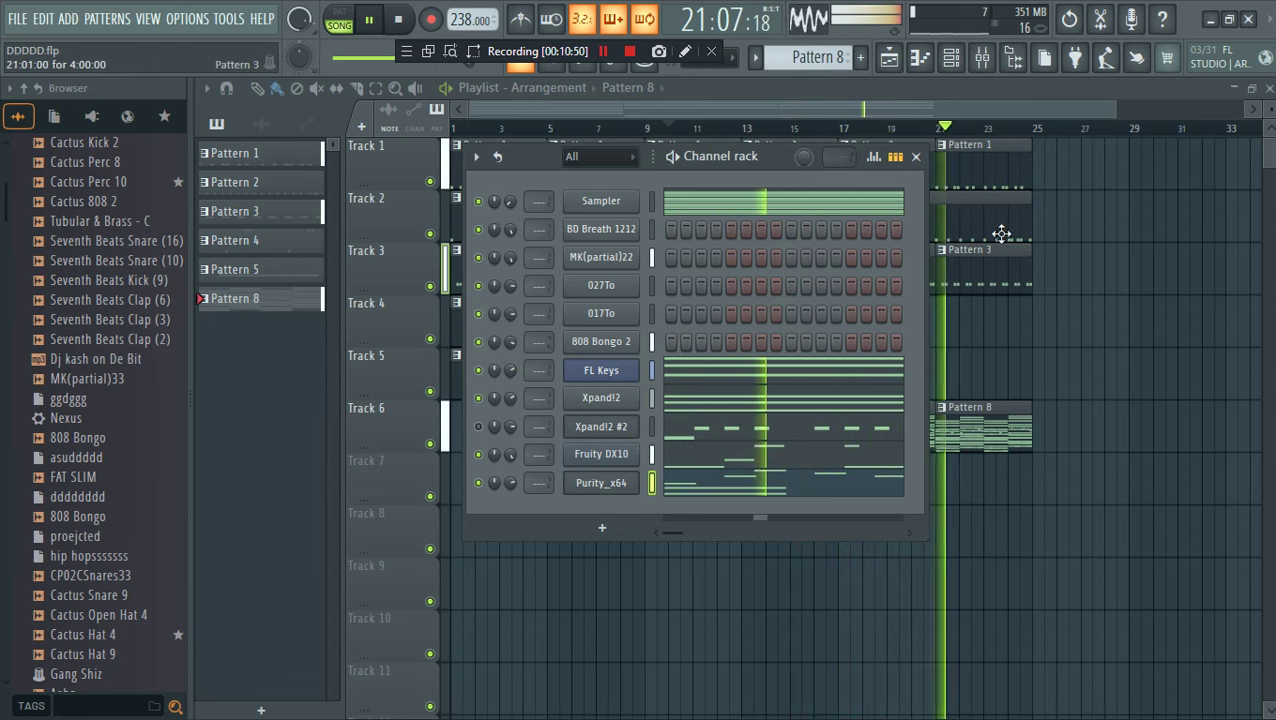
Split Pattern 8 by channel and delete the resulting clips from tracks 6 and 7 in the playlist
left_click(915, 156)
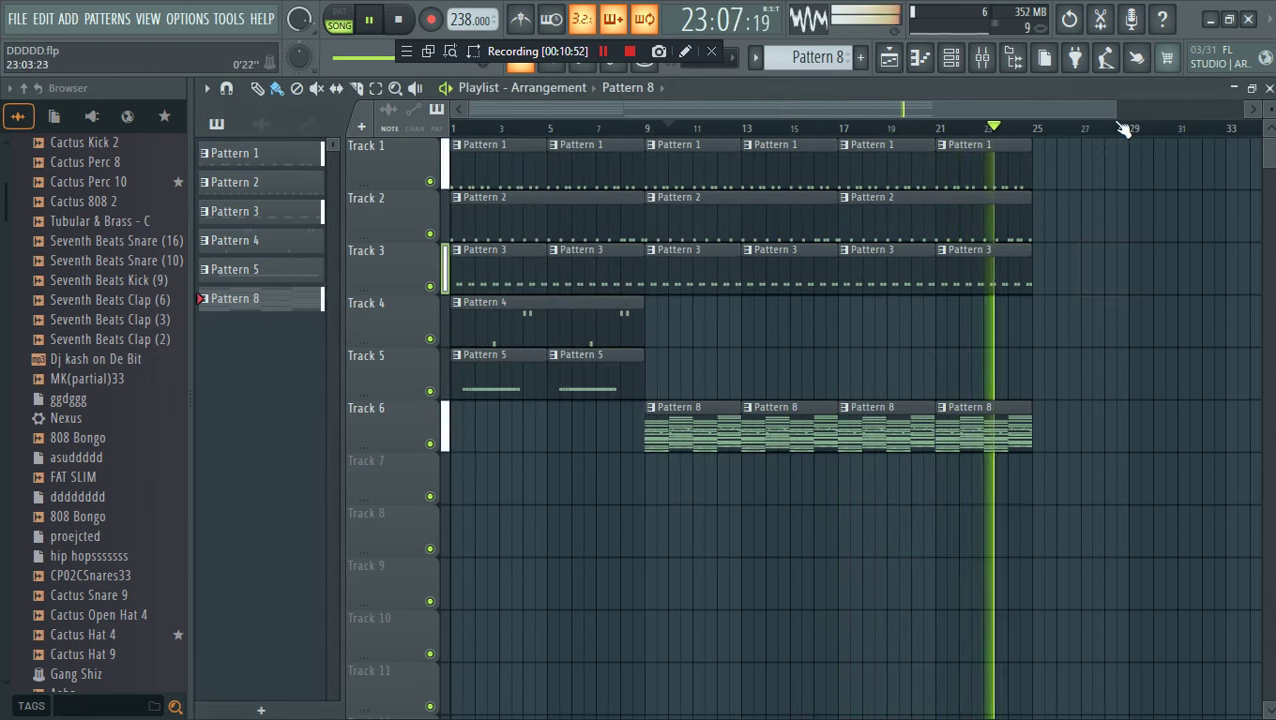
right_click(248, 298)
left_click(331, 590)
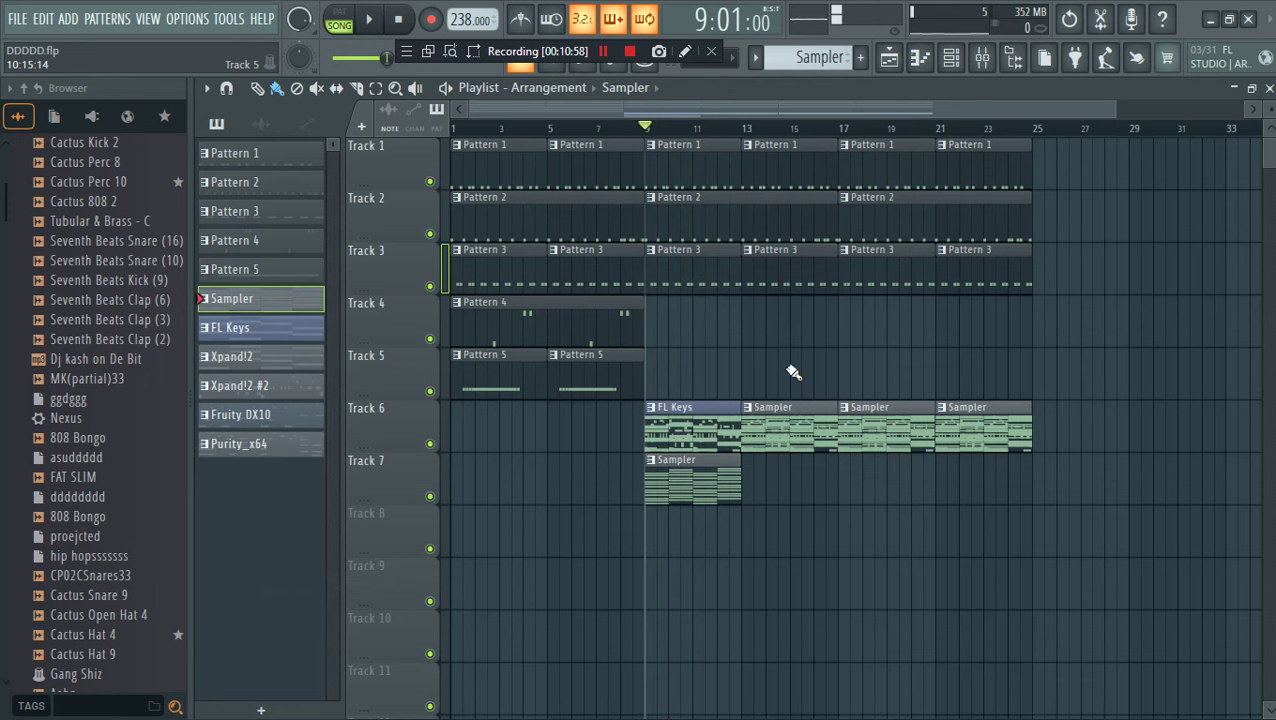
left_click_drag(1070, 520, 660, 405)
key("Delete")
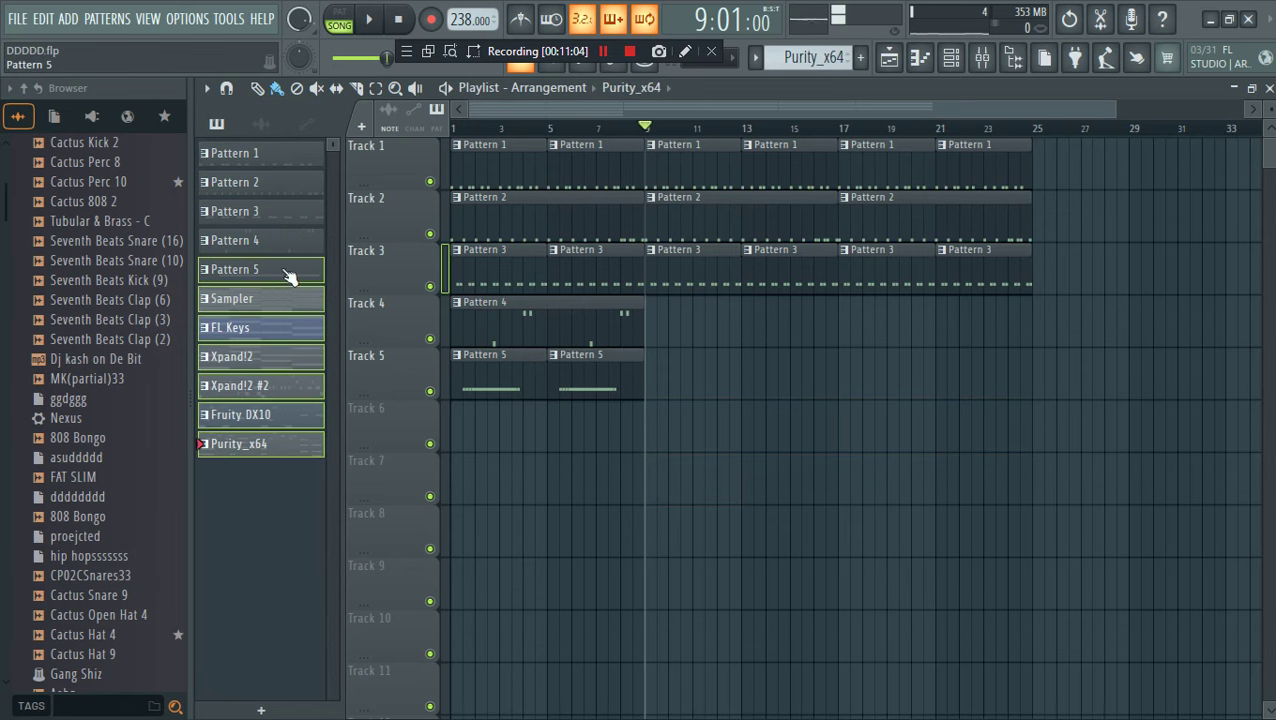
Place Pattern 5 and the split patterns from Sampler to Purity_x64 at bar 9 on tracks 4 to 10, and play from bar 8
left_click_drag(289, 276, 650, 330)
key("space")
left_click(622, 130)
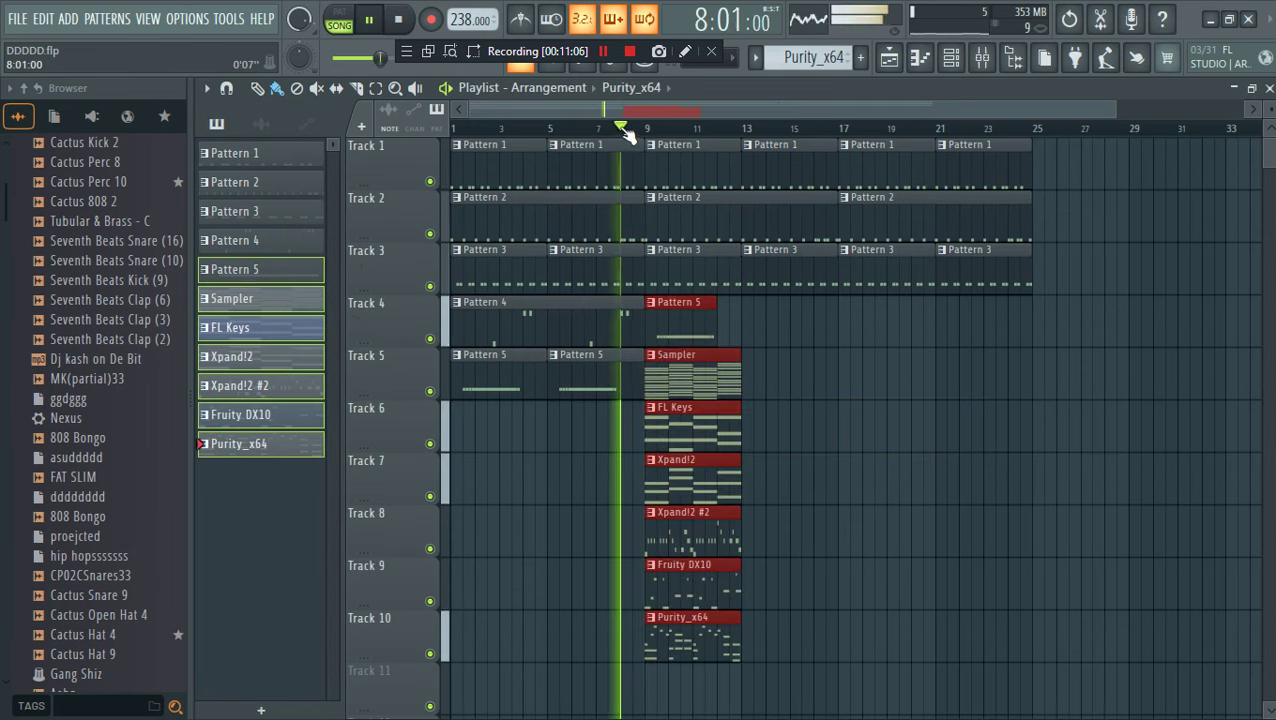
Remove the Fruity DX10 clip from track 9 and restart playback from bar 8
scroll(740, 490, "down", 2)
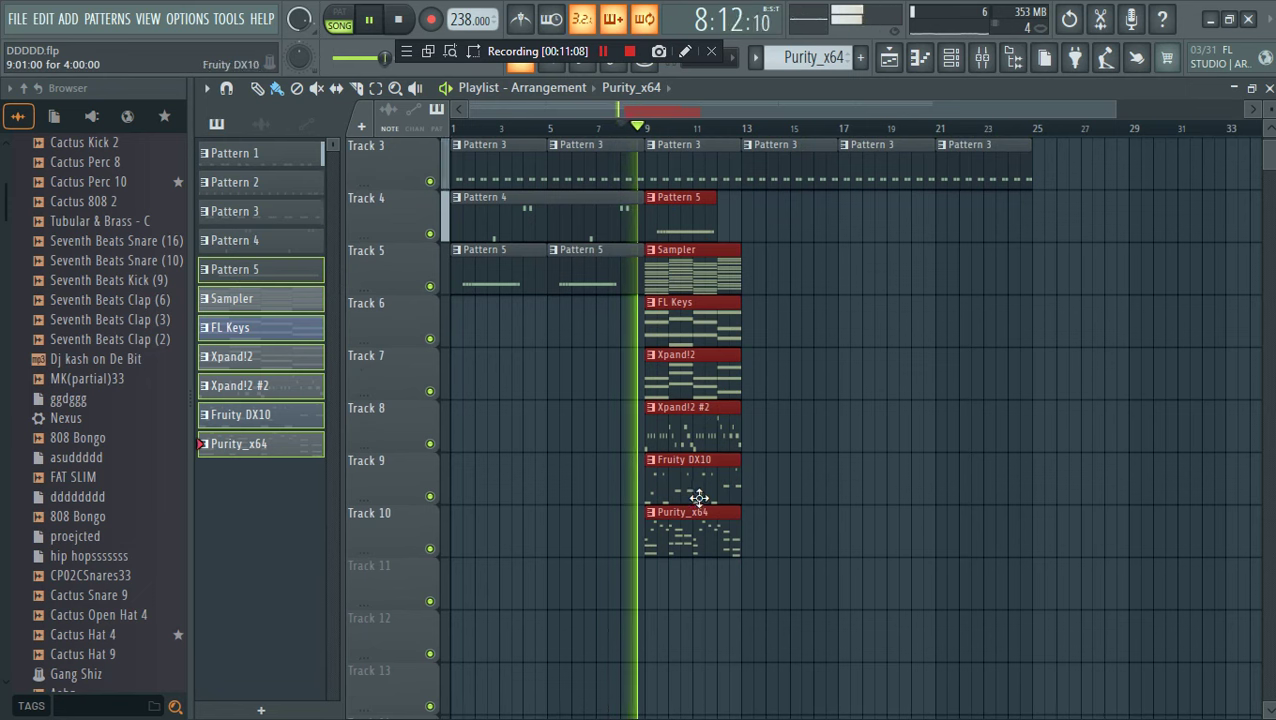
key("space")
key("space")
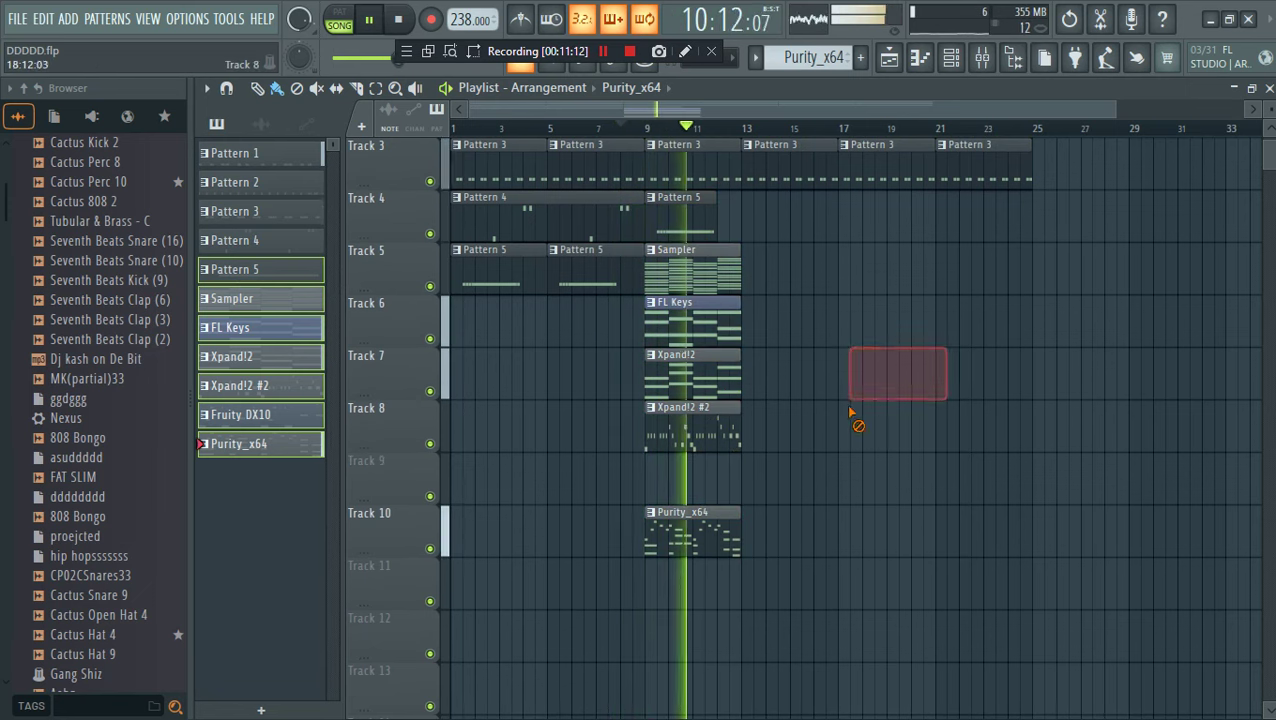
key("space")
key("space")
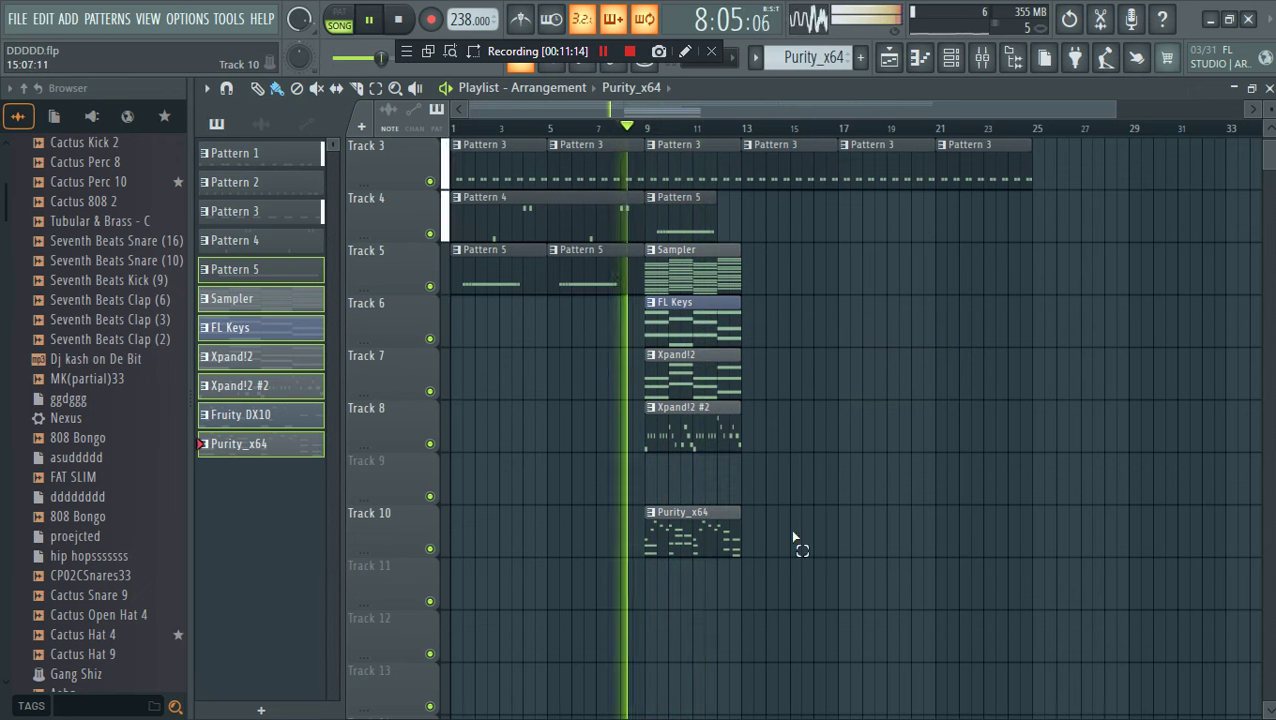
Duplicate the bar 9 clips on tracks 4 to 10 so they repeat through bar 24
left_click_drag(796, 538, 687, 233)
left_click_drag(688, 234, 786, 234)
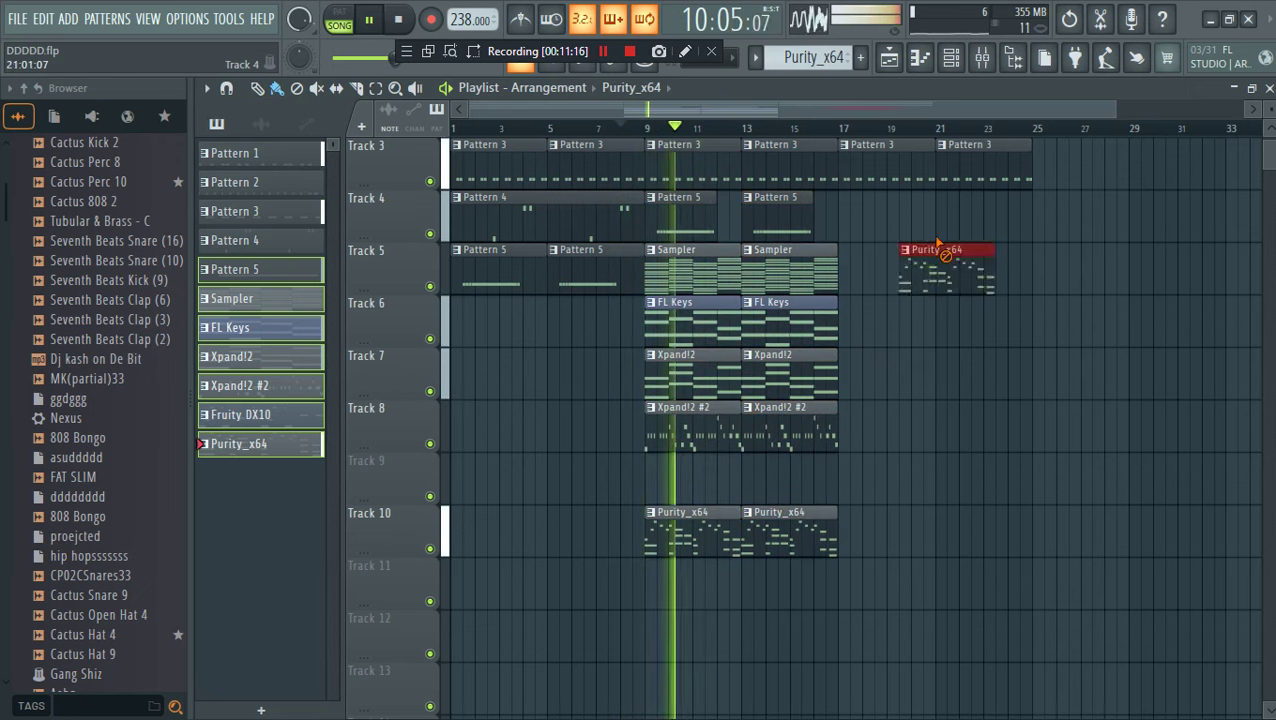
mouse_move(900, 607)
left_mouse_down()
mouse_move(726, 245)
mouse_move(683, 194)
left_mouse_up()
key("ctrl+b")
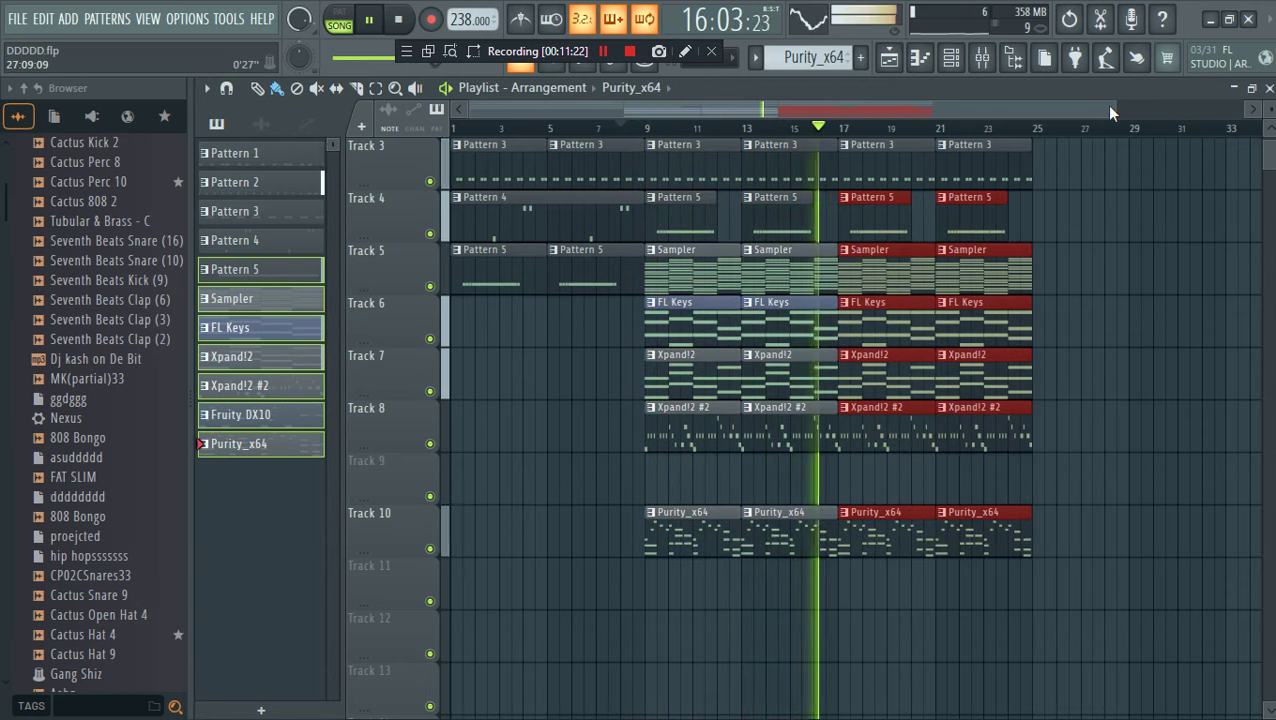
Duplicate the bars 9 to 24 clips on tracks 3 to 10 to start at bar 25
left_click_drag(1113, 111, 1252, 111)
scroll(851, 428, "down", 1)
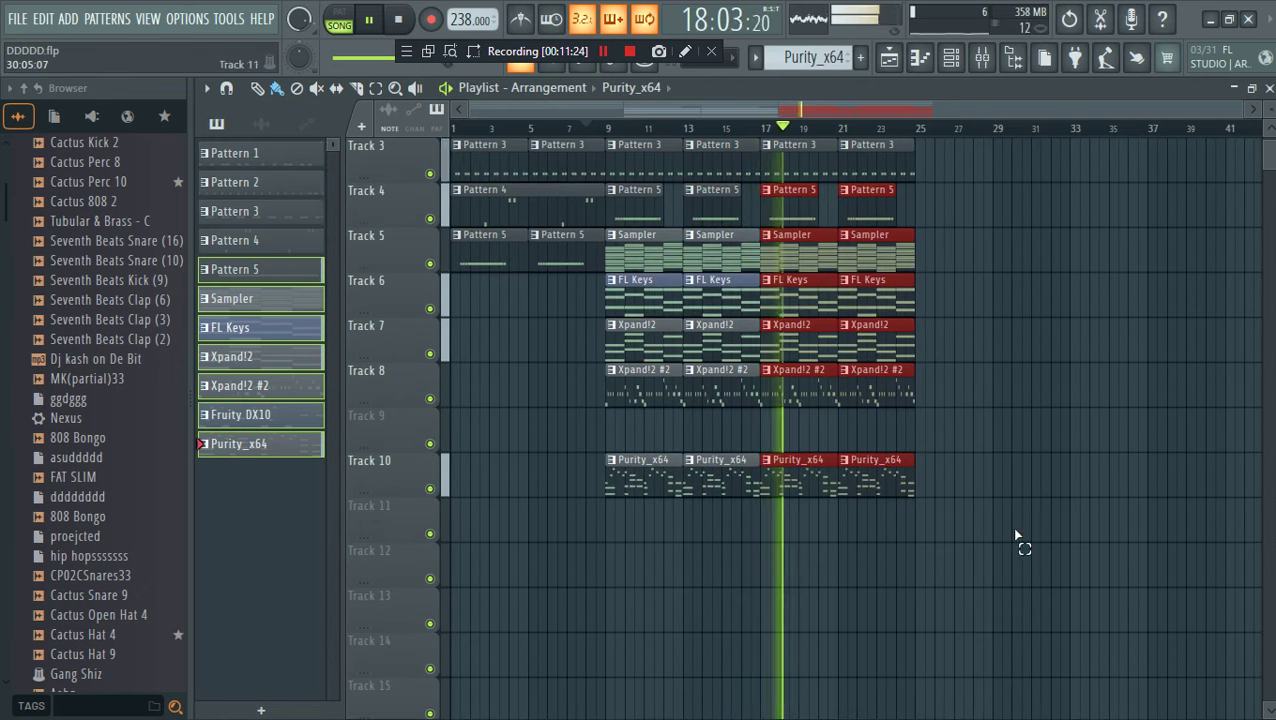
left_click_drag(1015, 537, 640, 145)
key("ctrl+b")
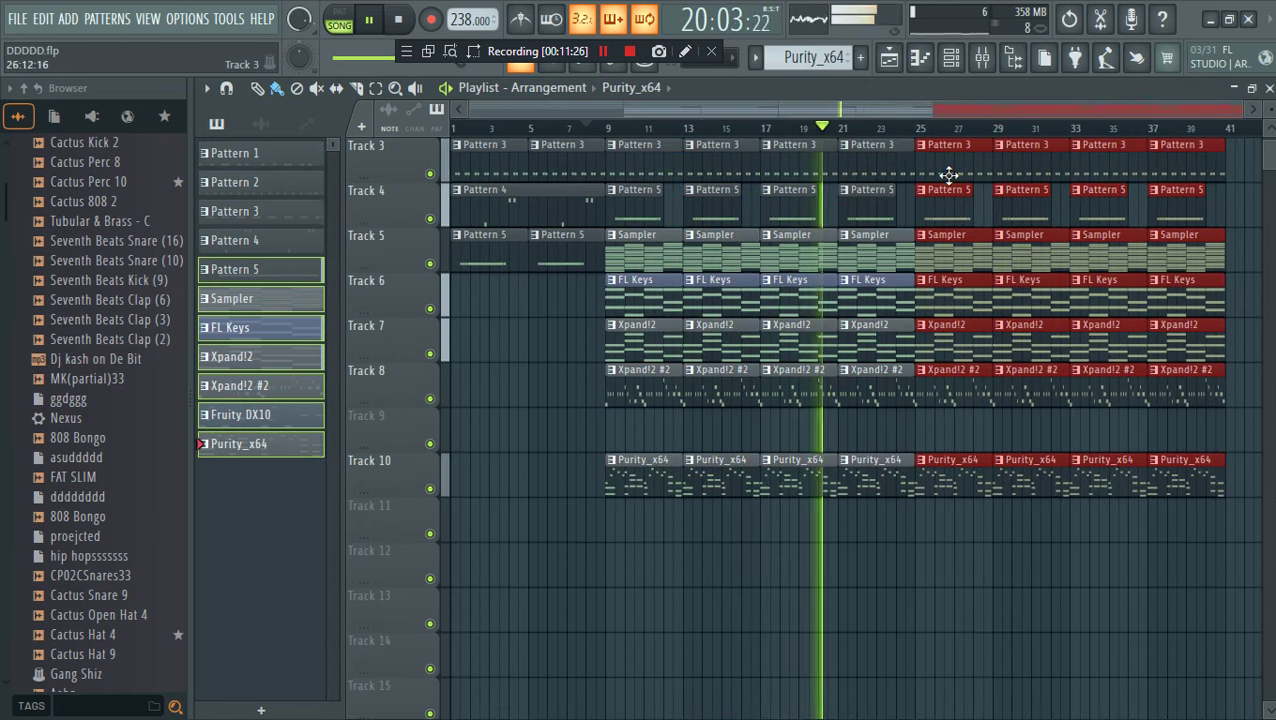
Place a Fruity DX10 clip at bar 25 on track 11 and delete the Pattern 3 and Pattern 5 clips at bars 25 and 29
left_click(308, 415)
left_click(925, 541)
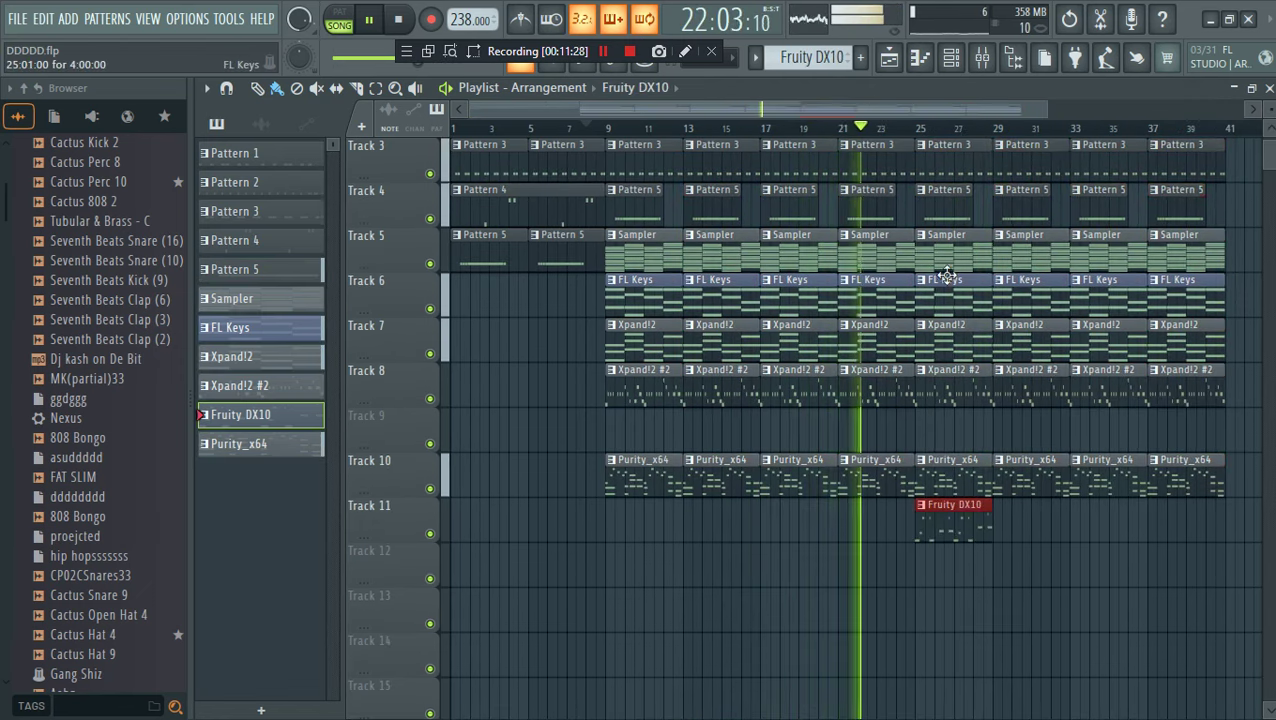
scroll(950, 217, "up", 2)
right_click(948, 264)
right_click(951, 296)
right_click(1025, 265)
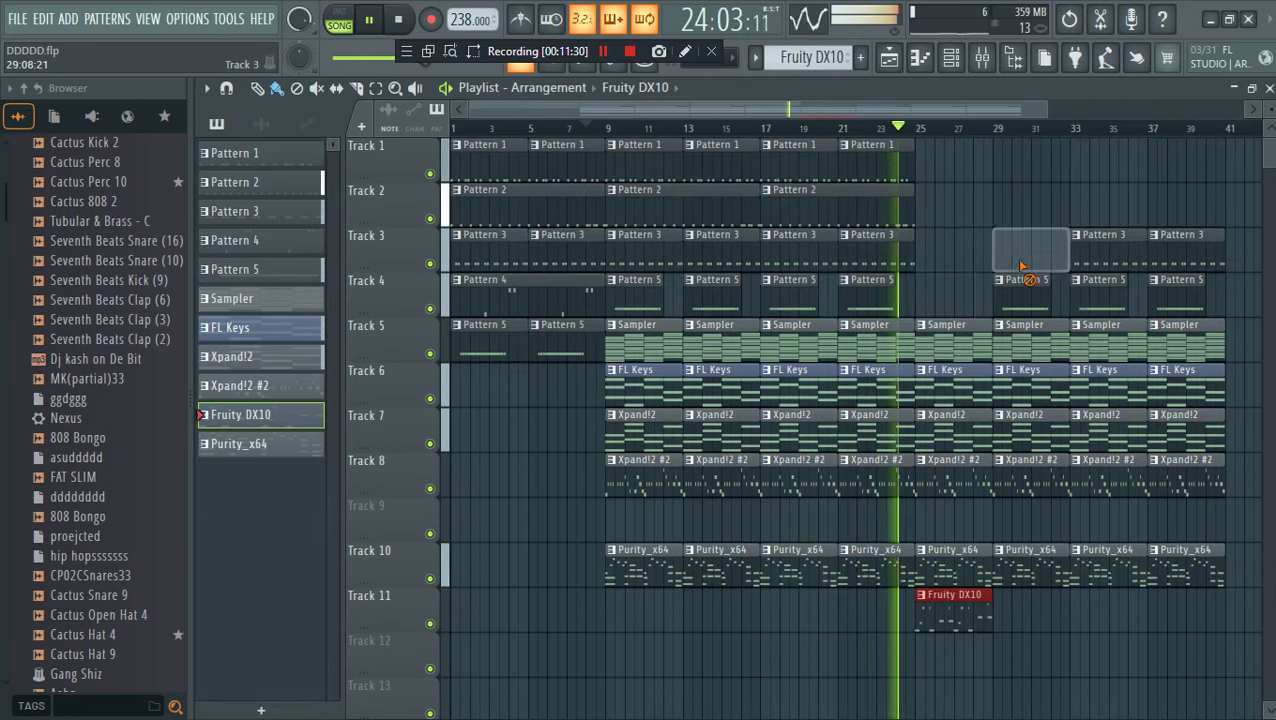
right_click(1025, 294)
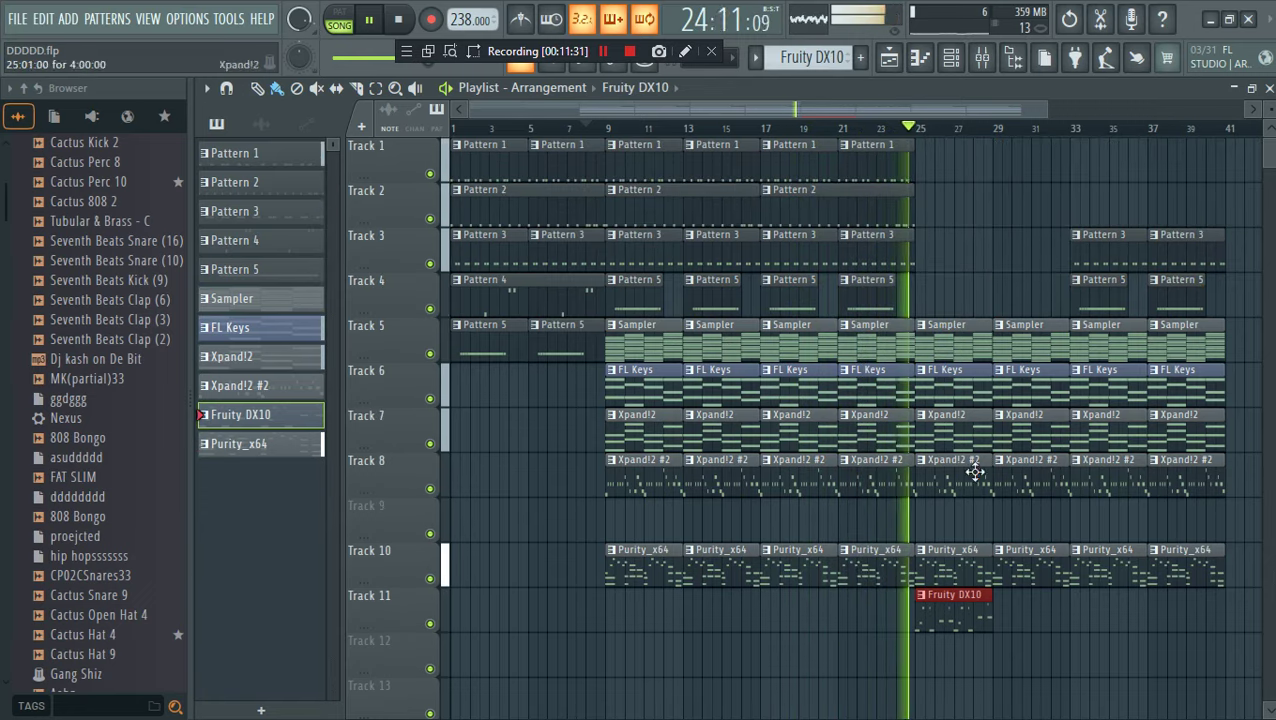
Delete the Xpand!2 #2 clip at bar 25, unmute the Xpand!2 #2 channel and restart playback
left_click(951, 57)
left_click(480, 428)
key("space")
key("space")
left_click(916, 157)
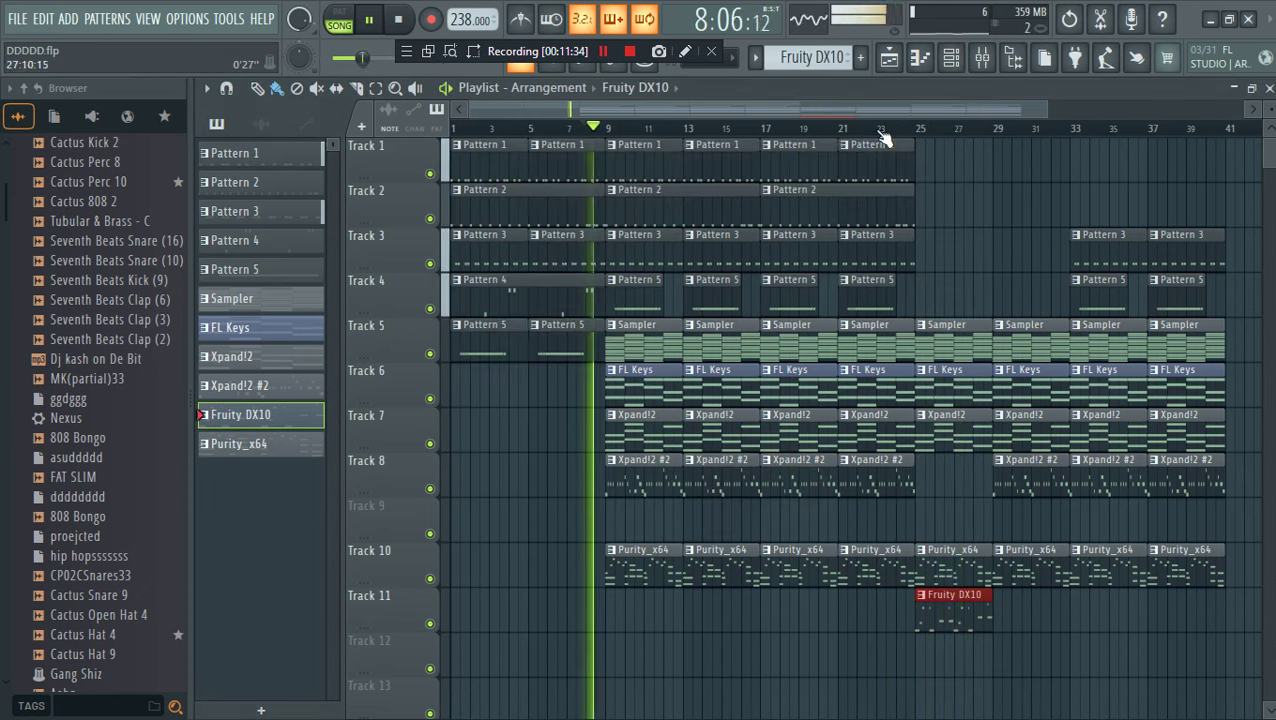
Play from around bar 22 and duplicate the bars 17 to 24 clips of Patterns 1, 2 and 3 to bar 25
left_click(867, 128)
left_click_drag(946, 268, 828, 132)
key("ctrl+b")
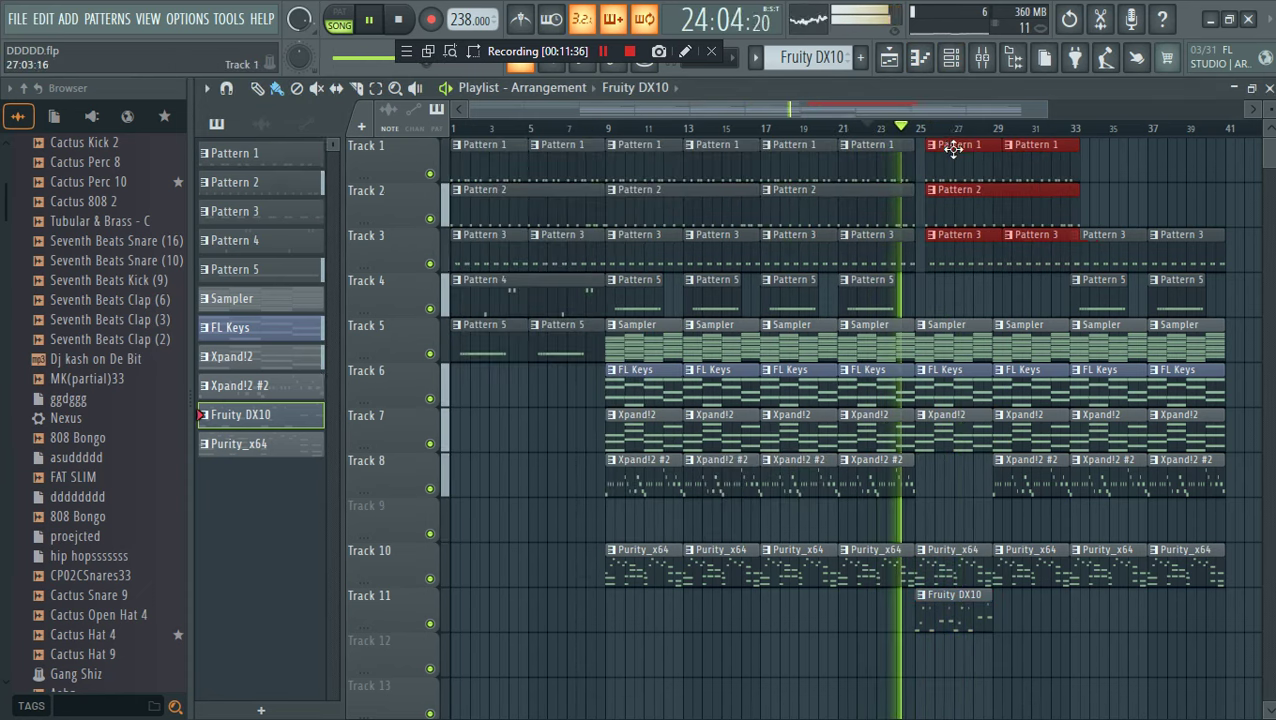
Delete the Xpand!2 #2 clips on track 8 from bar 9 up to bar 33 and restart playback
left_click_drag(898, 482, 652, 495)
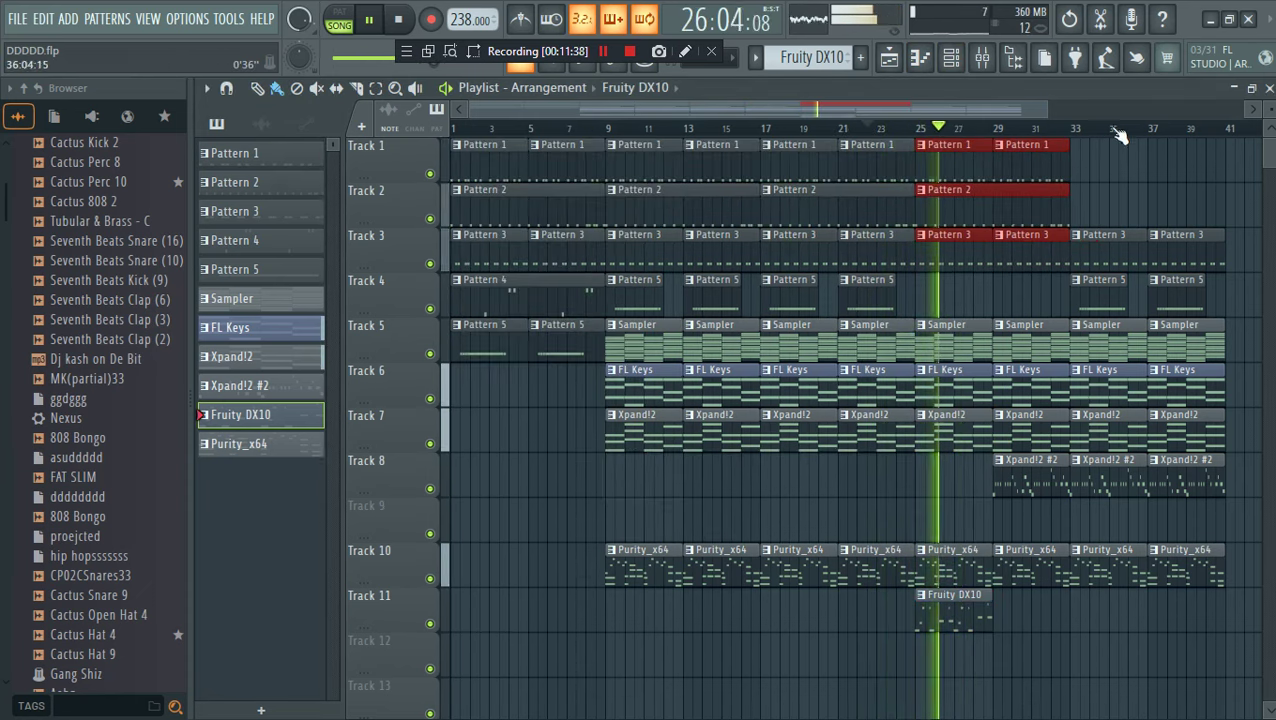
key("space")
key("space")
left_click_drag(1050, 114, 1262, 116)
right_click(858, 482)
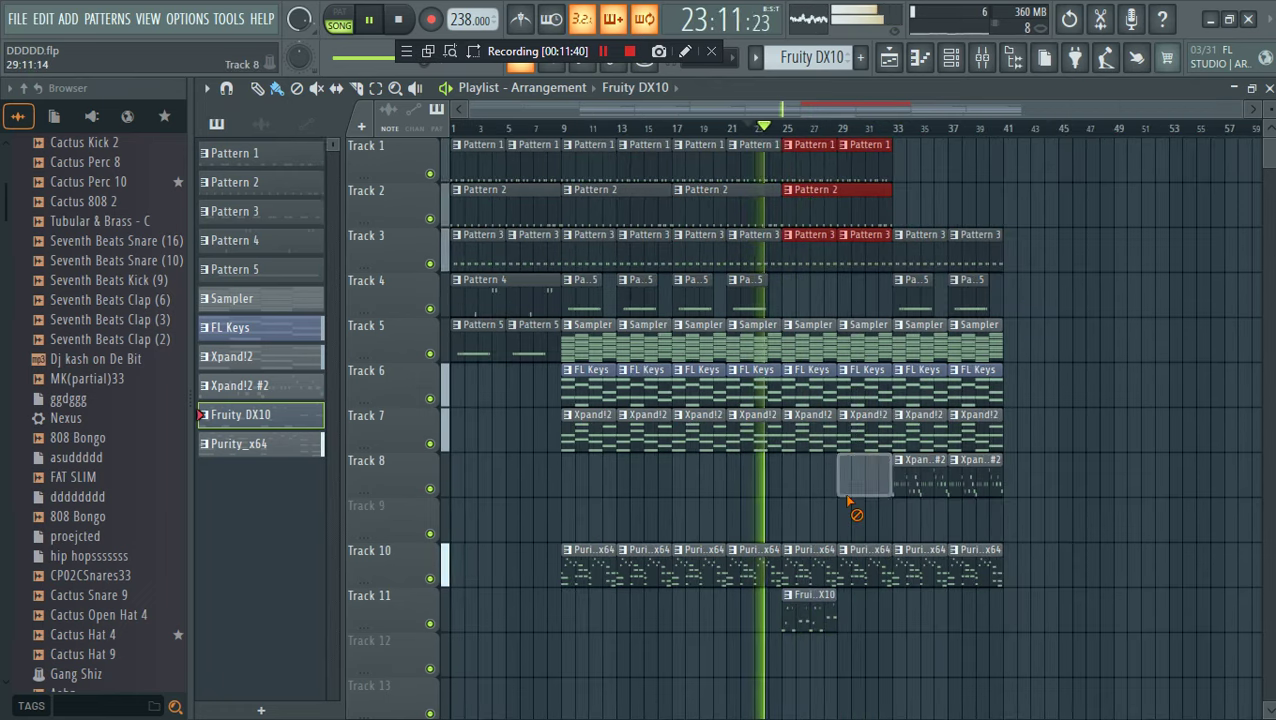
left_click(1064, 272)
right_click(1066, 272)
left_click(1070, 268)
right_click(1072, 267)
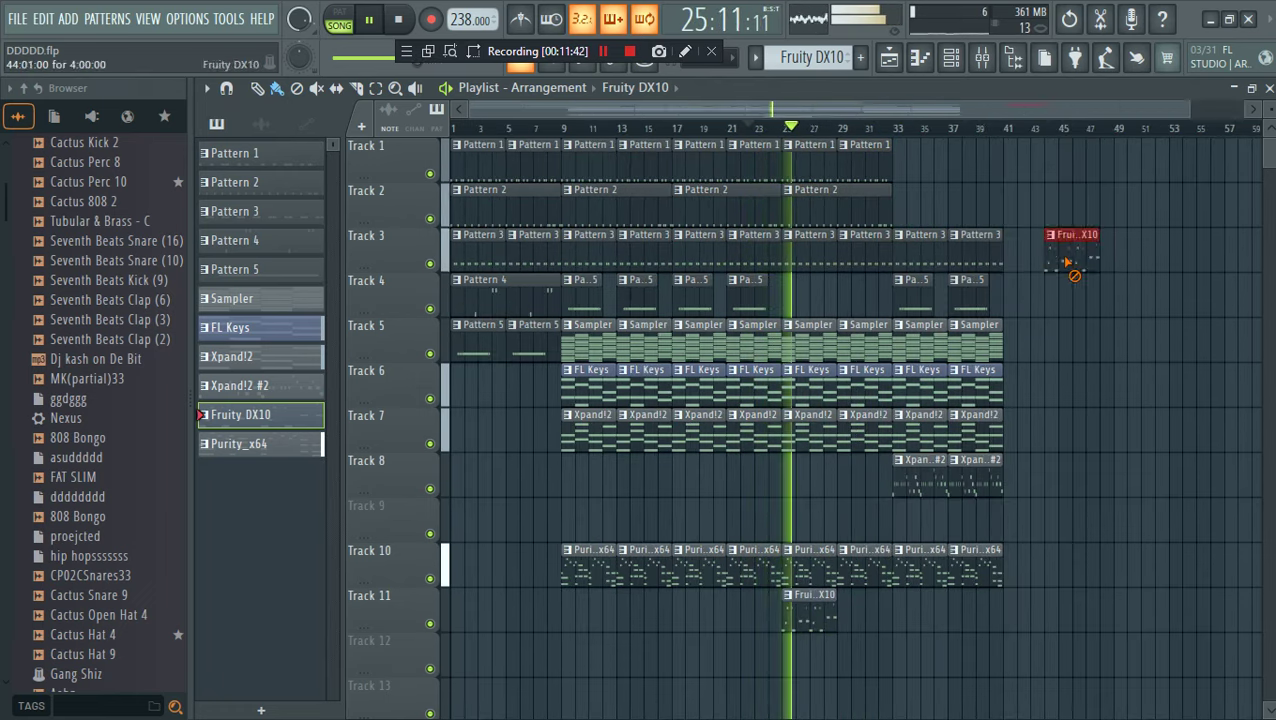
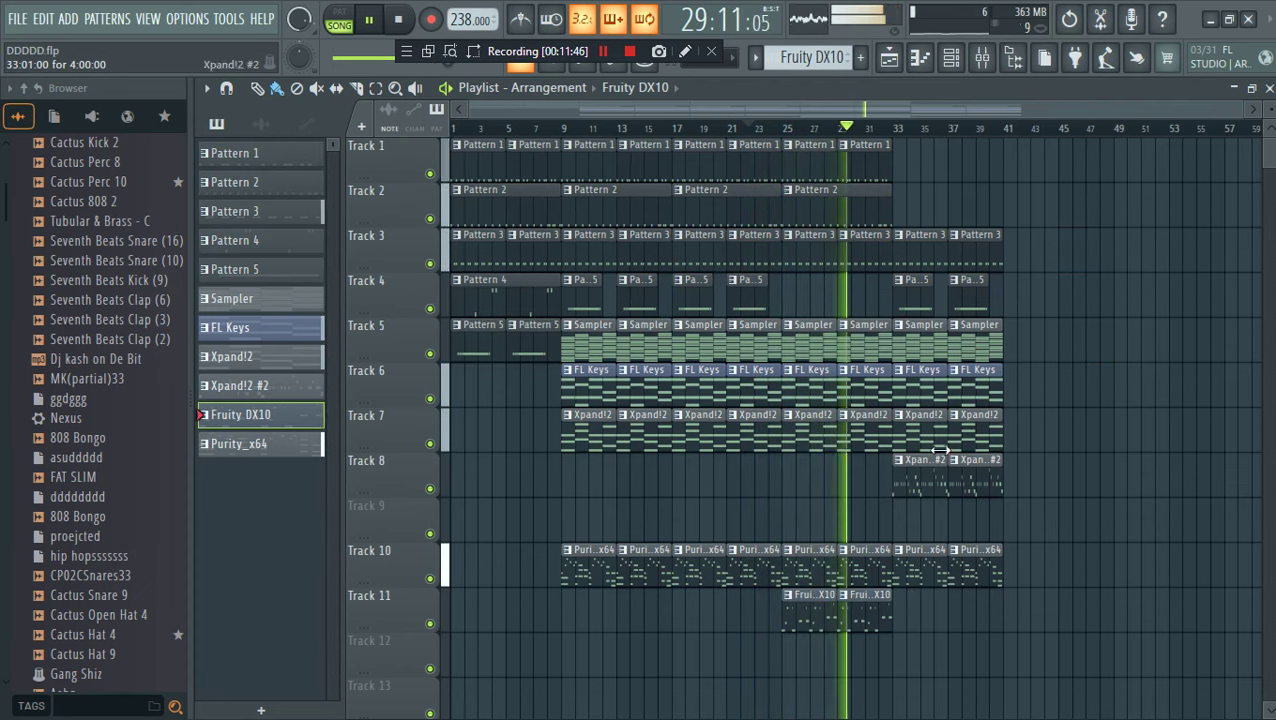
Repeat the Fruity DX10 clip at bar 29 on track 11 and delete the Pattern 3 and Pattern 5 clips at bars 33 and 37
right_click(962, 297)
key("space")
key("space")
right_click(928, 254)
right_click(995, 255)
Copy the bars 25 to 32 clips of Patterns 1, 2 and 3 to bar 33 on tracks 1 to 3
mouse_move(1018, 270)
left_mouse_down()
mouse_move(862, 165)
mouse_move(790, 152)
left_mouse_up()
mouse_move(809, 160)
left_mouse_down()
mouse_move(945, 165)
mouse_move(920, 168)
left_mouse_up()
left_click(1042, 205)
right_click(1044, 205)
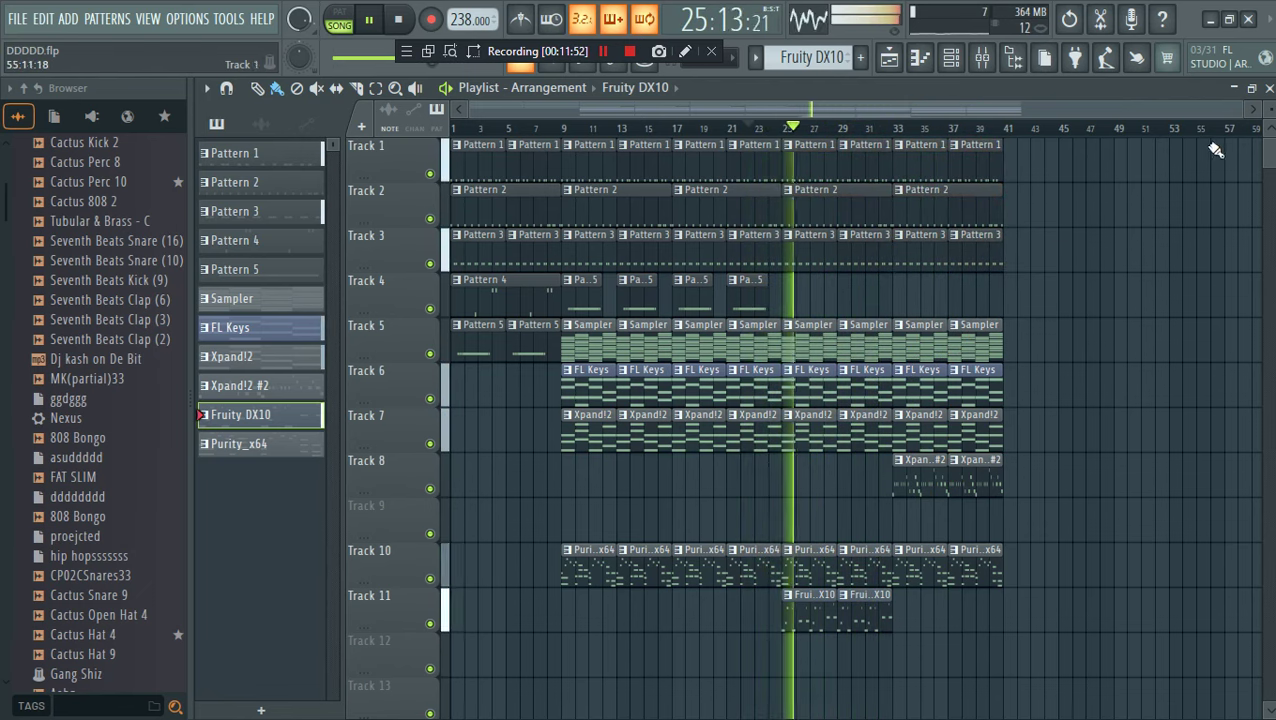
left_click_drag(1269, 108, 1269, 112)
left_click(1107, 234)
right_click(1106, 238)
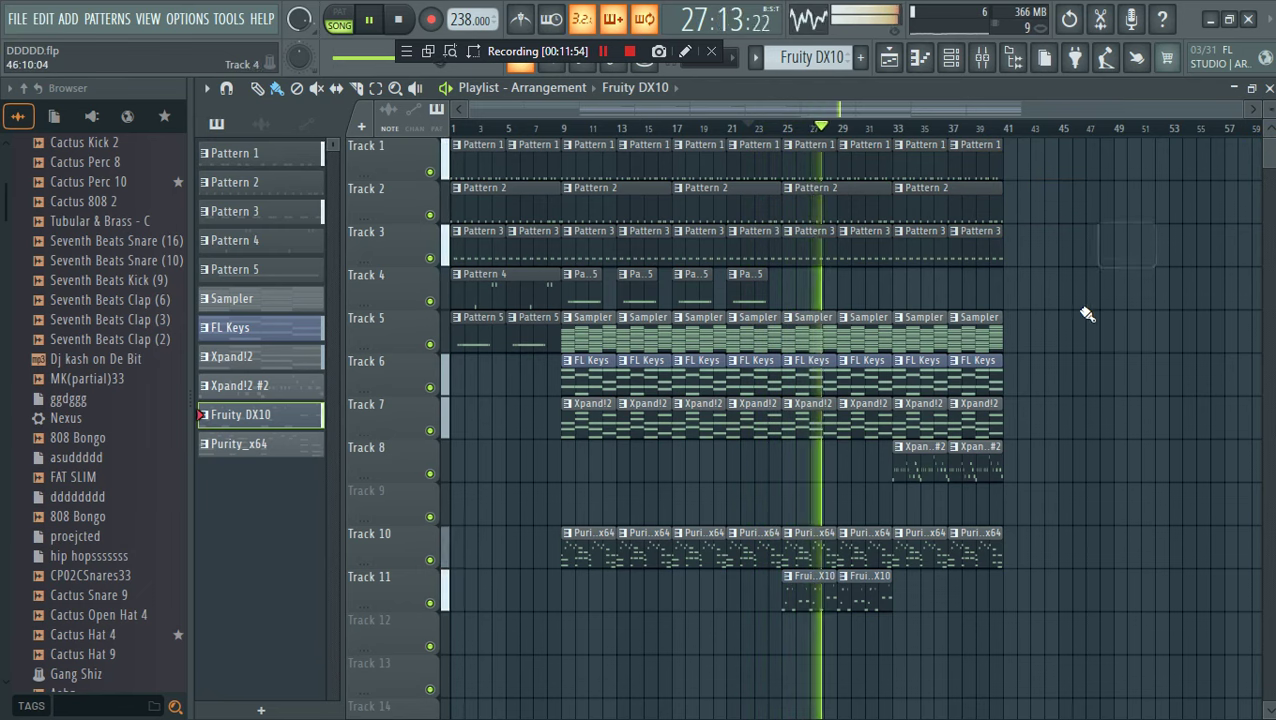
left_click(1083, 303)
right_click(1083, 304)
left_click(1074, 366)
left_click(1077, 361)
left_click(1102, 347)
right_click(1102, 375)
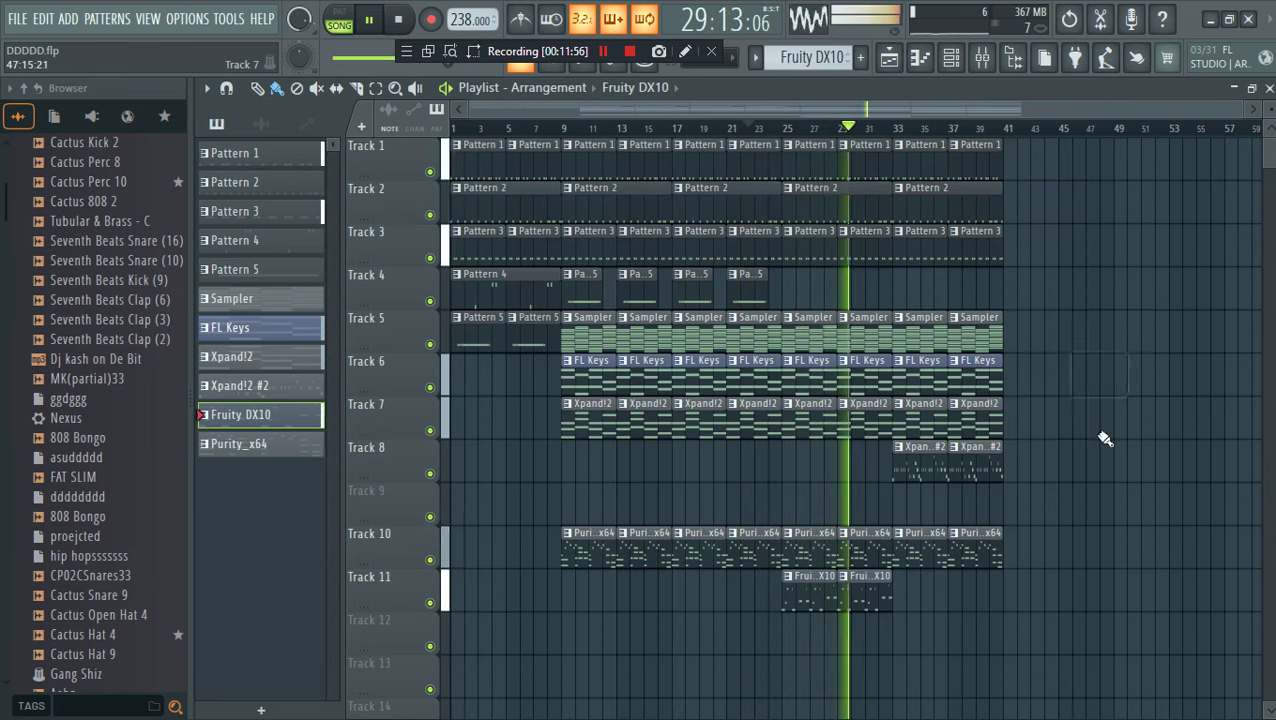
left_click(1102, 418)
right_click(1104, 420)
left_click(1078, 418)
right_click(1100, 416)
Delete the FL Keys and Xpand!2 clips at bars 33 and 37 and copy the two Fruity DX10 clips to bar 33 on track 11
mouse_move(1052, 606)
left_mouse_down()
mouse_move(954, 293)
mouse_move(892, 180)
left_mouse_up()
right_click(930, 418)
right_click(955, 414)
right_click(935, 394)
right_click(951, 392)
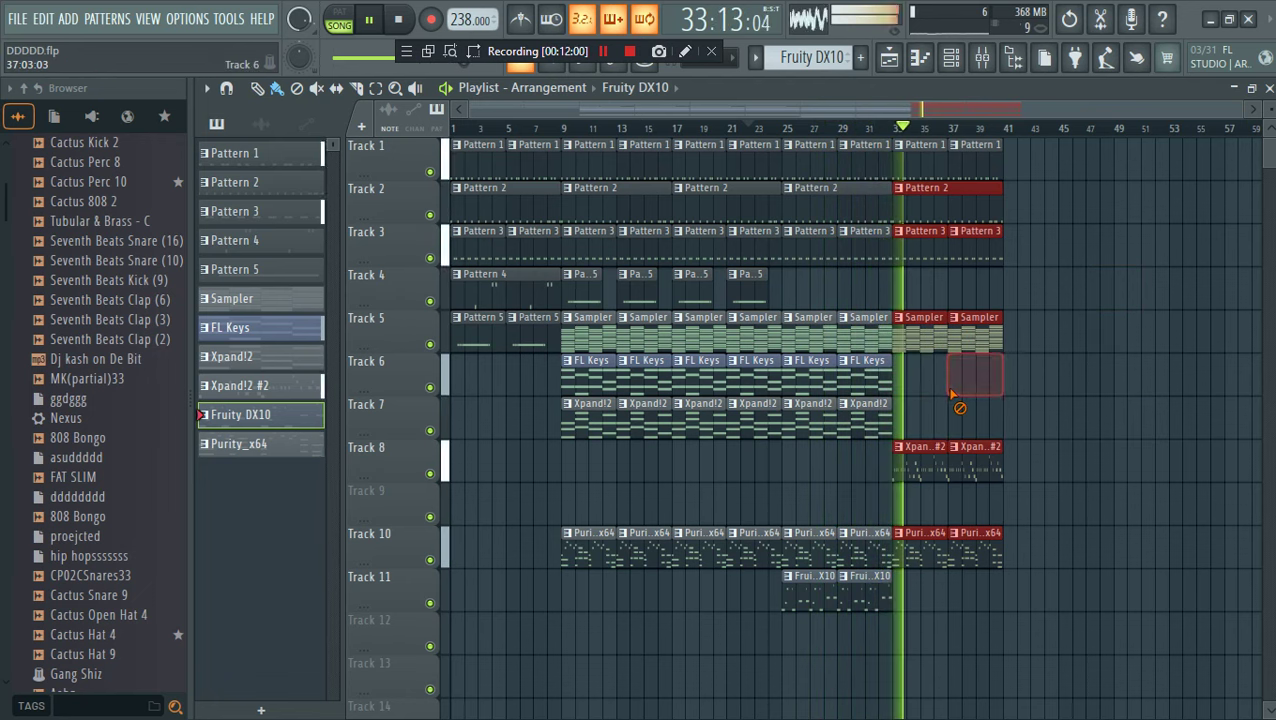
left_click_drag(886, 622, 908, 601)
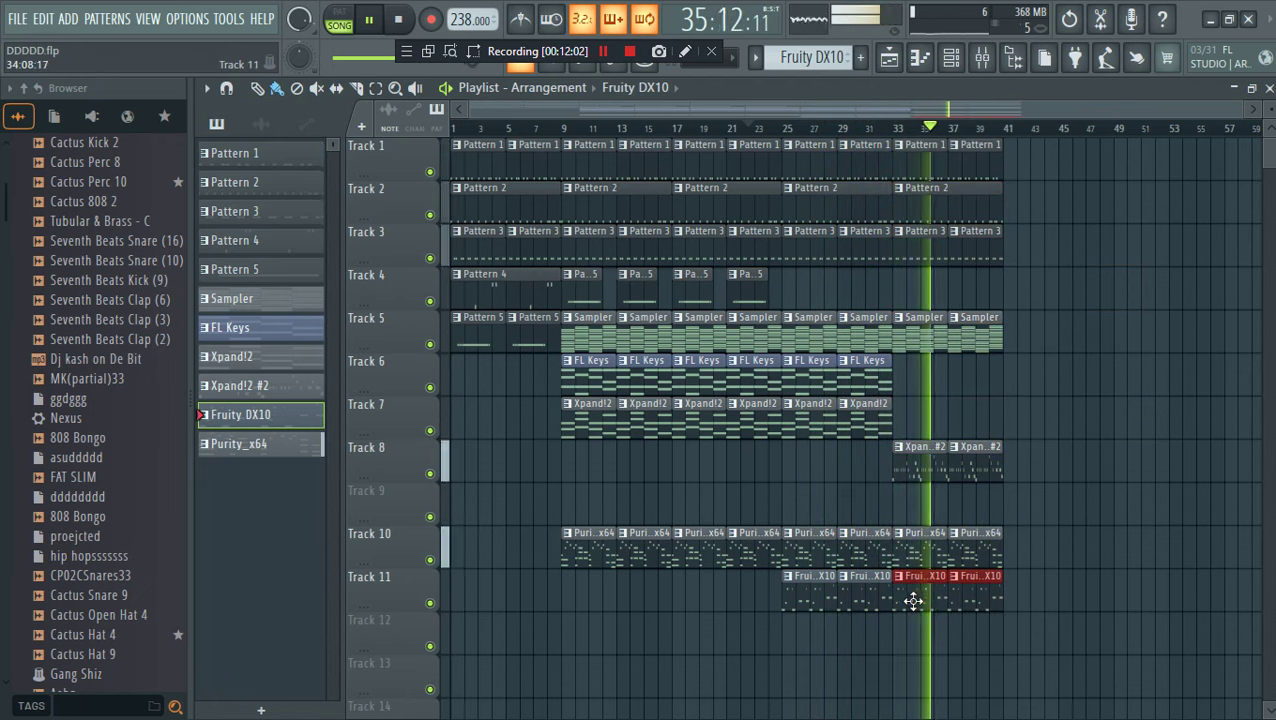
Play from around bar 32 and delete the Purity_x64 clips at bars 33 and 37 on track 10
left_click(1034, 506)
right_click(1038, 506)
left_click(889, 129)
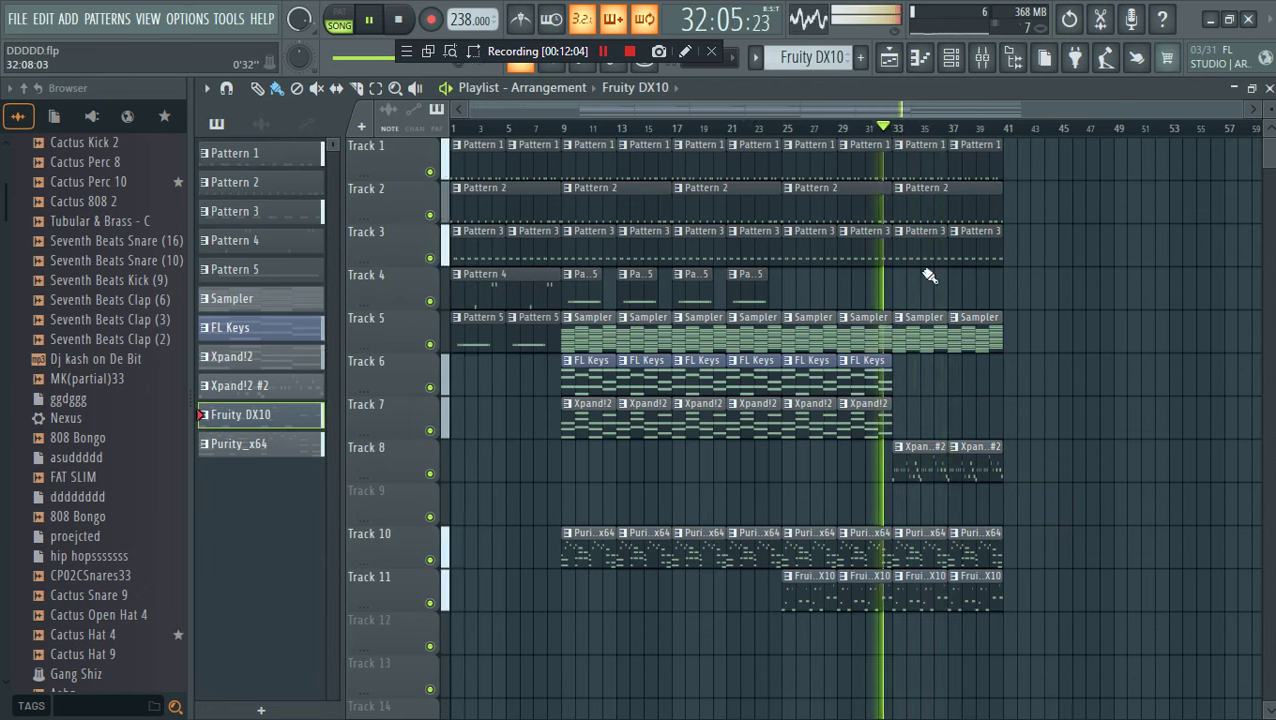
right_click(982, 522)
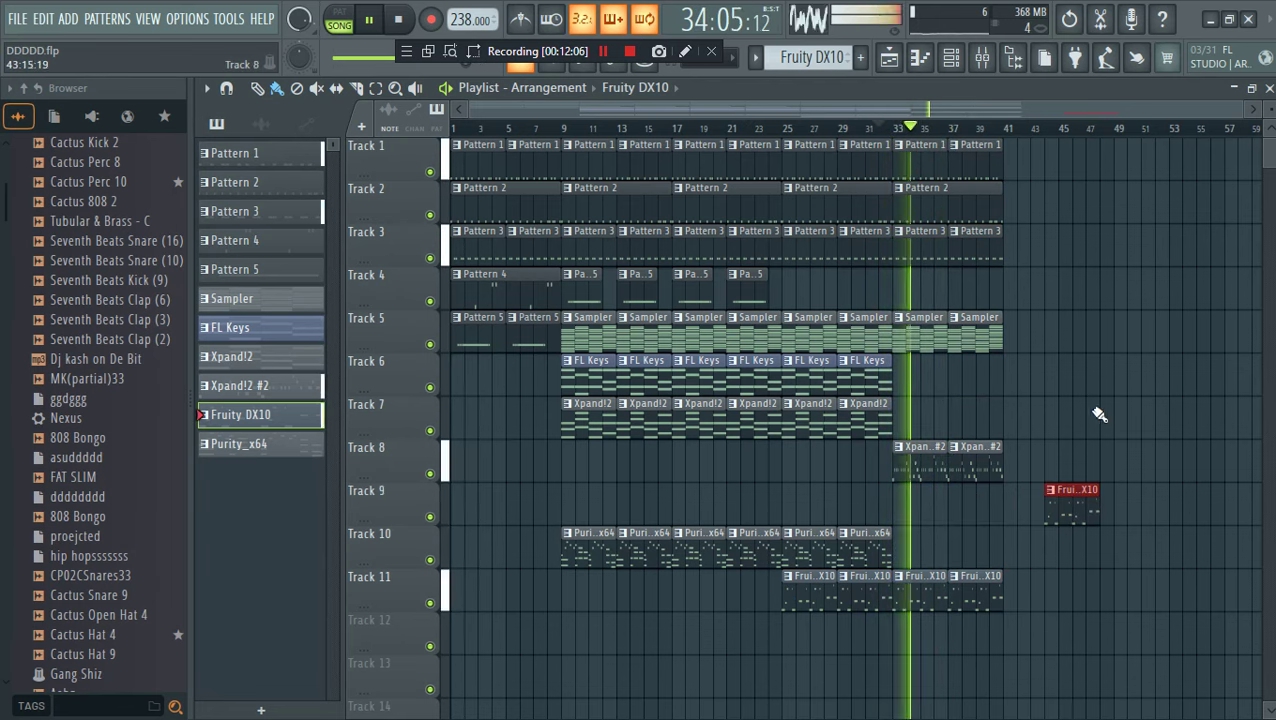
Copy all clips in bars 33 to 40 to bar 41 and add two FL Keys and two Xpand!2 clips there on tracks 6 and 7
mouse_move(1052, 598)
left_mouse_down()
mouse_move(925, 77)
mouse_move(903, 105)
left_mouse_up()
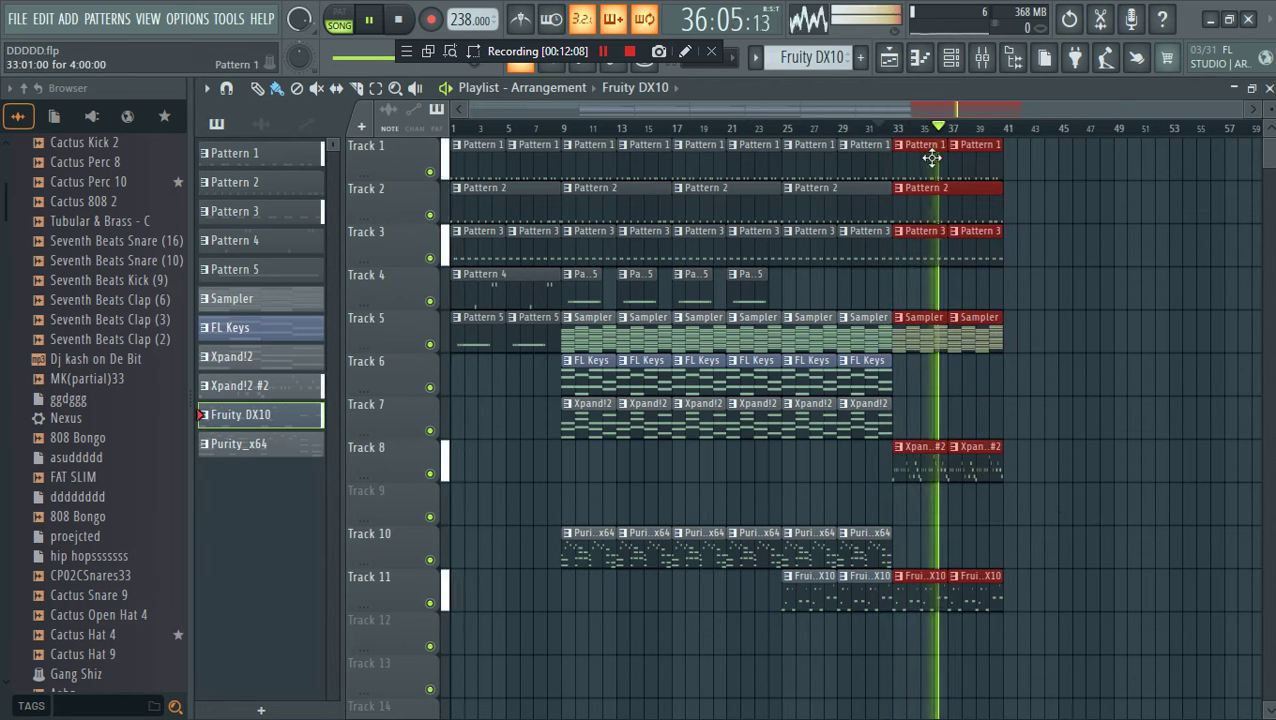
mouse_move(931, 157)
left_mouse_down()
mouse_move(1082, 177)
mouse_move(1027, 181)
left_mouse_up()
mouse_move(938, 429)
left_mouse_down()
mouse_move(812, 382)
mouse_move(1029, 390)
left_mouse_up()
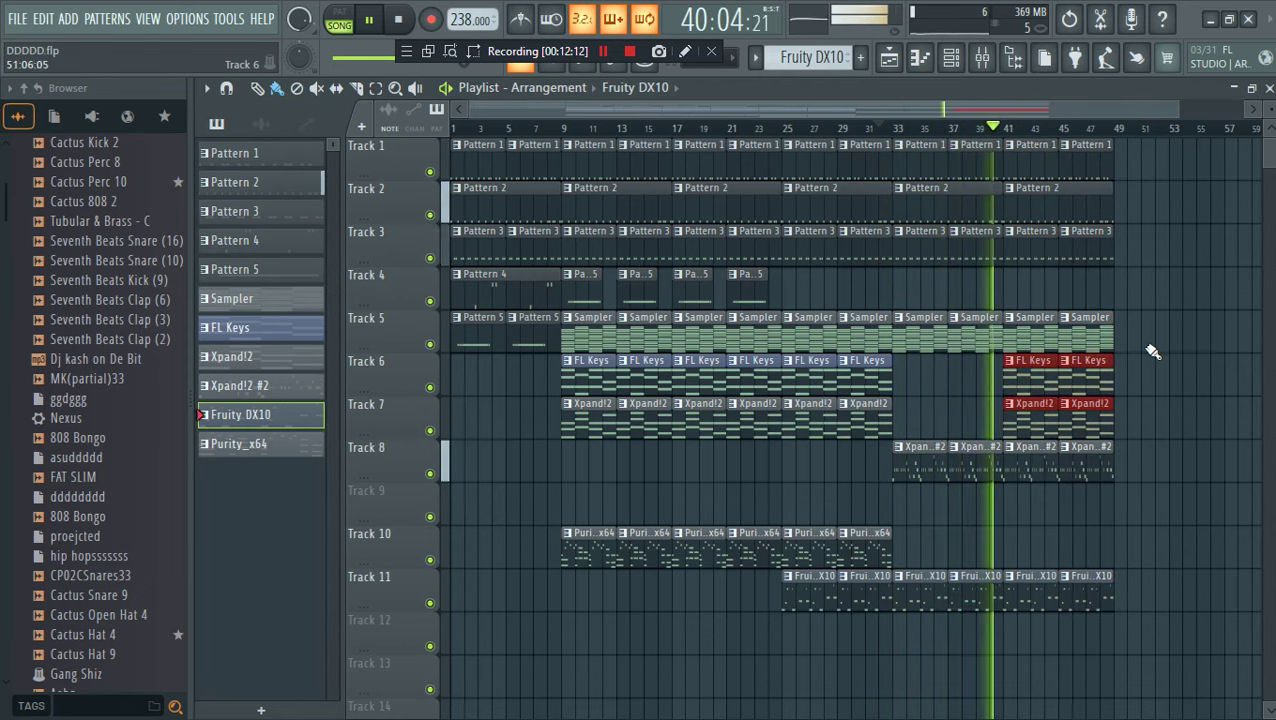
Copy the last two Purity_x64 clips to bar 41 on track 10
left_click_drag(1209, 311, 1153, 357)
left_click_drag(1180, 109, 1240, 109)
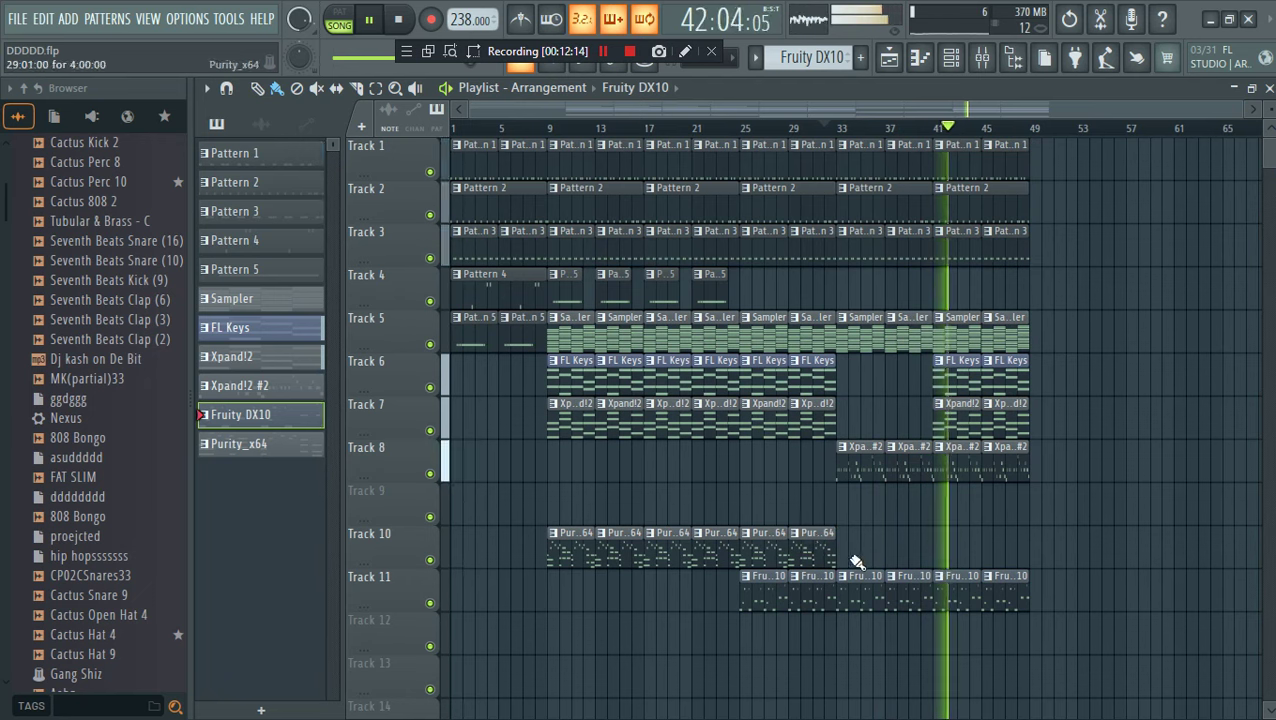
mouse_move(855, 562)
left_mouse_down()
mouse_move(765, 538)
mouse_move(951, 542)
left_mouse_up()
Copy all clips in bars 41 to 48 to bar 49
left_click_drag(1048, 609, 951, 163)
left_click(951, 163, "ctrl")
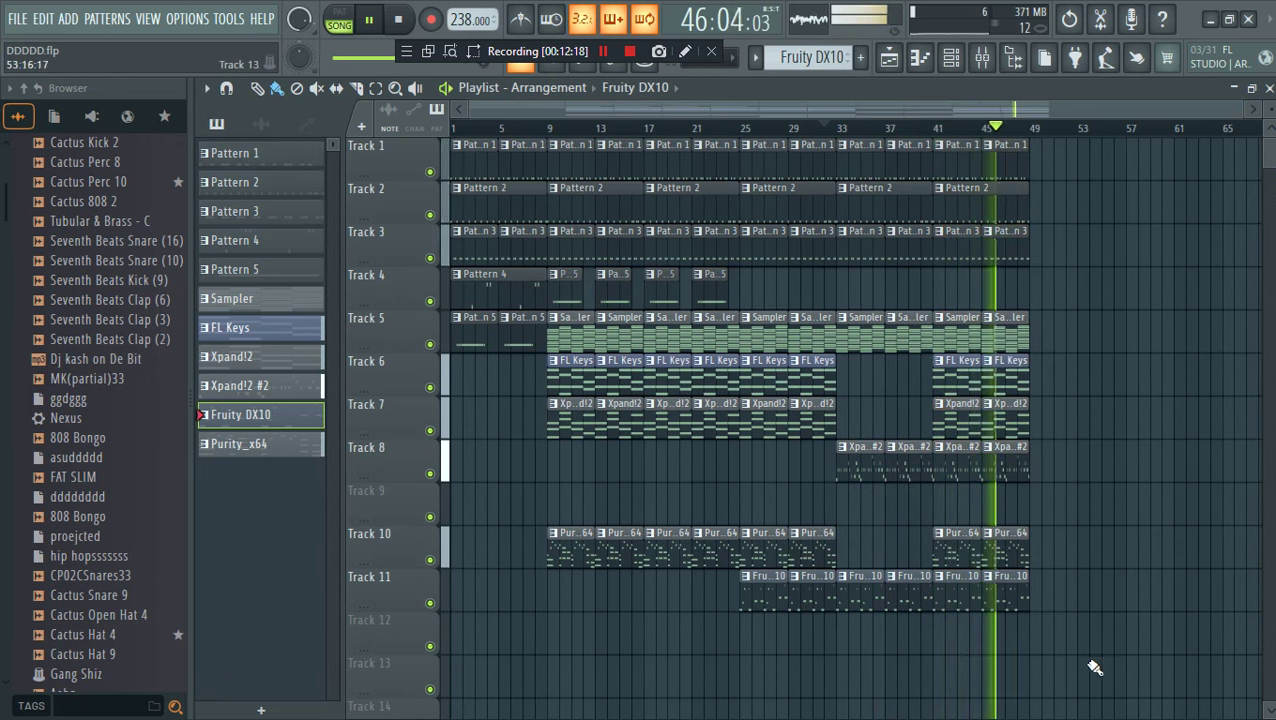
mouse_move(1095, 668)
left_mouse_down()
mouse_move(960, 162)
mouse_move(1060, 192)
left_mouse_up()
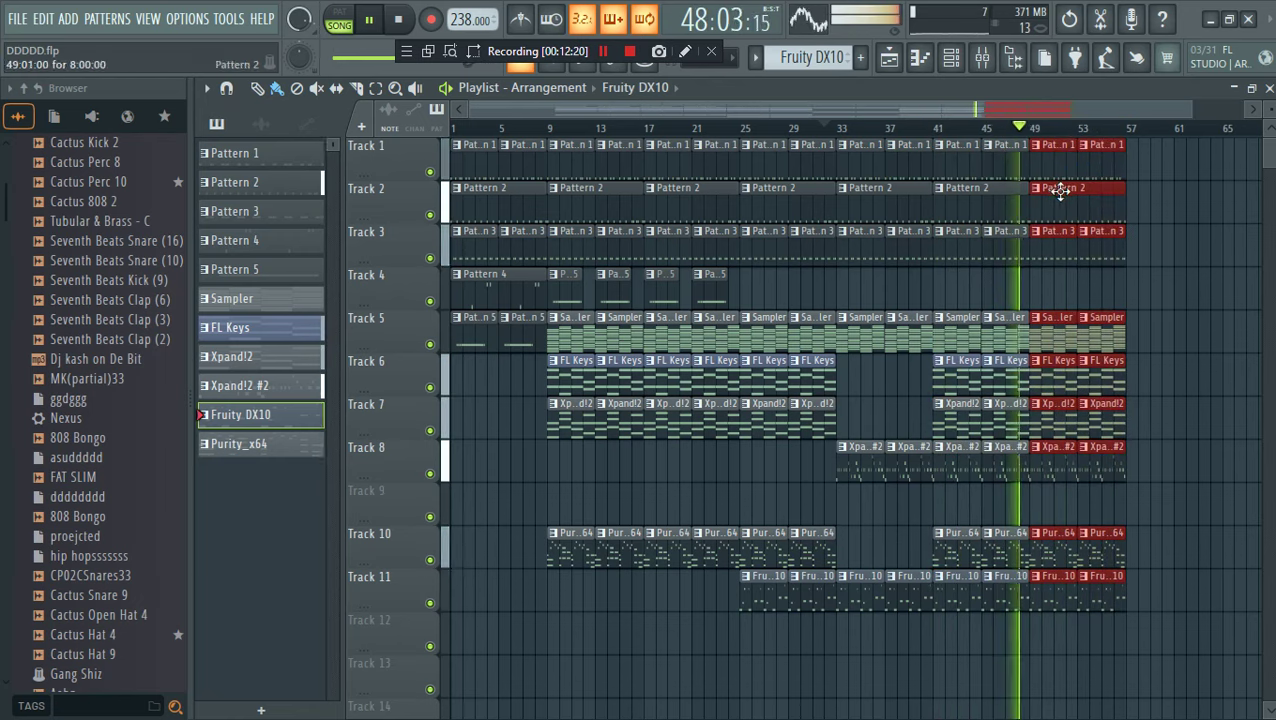
scroll(1188, 123, "down", 2)
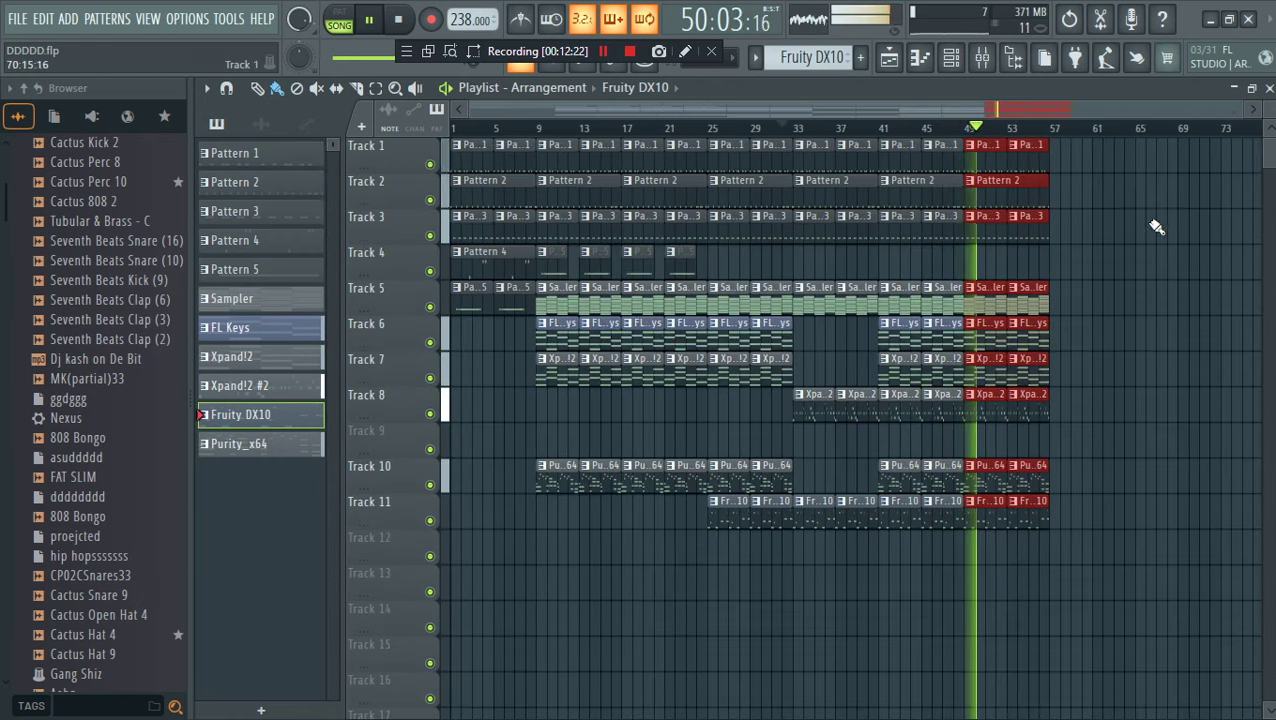
Delete all clips in the first eight bars and move the rest of the arrangement to start at bar 1
left_click_drag(1187, 244, 1145, 208)
key("space")
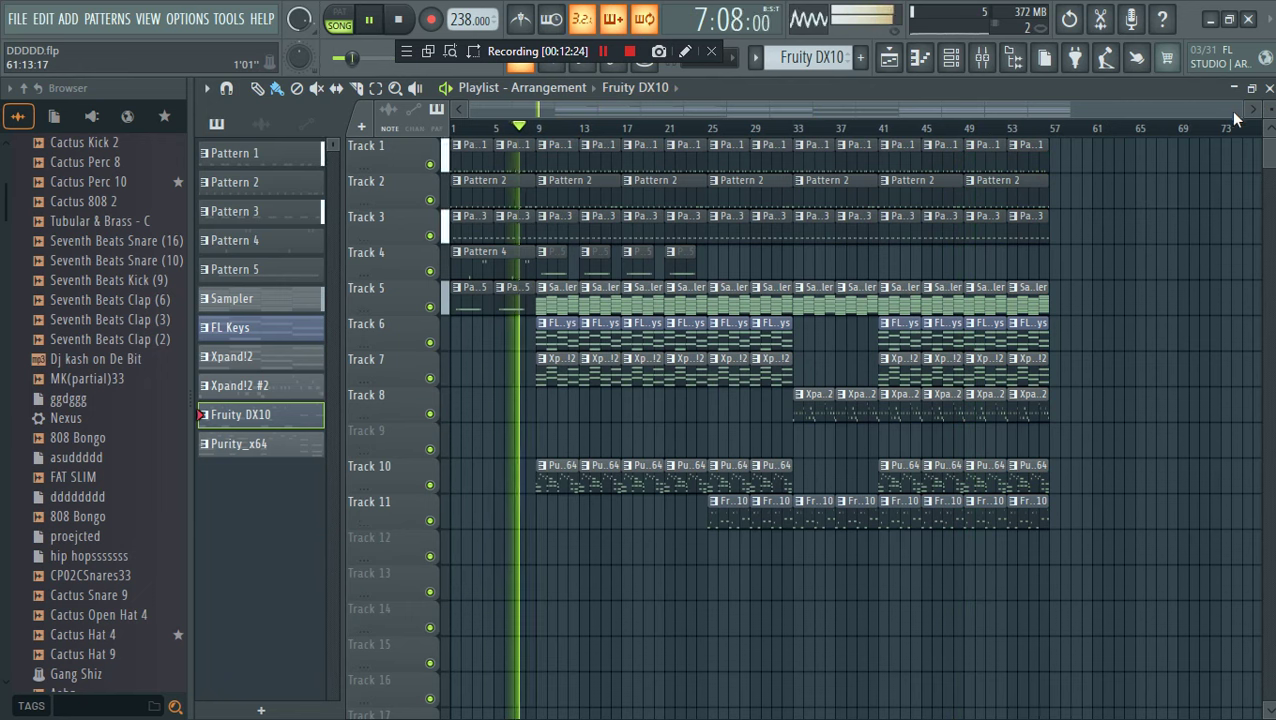
left_click_drag(530, 362, 456, 152)
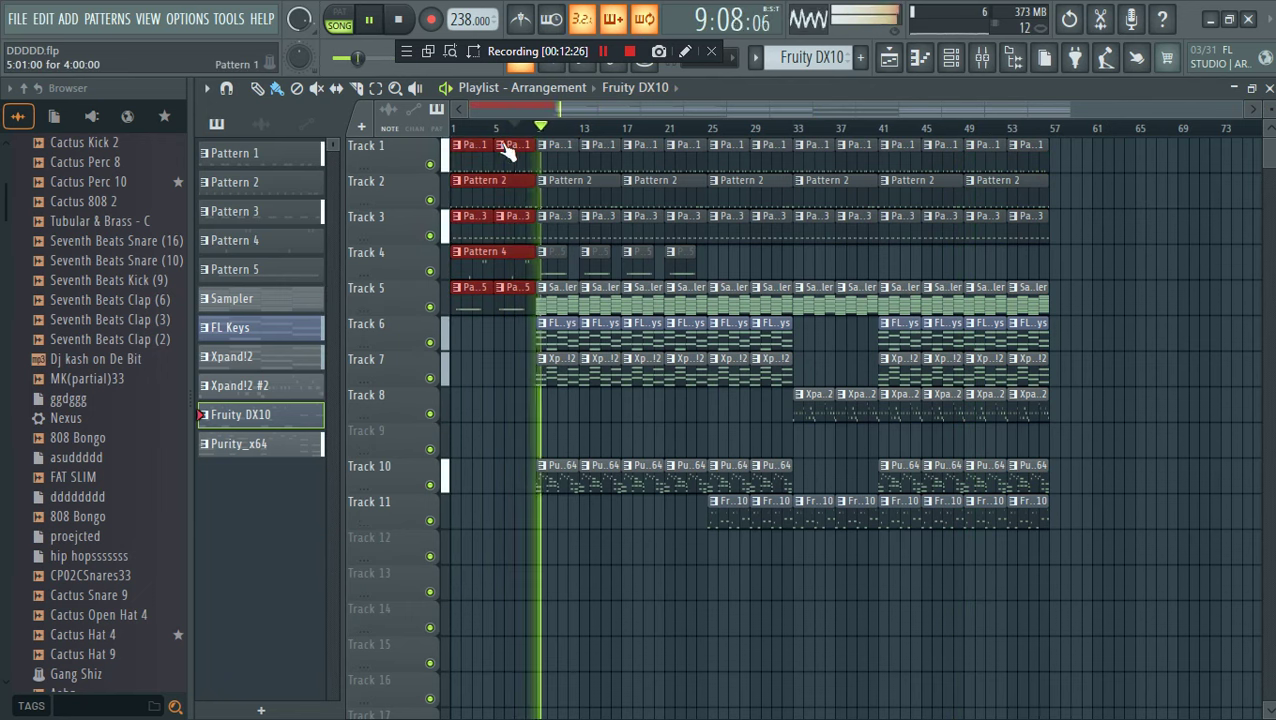
key("Delete")
left_click_drag(1158, 511, 447, 160)
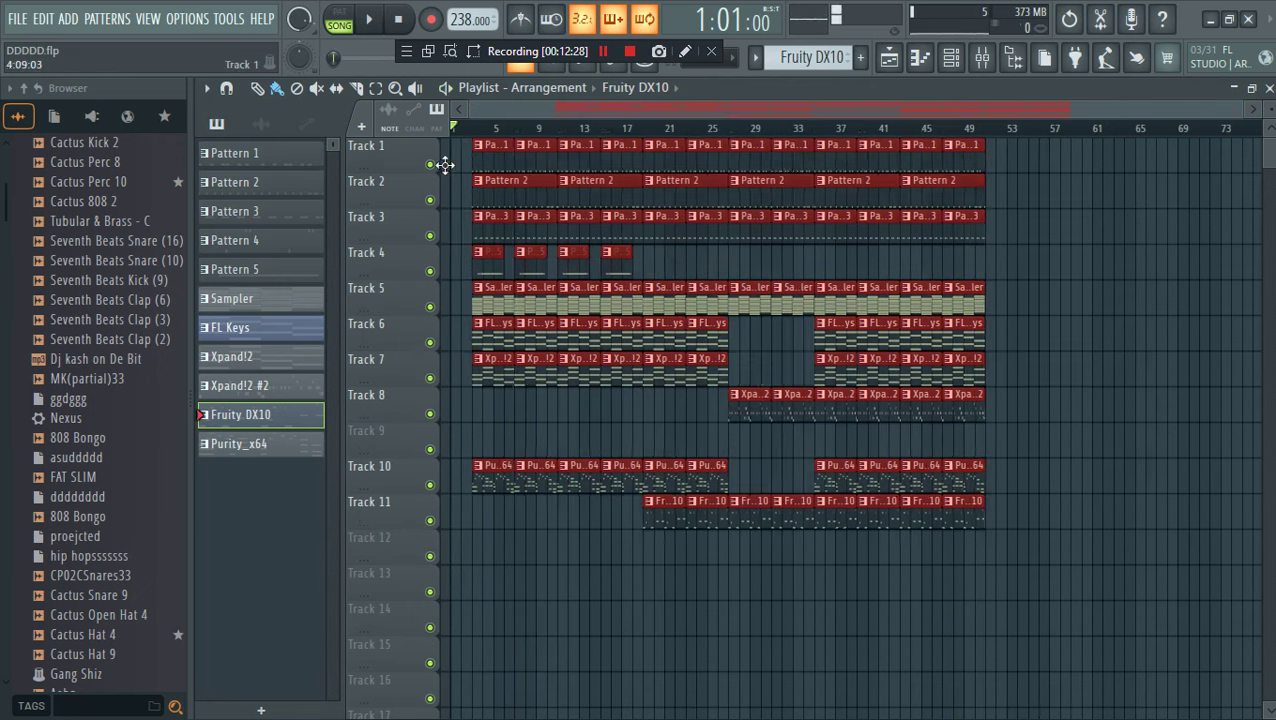
Delete all clips in bars 9 to 24 and move the remaining clips up to bar 9
key("space")
left_click_drag(548, 485, 592, 135)
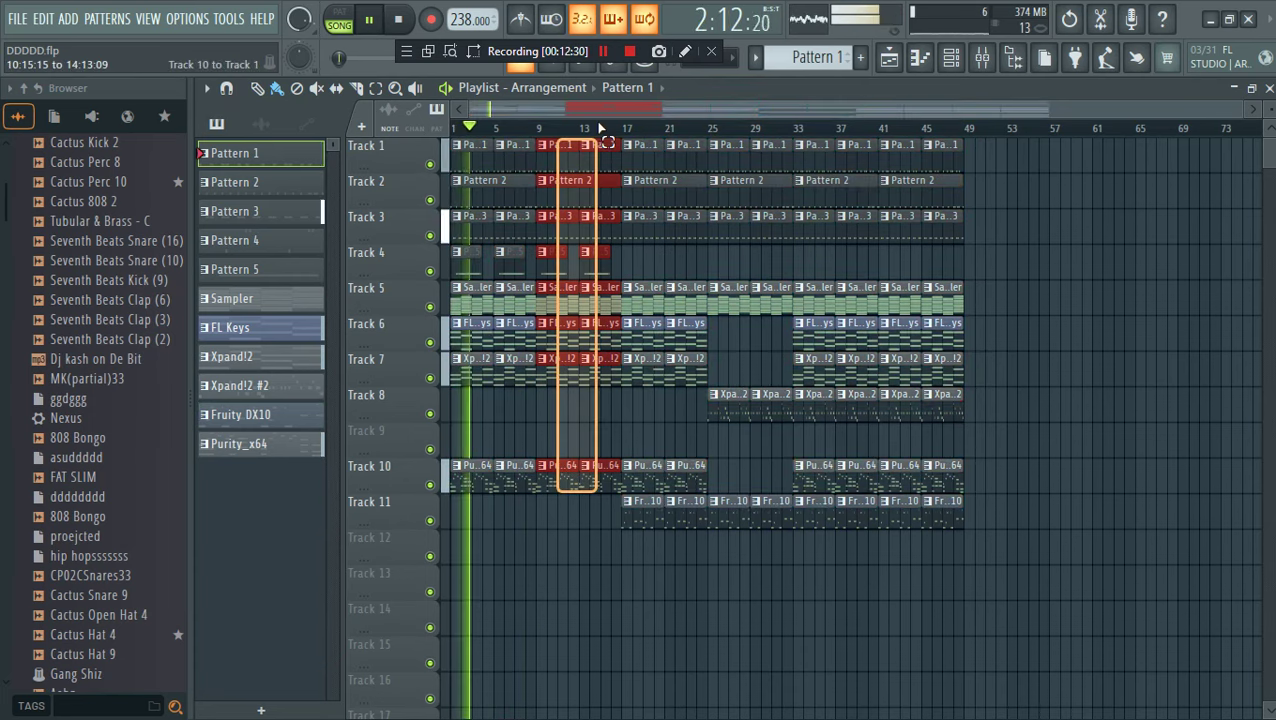
key("Delete")
left_click_drag(607, 560, 705, 138)
key("Delete")
left_click_drag(1038, 543, 559, 175)
left_click(911, 255)
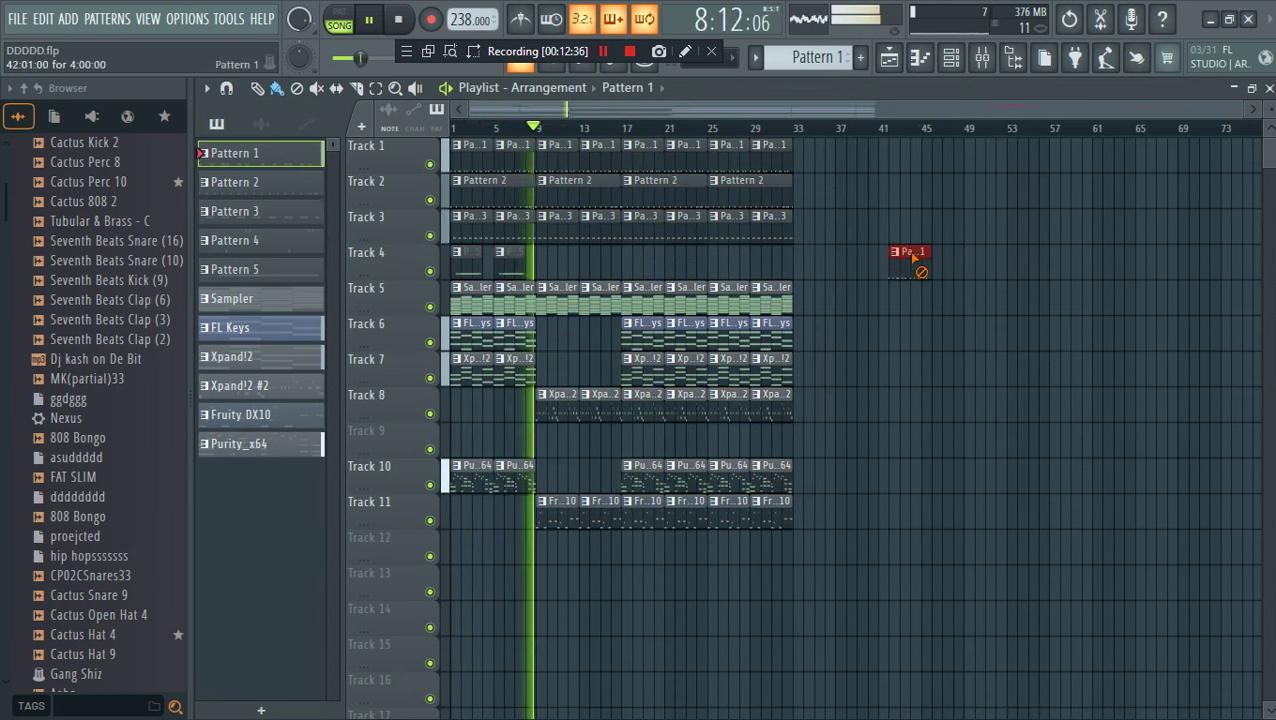
Fill bars 9 to 16 with FL Keys, Xpand!2 and Purity_x64 clips and remove the Xpand!2 #2 clips there from track 8
left_click_drag(611, 339, 648, 371)
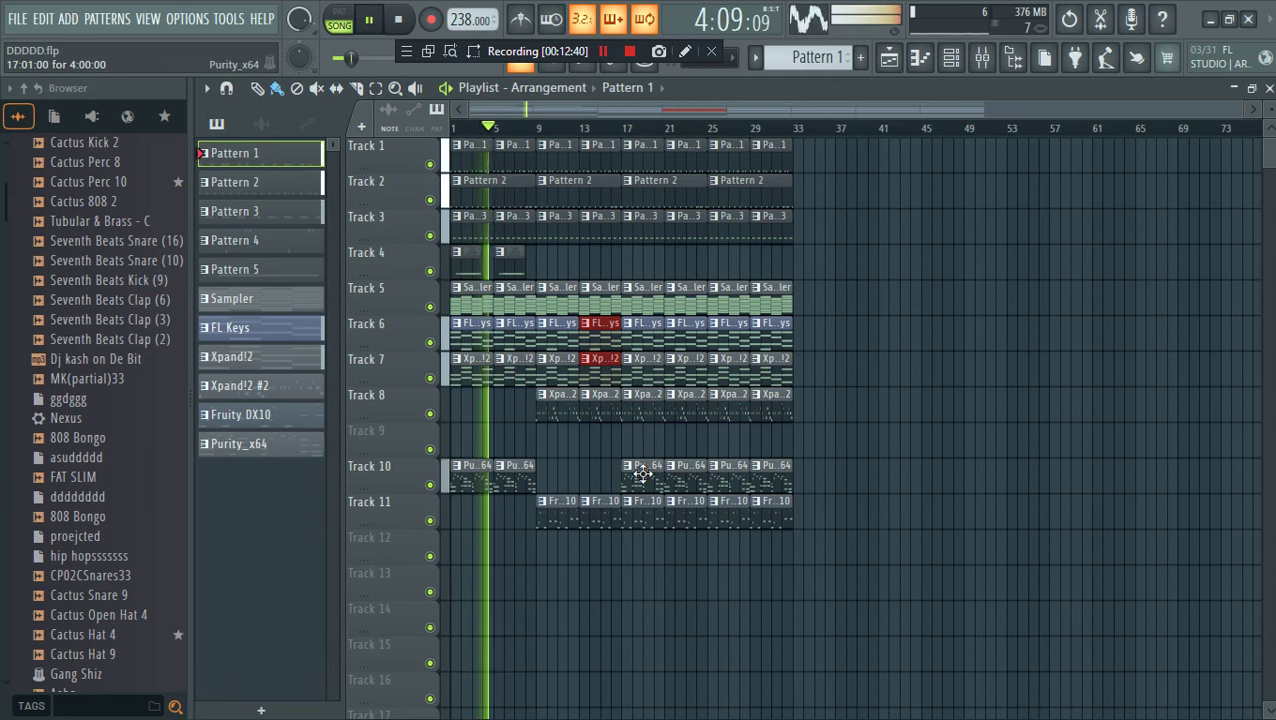
left_click_drag(642, 474, 571, 482)
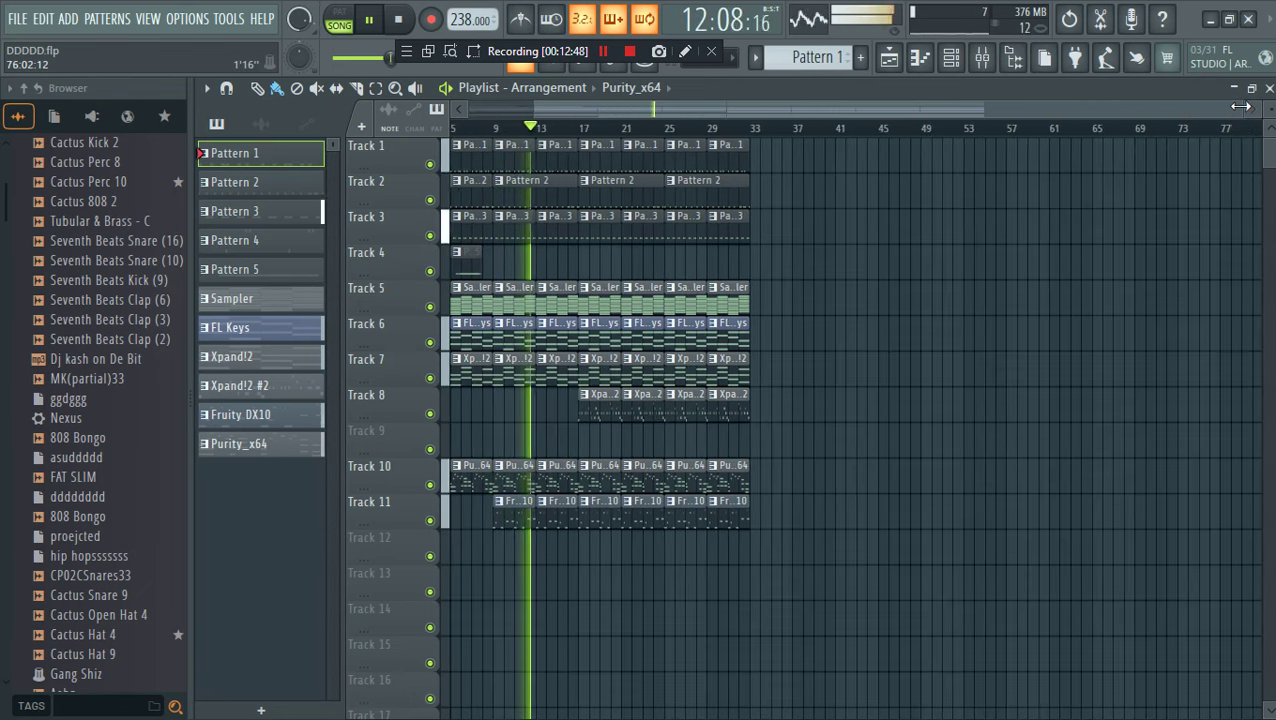
Trim the drum clips on tracks 1 to 4 so they end at bar 7, leaving a gap until bar 9
left_click_drag(1247, 113, 588, 117)
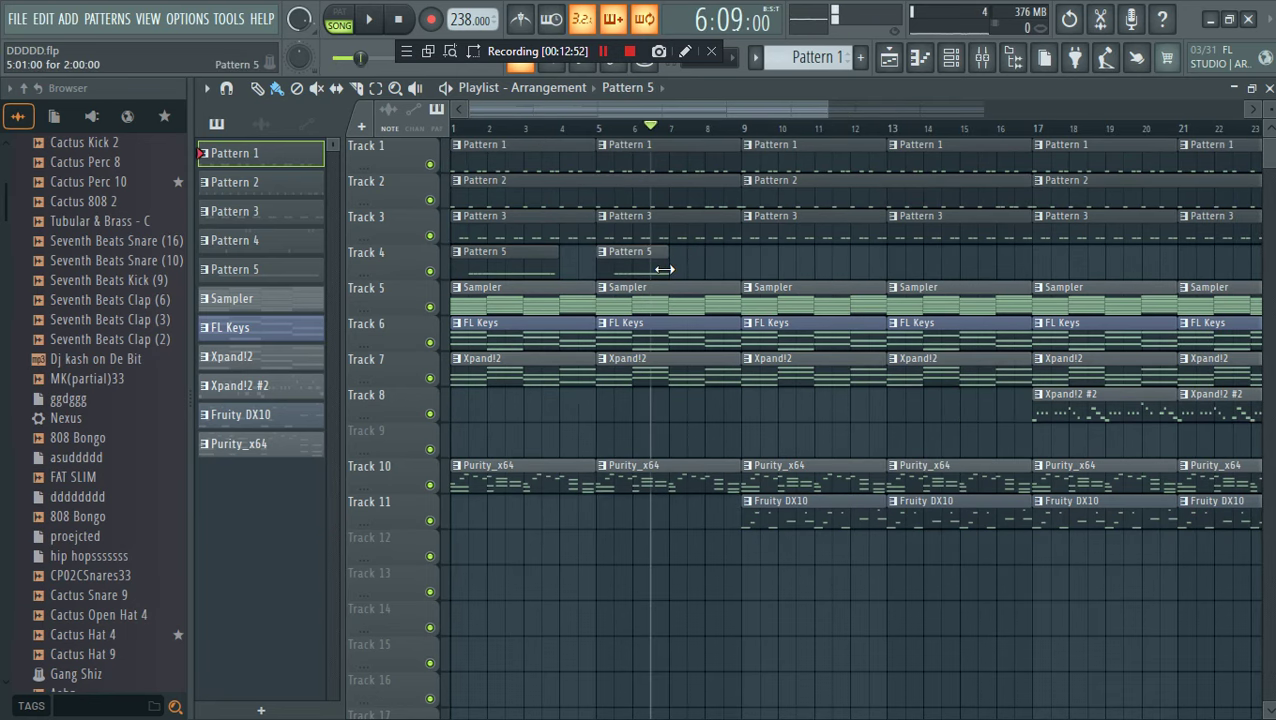
left_click_drag(700, 238, 692, 168)
key("space")
key("space")
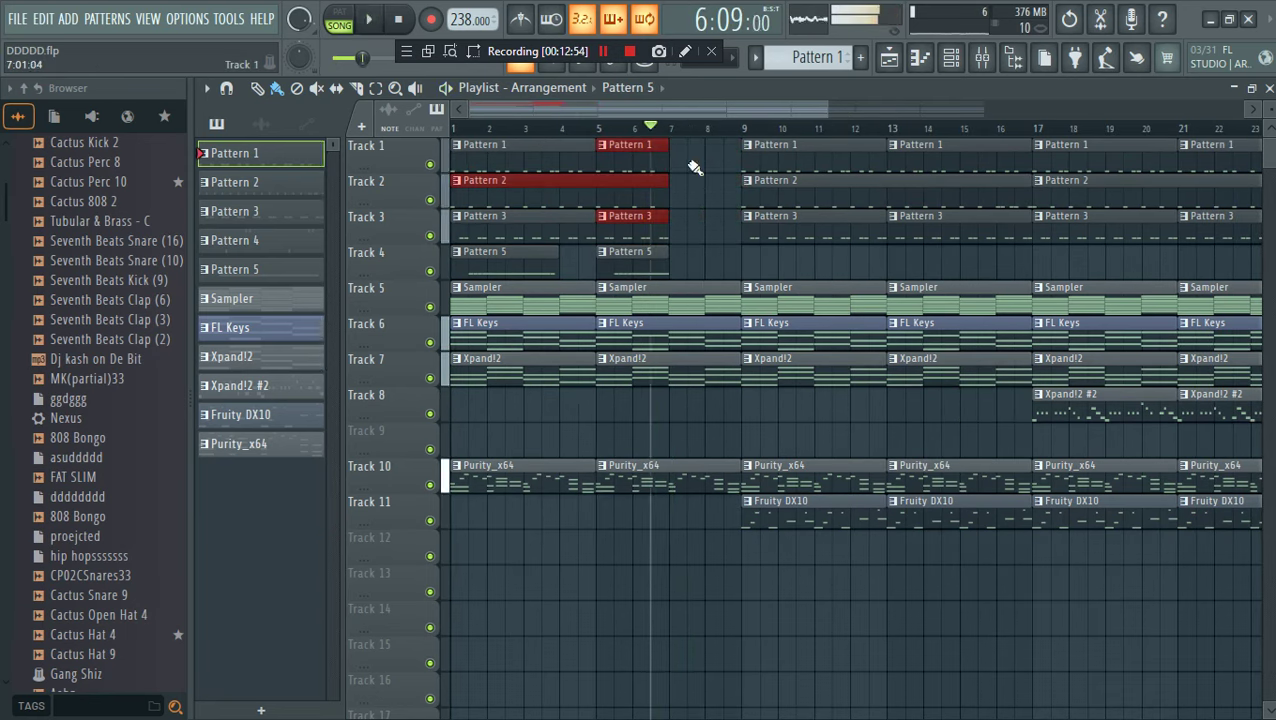
Create a new empty pattern and place its clip on track 12 at bar 7
scroll(817, 54, "down", 3)
scroll(817, 54, "down", 3)
key("space")
key("space")
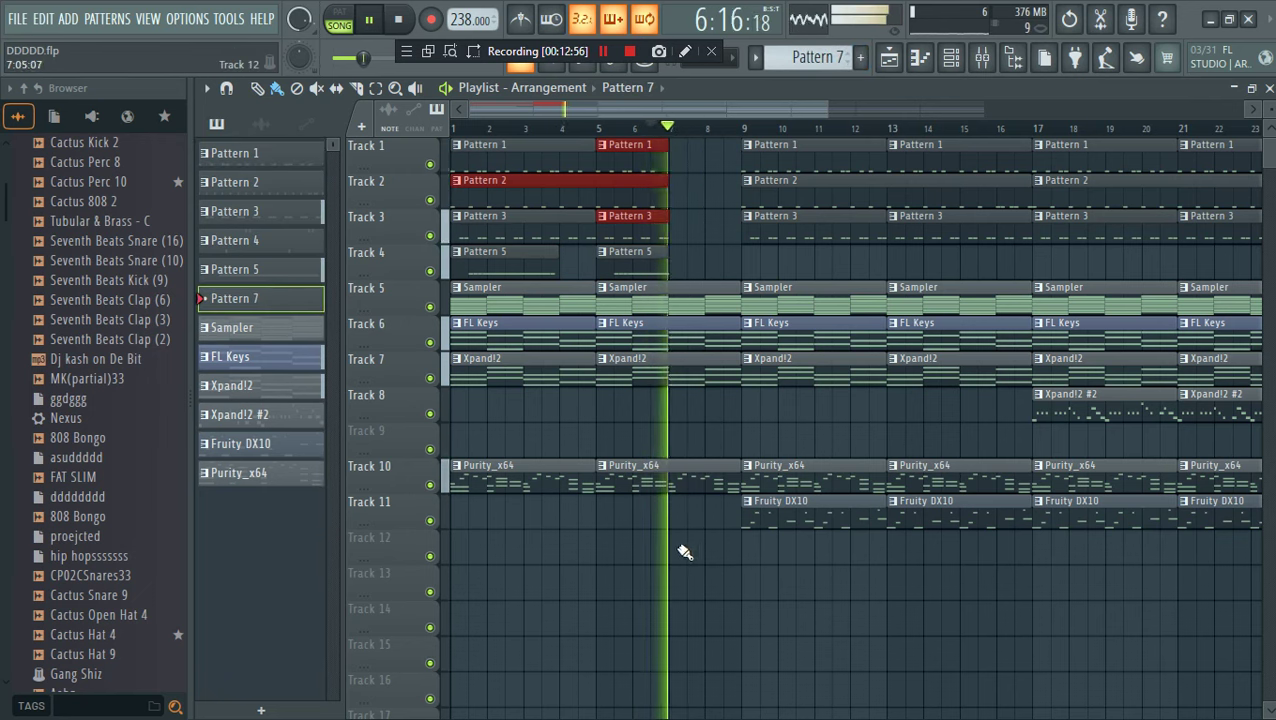
left_click(698, 546)
Add a hit on the first step of BD Breath 1212 and MK(partial)22 in the new pattern and play it
key("space")
key("space")
key("F6")
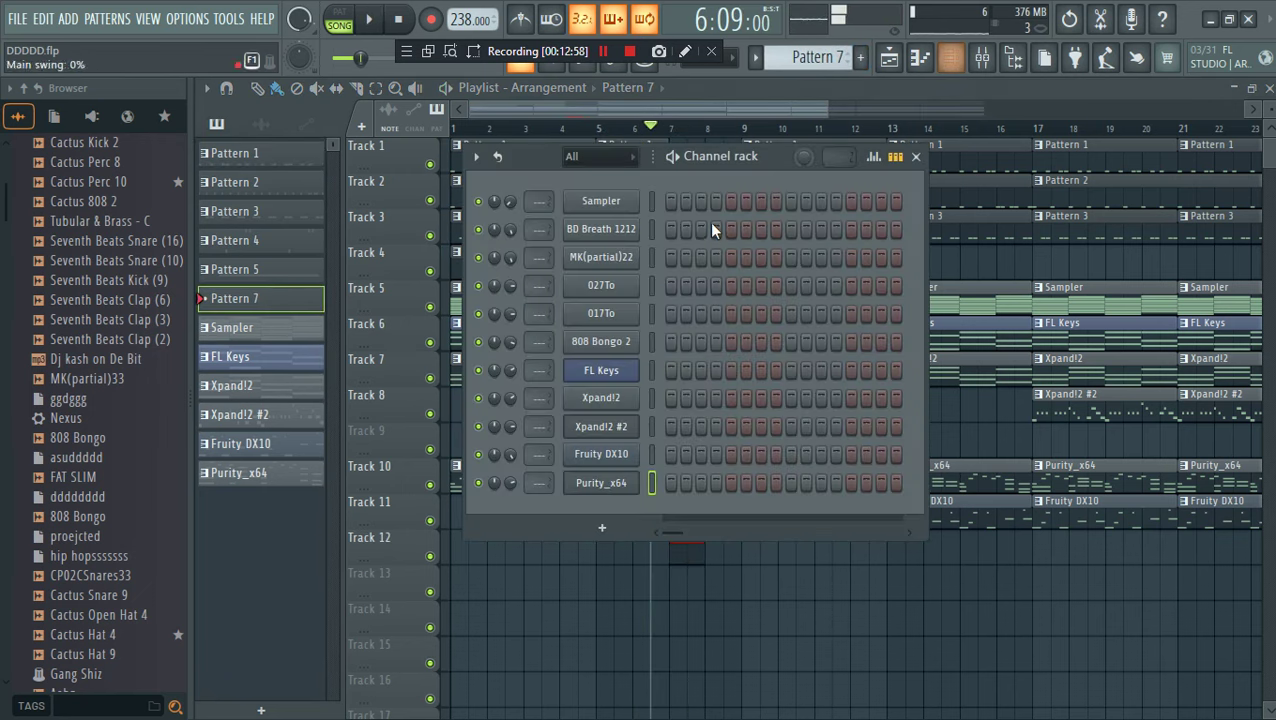
left_click(671, 229)
left_click(671, 257)
key("space")
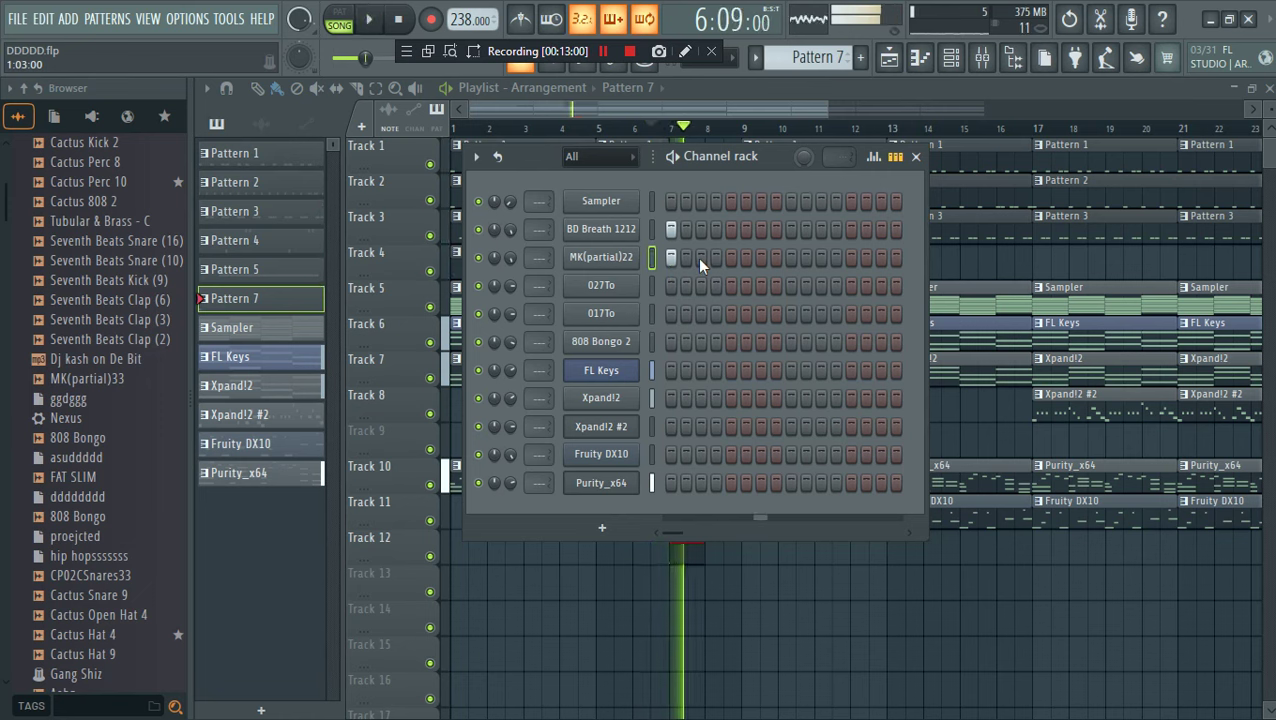
key("space")
Try a G5 note in the first bar of the 027To channel's piano roll
right_click(628, 288)
left_click(678, 289)
left_click_drag(386, 301, 326, 324)
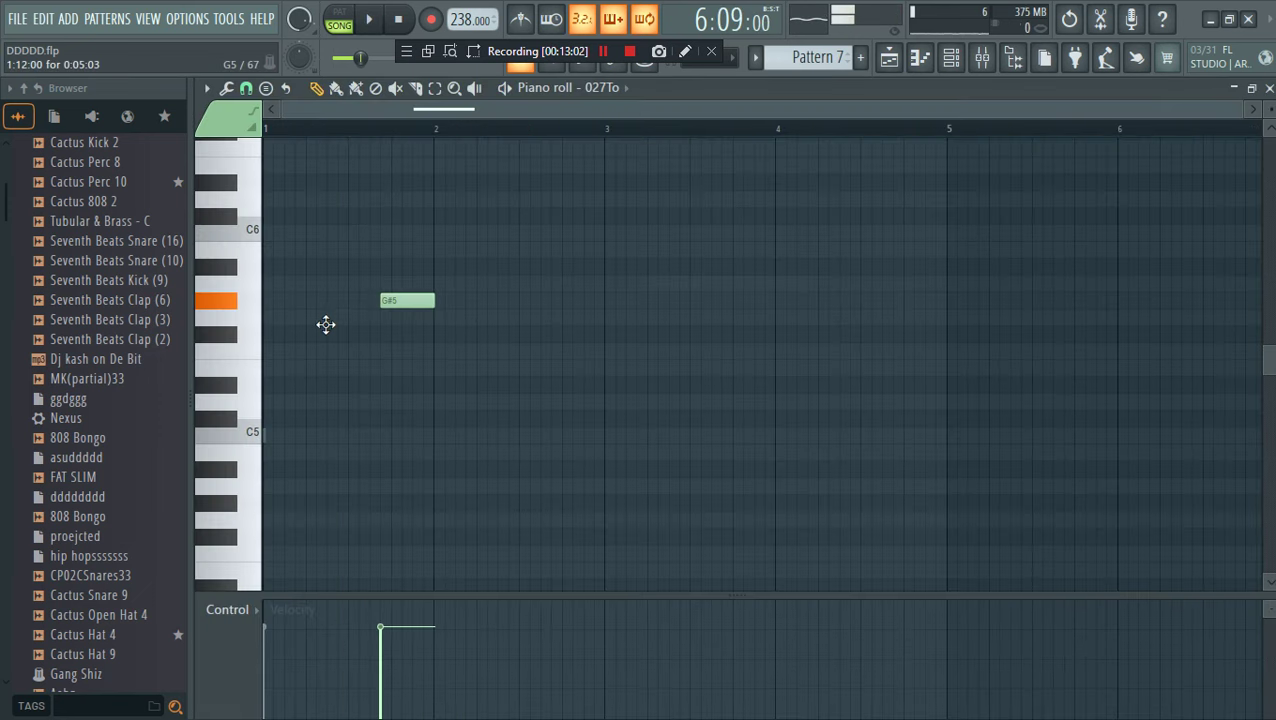
key("space")
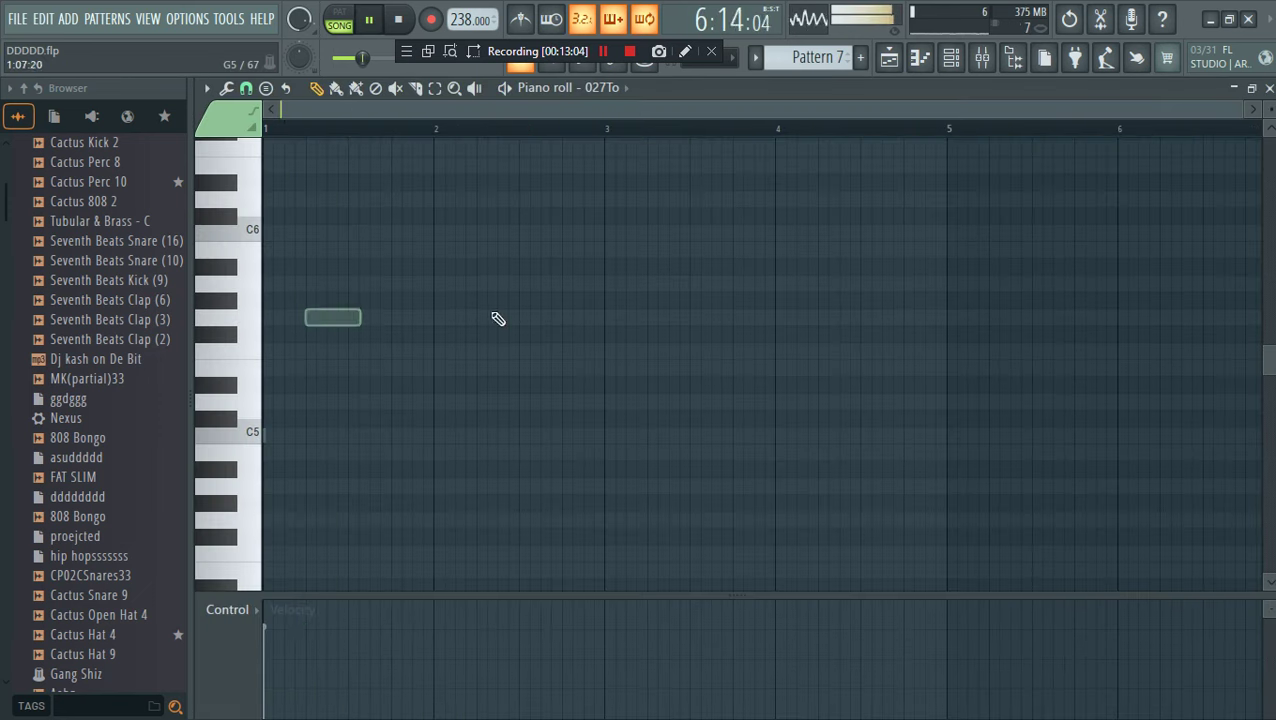
Add an E5 note and a shorter C#5 note in the first bar of the 017To channel's piano roll
left_click(951, 57)
right_click(640, 313)
left_click(688, 315)
key("space")
left_click(265, 254)
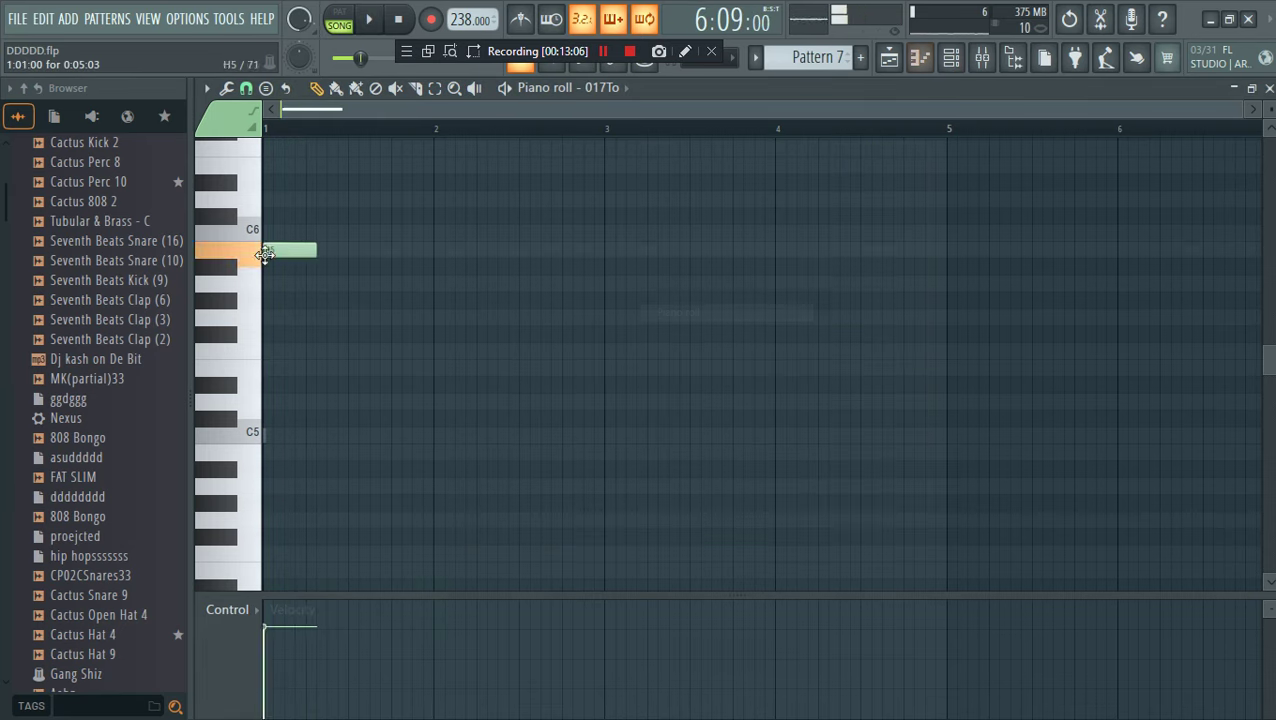
left_click_drag(316, 369, 308, 373)
key("space")
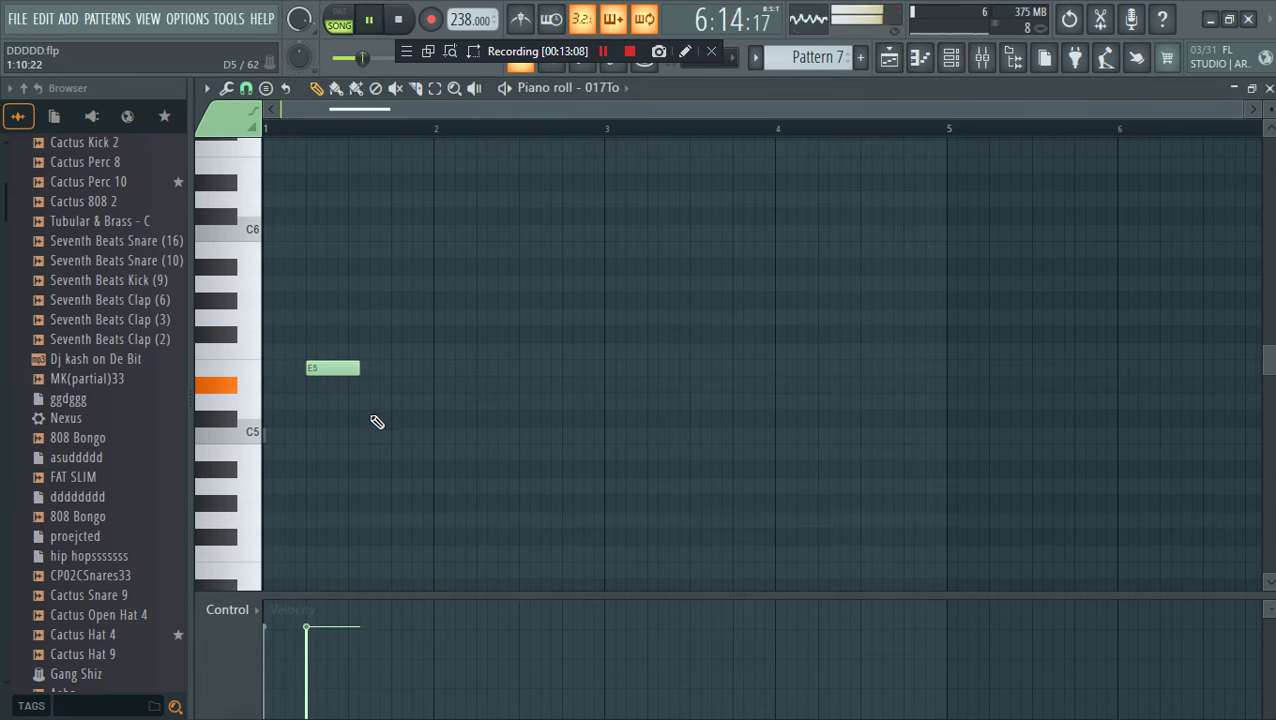
left_click_drag(377, 422, 399, 421)
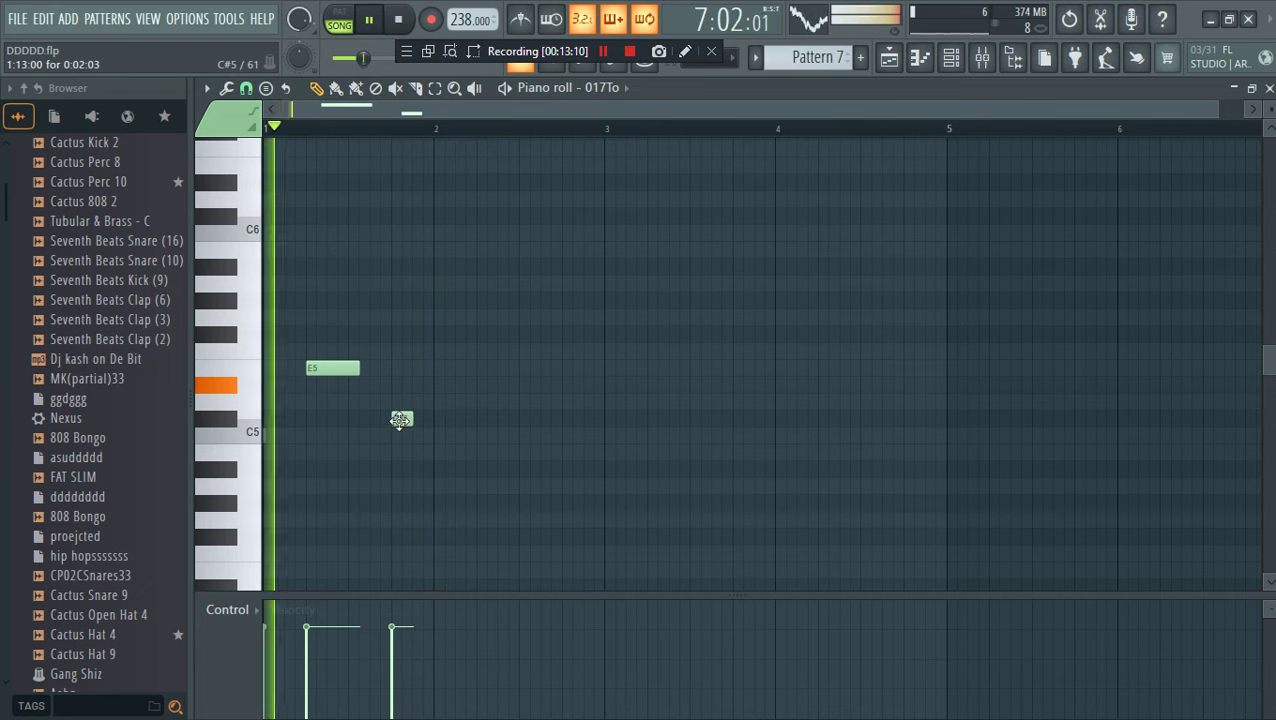
Try short H4 and A4 notes in bar 2 of the 017To channel
left_click(552, 488)
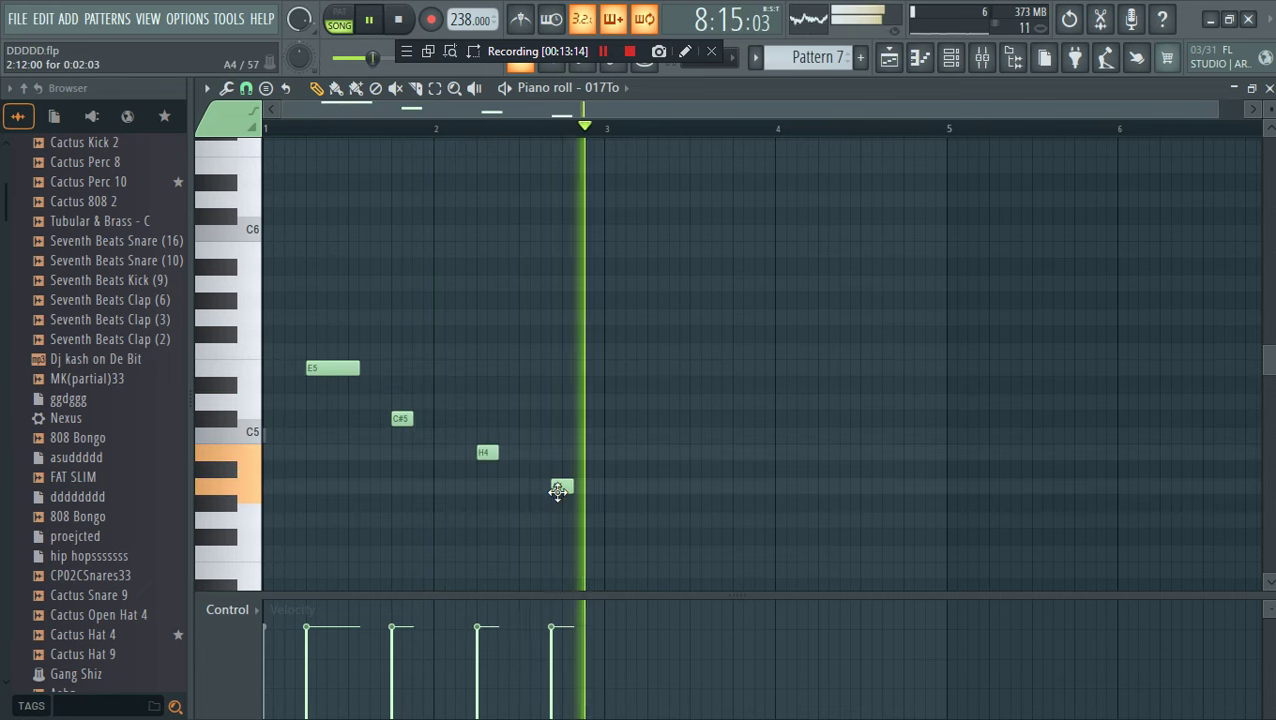
right_click(558, 488)
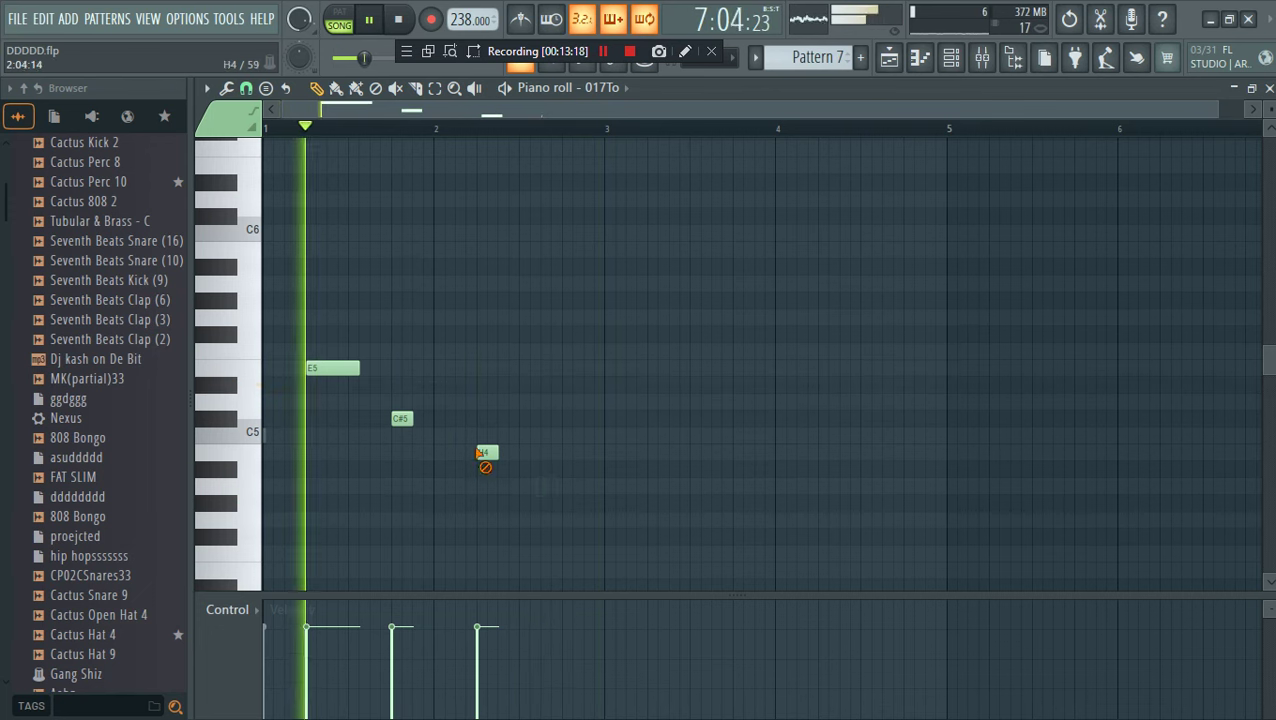
right_click(486, 452)
Add a short C5 note to BD Breath 1212 late in bar 1, just before the C#5 ghost note
left_click(951, 57)
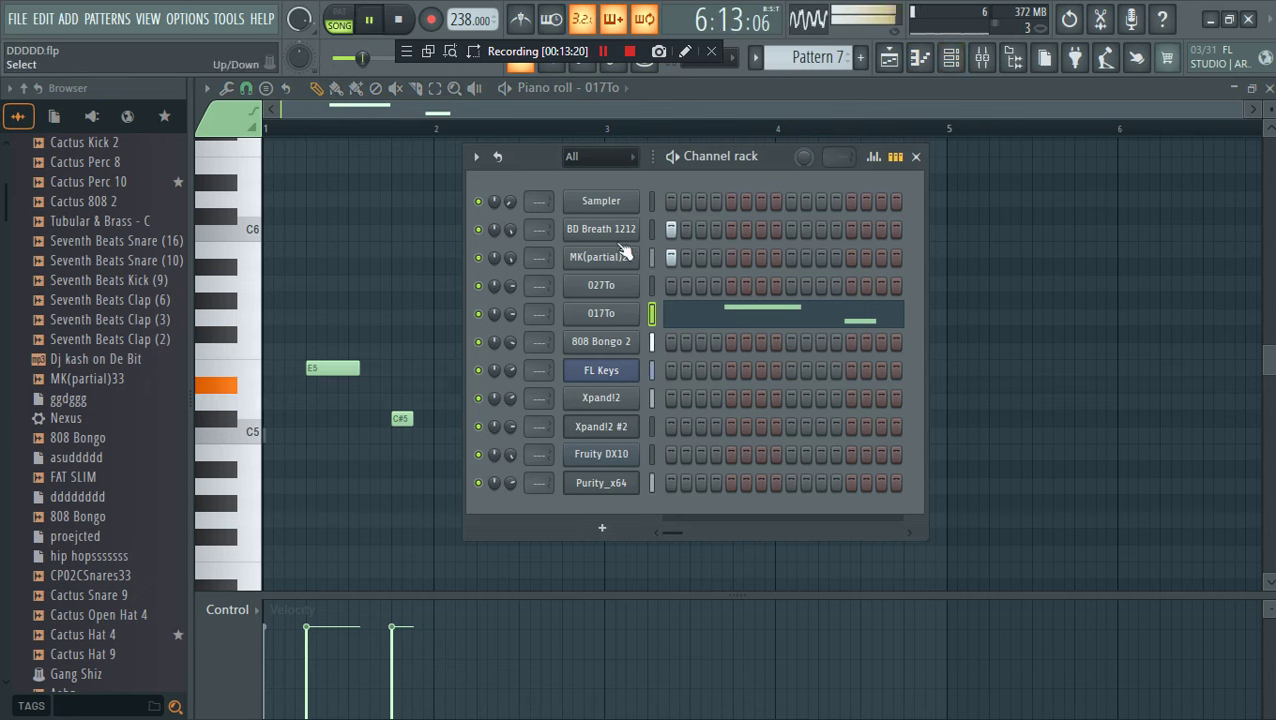
right_click(585, 226)
left_click(605, 229)
left_click(351, 438)
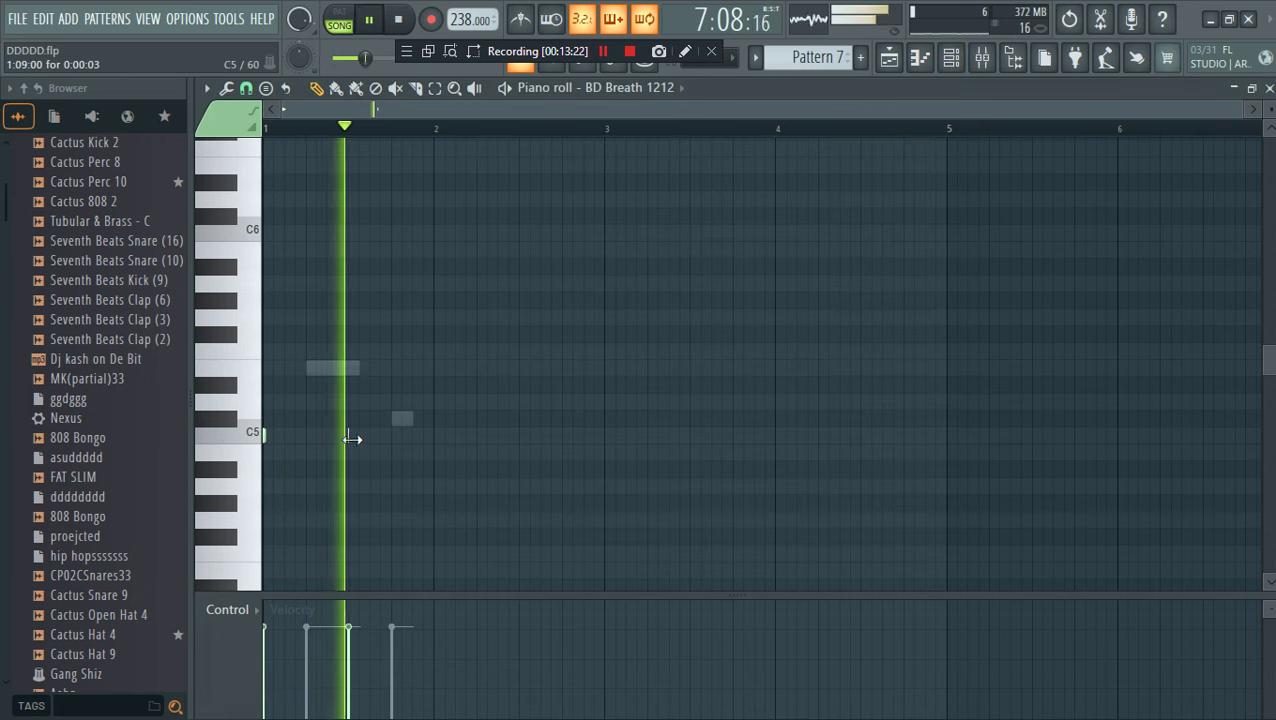
left_click_drag(365, 440, 380, 434)
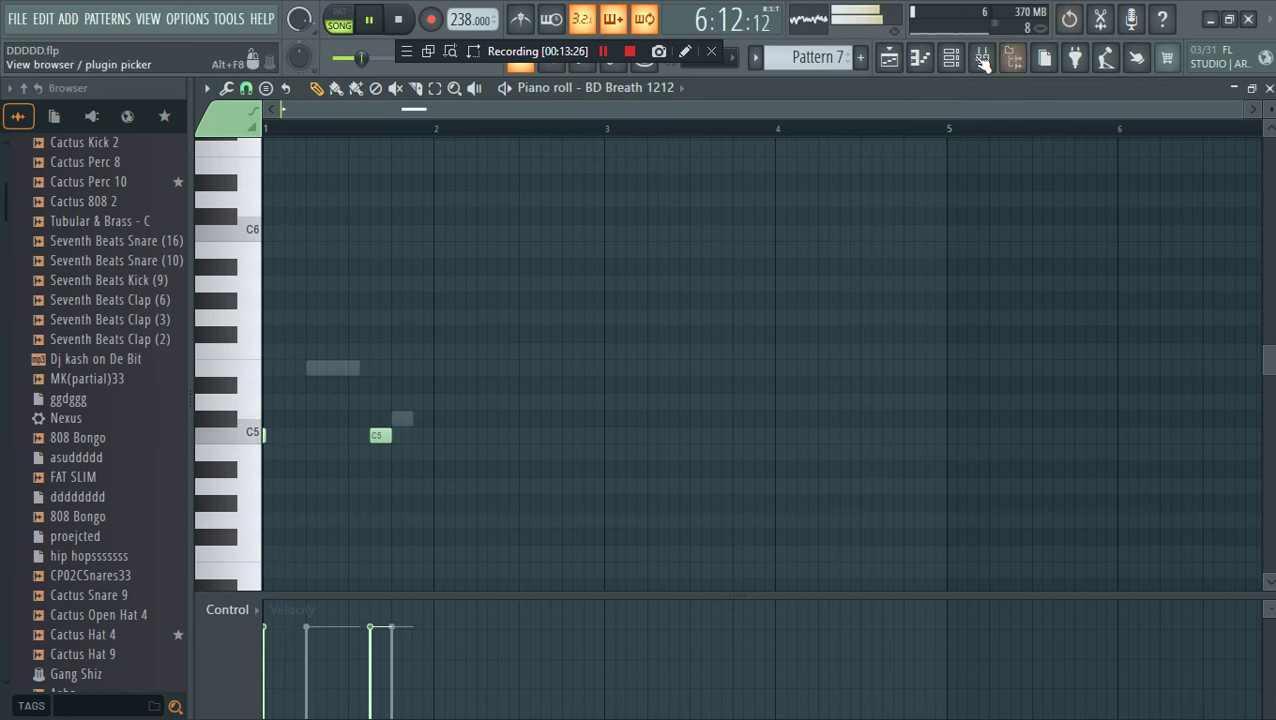
Add four short C5 notes to MK(partial)22, one late in bar 1 and three spaced from the start of bar 2
left_click(980, 57)
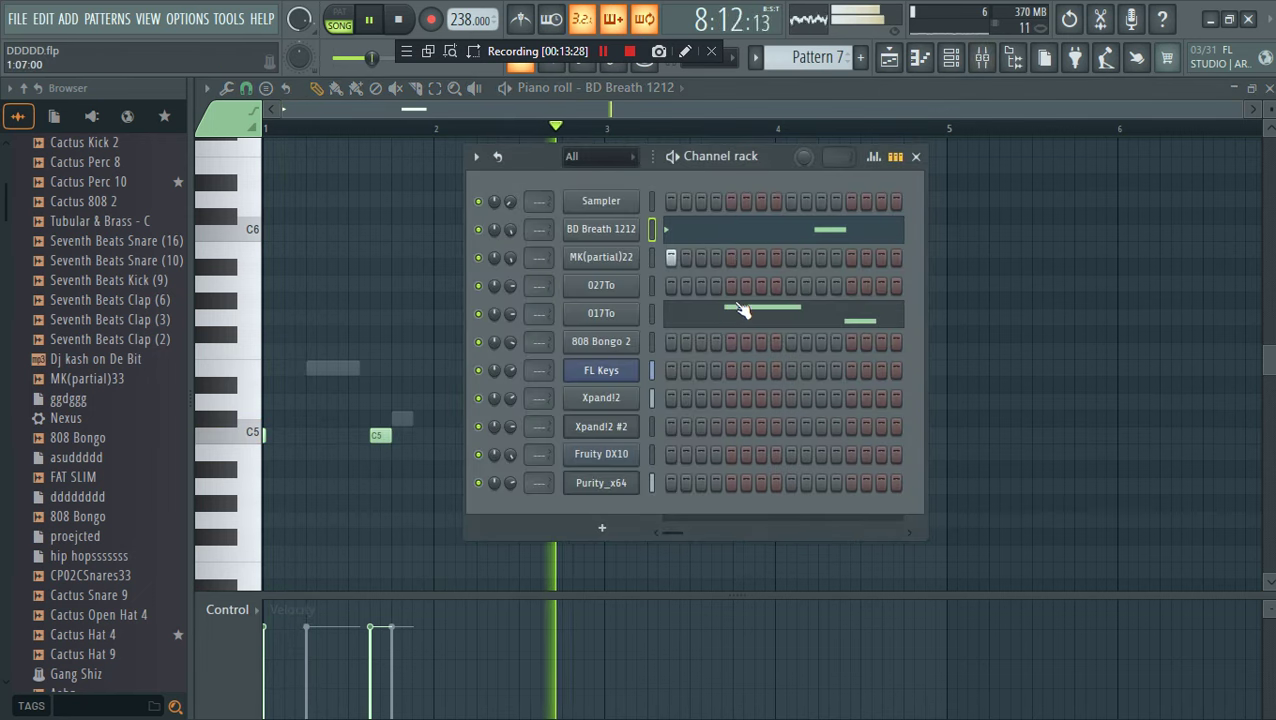
right_click(621, 262)
left_click(661, 256)
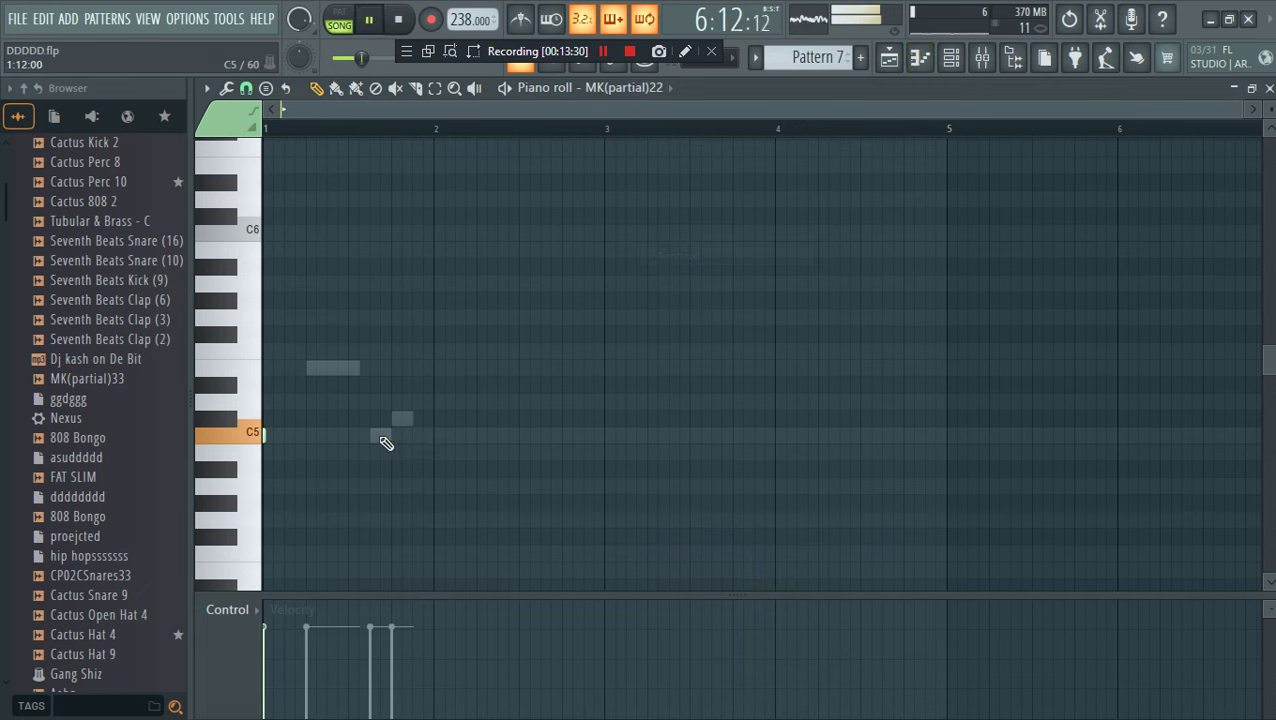
left_click_drag(386, 439, 379, 438)
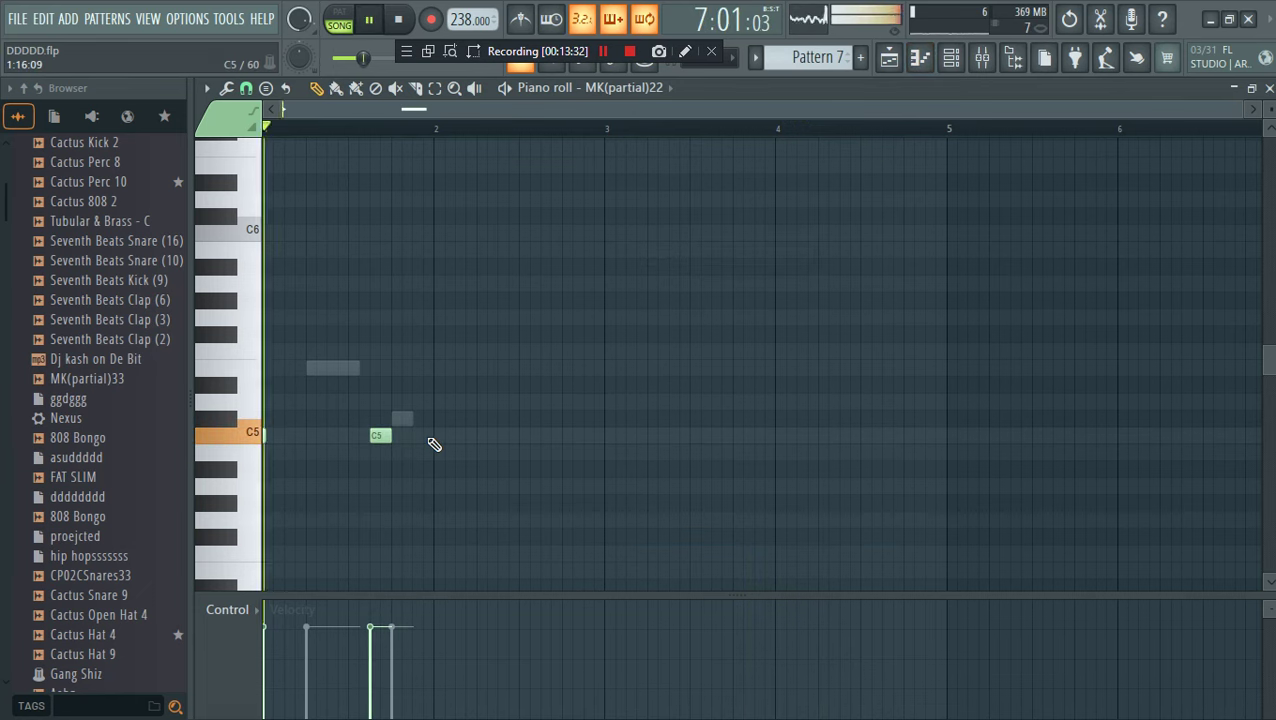
left_click(445, 435)
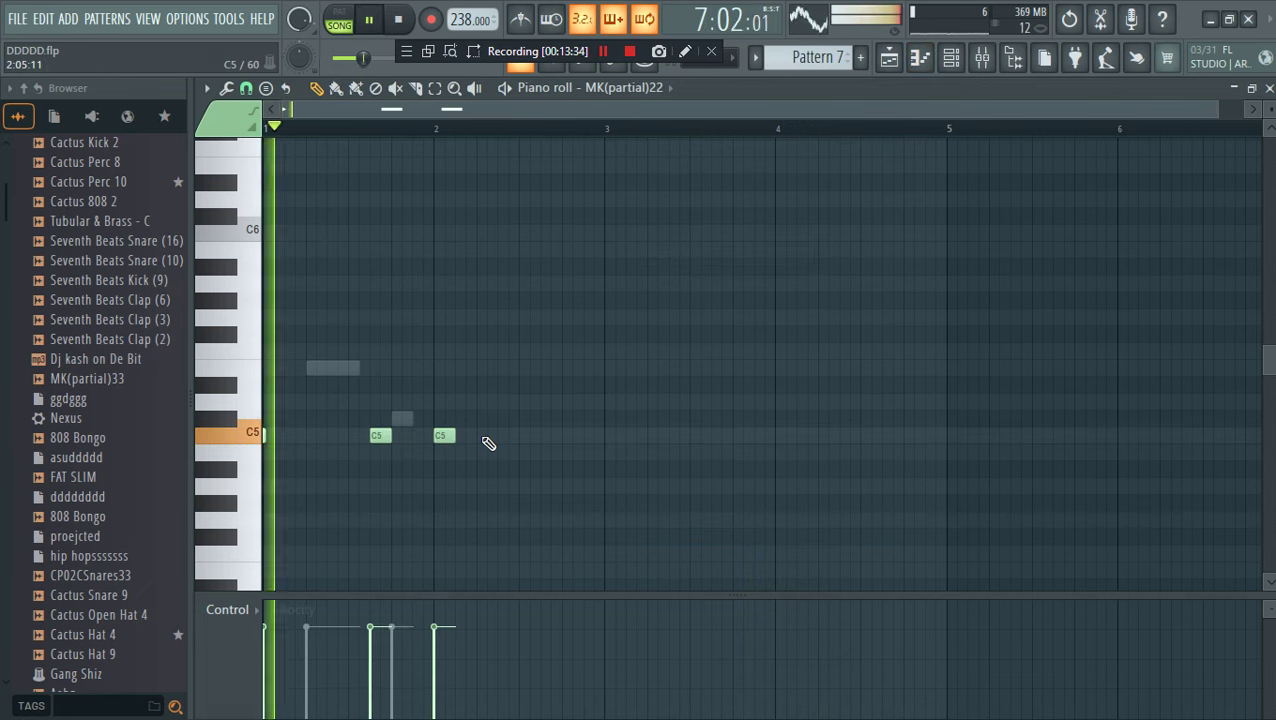
left_click(476, 436)
key("space")
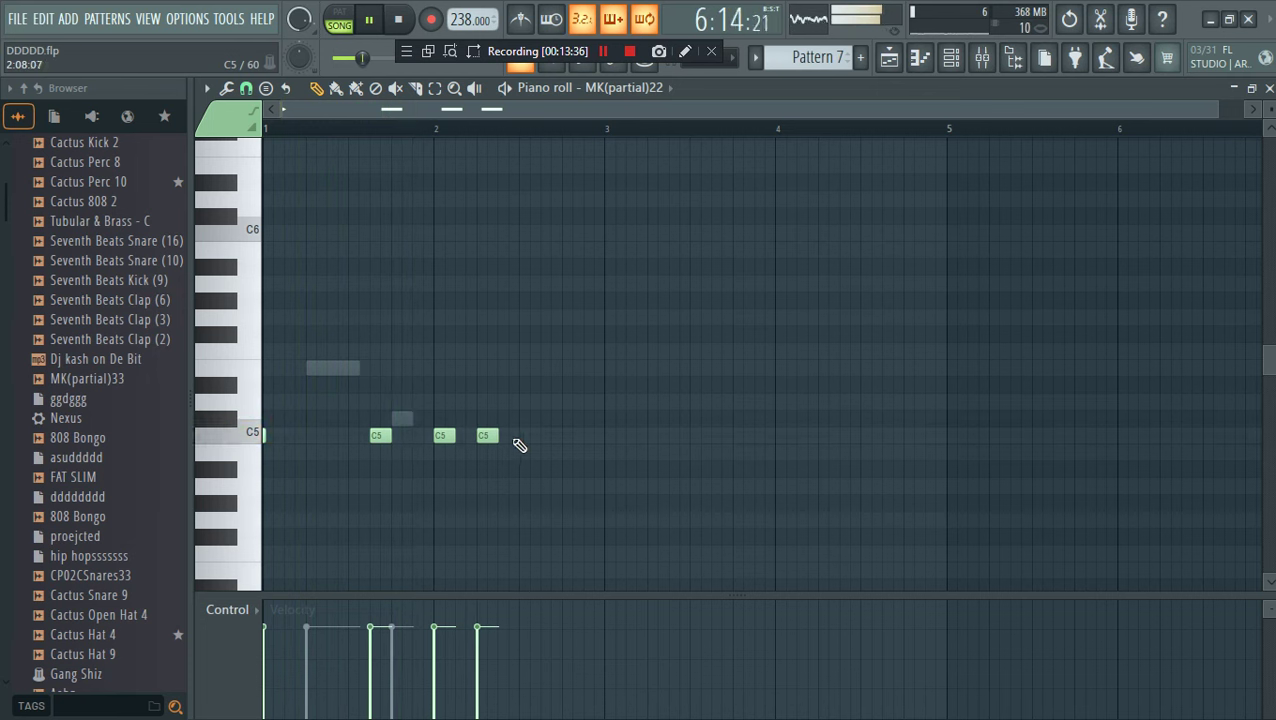
left_click(530, 436)
key("space")
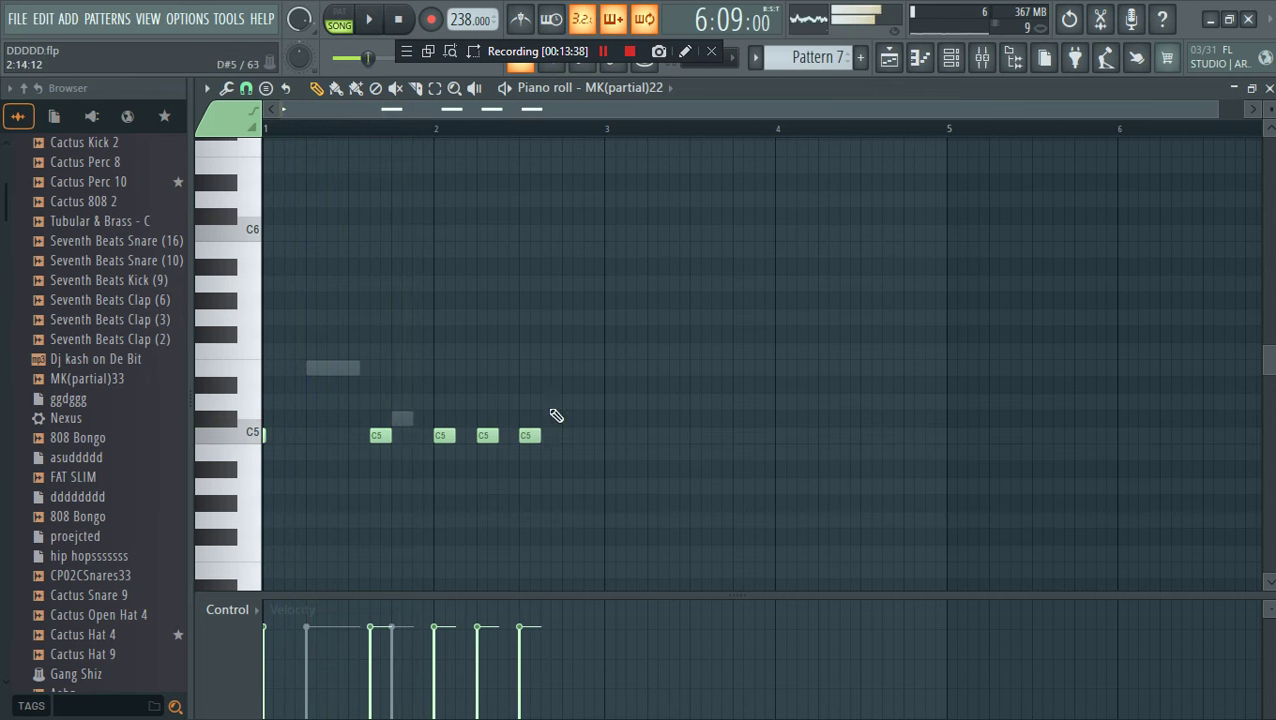
Fill the second half of bar 2 in MK(partial)22 with a roll of back-to-back, shorter C5 notes
key("space")
left_click(541, 437)
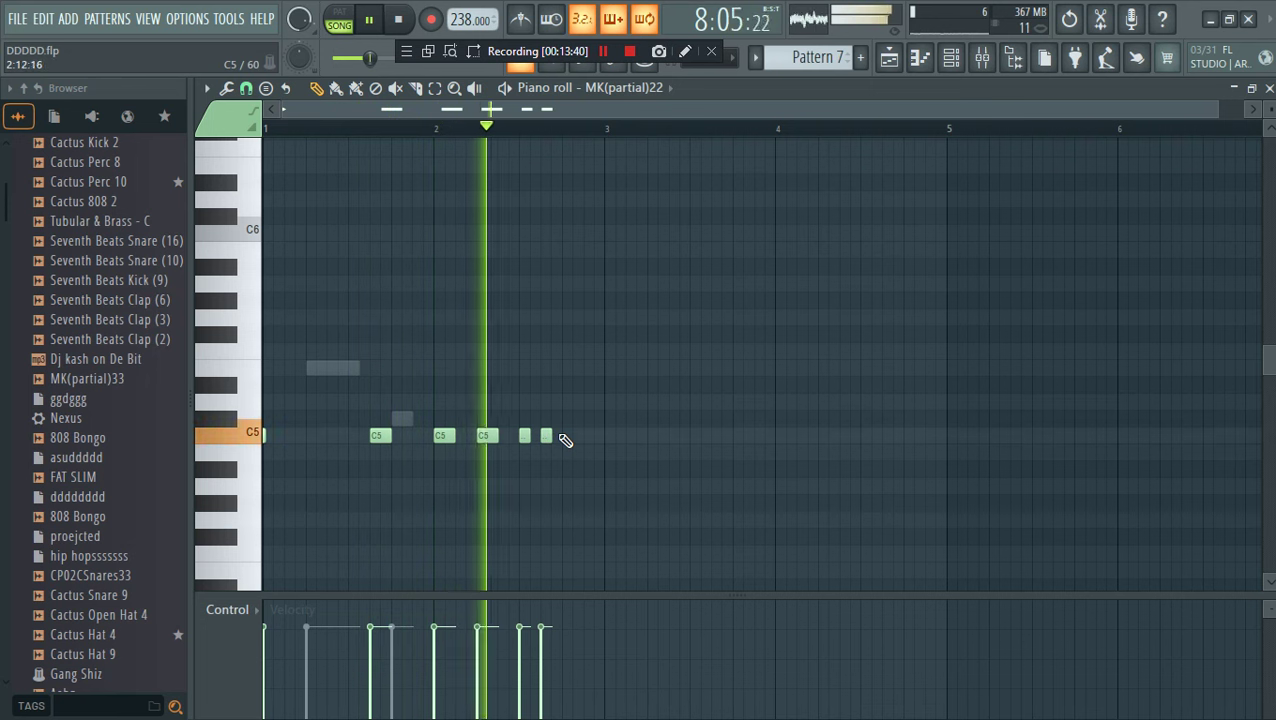
left_click(564, 437)
key("space")
key("space")
mouse_move(541, 437)
left_mouse_down()
mouse_move(530, 438)
mouse_move(547, 438)
left_mouse_up()
left_click(552, 437)
key("space")
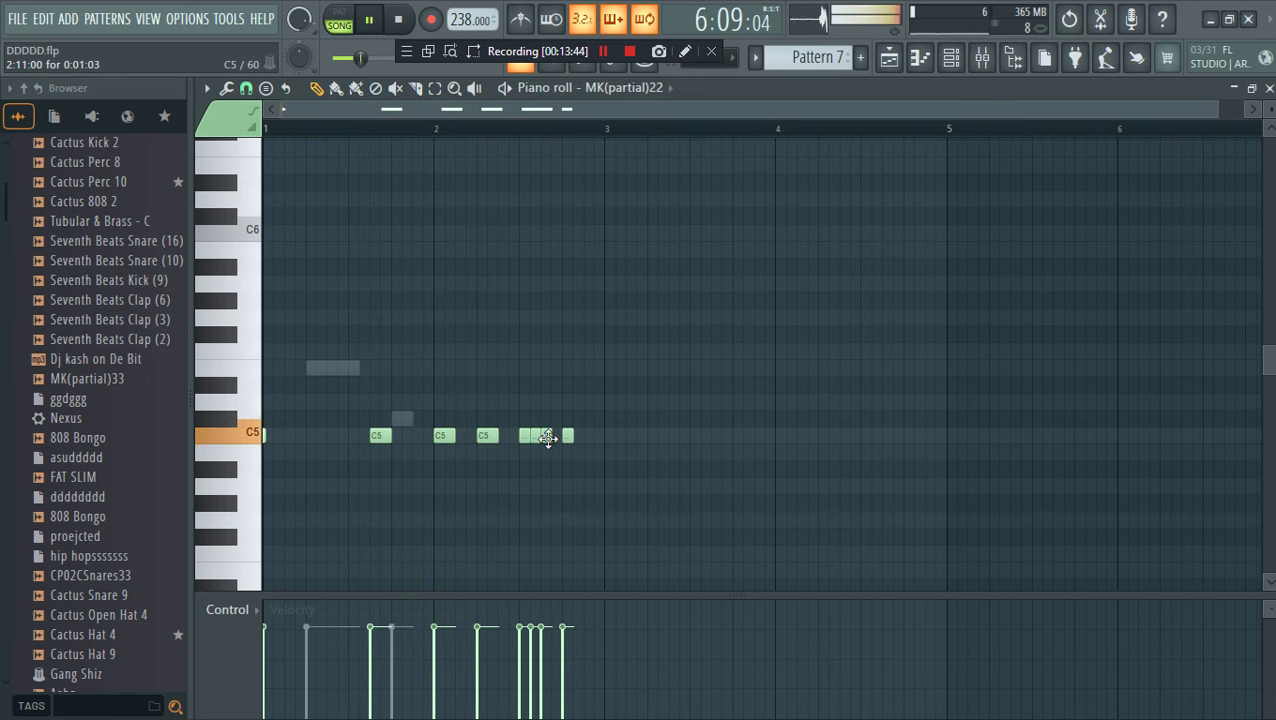
left_click(552, 438)
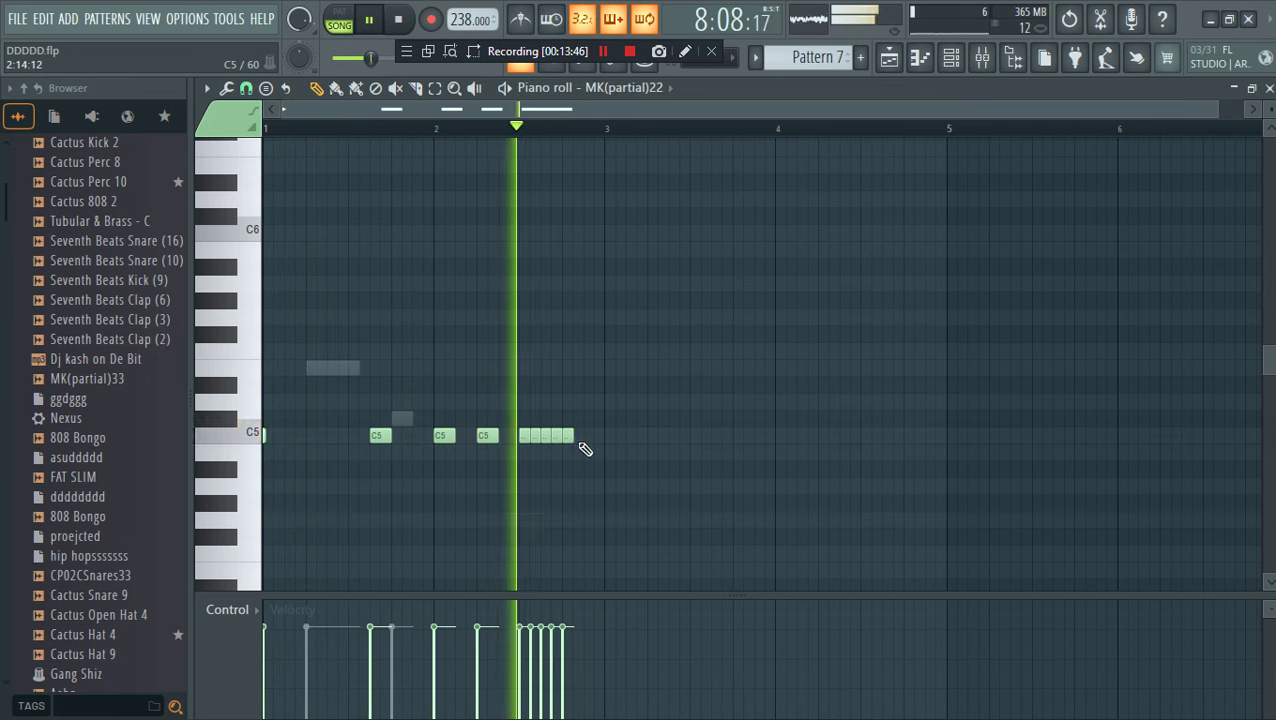
mouse_move(588, 458)
left_mouse_down()
mouse_move(526, 436)
mouse_move(563, 434)
left_mouse_up()
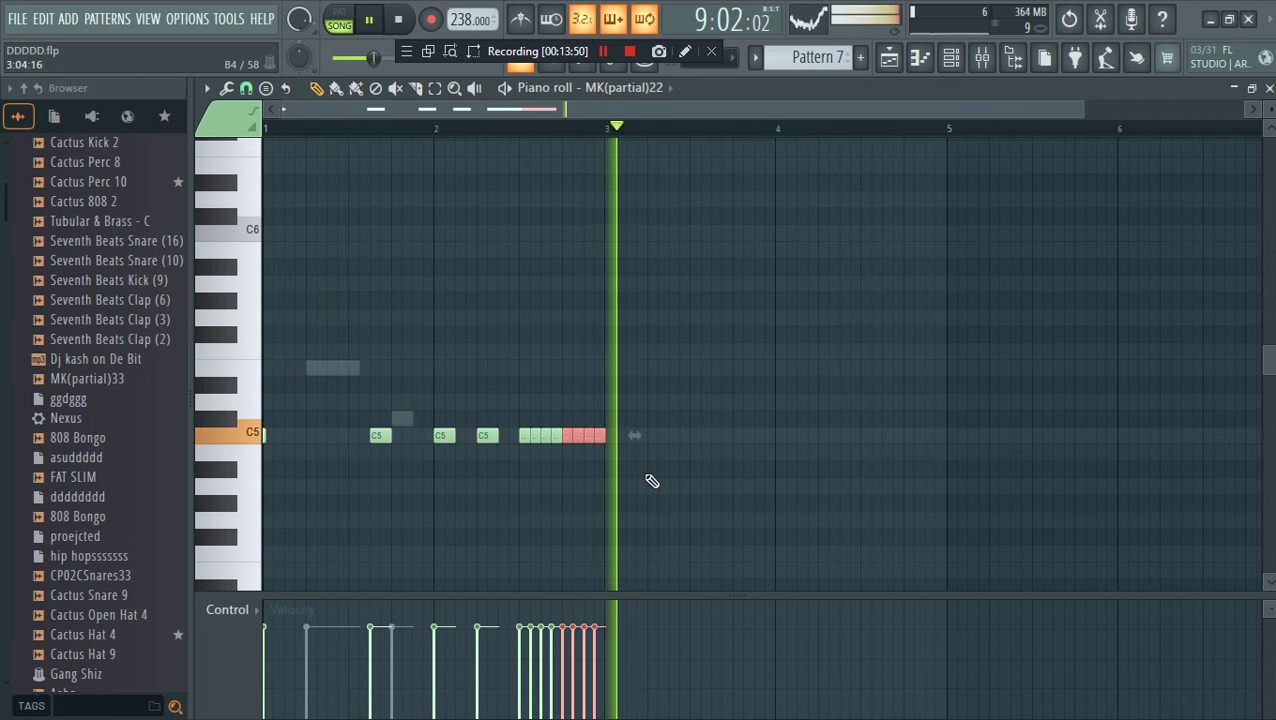
Replace the long E5 note in the 017To channel with a short E5 note at the same starting position
left_click(951, 57)
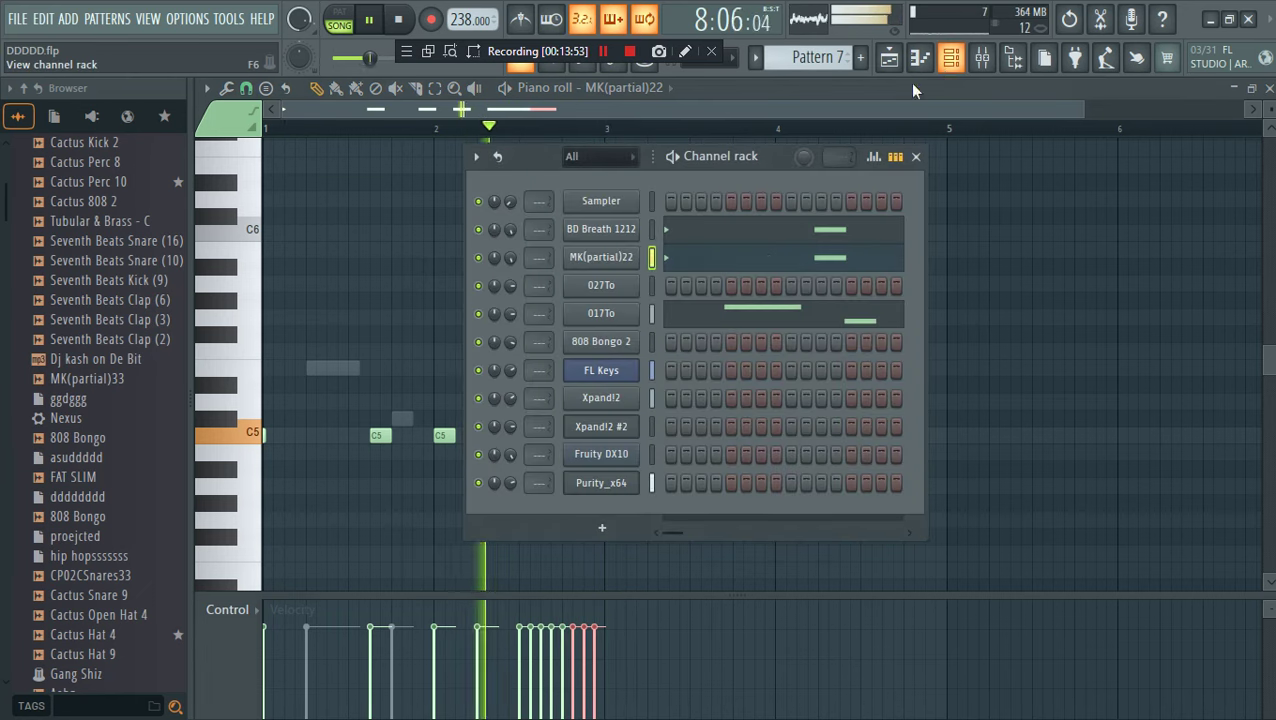
left_click(779, 316)
key("space")
right_click(332, 370)
key("space")
left_click(331, 370)
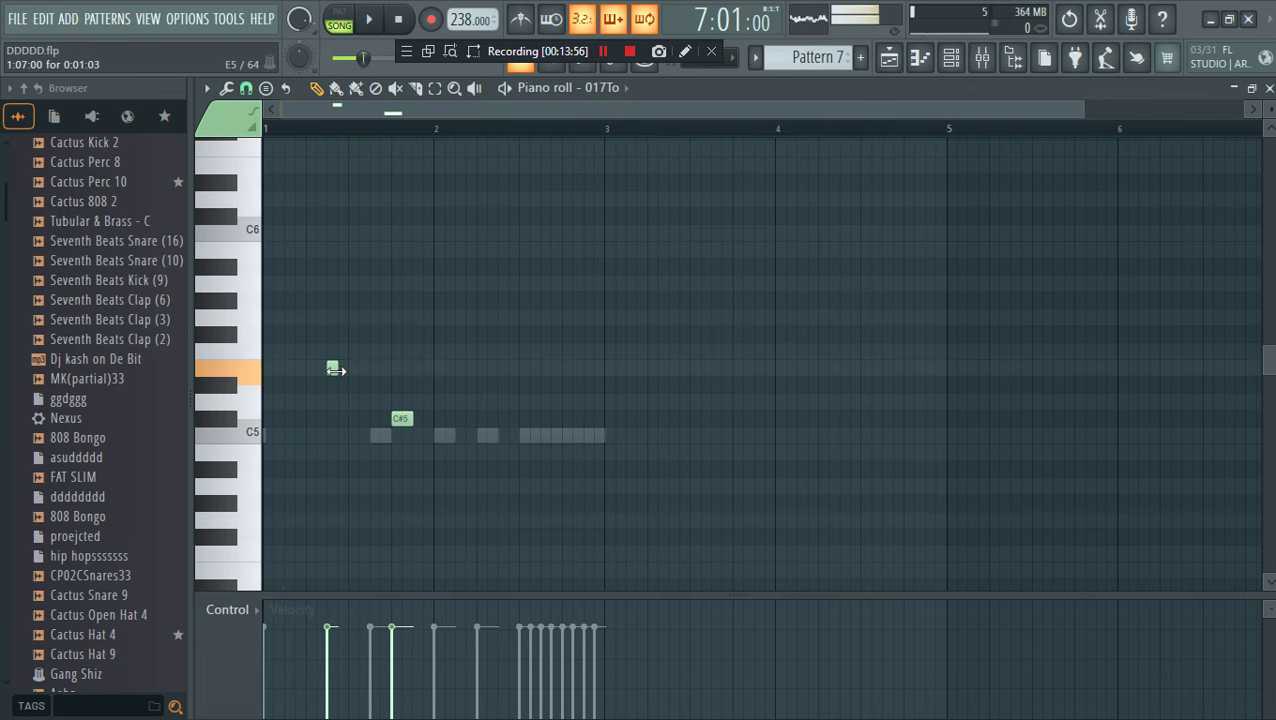
left_click_drag(318, 374, 308, 370)
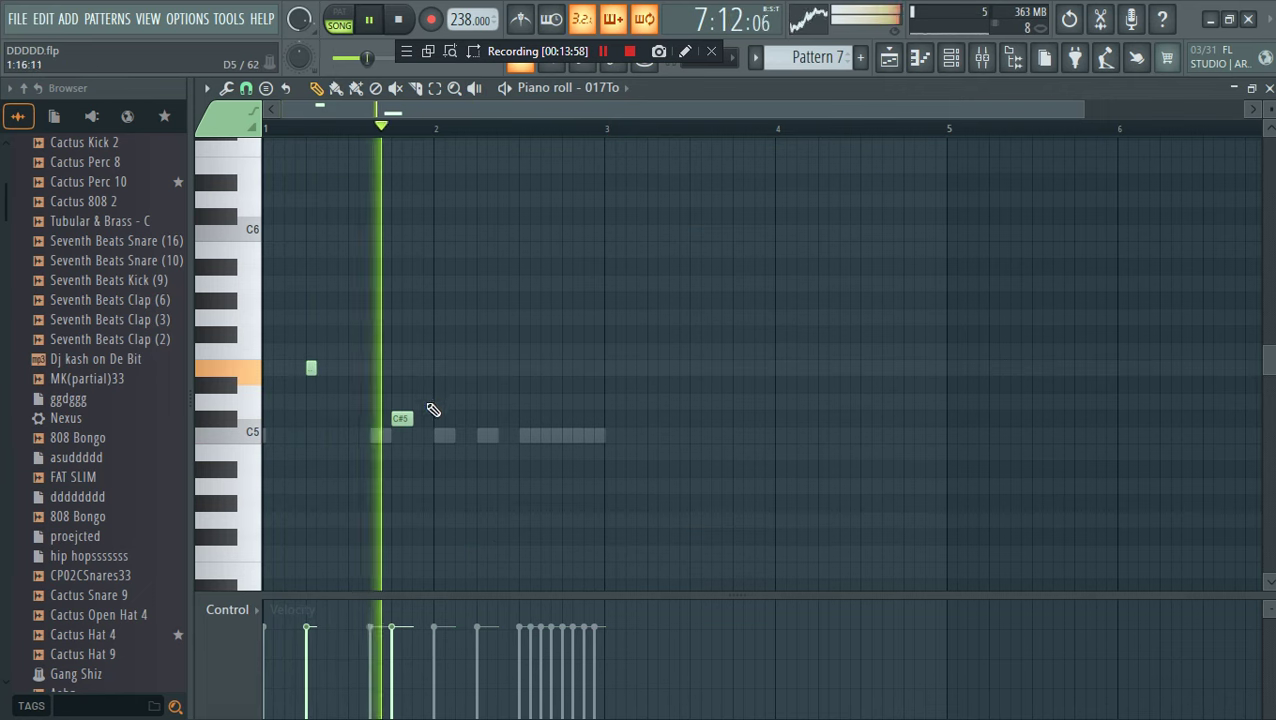
Delete the remaining C#5 and E5 notes from the 017To channel
right_click(404, 418)
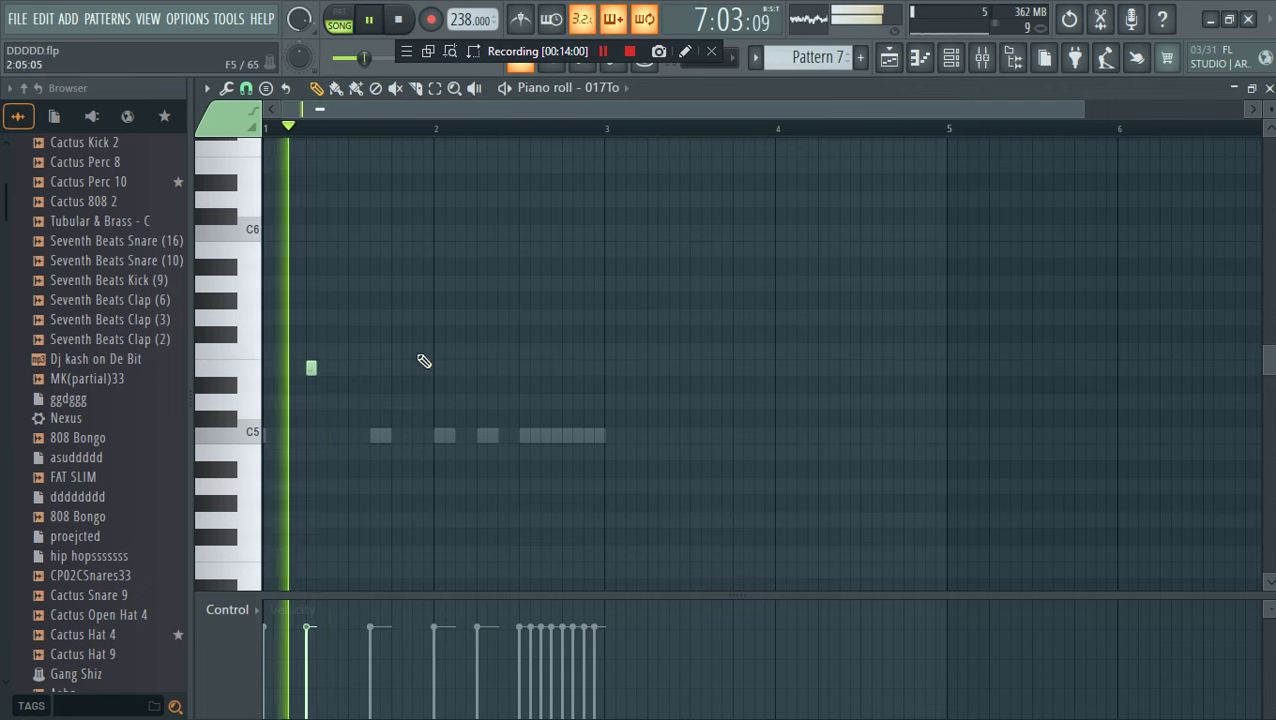
right_click(311, 368)
Add three short F5 notes and a short D5 note to bar 1 of the 027To channel
left_click(949, 62)
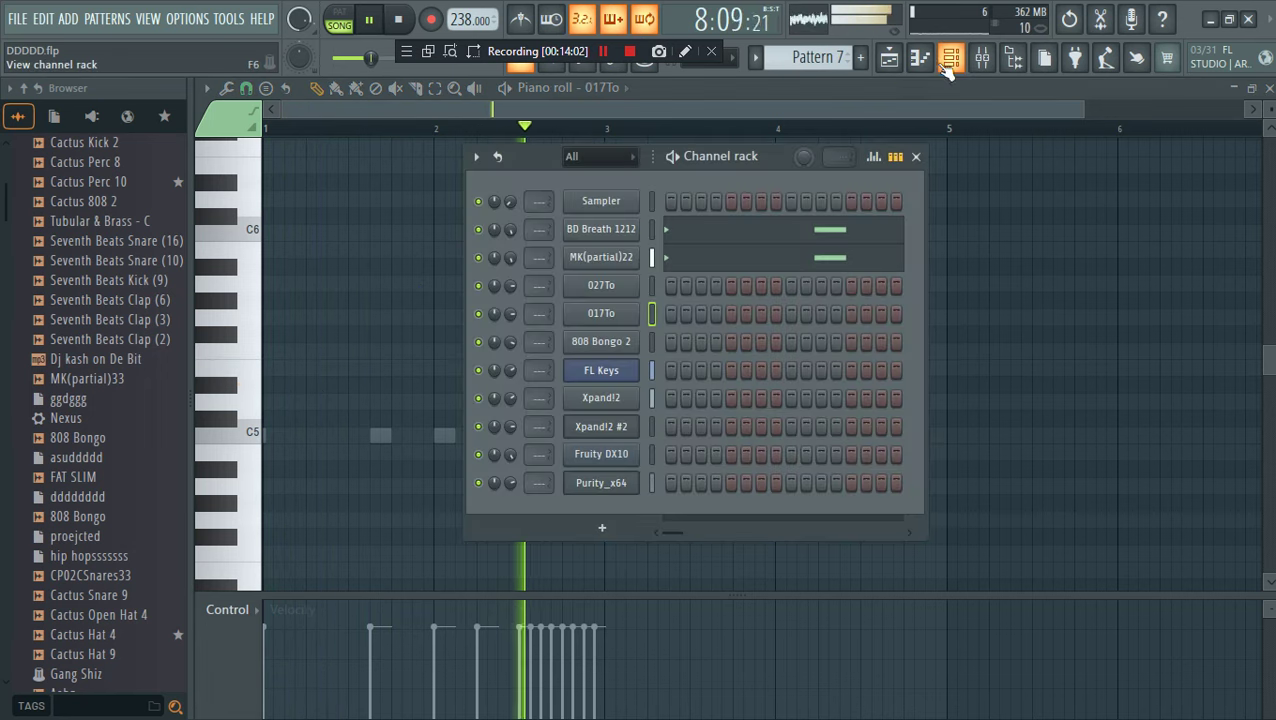
right_click(601, 285)
left_click(672, 282)
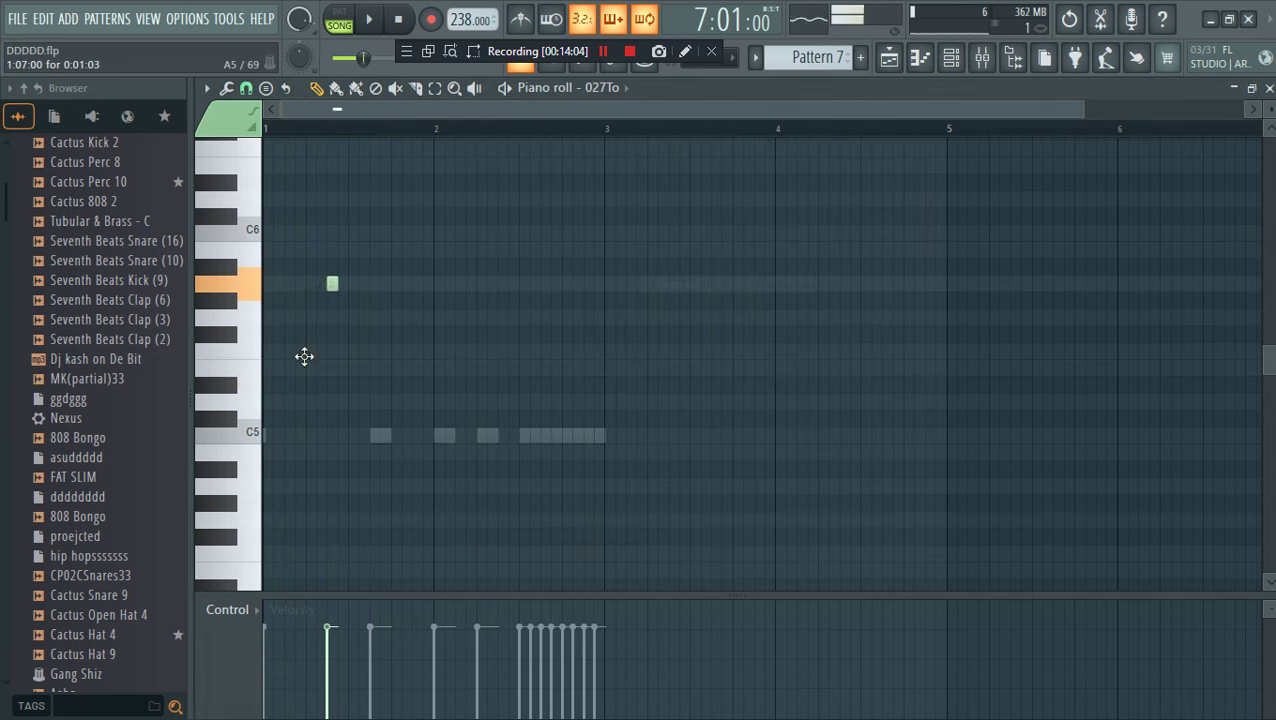
left_click_drag(330, 287, 320, 364)
left_click(330, 351)
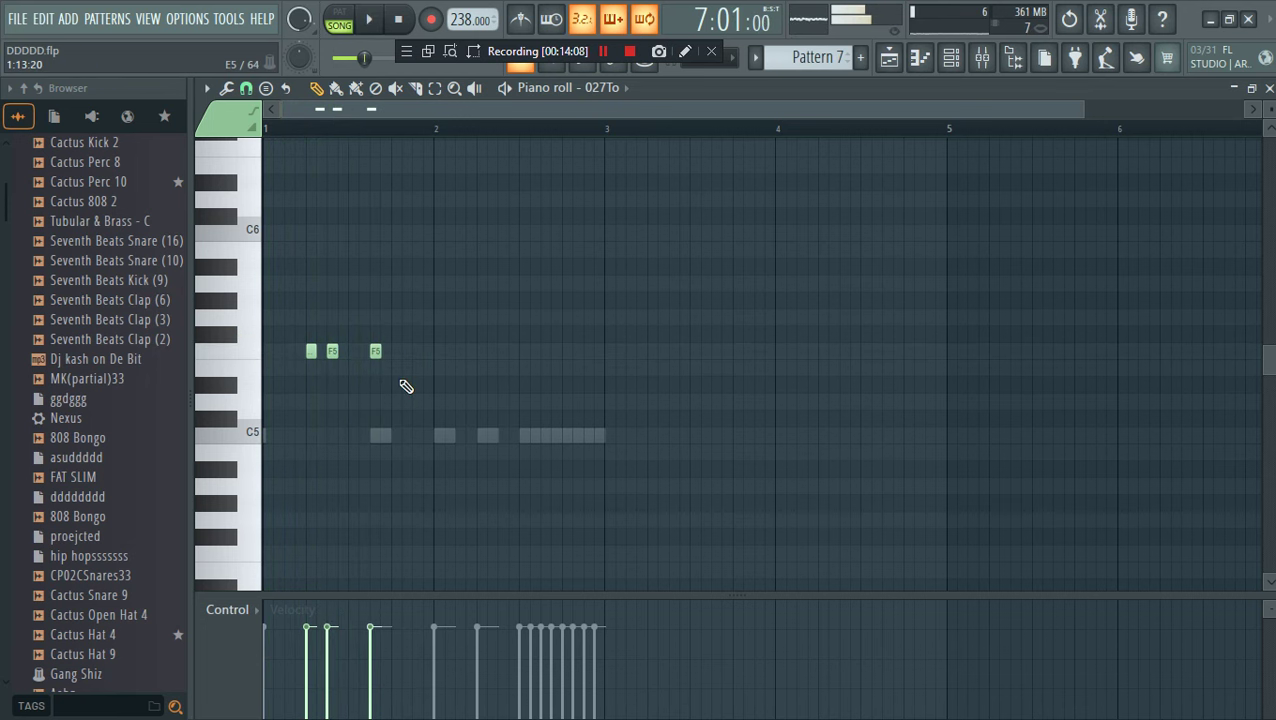
left_click(416, 401)
left_click(476, 404)
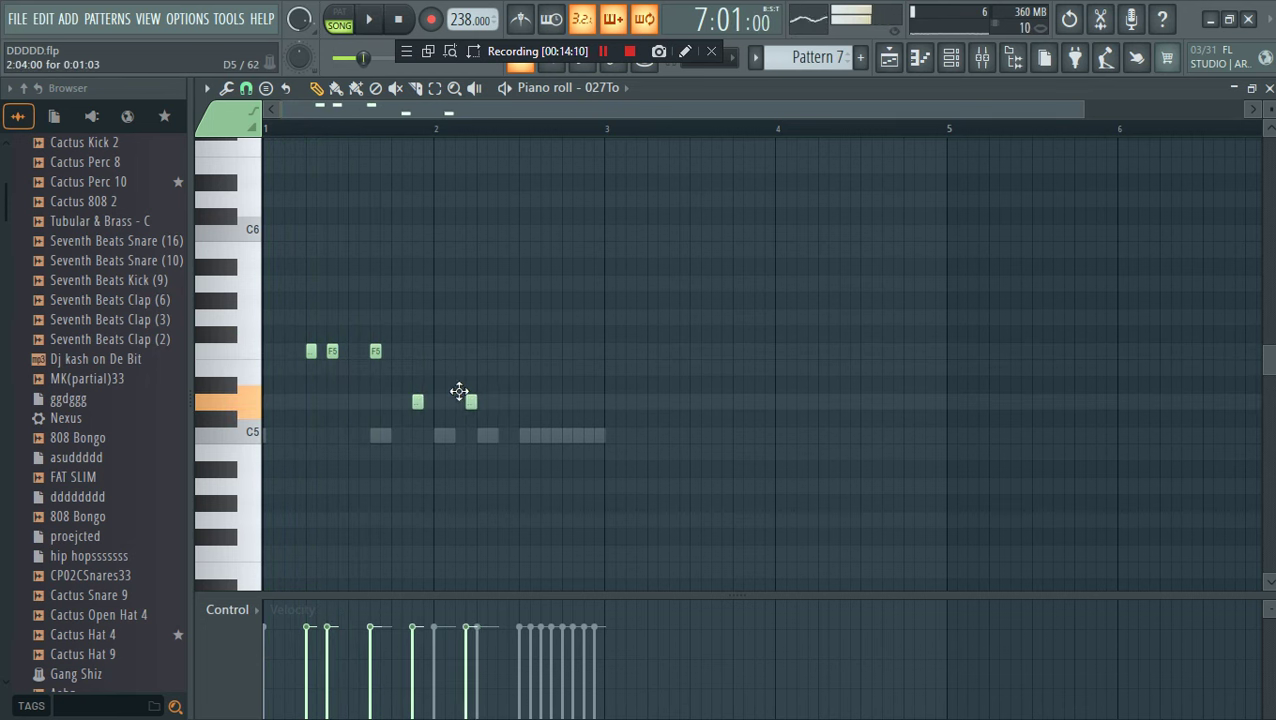
left_click_drag(462, 400, 501, 353)
right_click(513, 335)
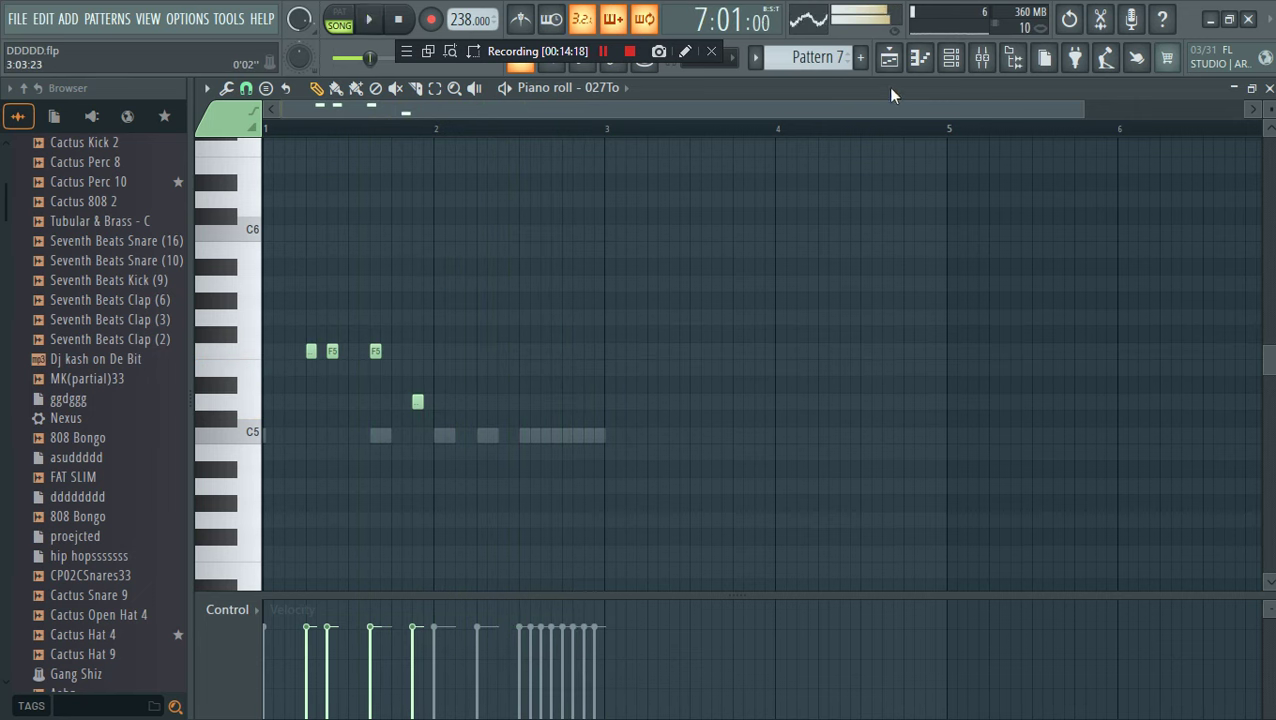
Add three short C5 notes to BD Breath 1212 in bar 2, at its start, quarter point and midpoint
left_click(966, 60)
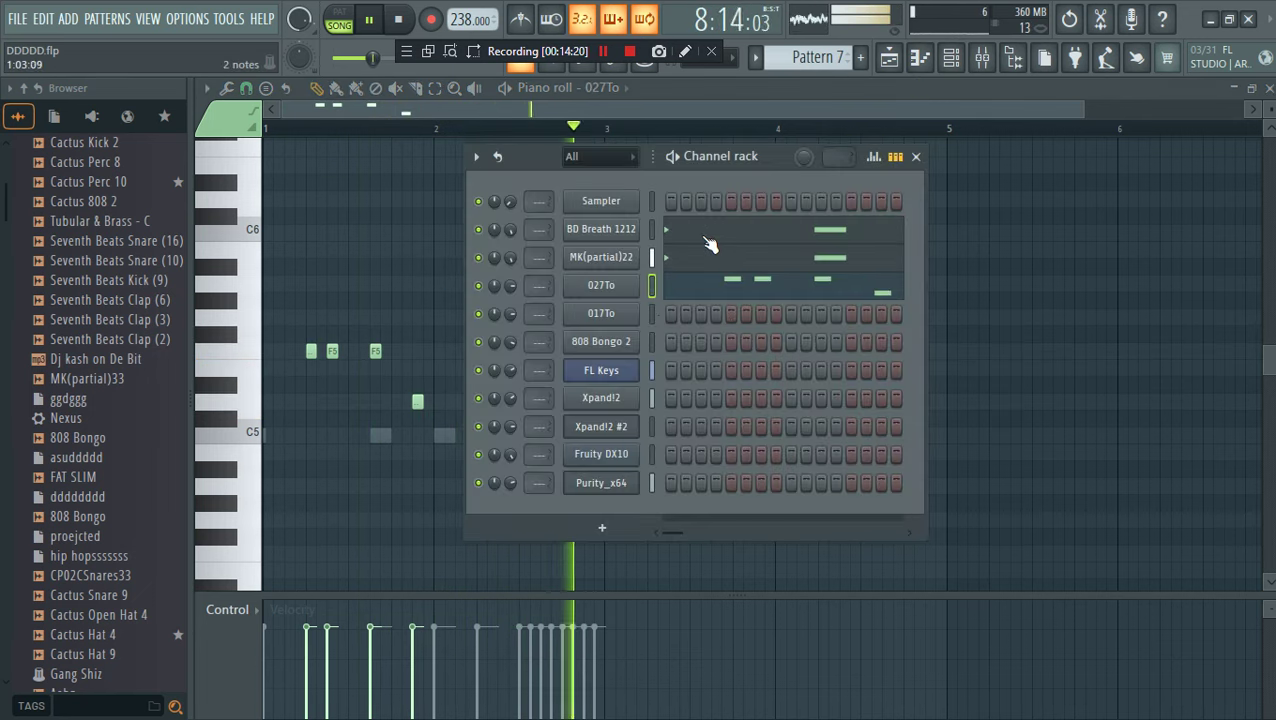
left_click(708, 245)
left_click(440, 436)
left_click(483, 436)
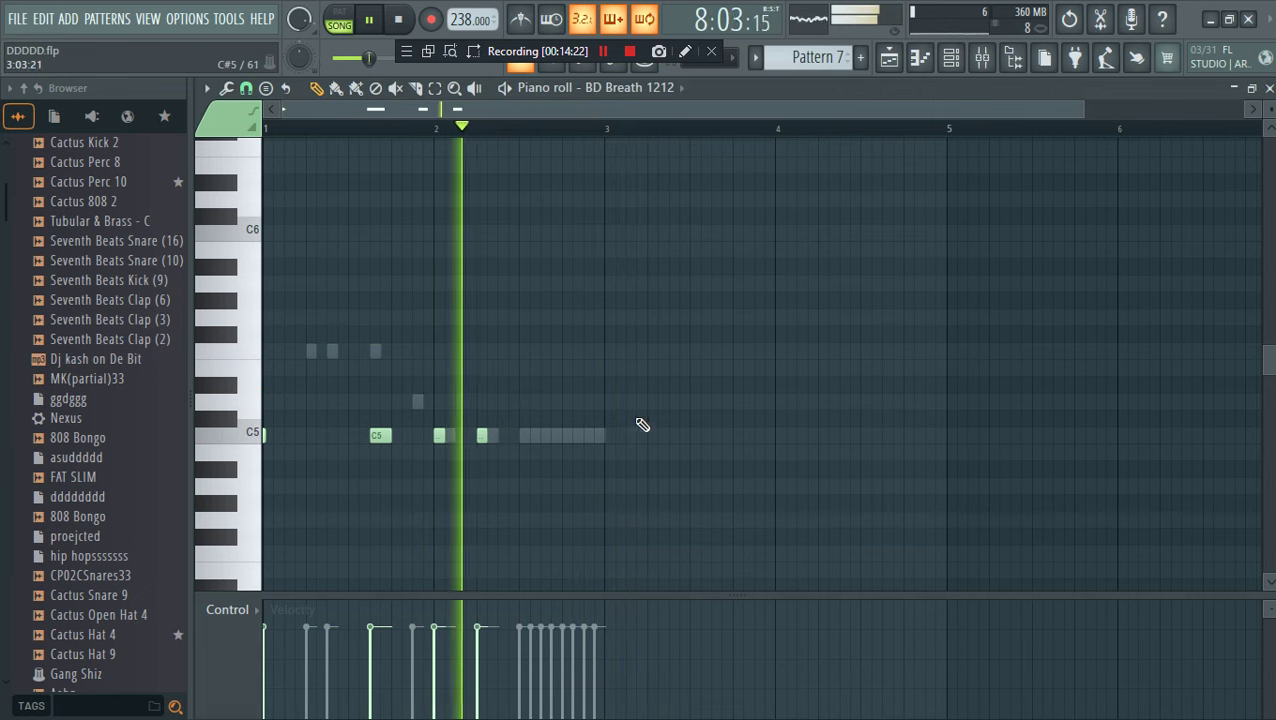
left_click(523, 436)
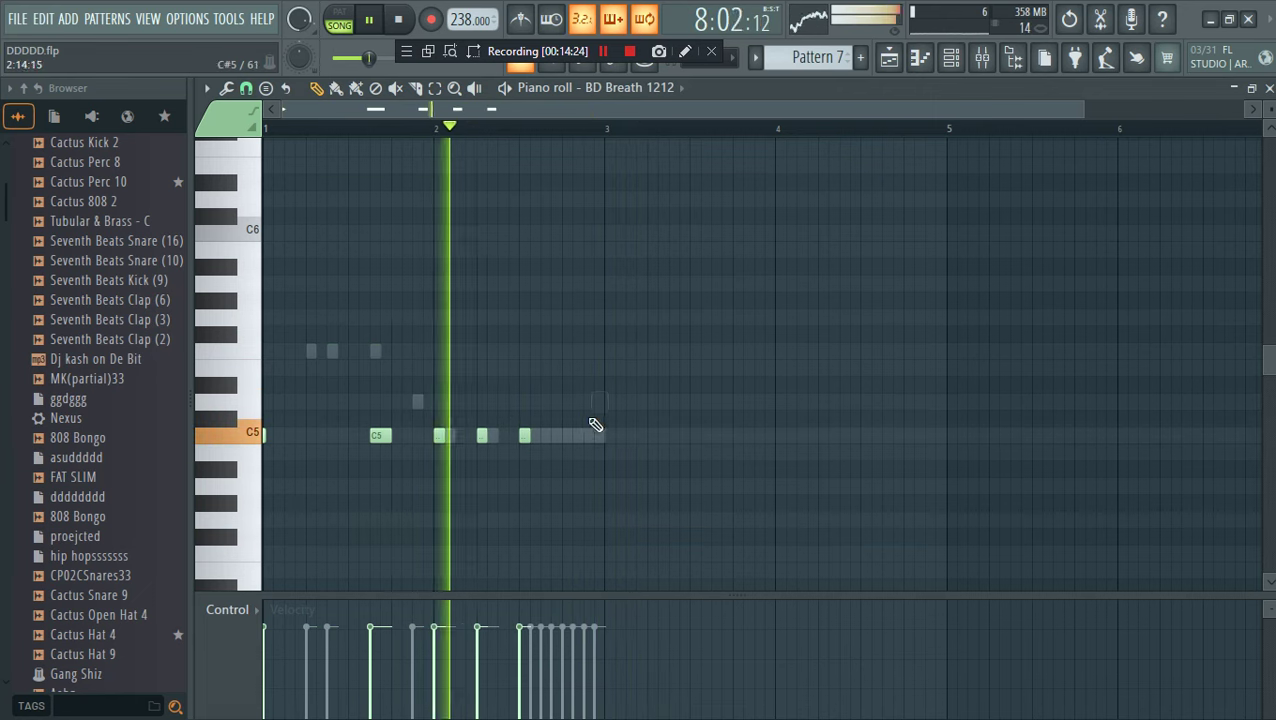
Place the 707 Crash sample on Track 13 of the playlist at bar 9
left_click(889, 57)
left_click(633, 130)
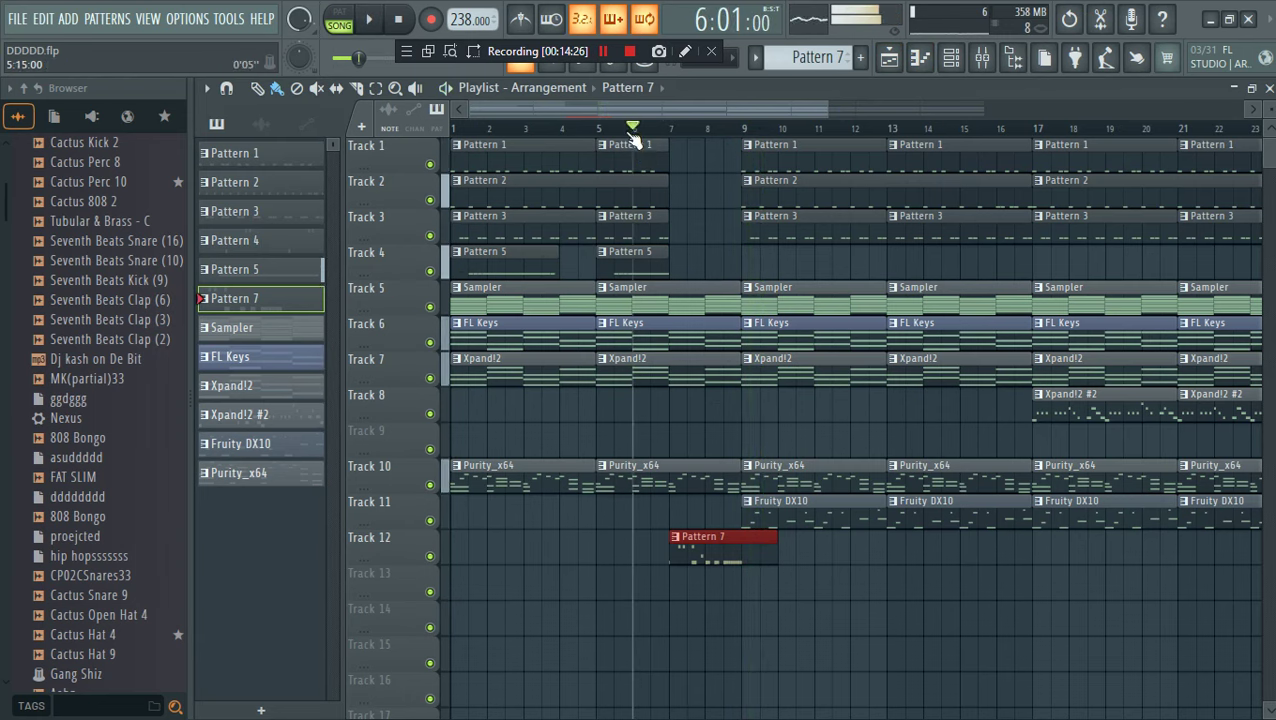
scroll(800, 108, "down", 3)
scroll(68, 262, "up", 10)
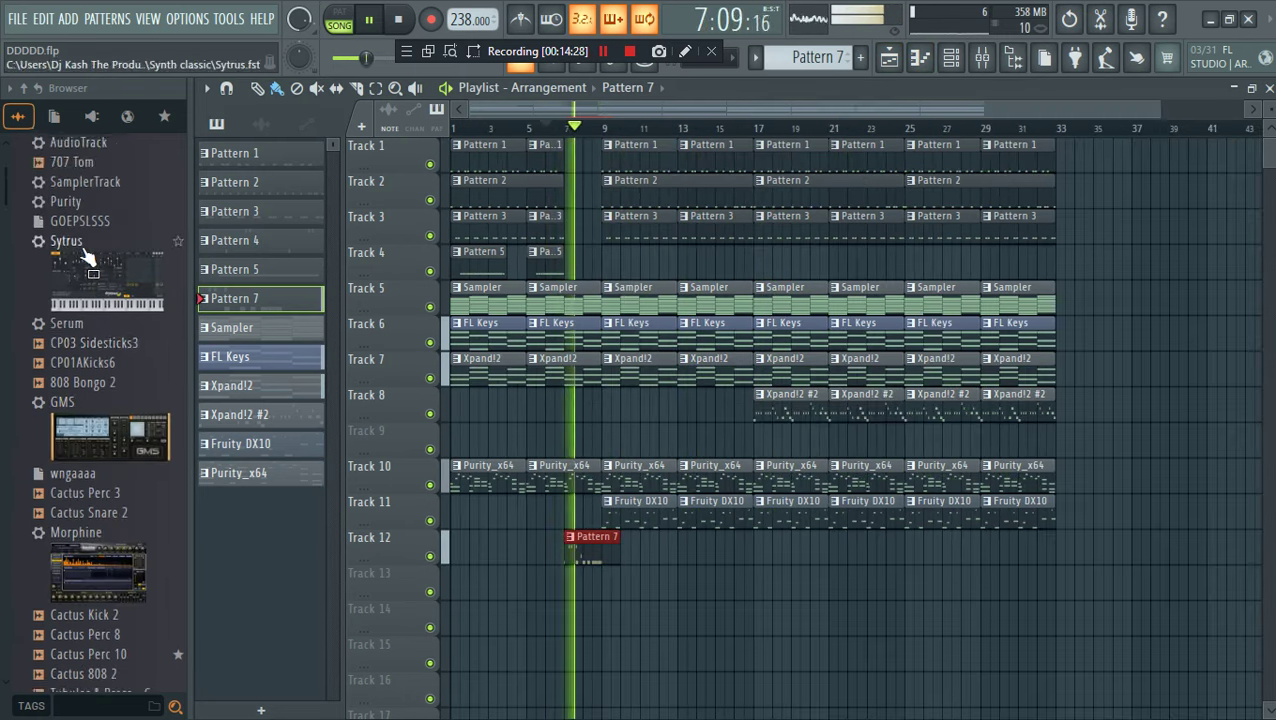
left_click(127, 224)
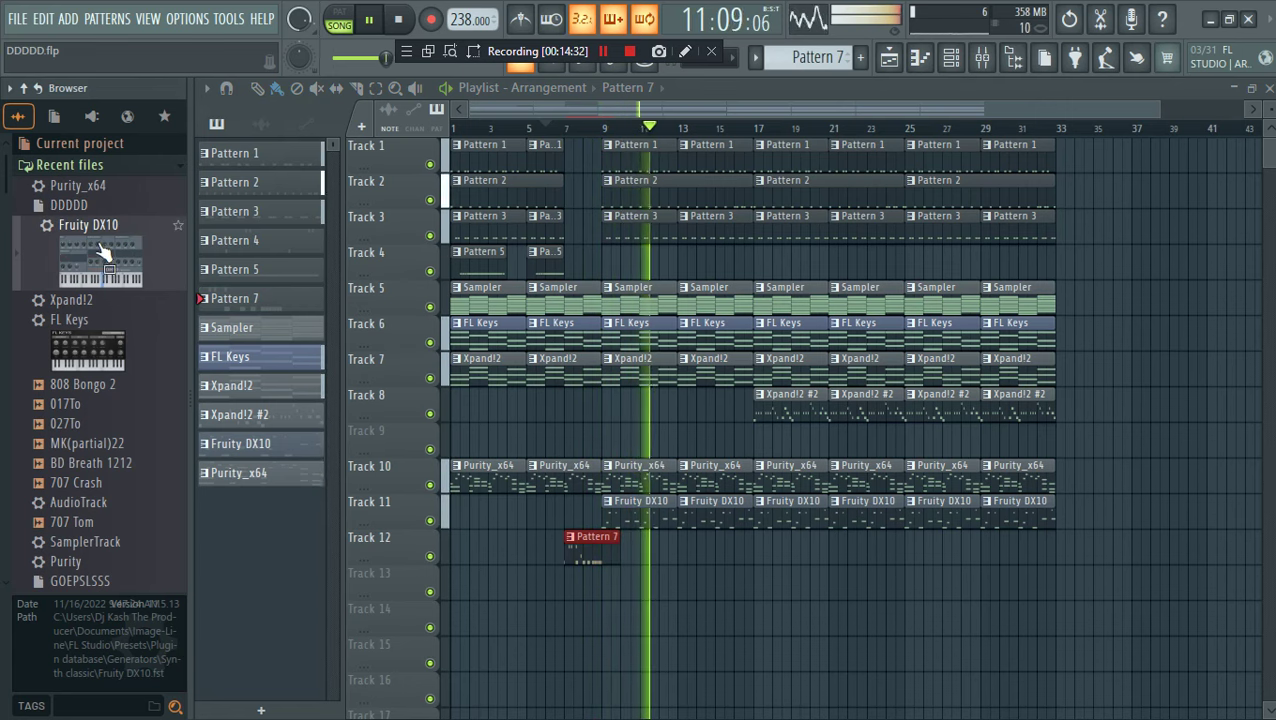
left_click(72, 166)
left_click_drag(105, 527, 598, 582)
key("F6")
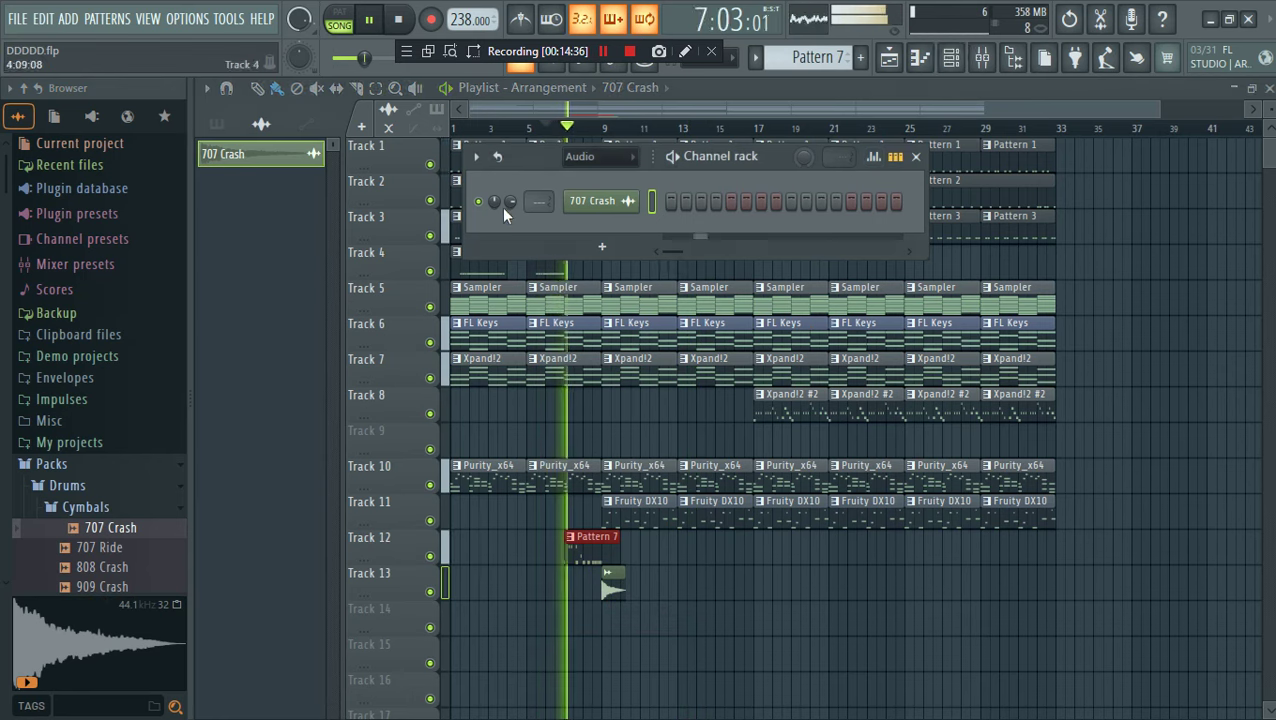
Copy the Pattern 7 fill and crash to bars 15 and 17, and cut the clips above the fill on Tracks 1–3, 5–7 and 11
left_click(607, 584)
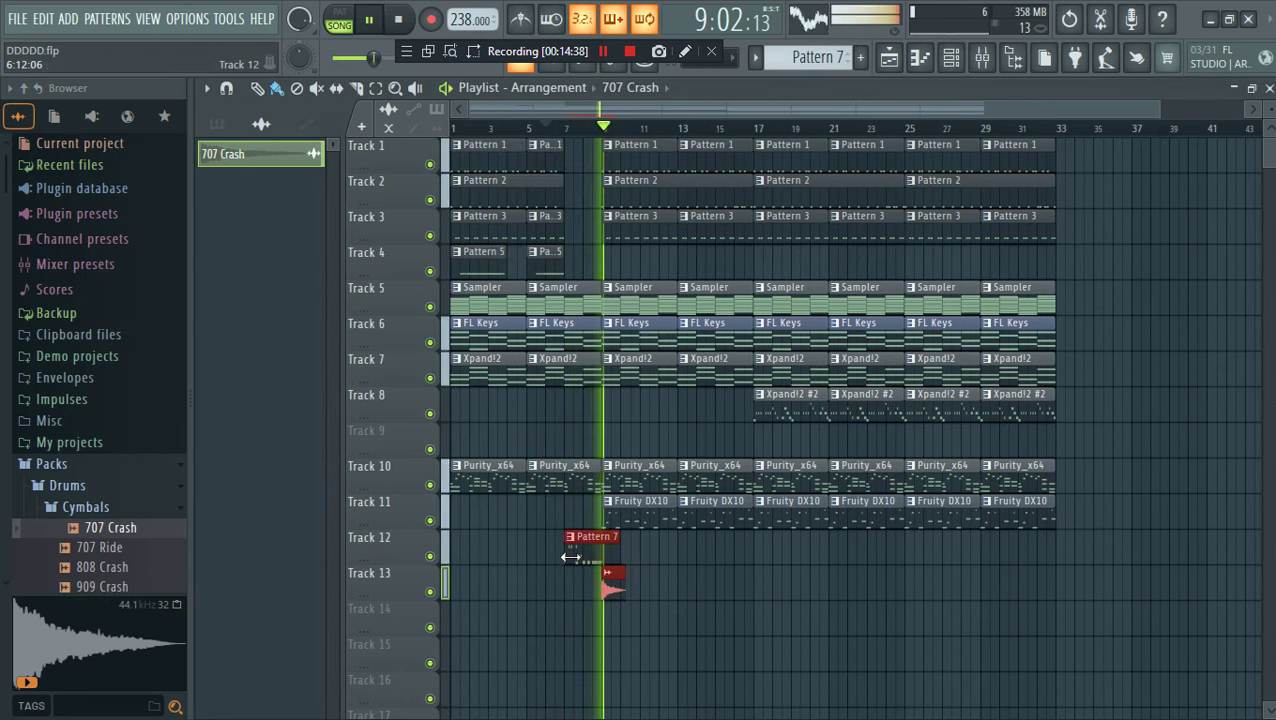
left_click_drag(765, 566, 741, 568)
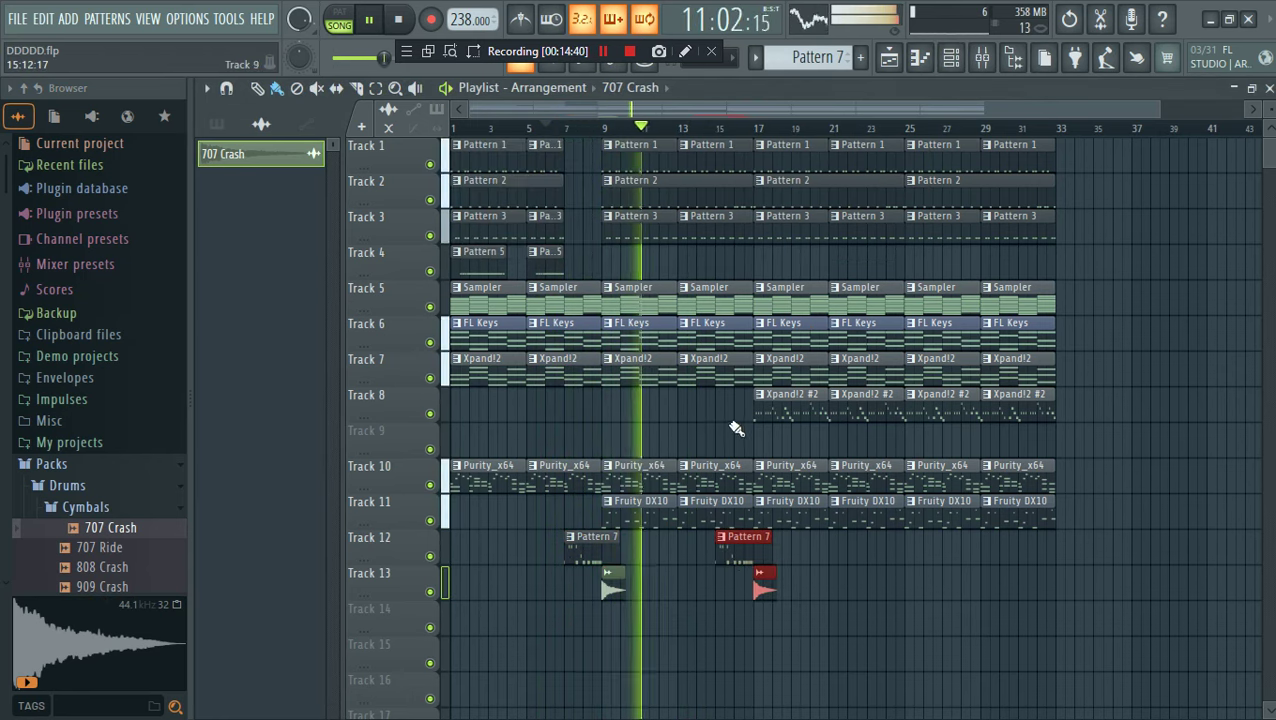
left_click_drag(736, 428, 716, 148)
left_click_drag(751, 510, 719, 516)
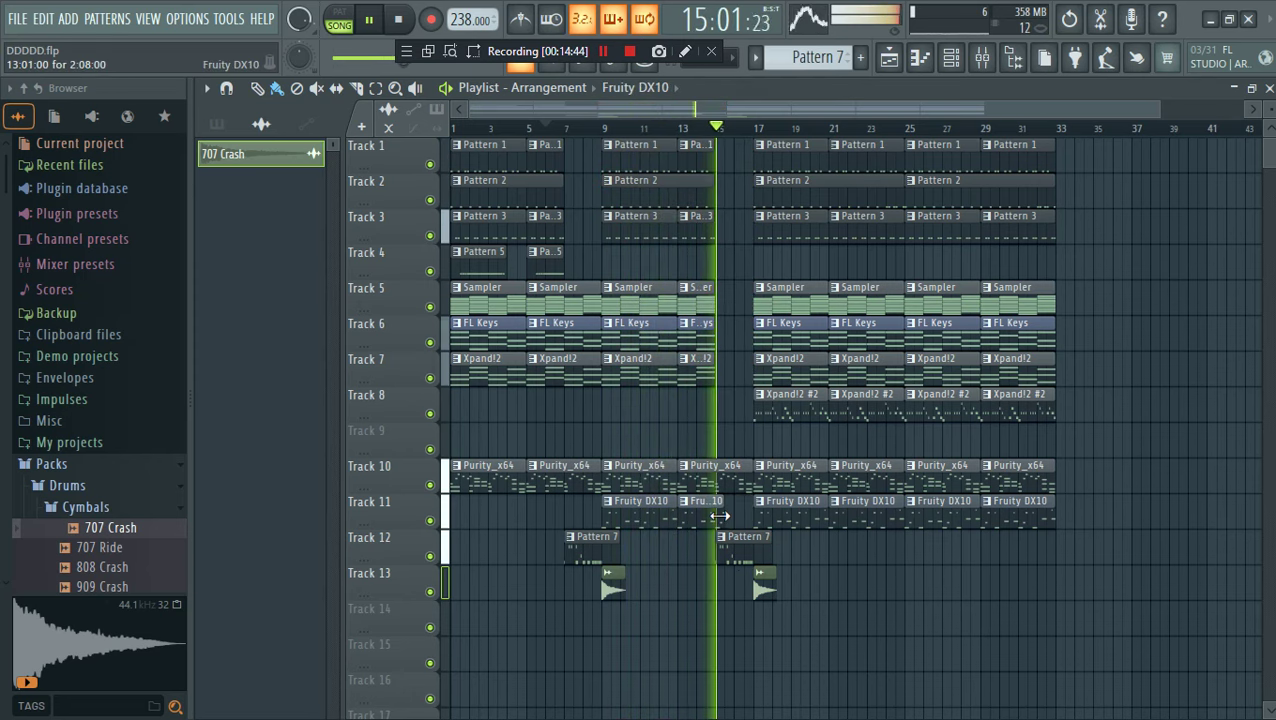
right_click(820, 453)
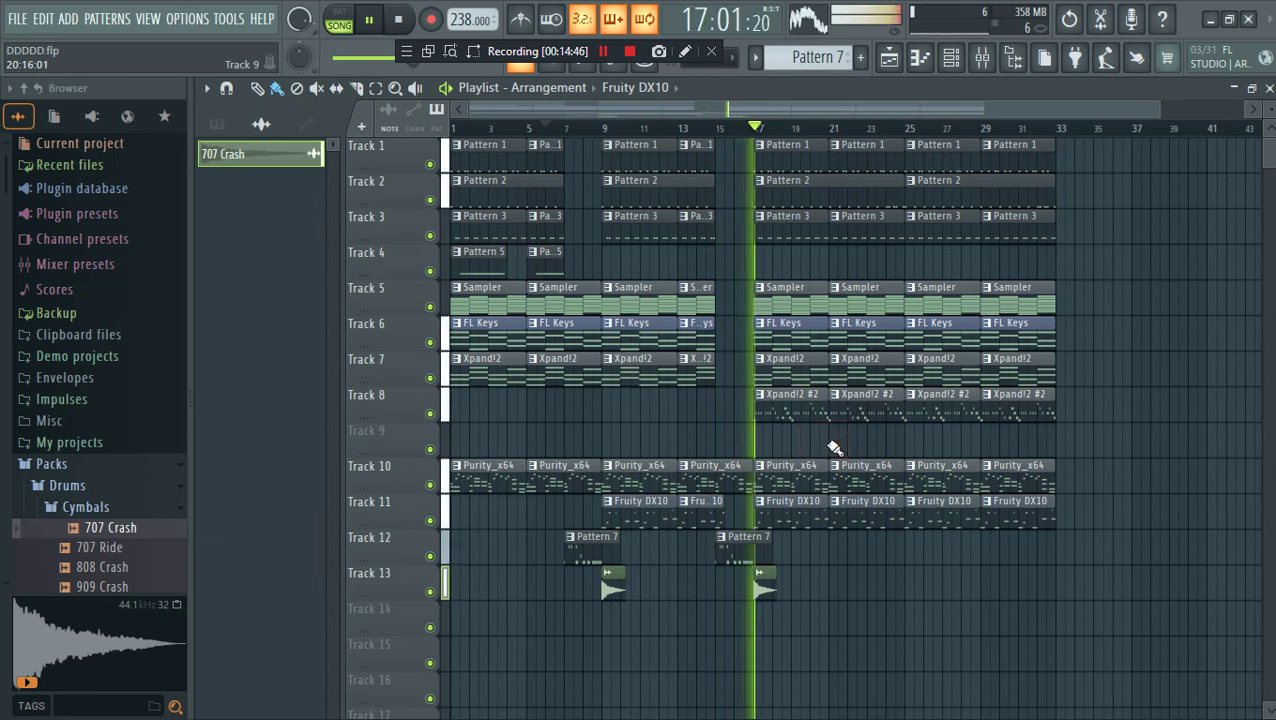
Copy the Pattern 7 fill to bar 31 on Track 12 and the crash to bar 33 on Track 13
left_click_drag(837, 603, 1049, 559)
key("ctrl+z")
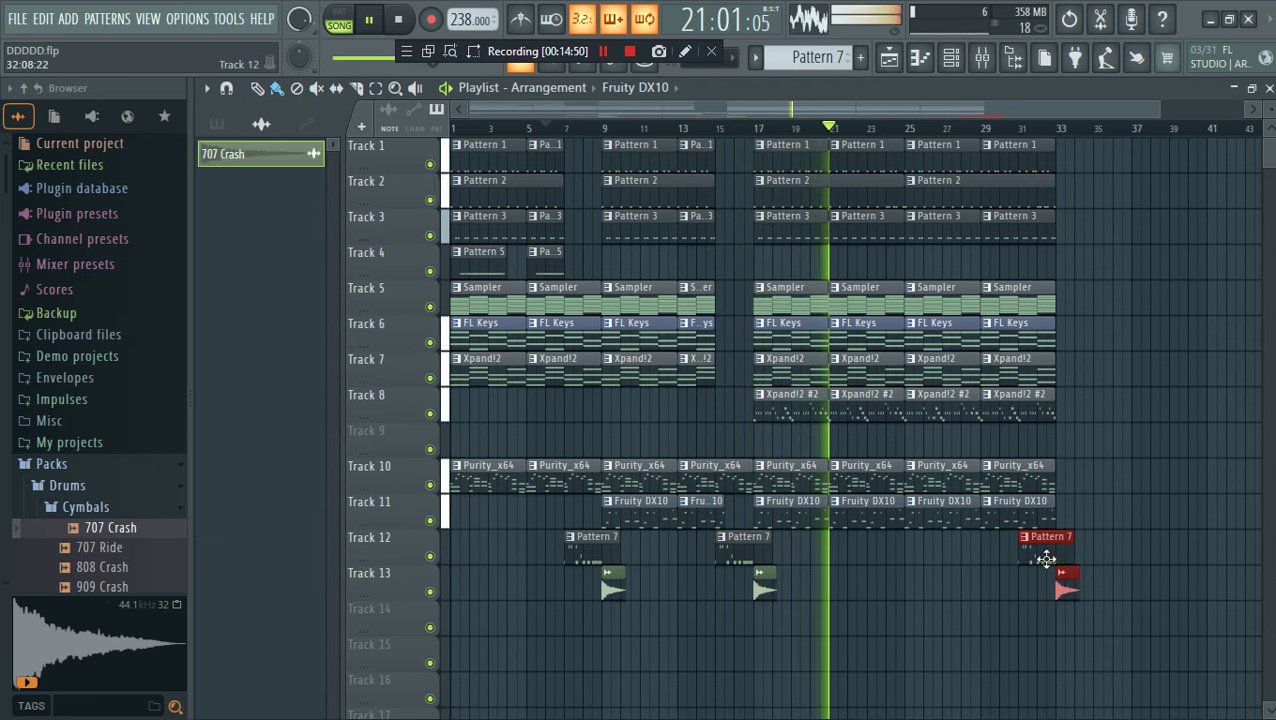
left_click(1108, 476)
right_click(1120, 468)
left_click_drag(1141, 109, 1238, 110)
left_click(1062, 222)
right_click(1070, 216)
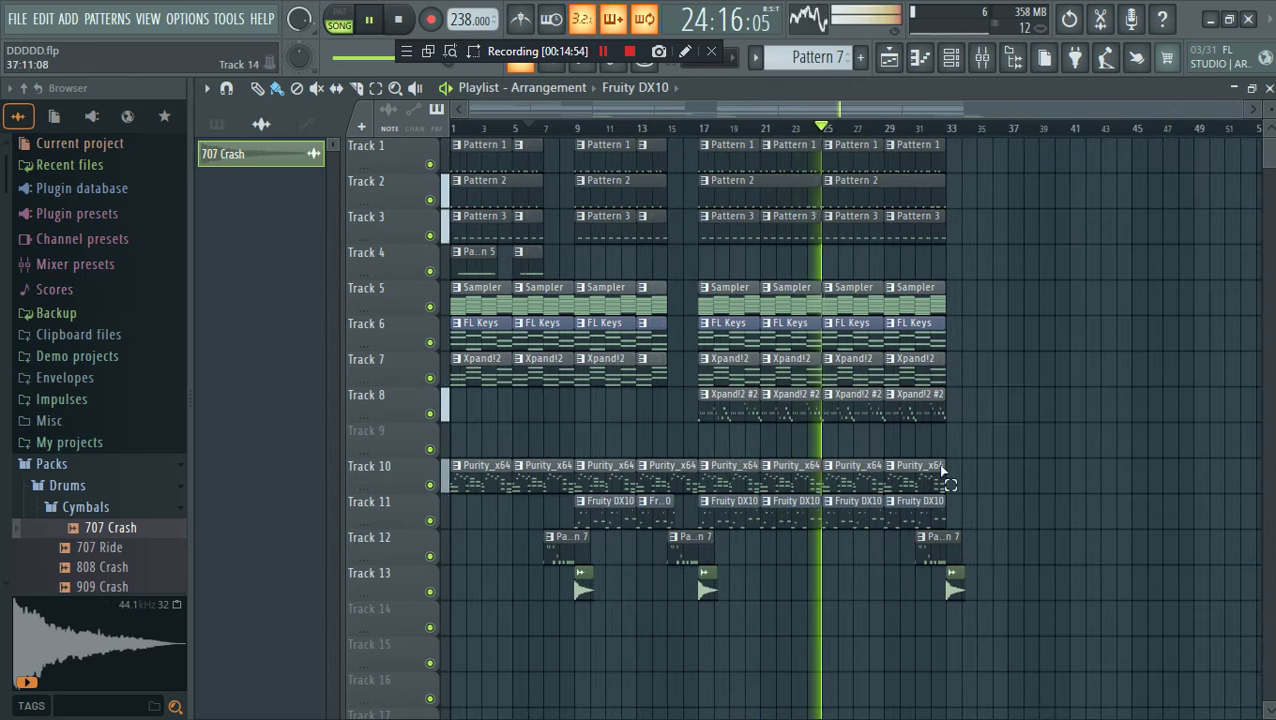
Duplicate the whole section from bars 17–32, including its fill and crash, so the copy starts at bar 33
left_click_drag(1016, 632, 734, 174)
left_click_drag(737, 180, 986, 190)
left_click_drag(1080, 103, 1190, 106)
left_click(1078, 264)
right_click(1071, 275)
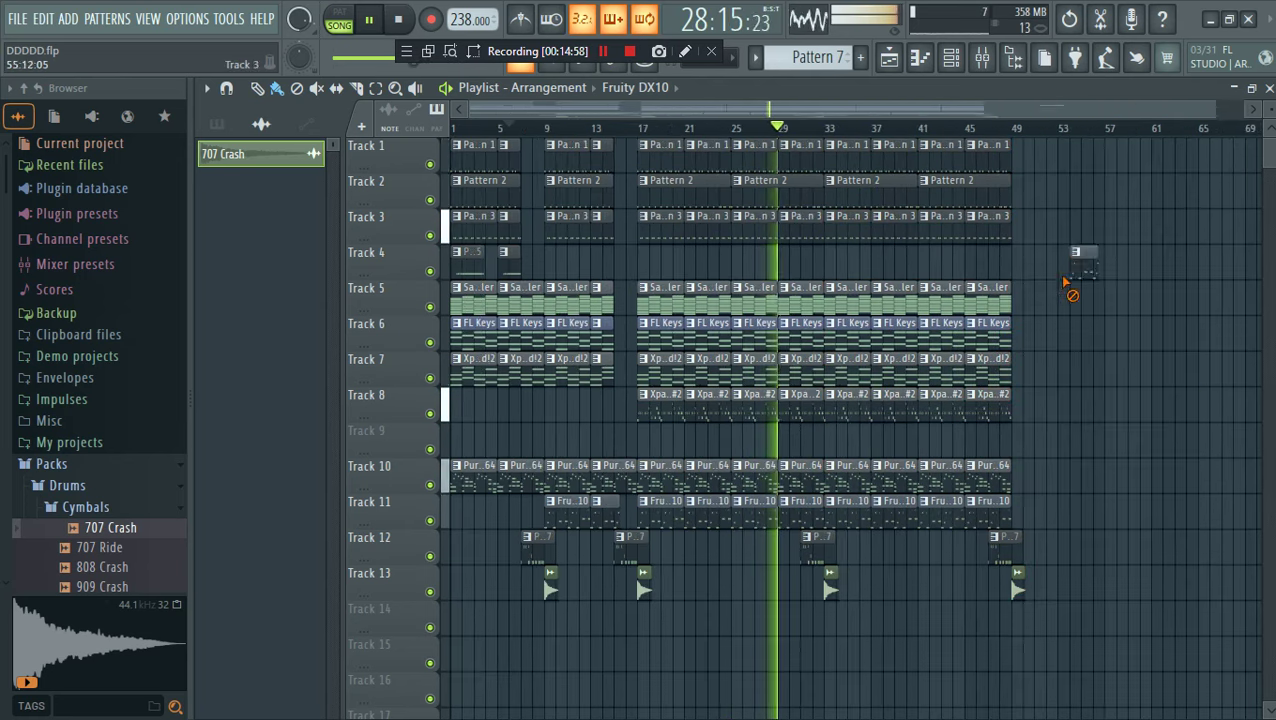
Clear the Track 1–3 drum clips above the bar 31 fill and delete the Xpand!2 #2 clips from bar 33 onward
key("space")
left_click_drag(811, 424, 812, 150)
left_click(783, 137)
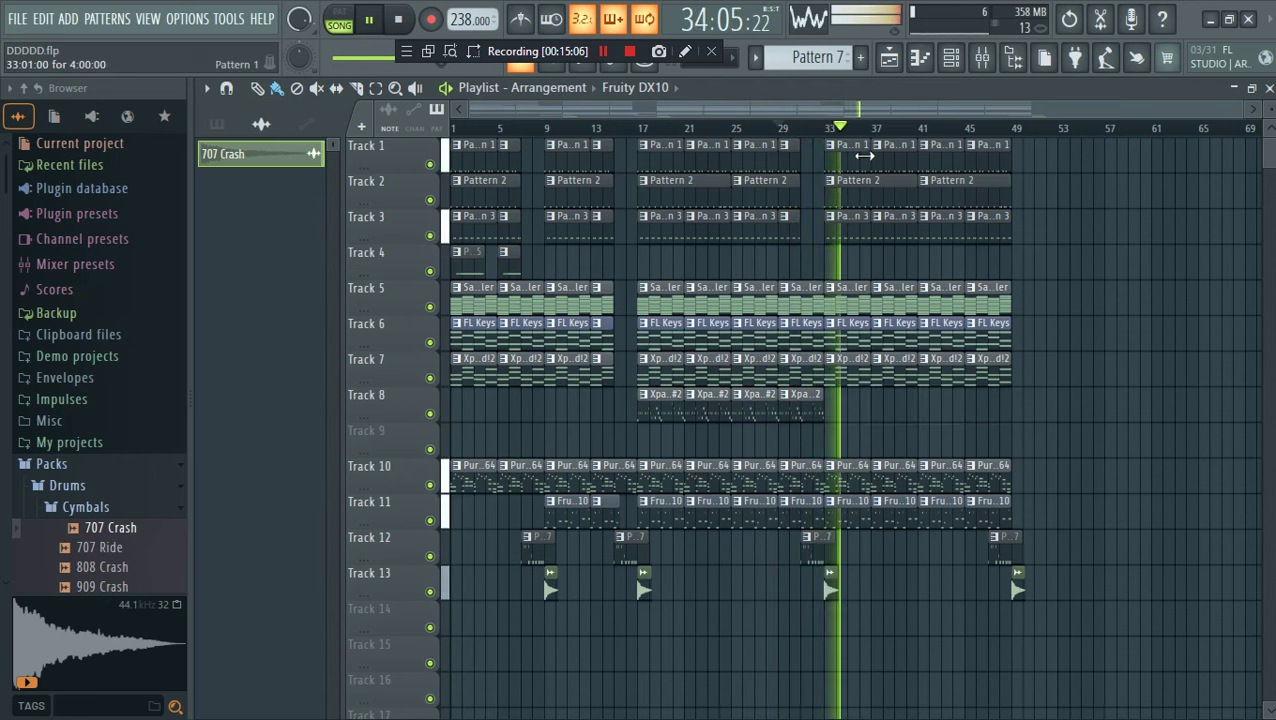
Open the Sampler clip at bar 33 and bring up the Xpand!2 #2 channel's piano roll in that pattern
left_click(811, 133)
left_click(952, 55)
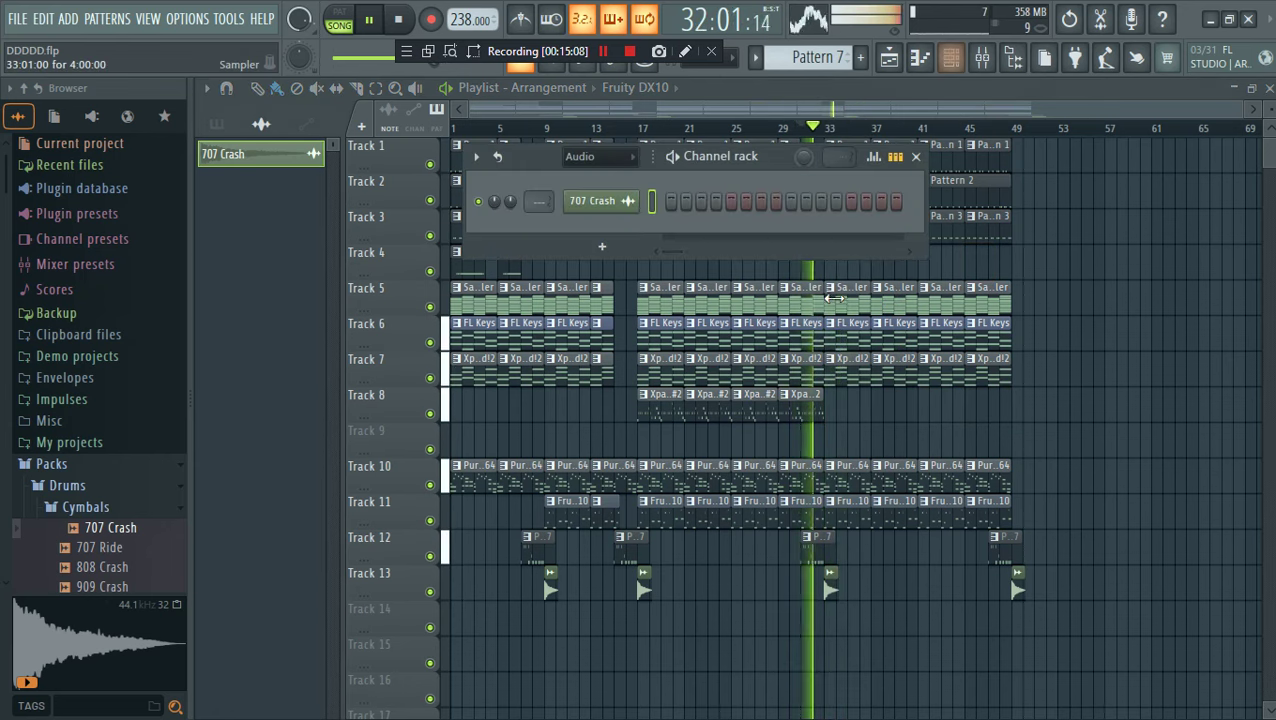
double_click(838, 290)
left_click(956, 65)
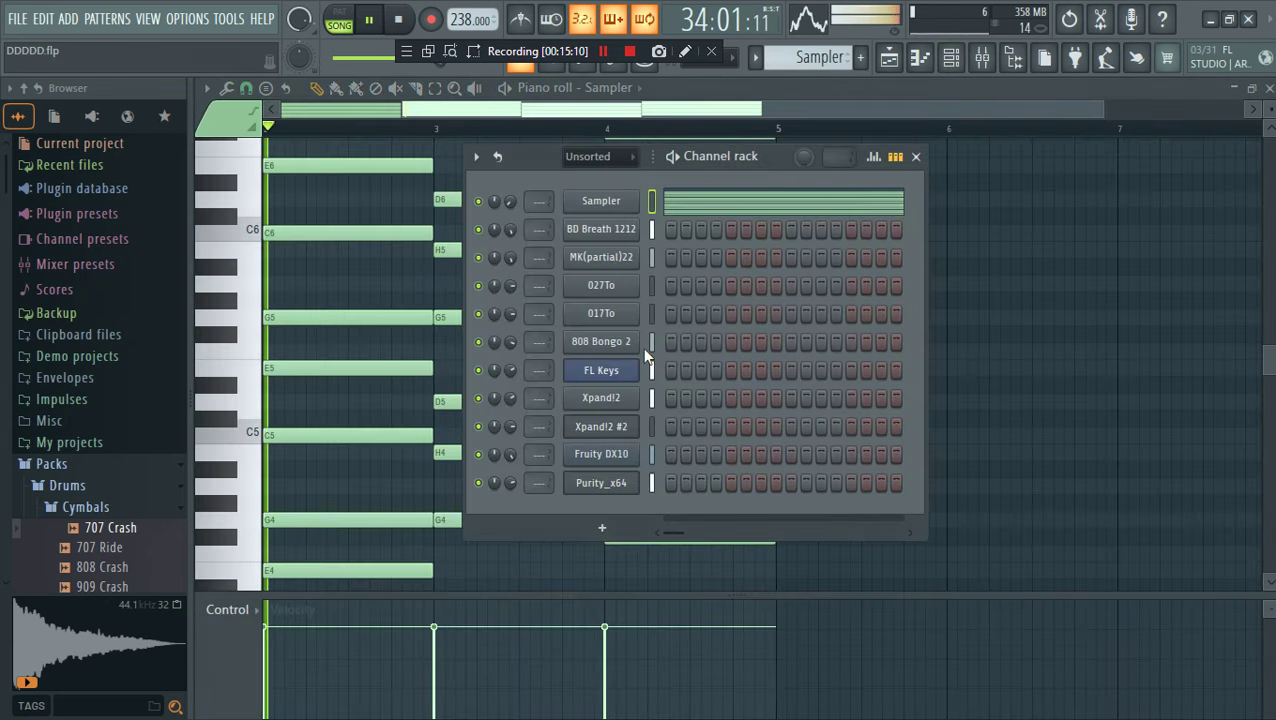
right_click(651, 414)
left_click(672, 421)
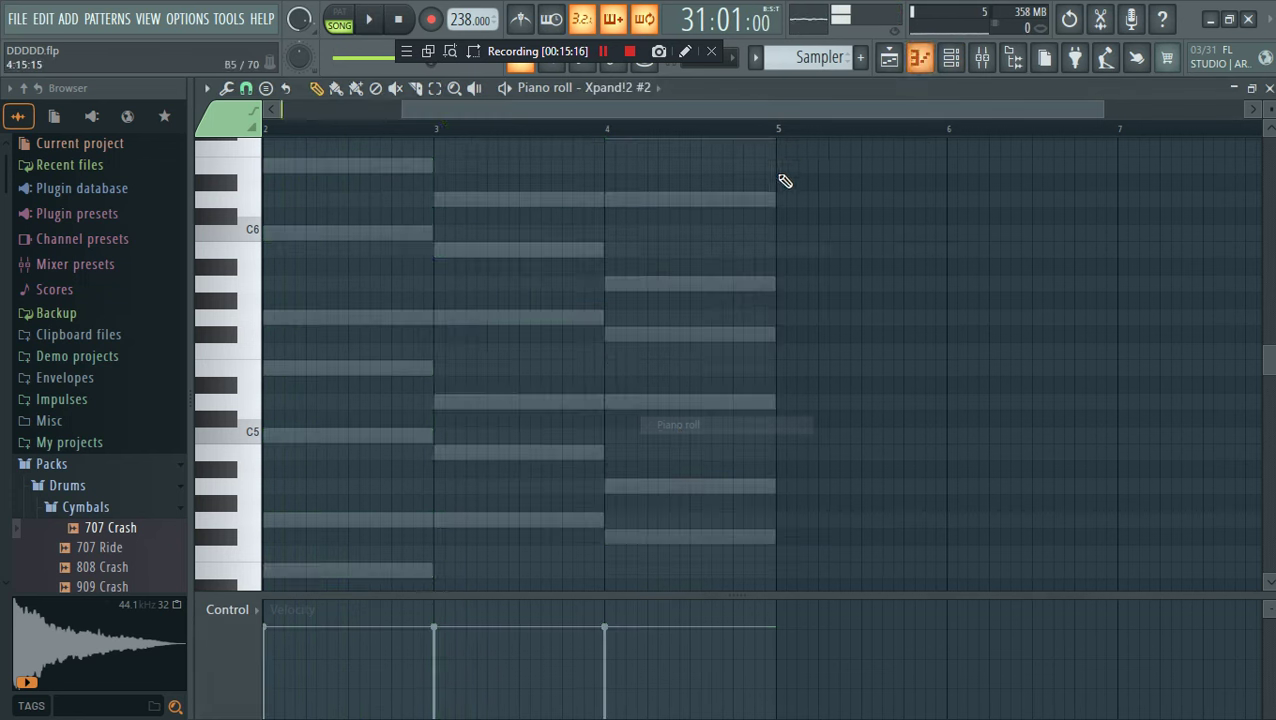
Add overlapping, rising D5, G5 and H5 notes to bar 1 of Xpand!2 #2, followed by a shorter A5 note
key("space")
left_click_drag(862, 112, 660, 116)
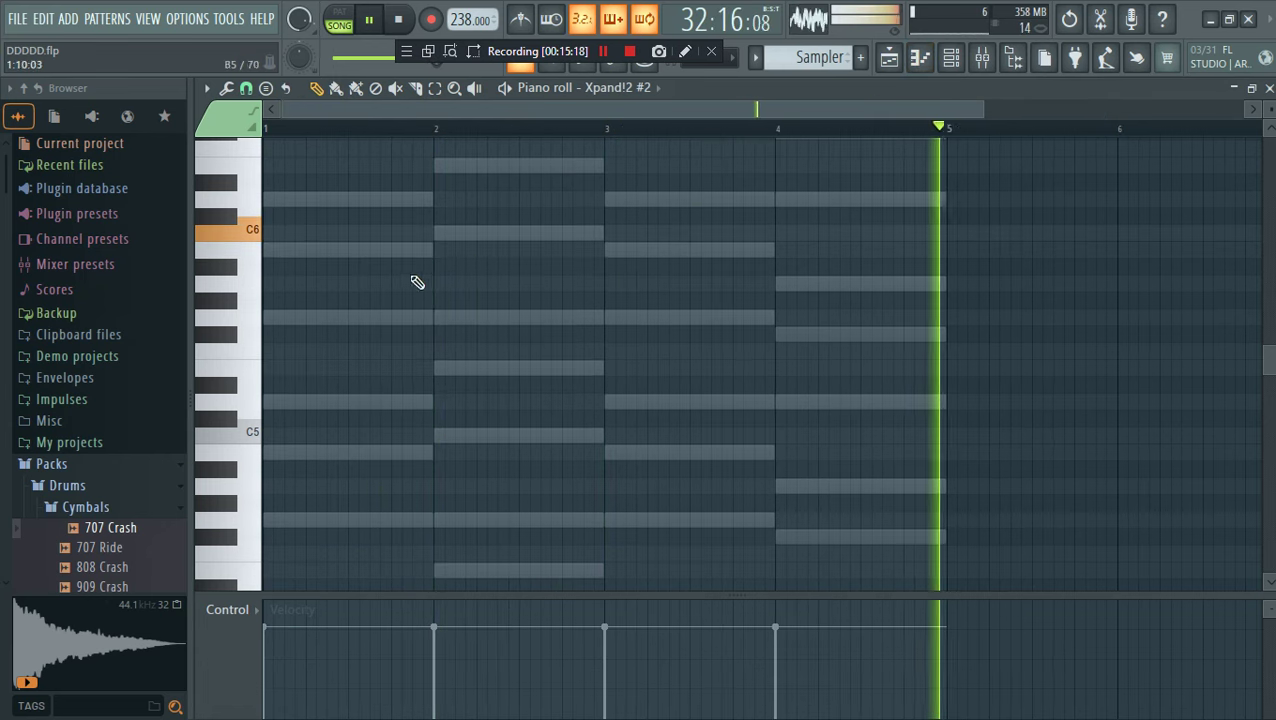
left_click_drag(981, 111, 680, 132)
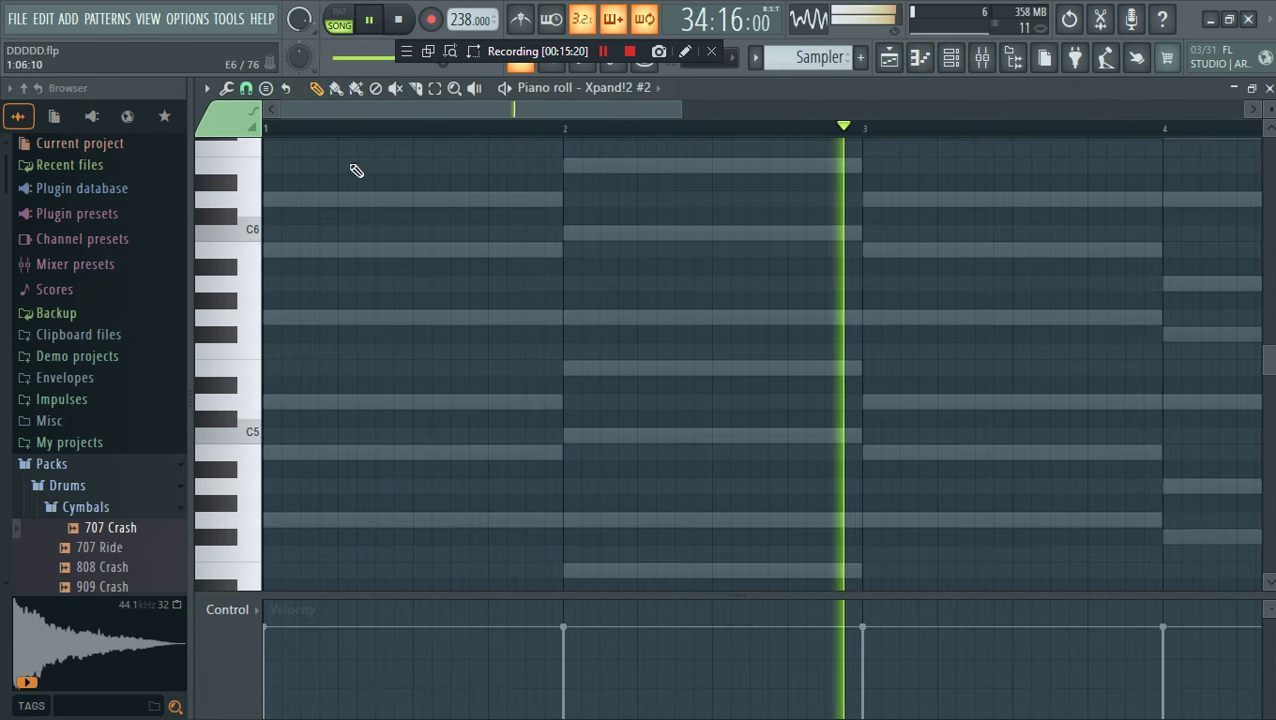
key("space")
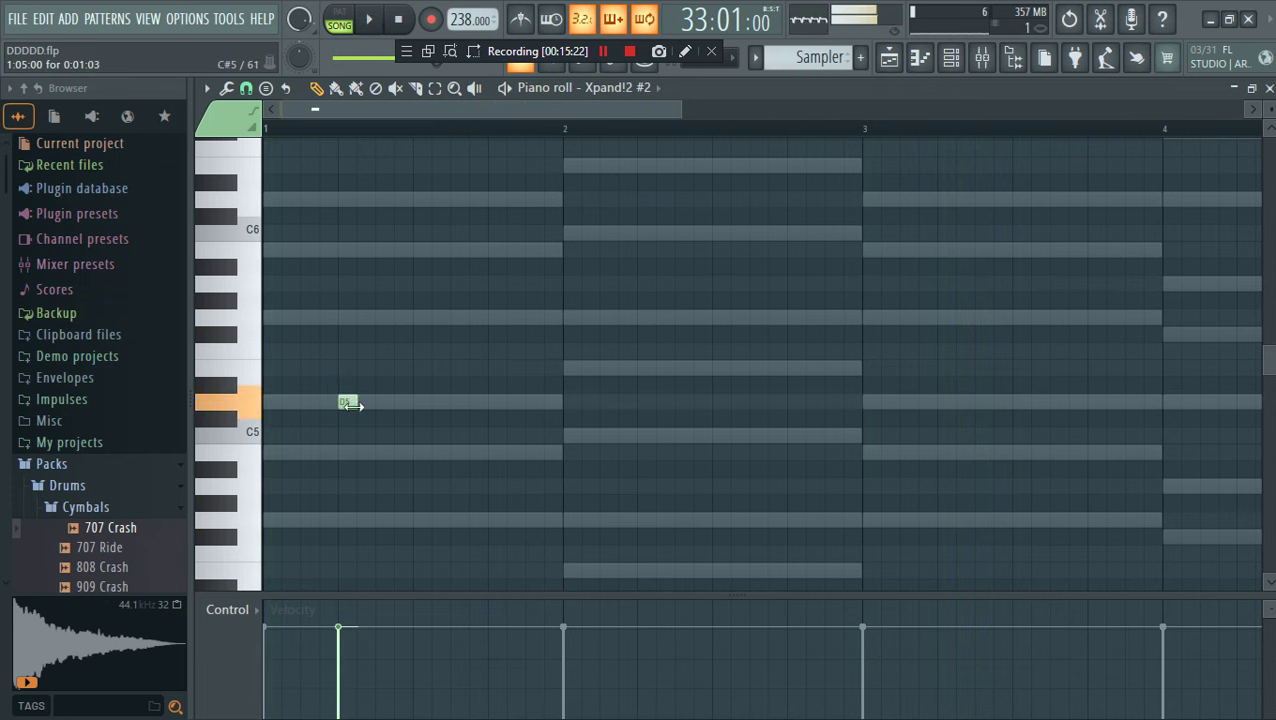
left_click(380, 317)
left_click(416, 249)
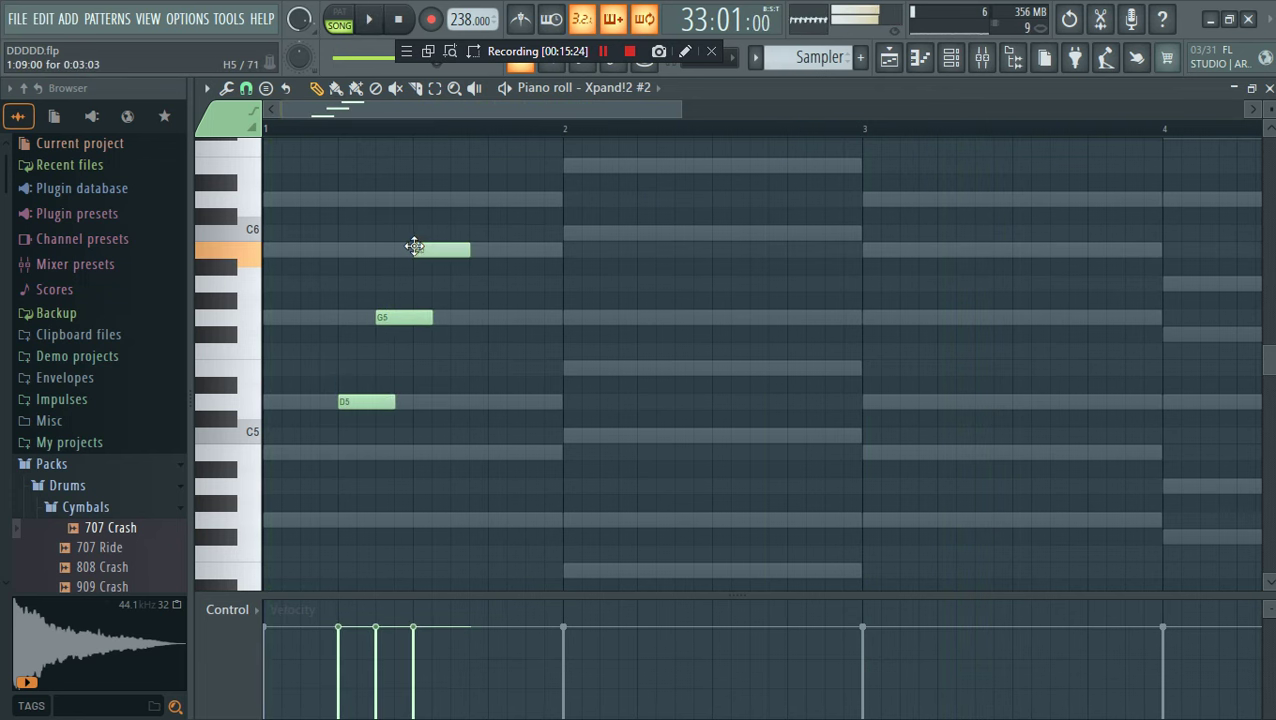
left_click(495, 284)
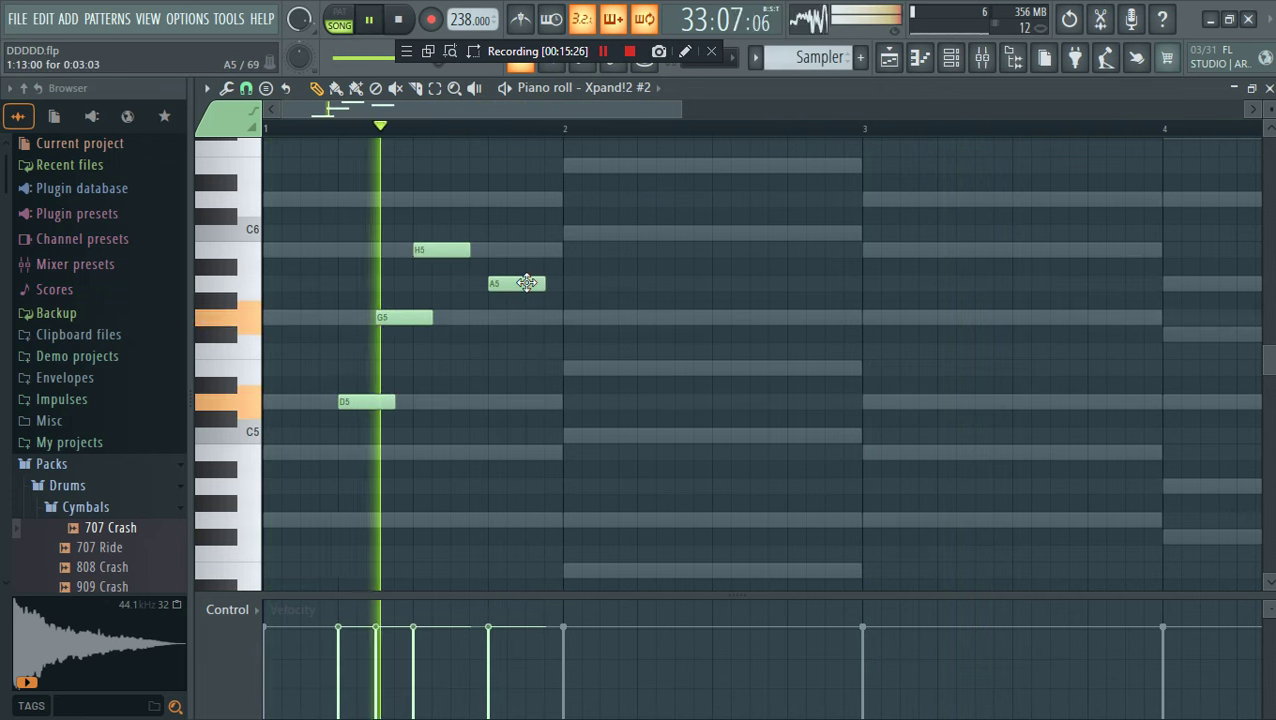
left_click_drag(543, 285, 526, 285)
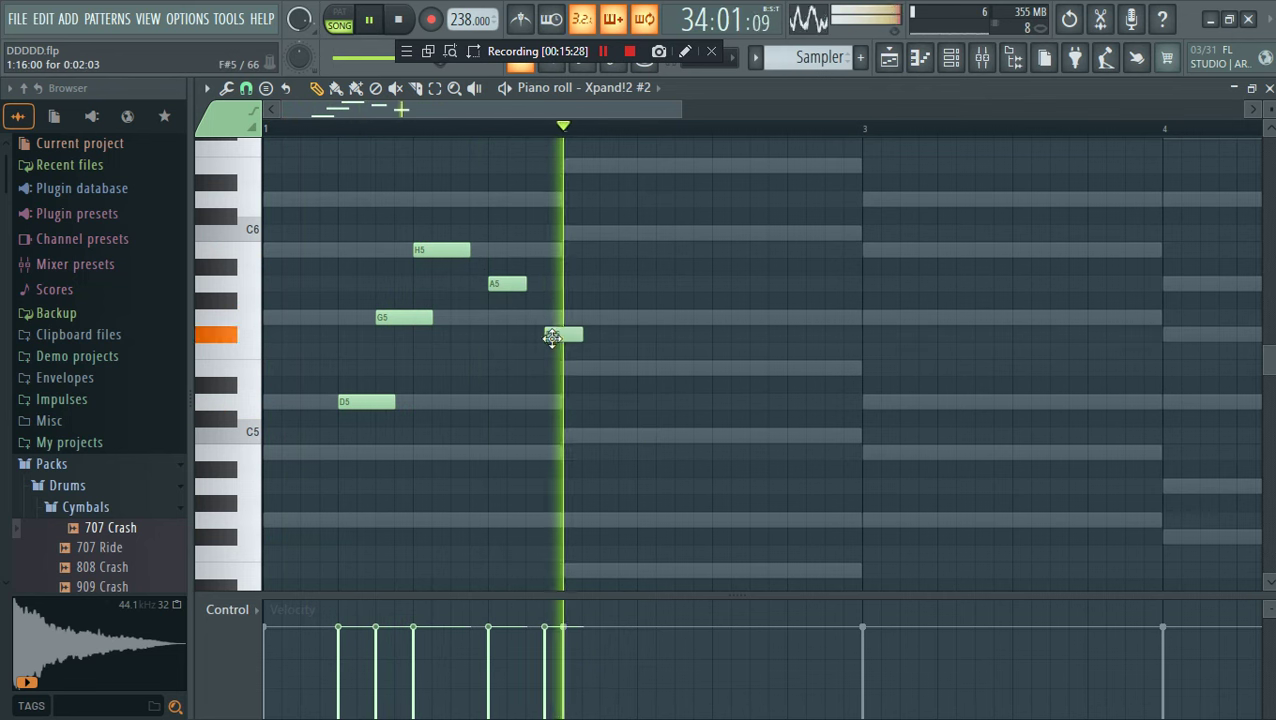
Add back-to-back G5 and H5 notes at the start of bar 1 and slightly lengthen the second H5 note
key("space")
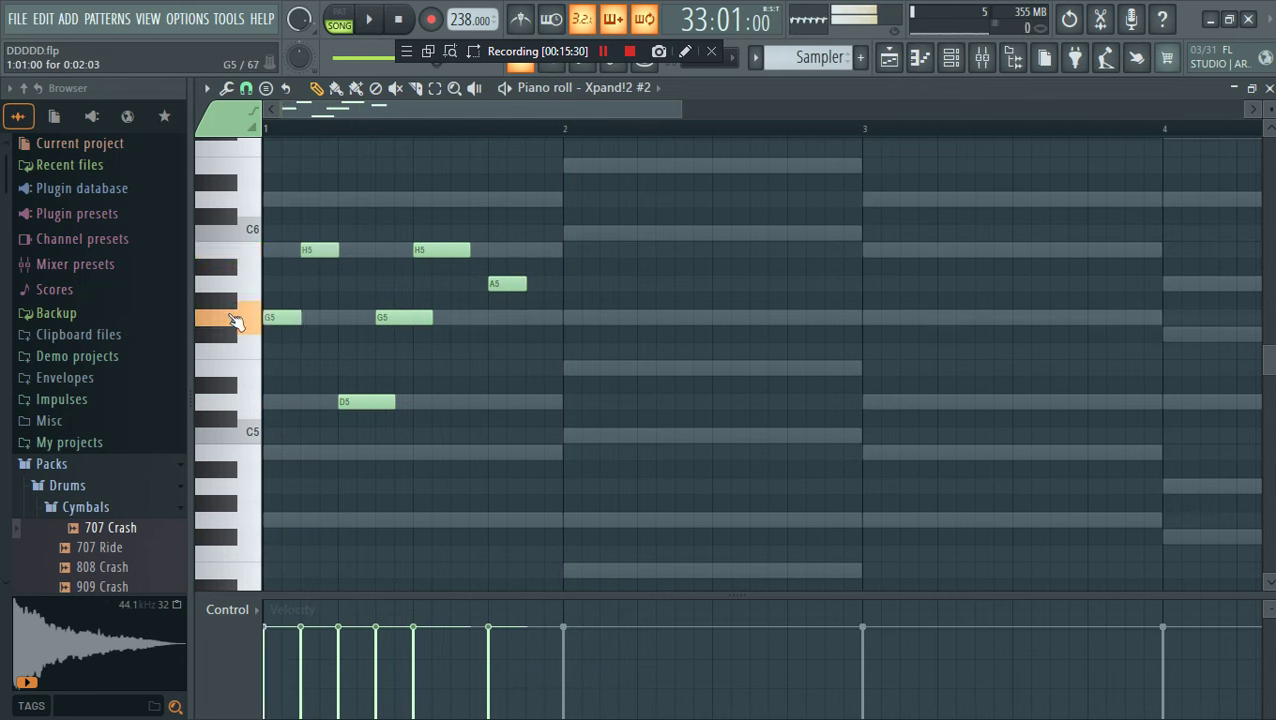
key("space")
left_click_drag(530, 286, 558, 290)
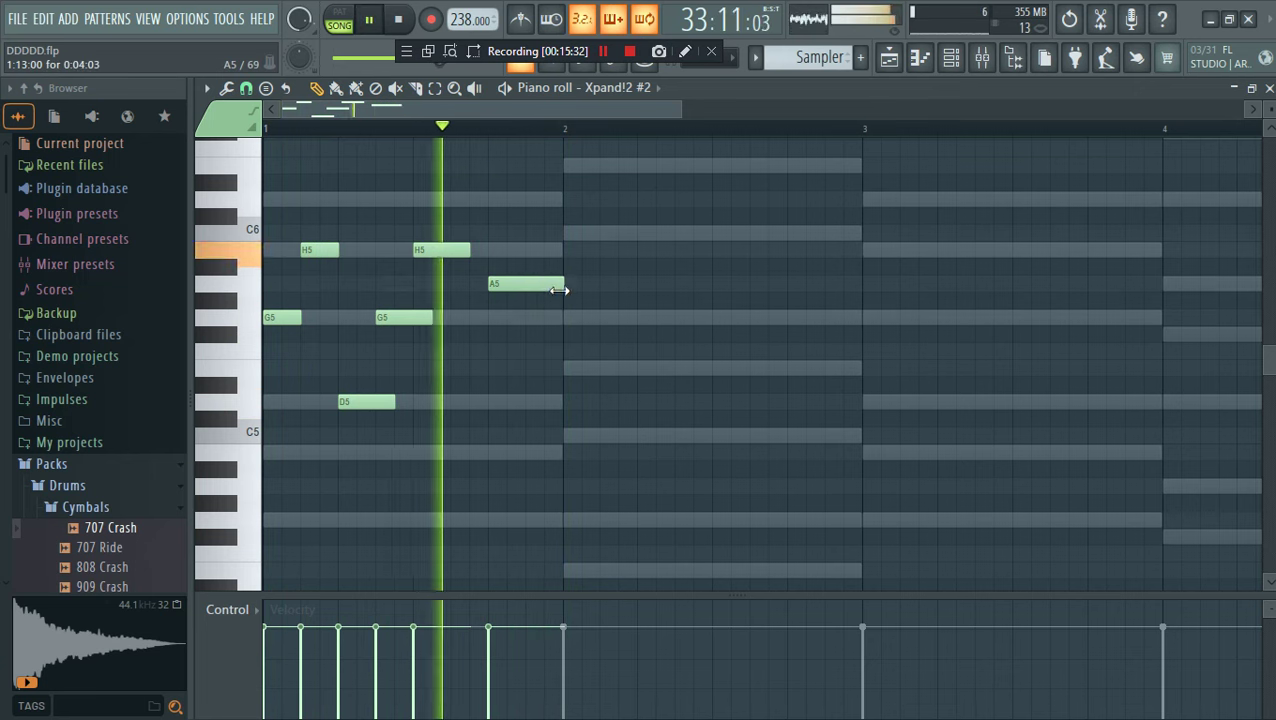
key("space")
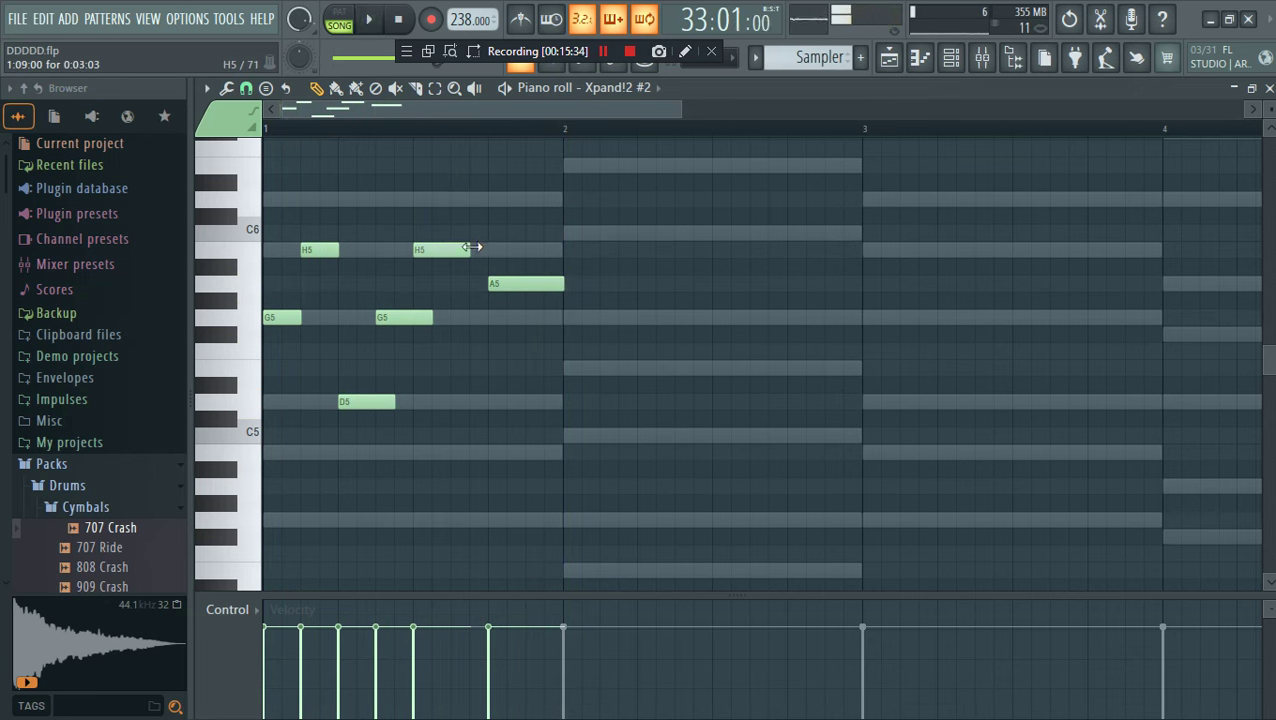
key("space")
mouse_move(470, 247)
left_mouse_down()
mouse_move(489, 249)
mouse_move(474, 249)
left_mouse_up()
Duplicate the bar 1 phrase of Xpand!2 #2 into bar 2 and raise the copied D5 note to E5
left_click_drag(649, 459, 262, 225)
left_click(288, 302)
right_click(346, 303)
left_click_drag(715, 441, 285, 210)
key("ctrl+b")
left_click(664, 401)
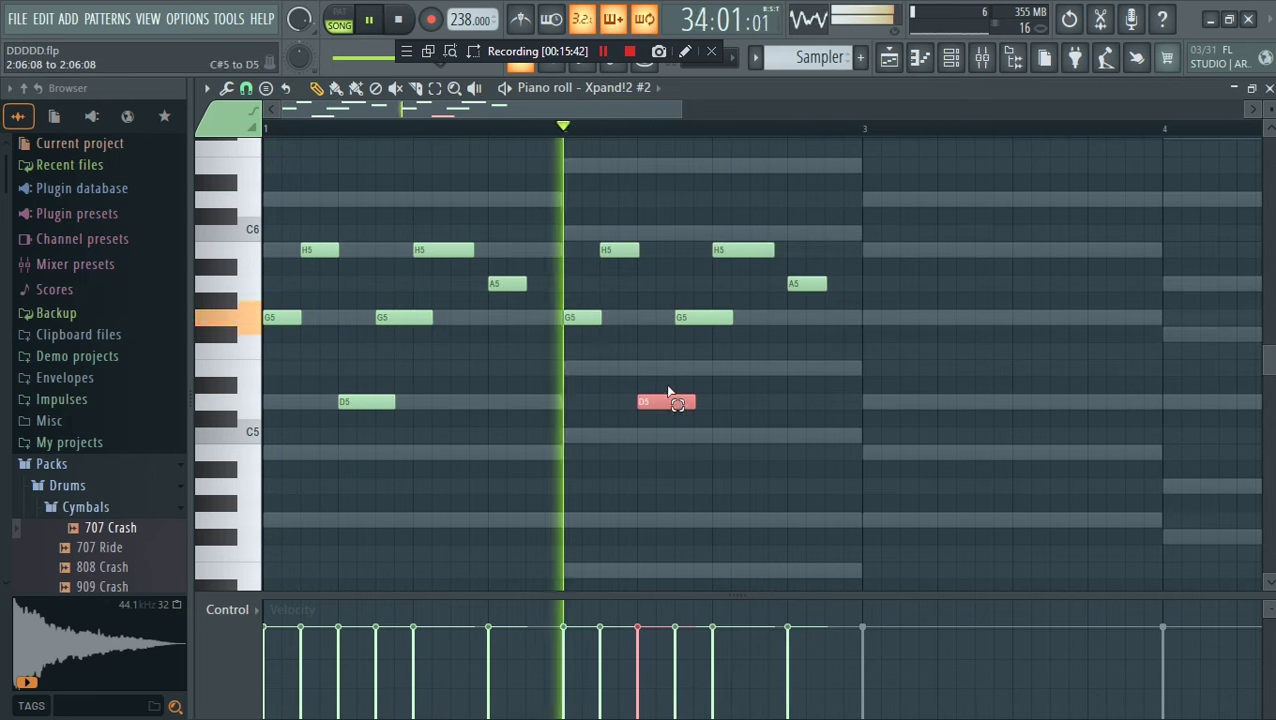
left_click_drag(664, 401, 655, 363)
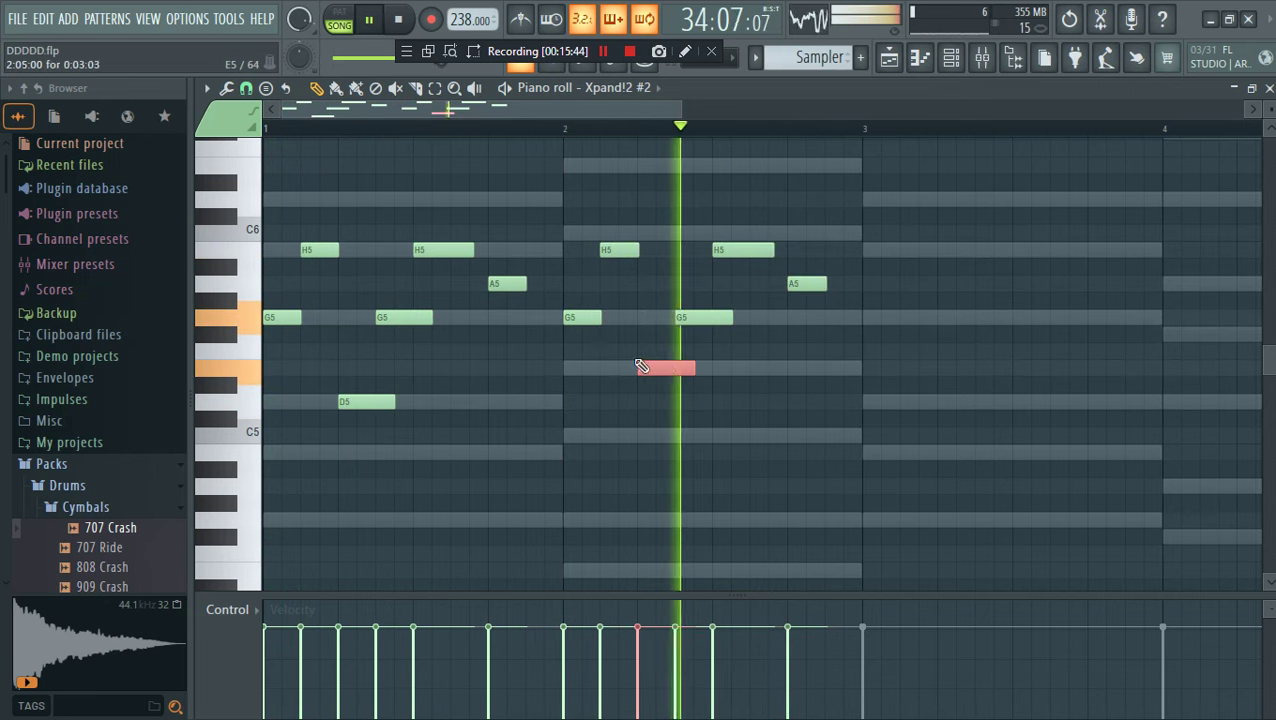
In bar 2 of Xpand!2 #2, change the first two notes to E5 and G5, and the last two to C6 and G5
left_click_drag(575, 322, 578, 368)
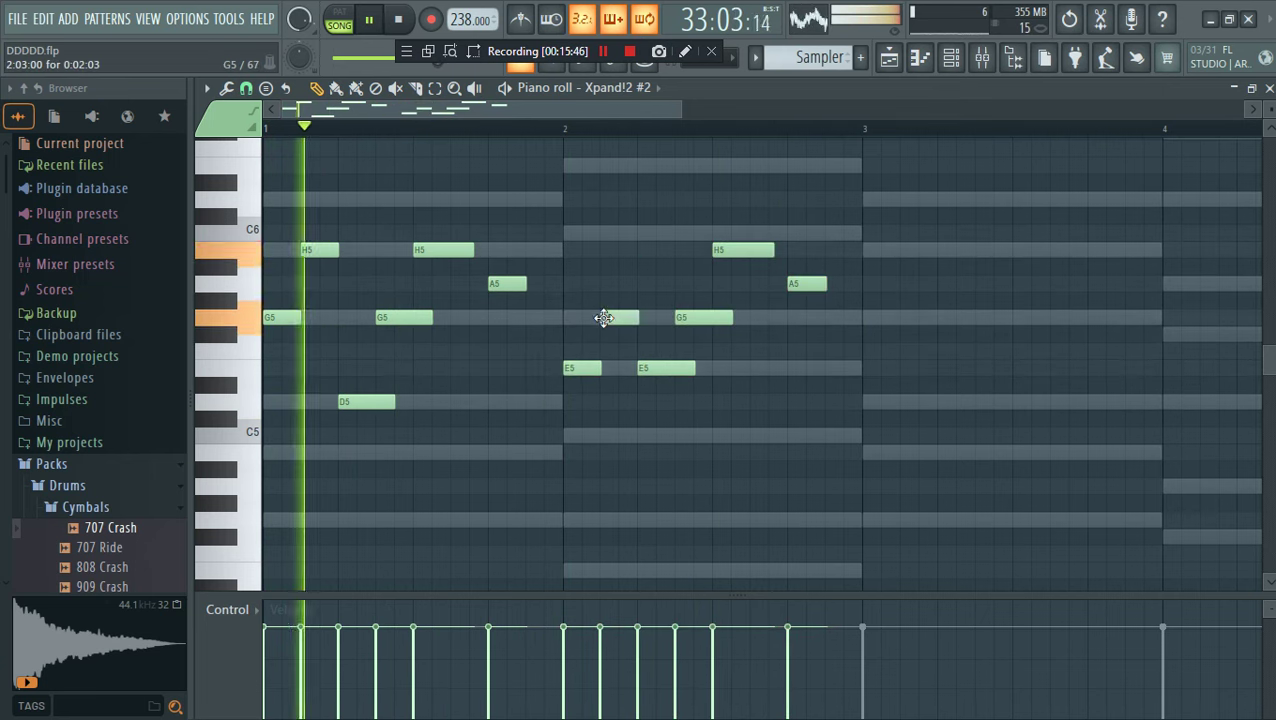
left_click_drag(721, 250, 721, 232)
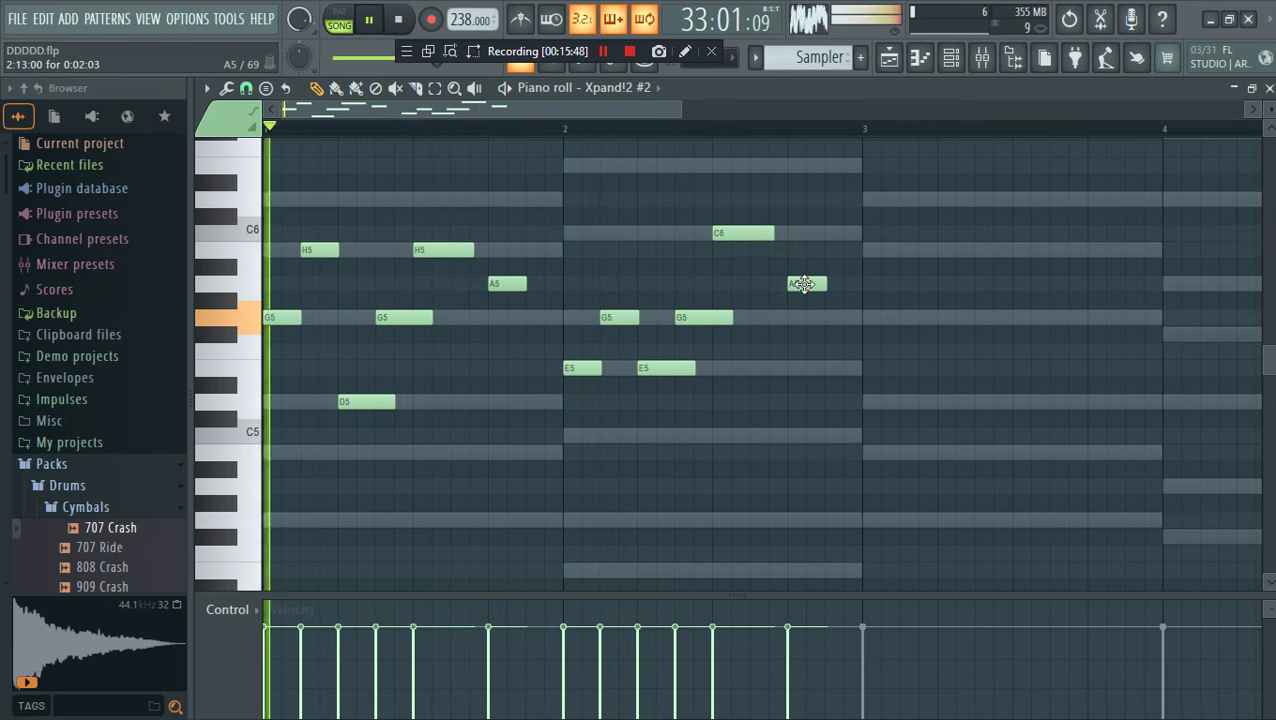
left_click_drag(805, 284, 805, 317)
Duplicate the two-bar Xpand!2 #2 phrase into bars 3 and 4, and raise the last note of bar 2 to A5
key("ctrl+a")
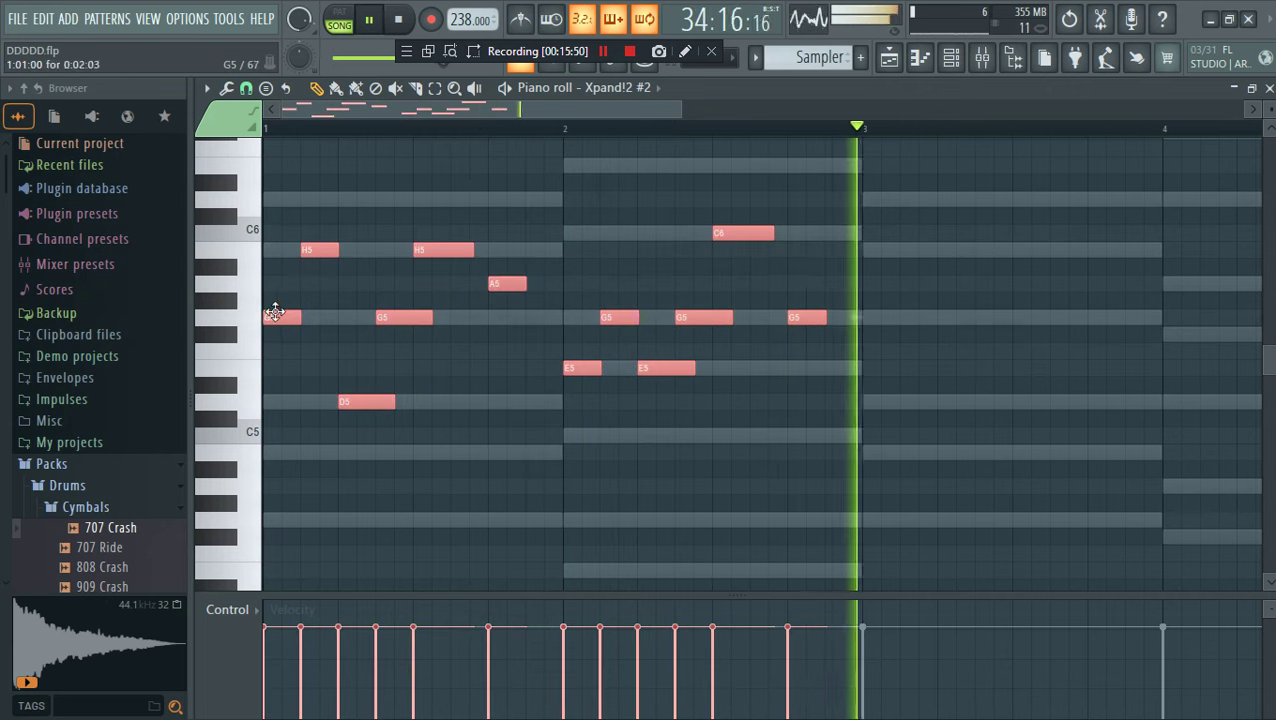
key("ctrl+b")
left_click_drag(792, 318, 790, 276)
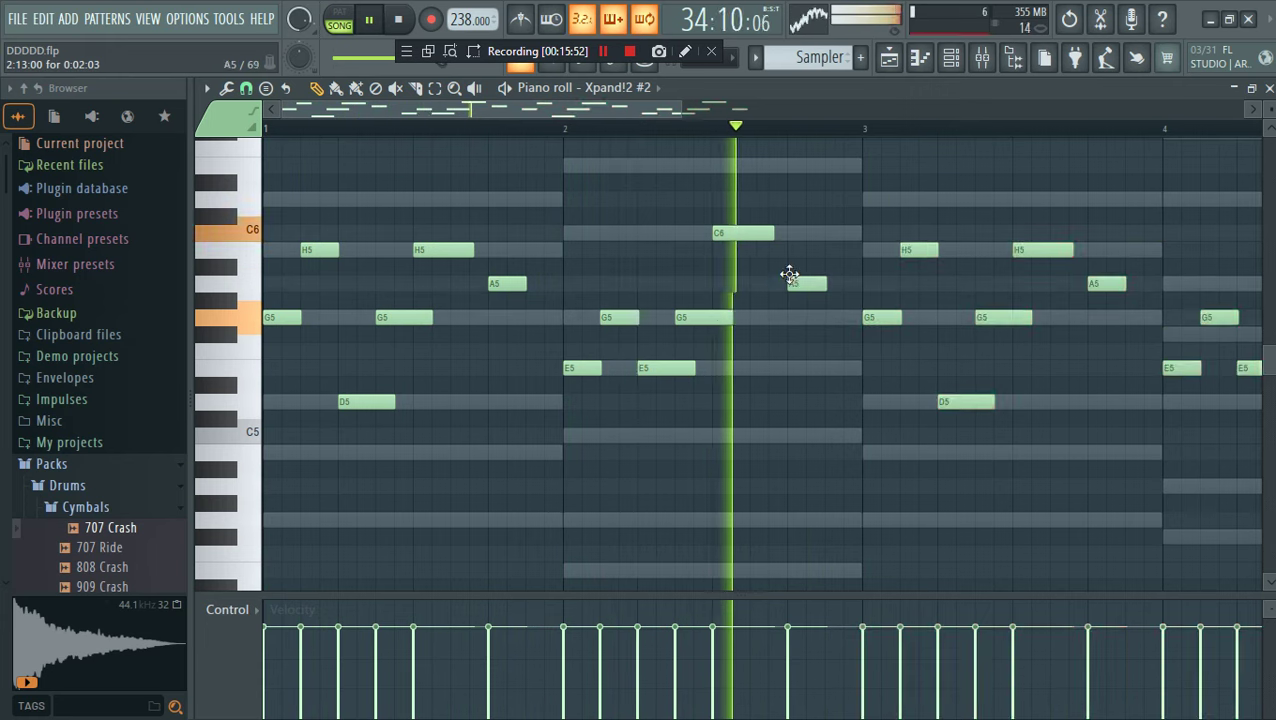
Select all the Xpand!2 #2 notes in bar 4 and shift the whole phrase up in pitch
left_click_drag(683, 109, 943, 112)
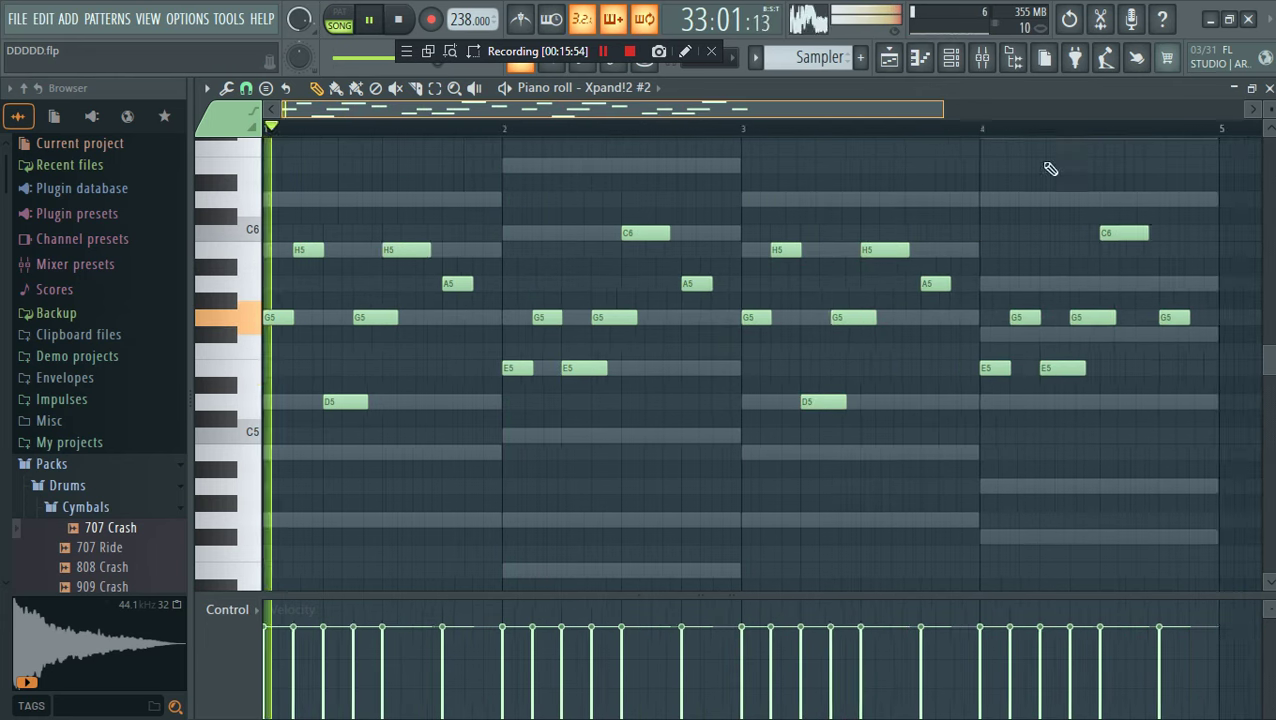
left_click_drag(938, 409, 749, 195)
left_click_drag(826, 236, 824, 198)
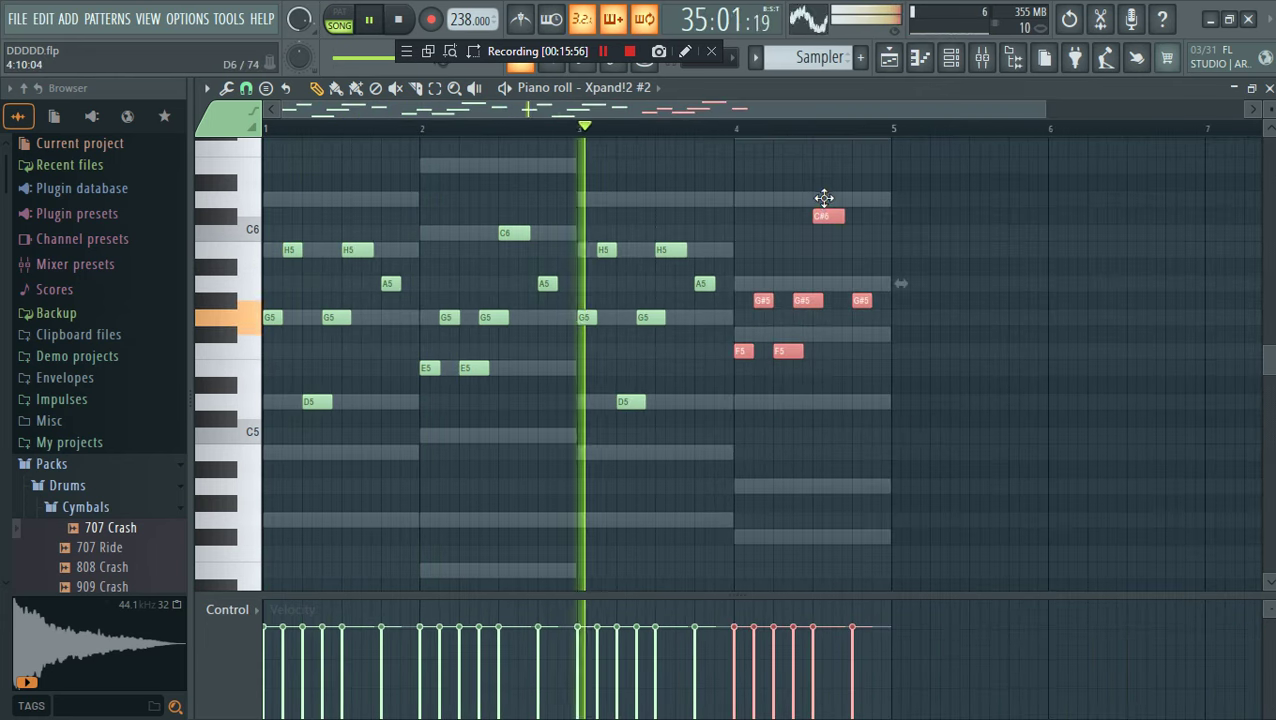
Return to the playlist, move playback to about bar 32, and delete the four Sampler clips from bar 17 to 32 on Track 5
key("F5")
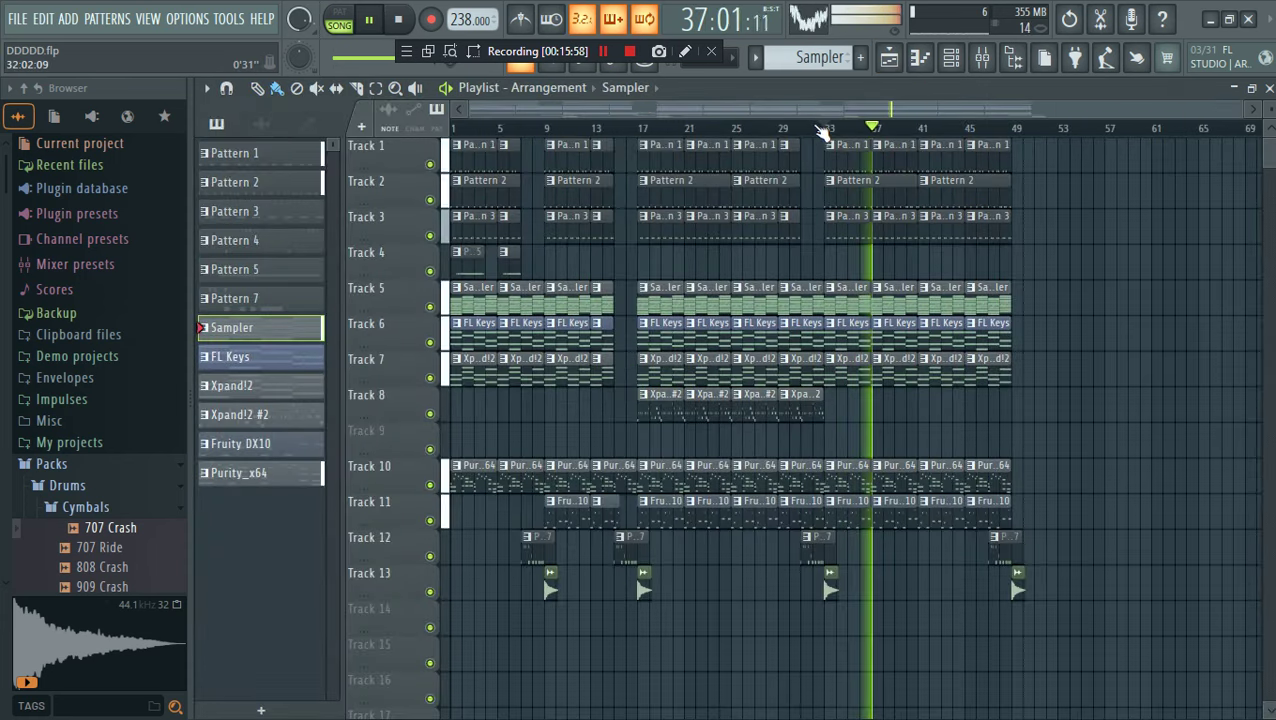
left_click(817, 128)
right_click(803, 299)
right_click(755, 299)
right_click(708, 299)
right_click(661, 299)
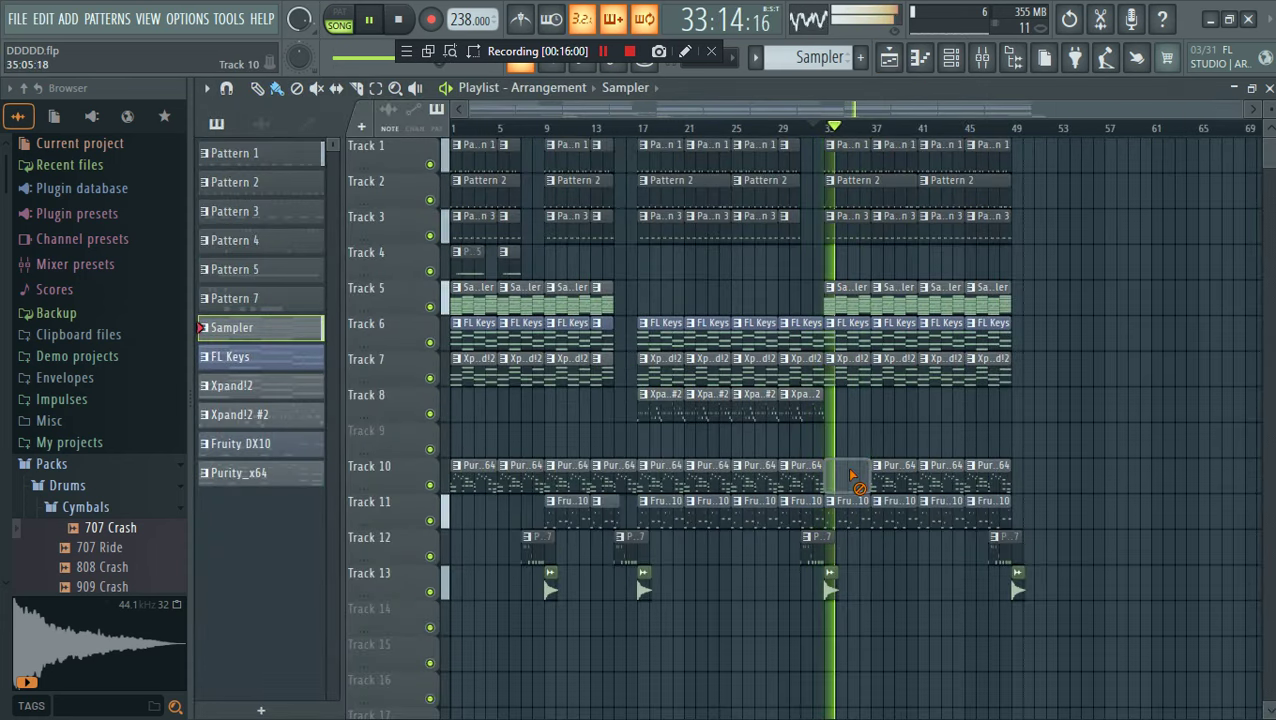
Delete the Purity_x64 clips after bar 33 on Track 10 and the stray Sampler clip near bar 55 on Track 5
right_click(895, 478)
right_click(942, 479)
right_click(988, 480)
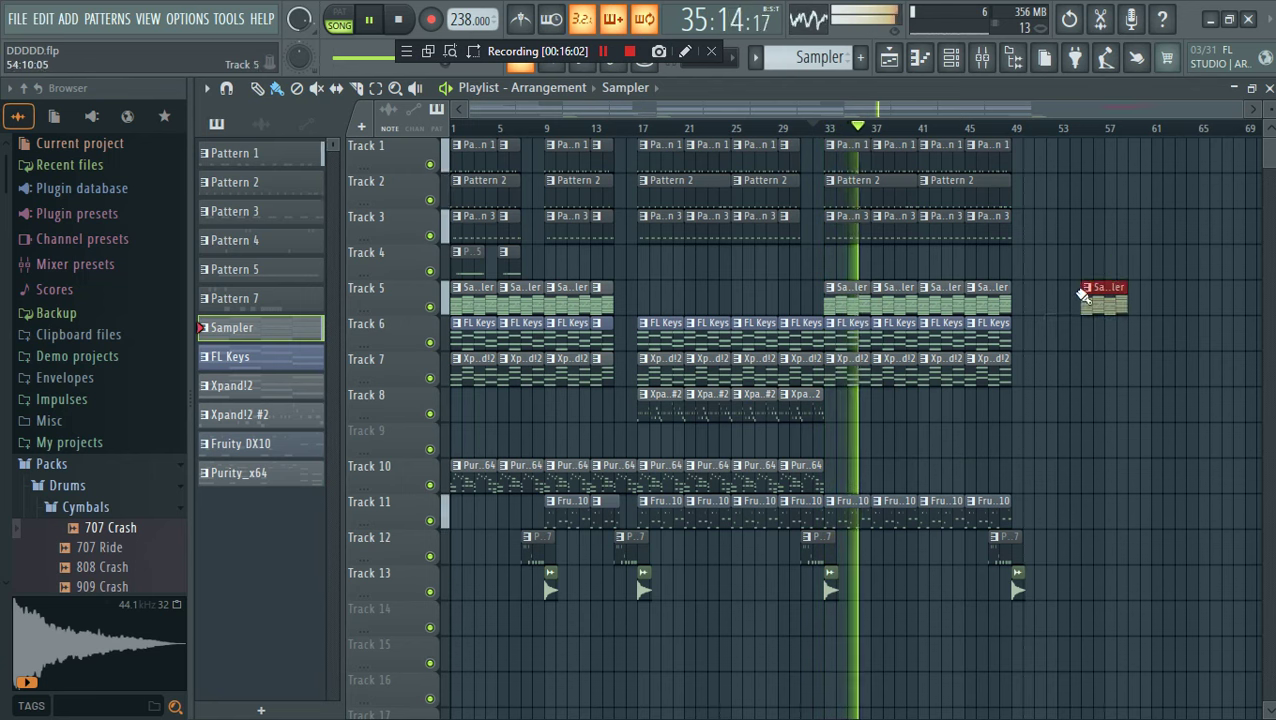
right_click(1083, 293)
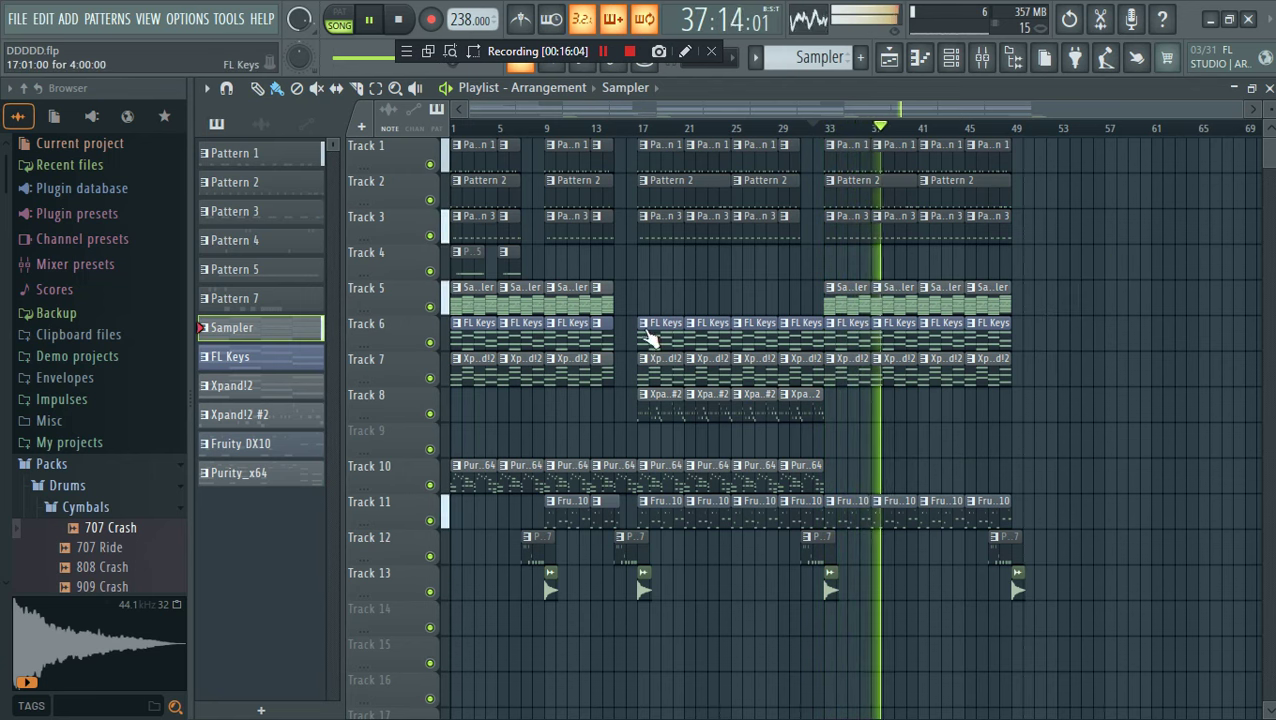
Delete the four opening Sampler clips from bar 1 to 14 on Track 5
right_click(603, 295)
right_click(556, 295)
right_click(509, 295)
right_click(462, 295)
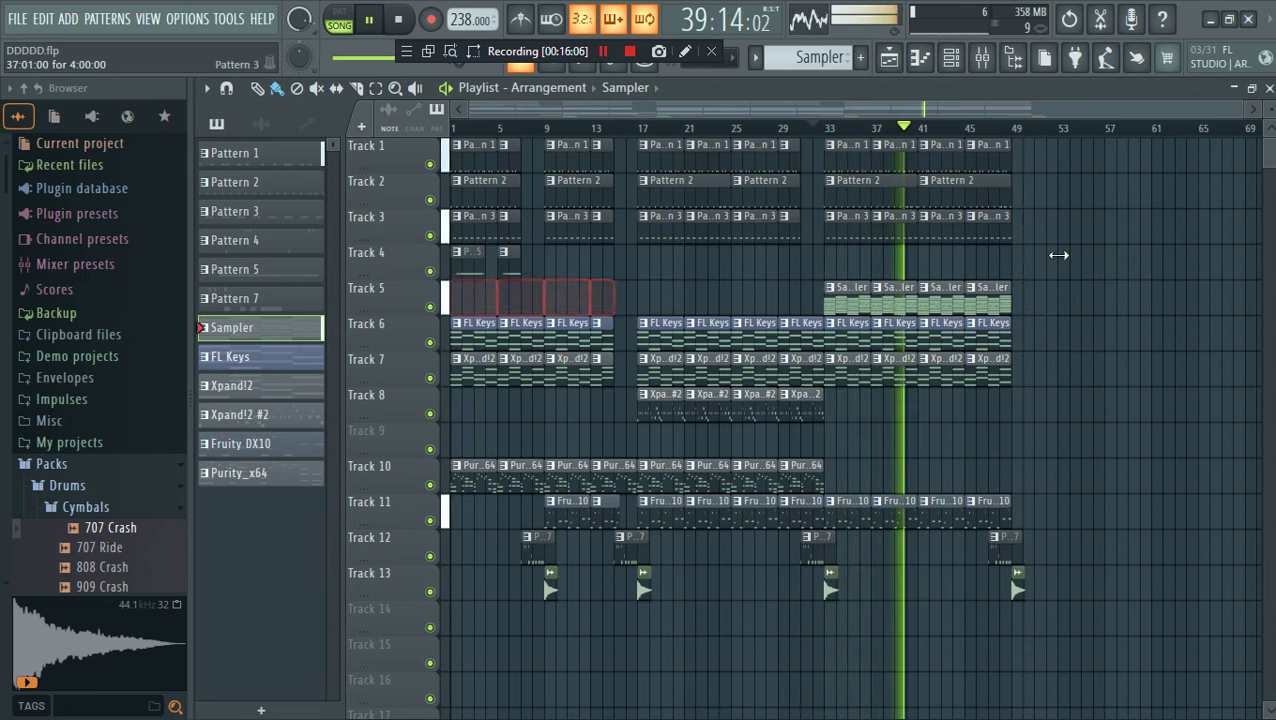
left_click_drag(1041, 241, 928, 106)
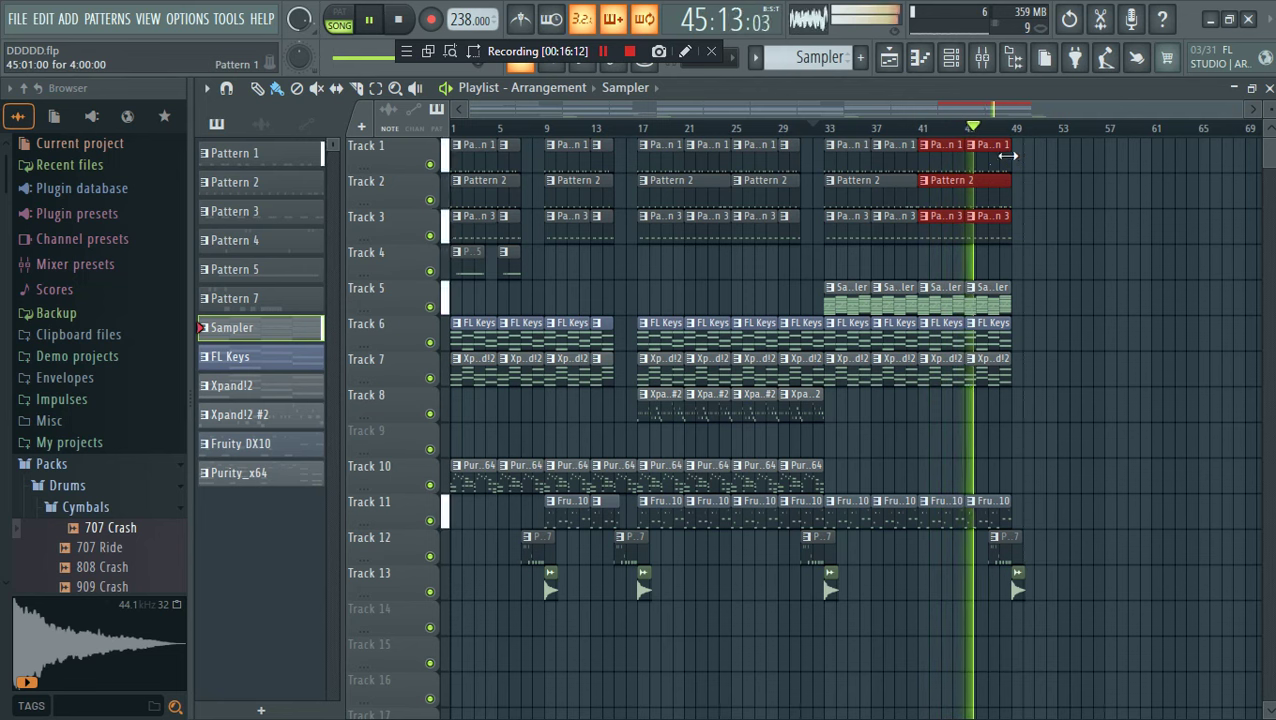
key("space")
left_click(970, 128)
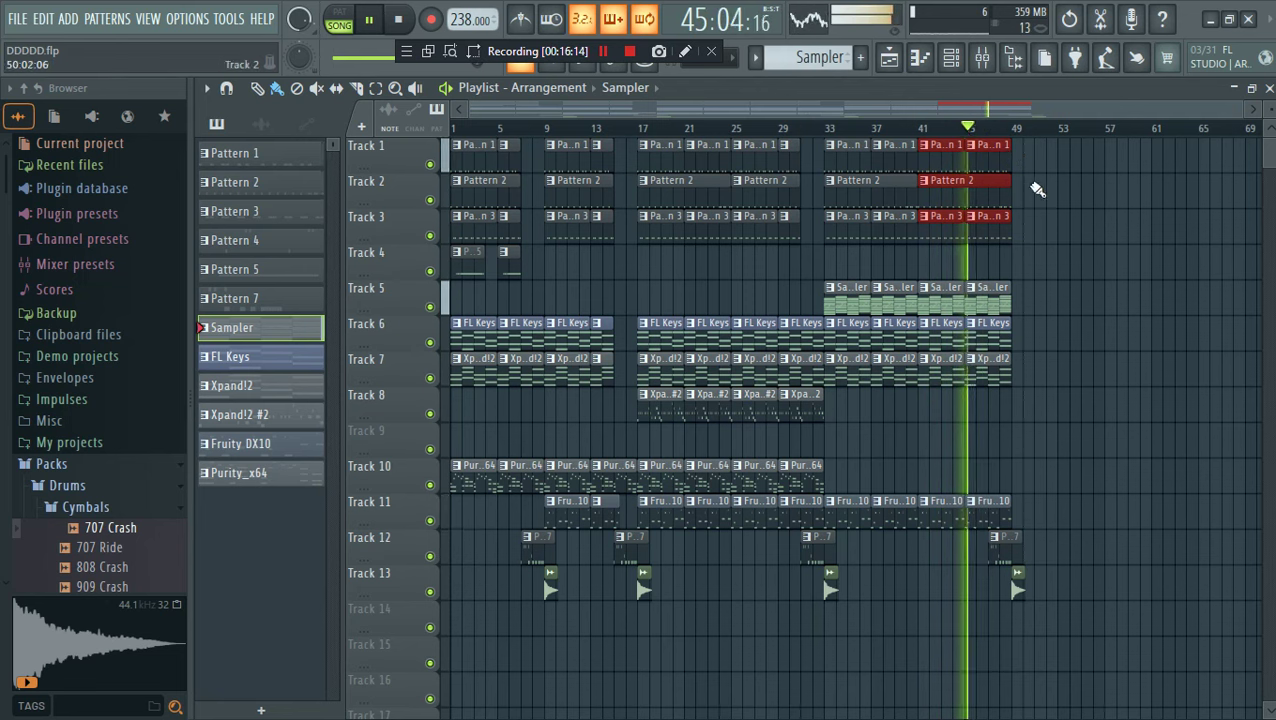
key("ctrl+z")
left_click(1074, 192)
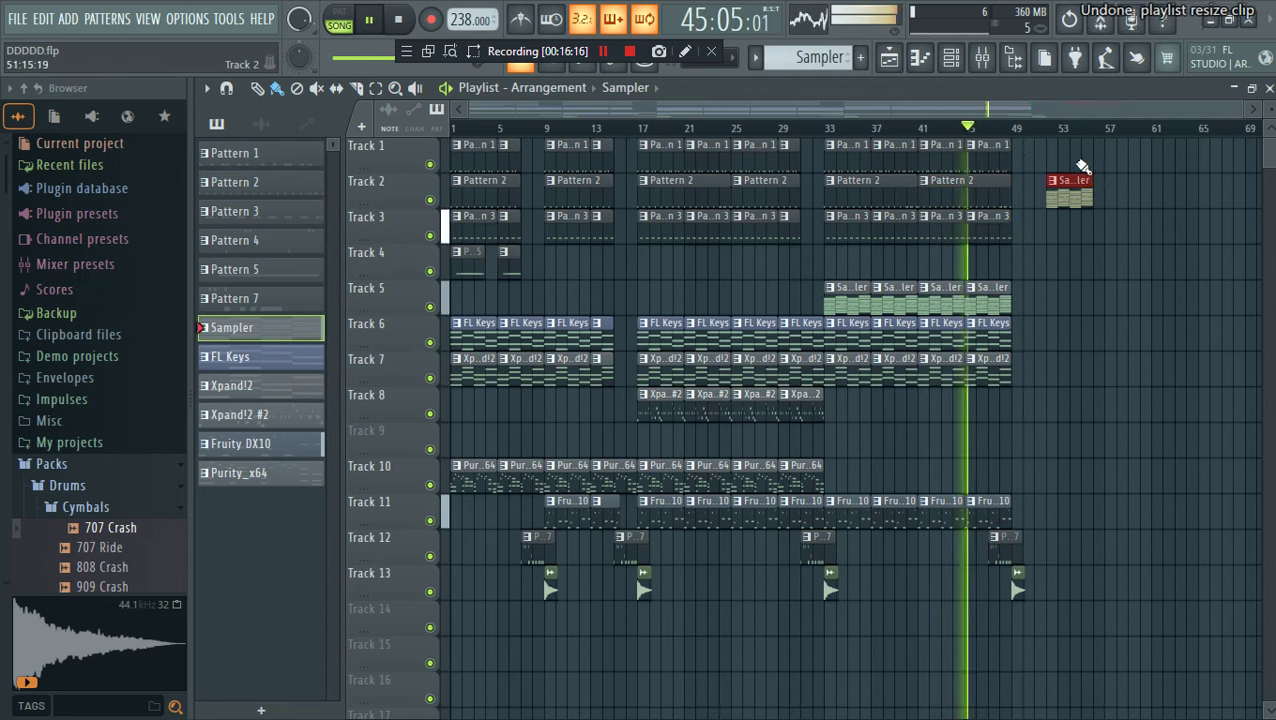
right_click(1078, 180)
Trim the final clips on Tracks 1–3 and 11 to end at bar 47, and duplicate the section from bar 17 to 48 to bar 49
left_click_drag(1036, 242, 1005, 143)
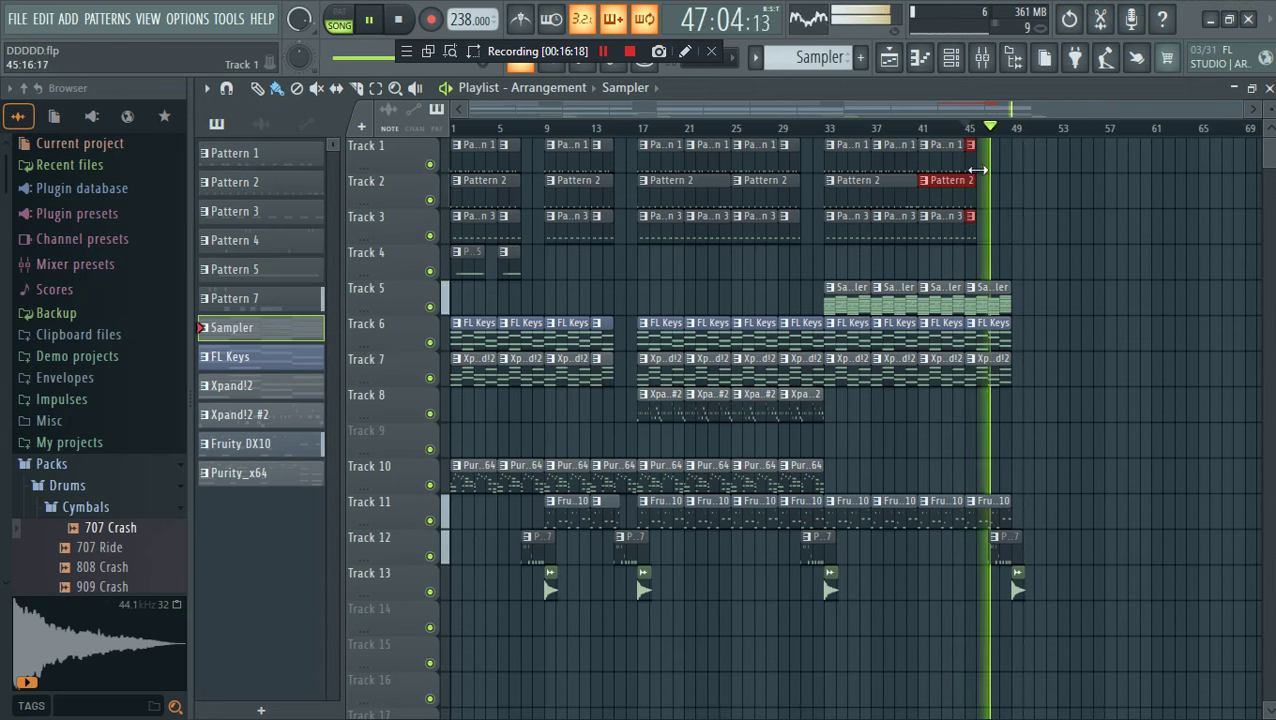
left_click_drag(1134, 672, 666, 128)
key("ctrl+b")
left_click_drag(1058, 168, 1048, 171)
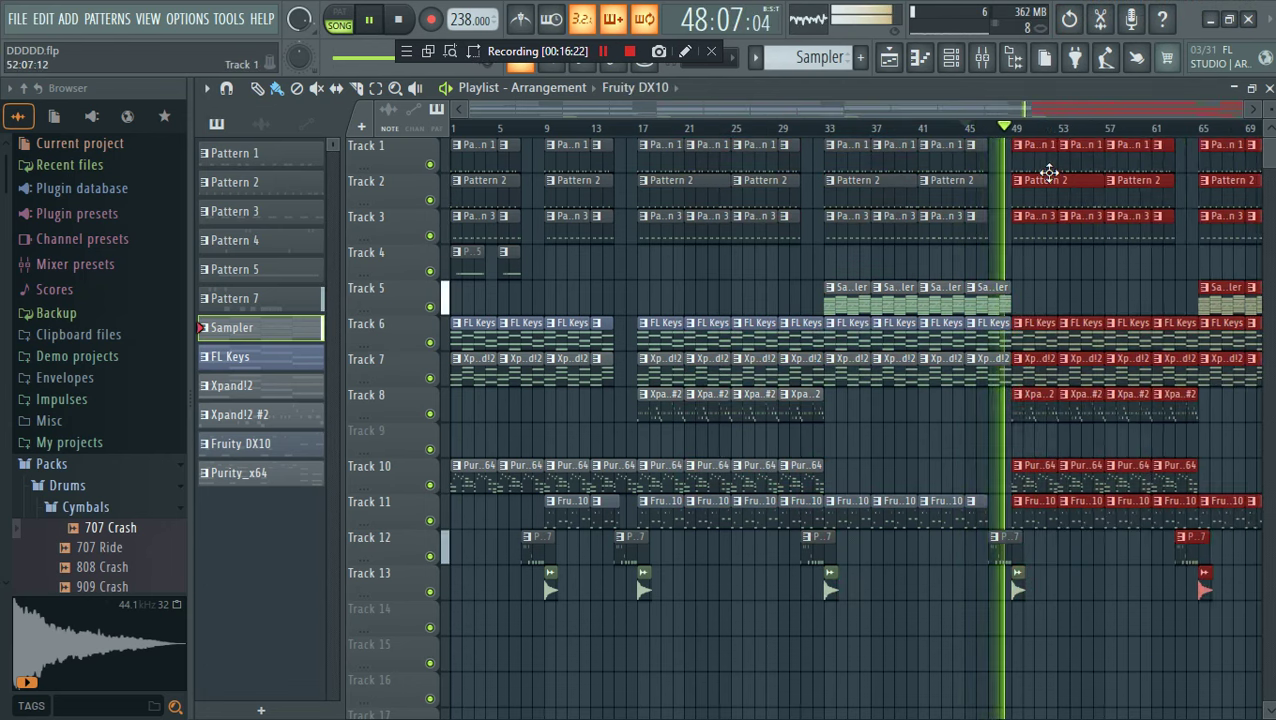
left_click_drag(1003, 110, 1203, 110)
left_click(1174, 220)
right_click(1173, 218)
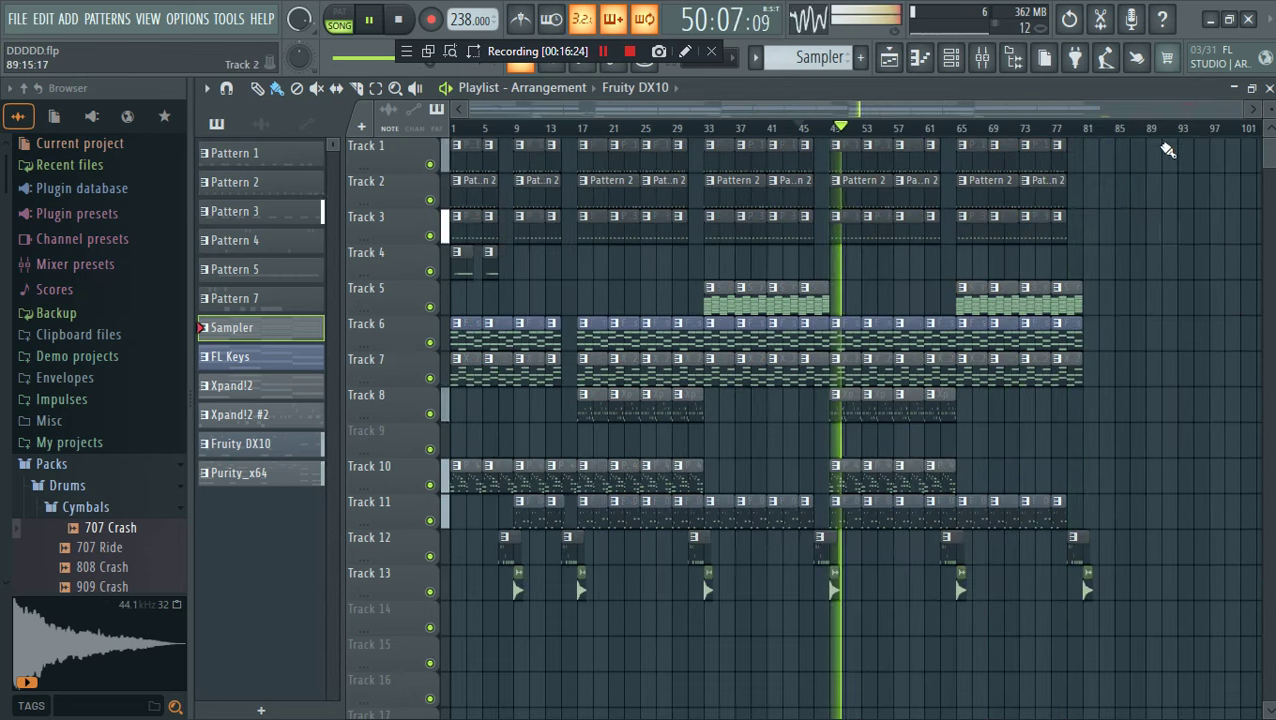
right_click(1170, 146)
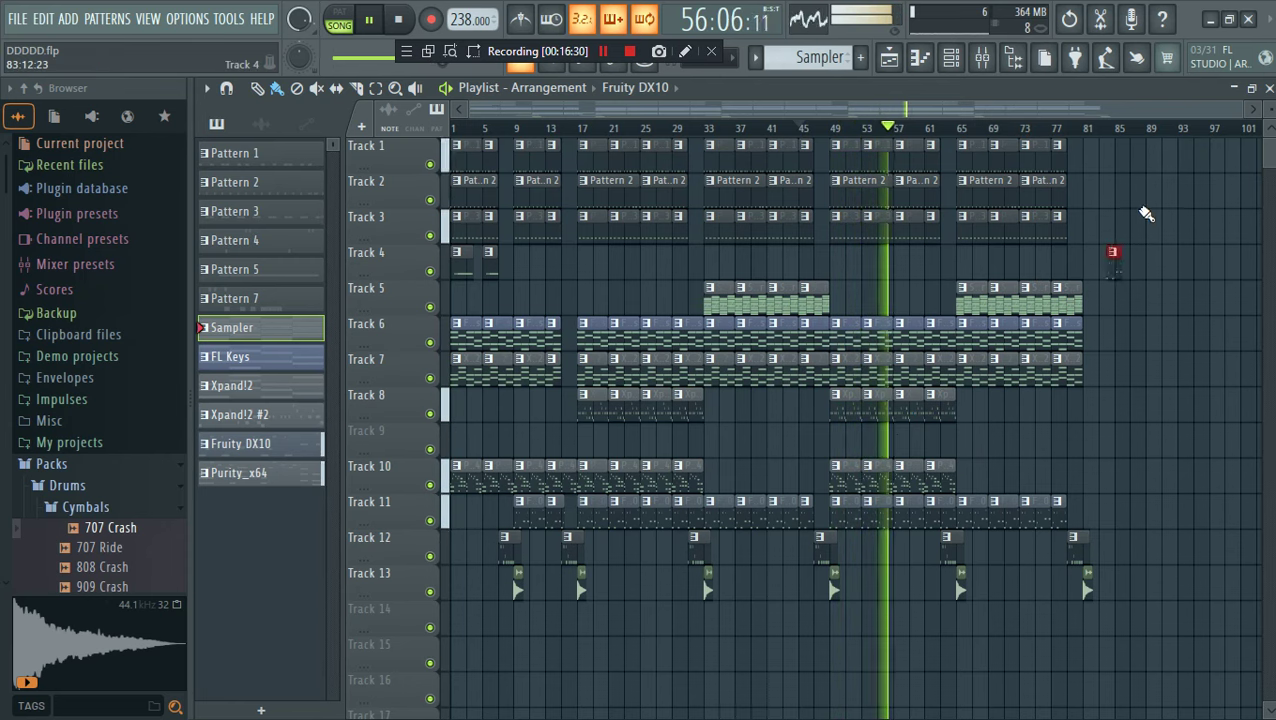
Bring up the mixer and channel rack, select all channels, and give each one a different color
left_click(982, 58)
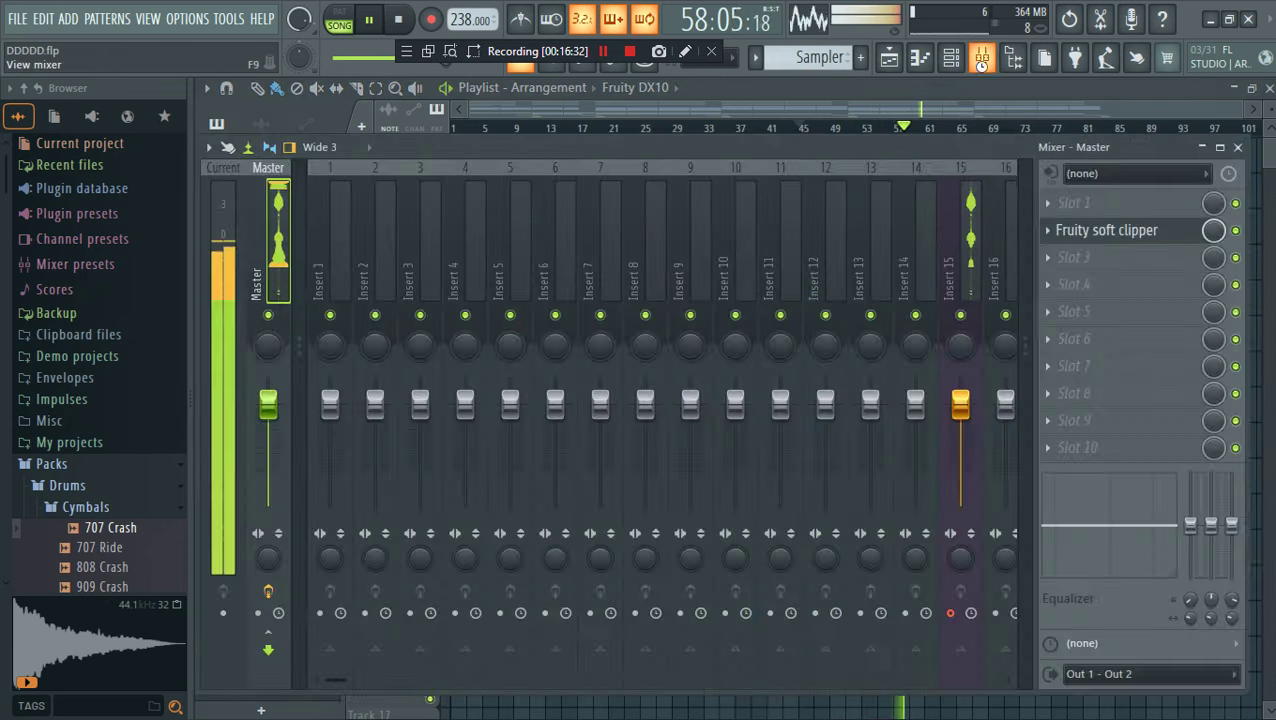
left_click(951, 60)
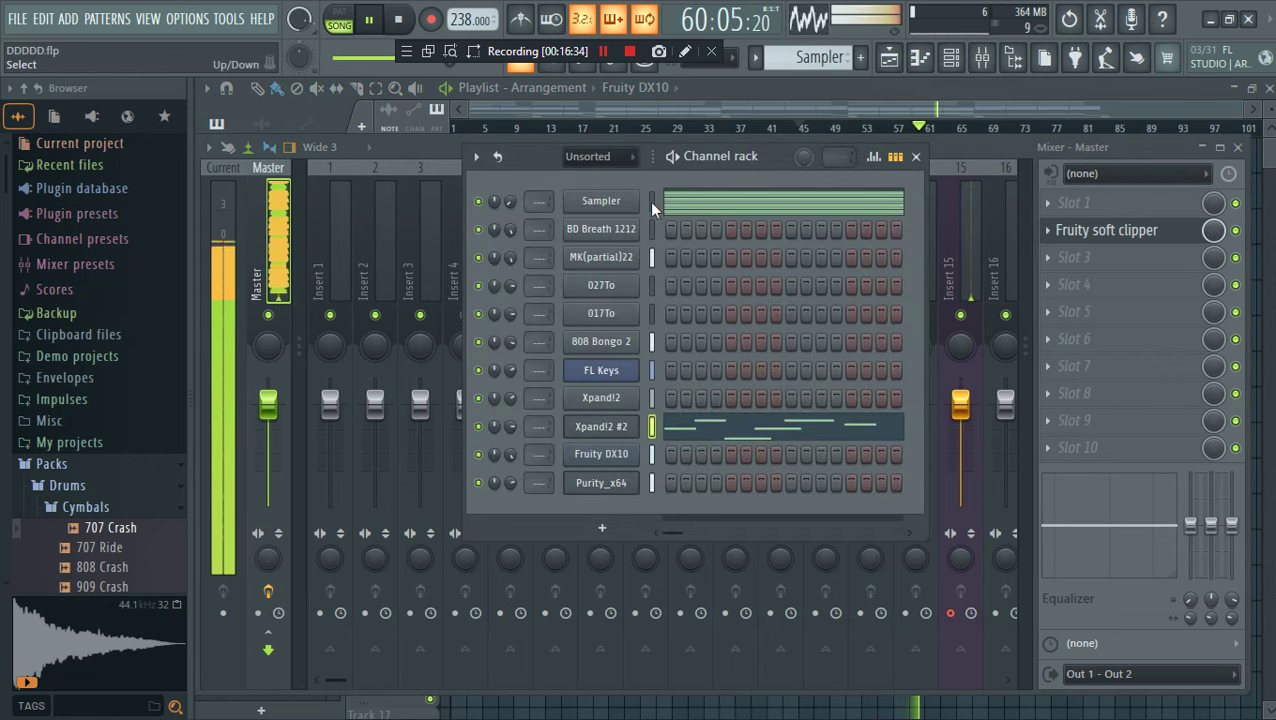
left_click(477, 157)
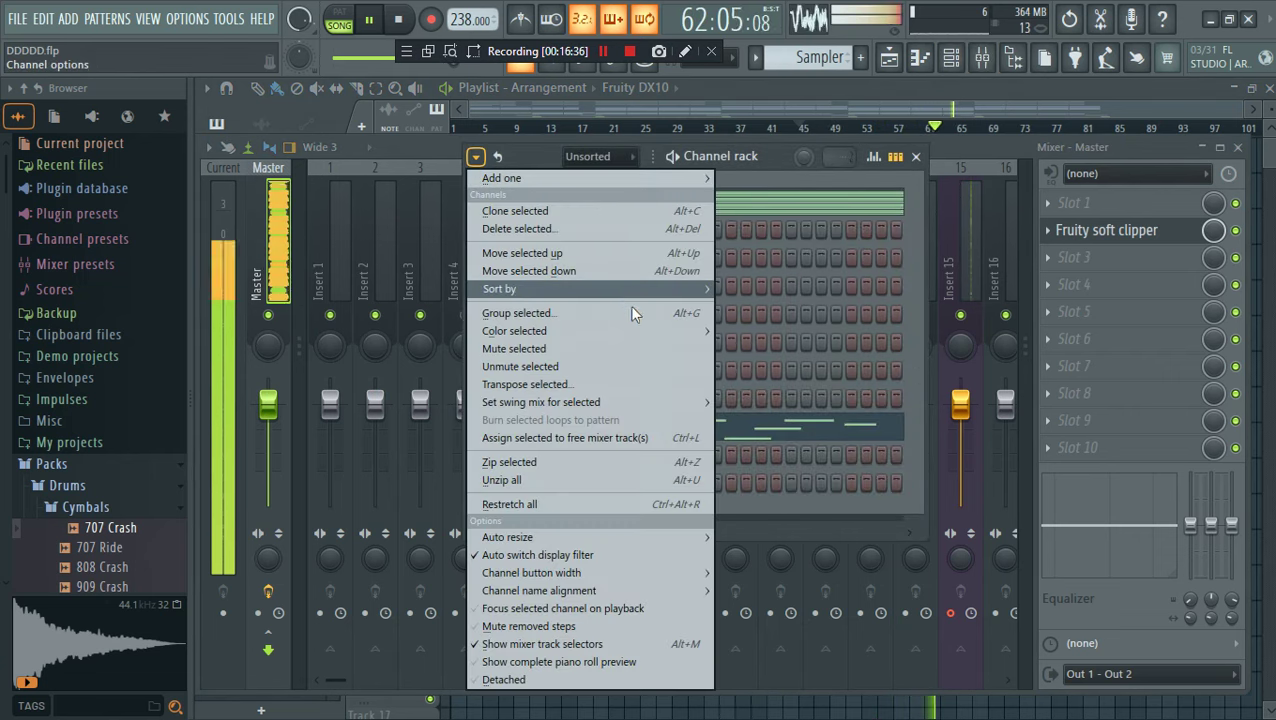
left_click(745, 348)
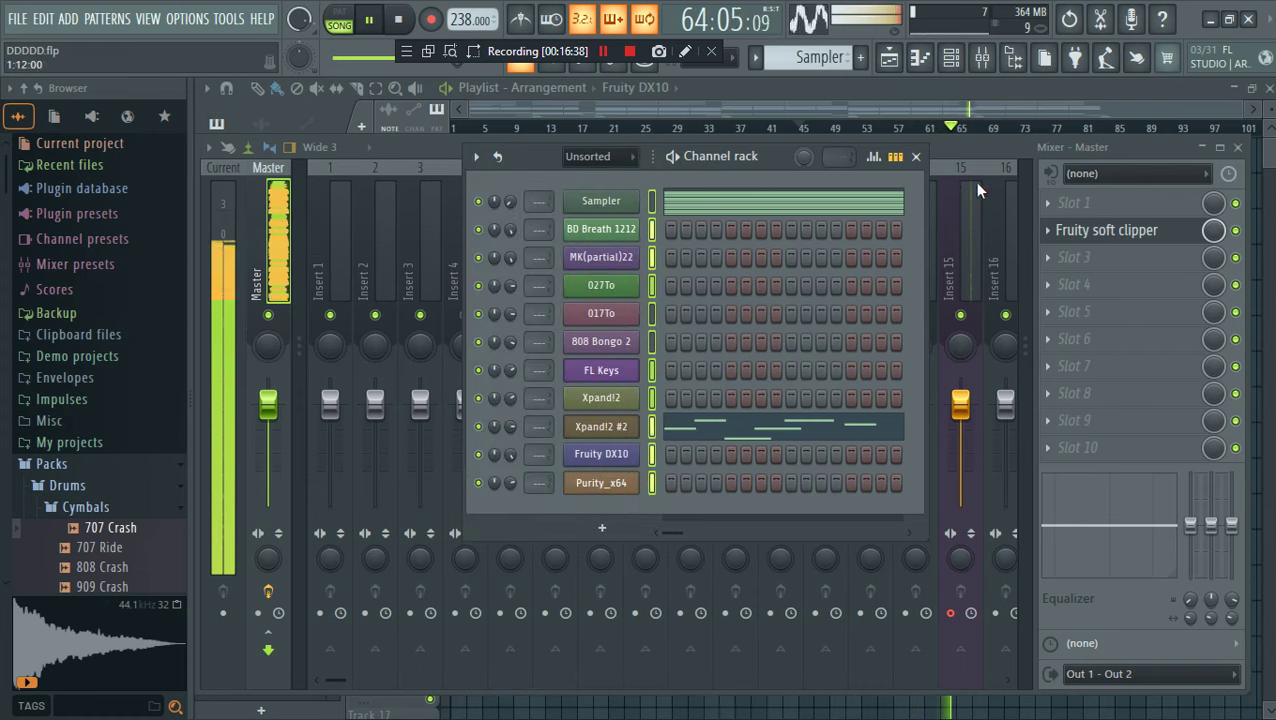
Route all selected channels to consecutive mixer tracks, starting with the Sampler at Insert 1
left_click(959, 153)
left_click(330, 255)
right_click(343, 255)
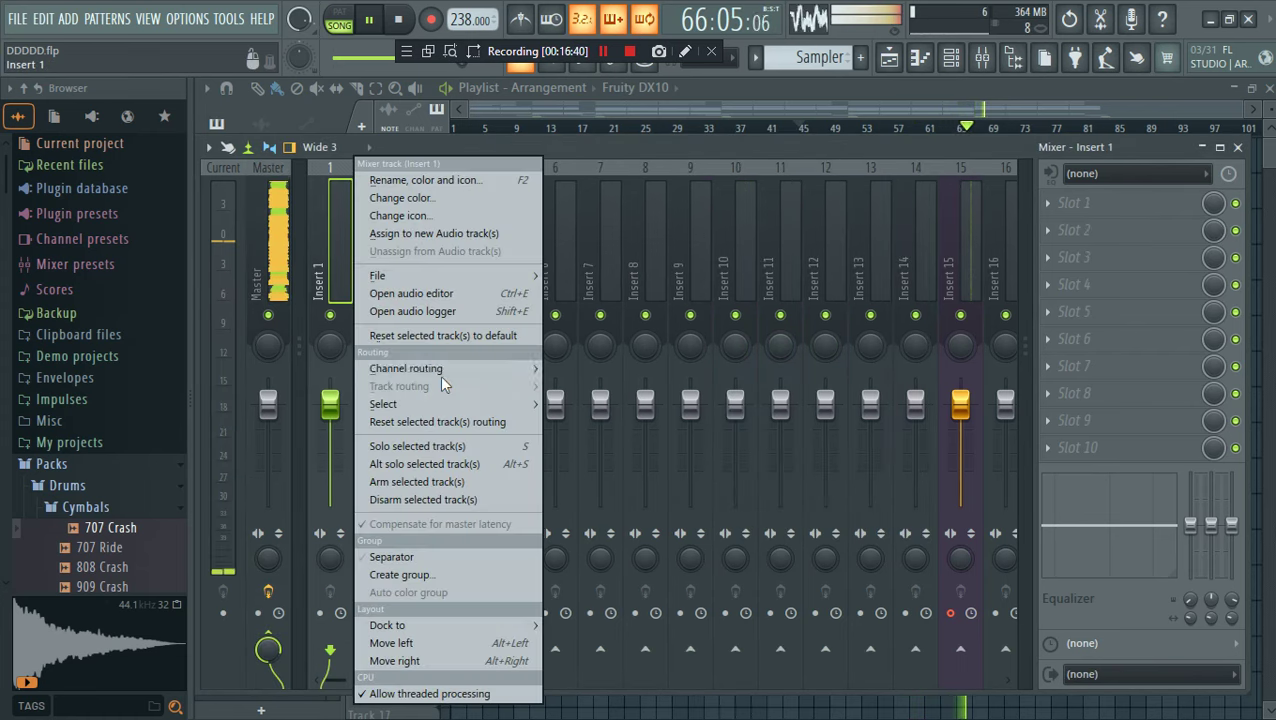
mouse_move(440, 370)
left_click(597, 389)
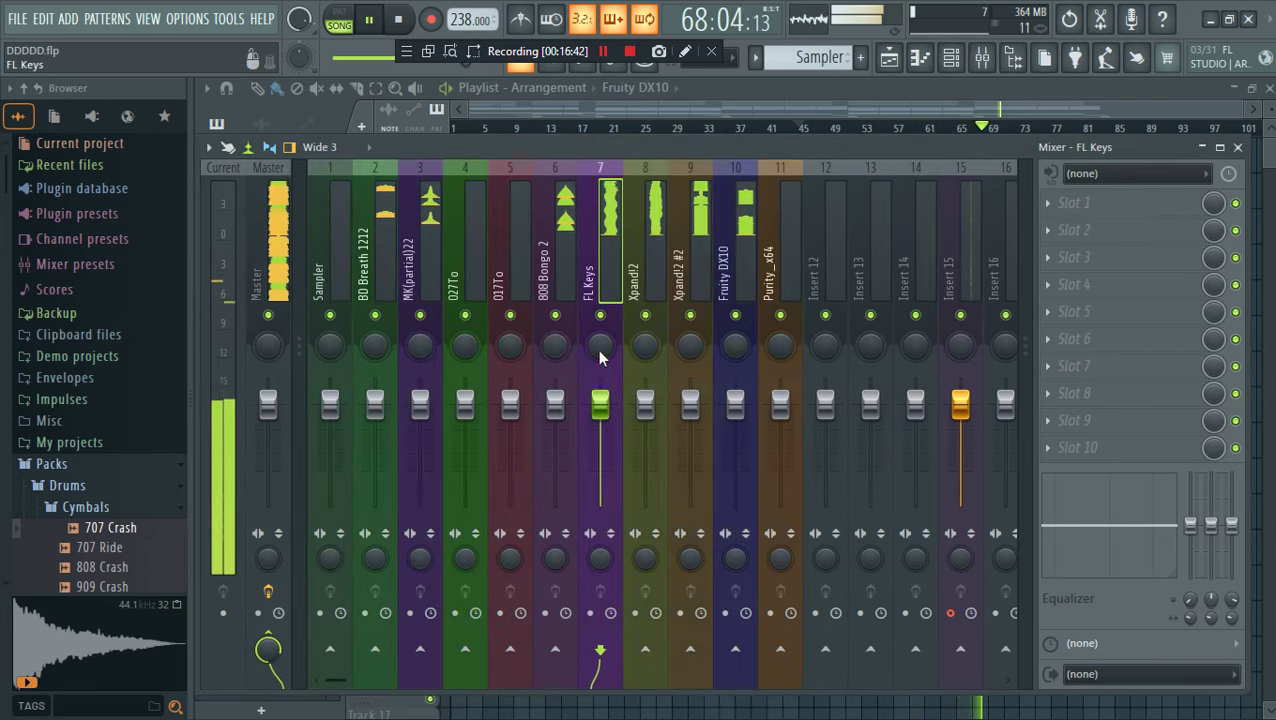
Lower the mixer volumes of FL Keys to -1.7 dB, Xpand!2 to -1.8 dB and Xpand!2 #2 to -1.0 dB
left_click_drag(645, 404, 690, 408)
left_click(697, 367)
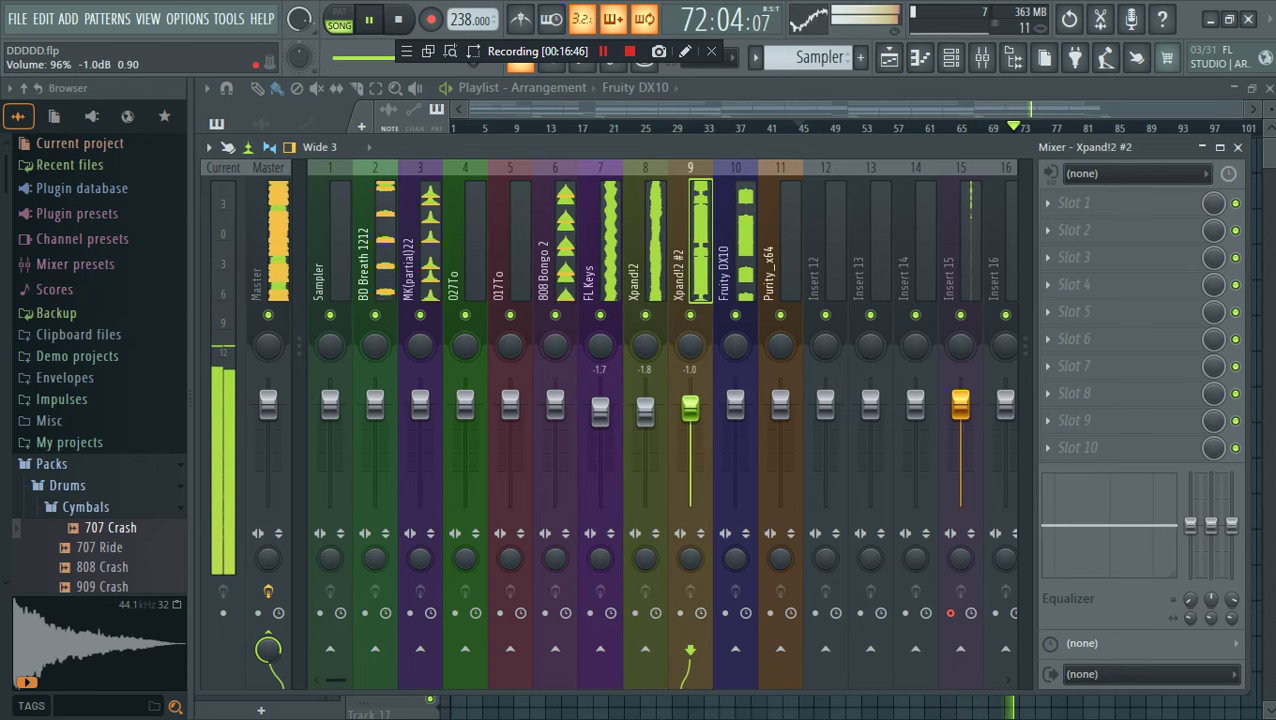
left_click(565, 250)
left_click(380, 260)
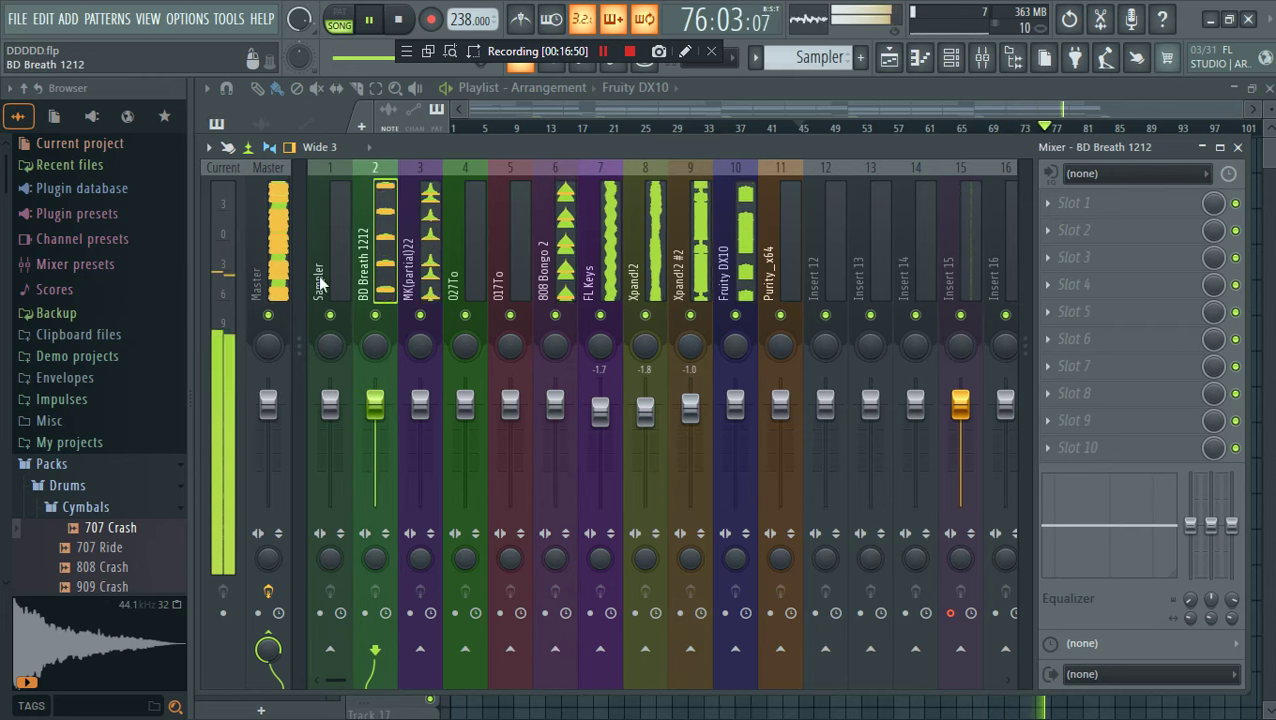
Load Fruity Parametric EQ 2 into slot 1 of the Master track and apply a preset that rolls off both frequency extremes
left_click(268, 262)
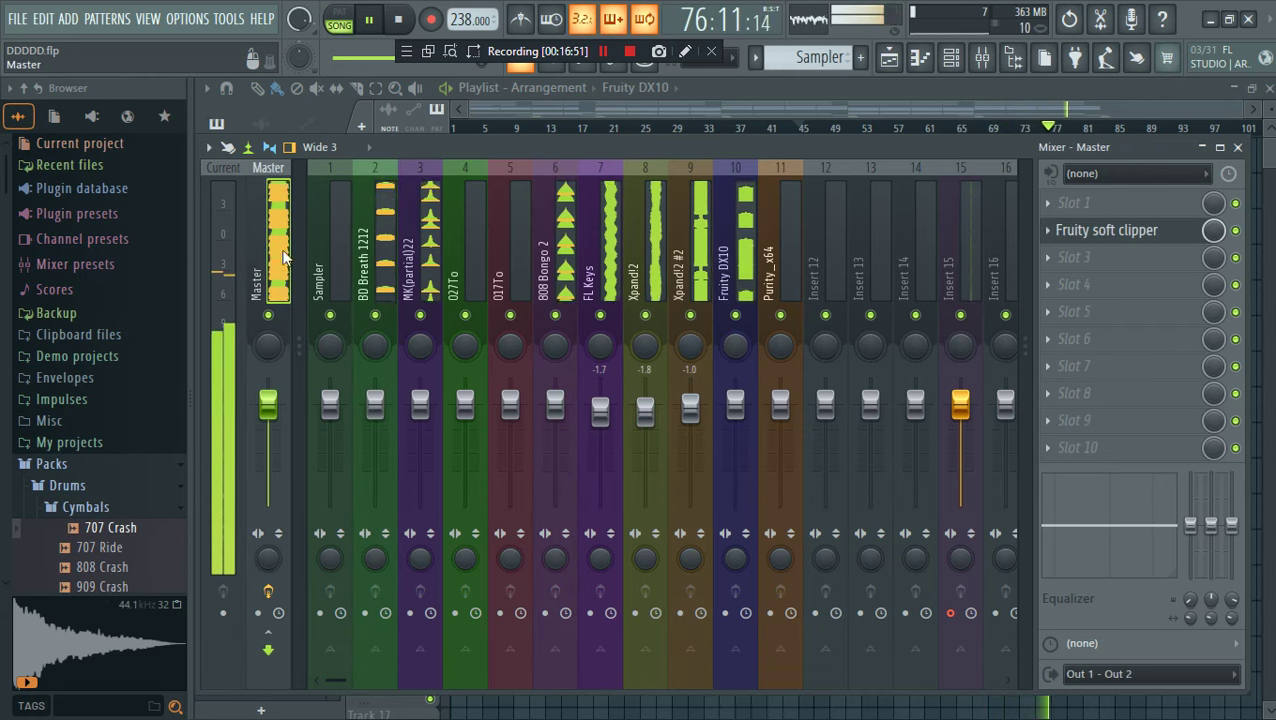
left_click(1097, 204)
left_click(520, 229)
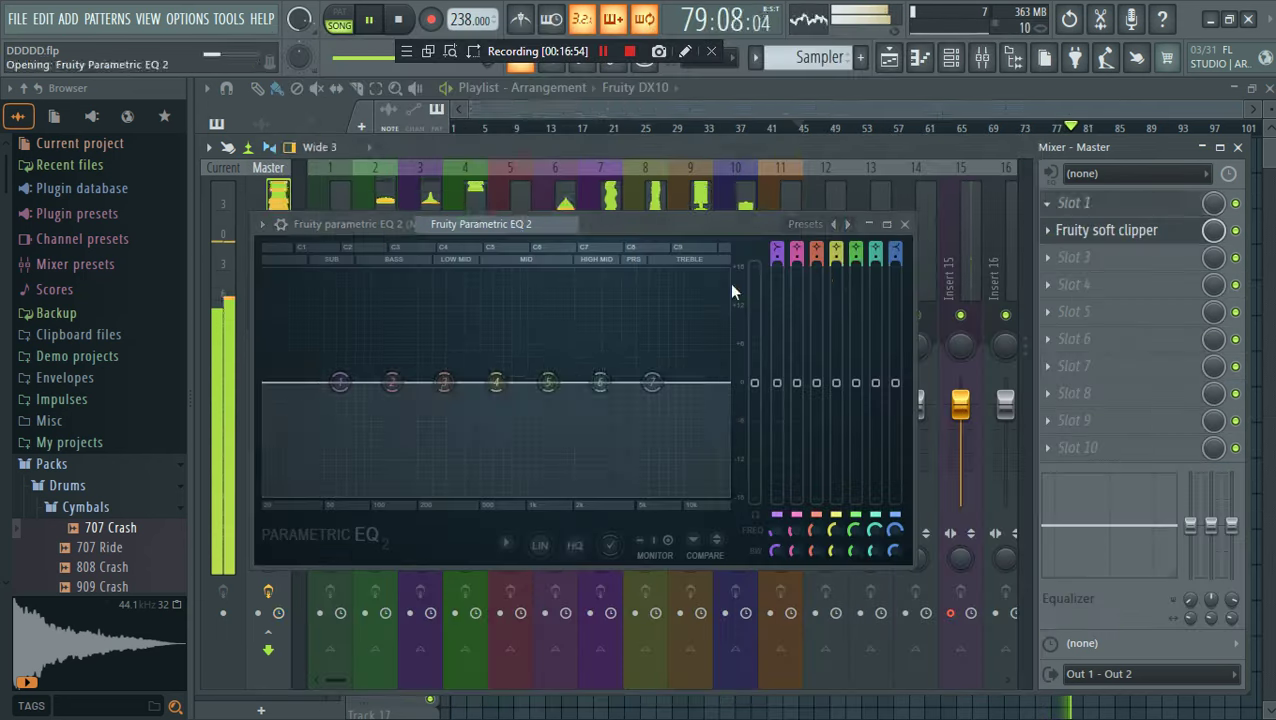
left_click(807, 227)
left_click(856, 285)
Return to the playlist, play the song from around bar 6, and save the project
left_click(889, 58)
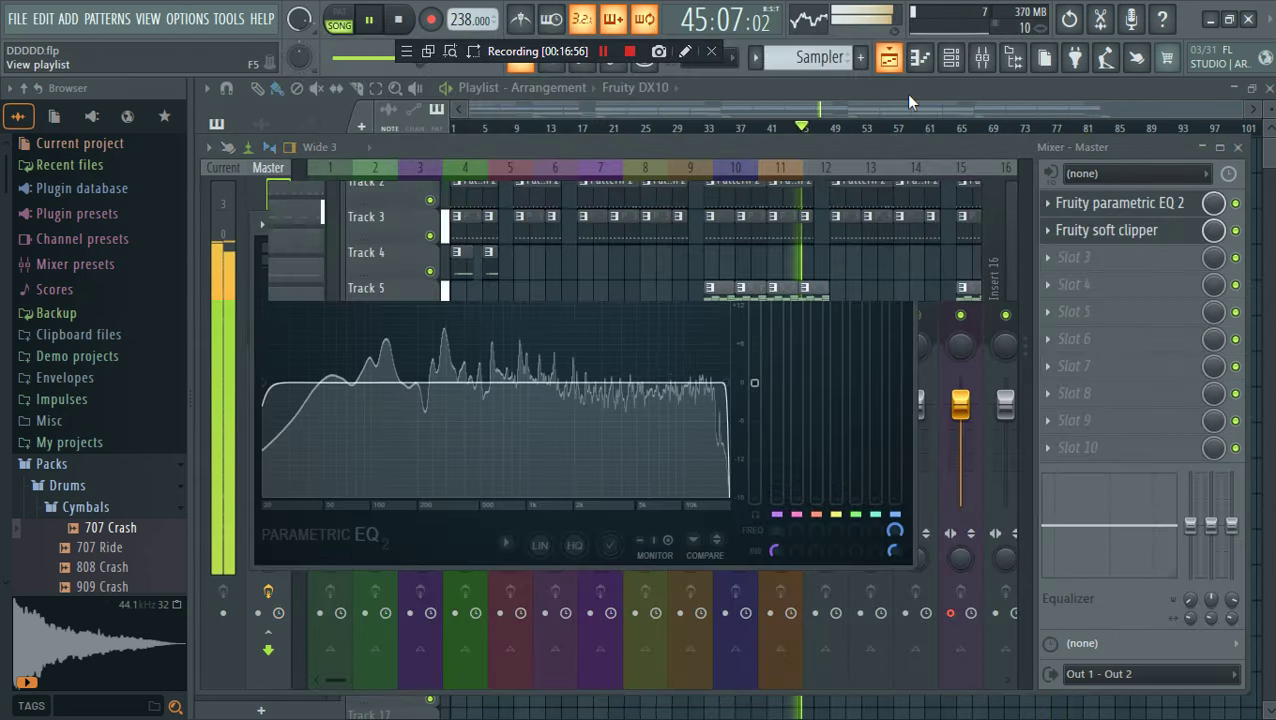
left_click(496, 130)
key("ctrl+s")
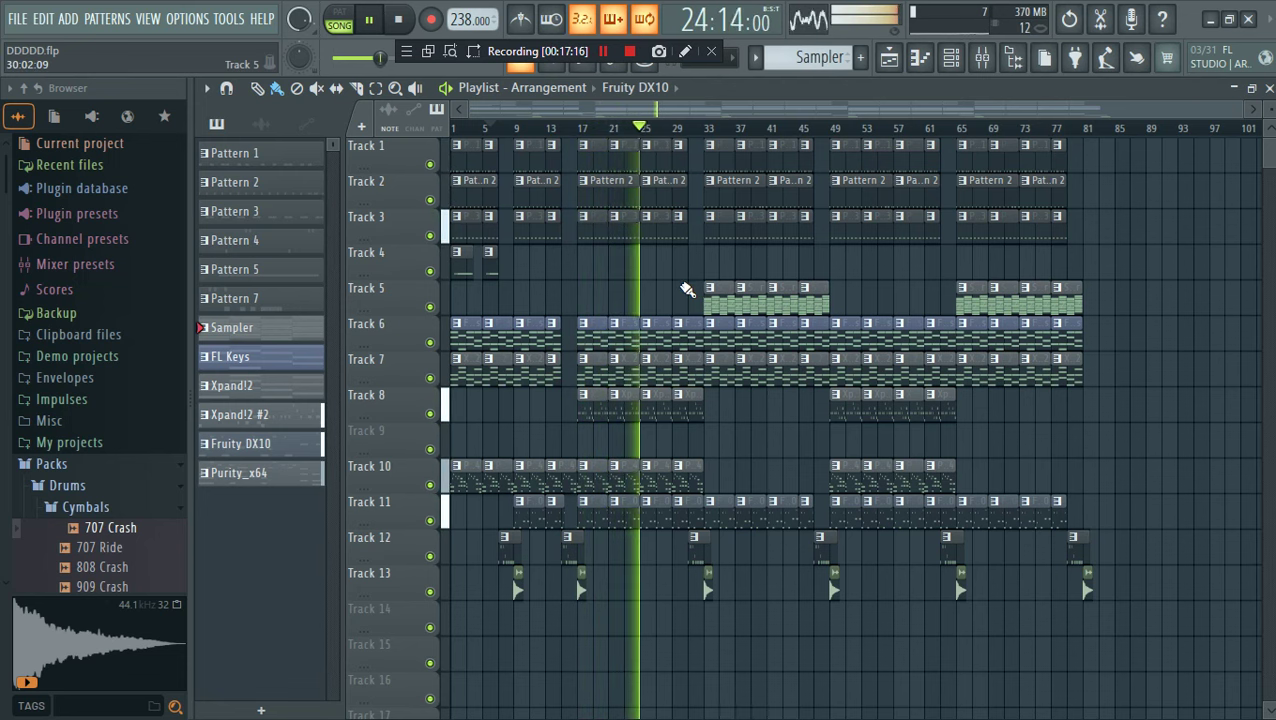
Trim the clips before the third drum fill on Tracks 6–8, 10 and 11 to end at bar 31
left_click_drag(670, 280, 688, 400)
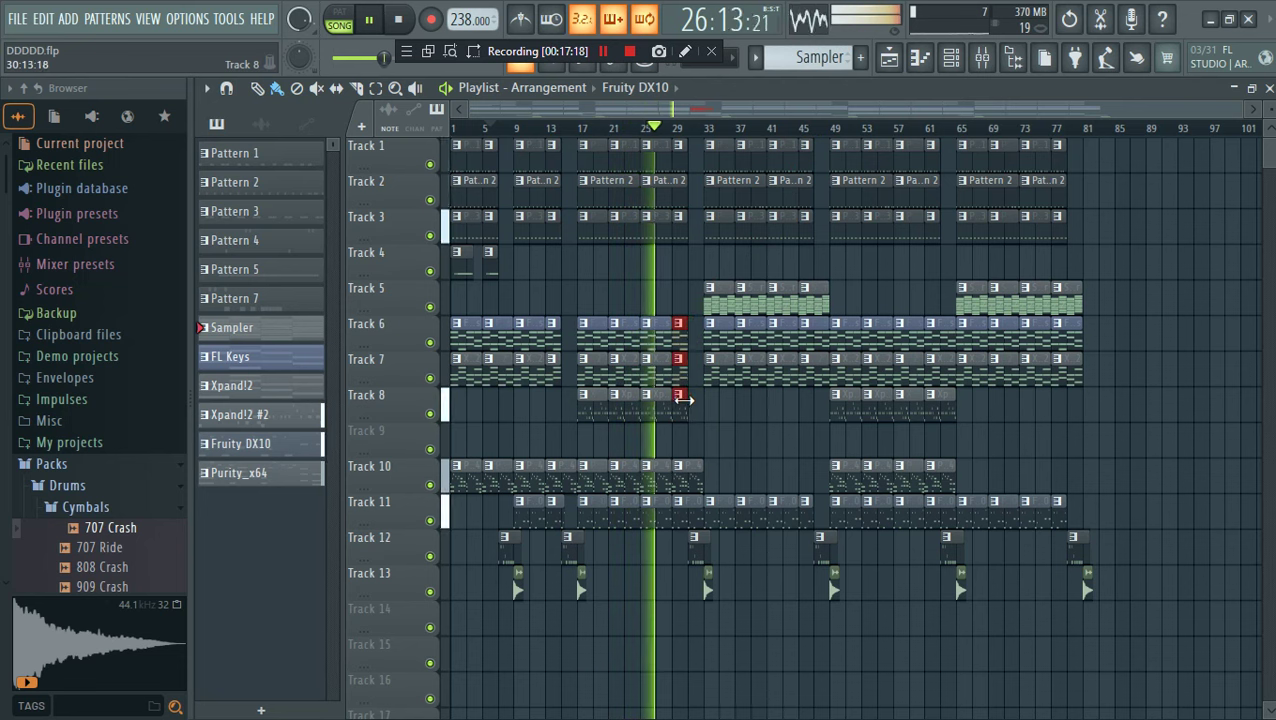
left_click_drag(703, 497, 686, 482)
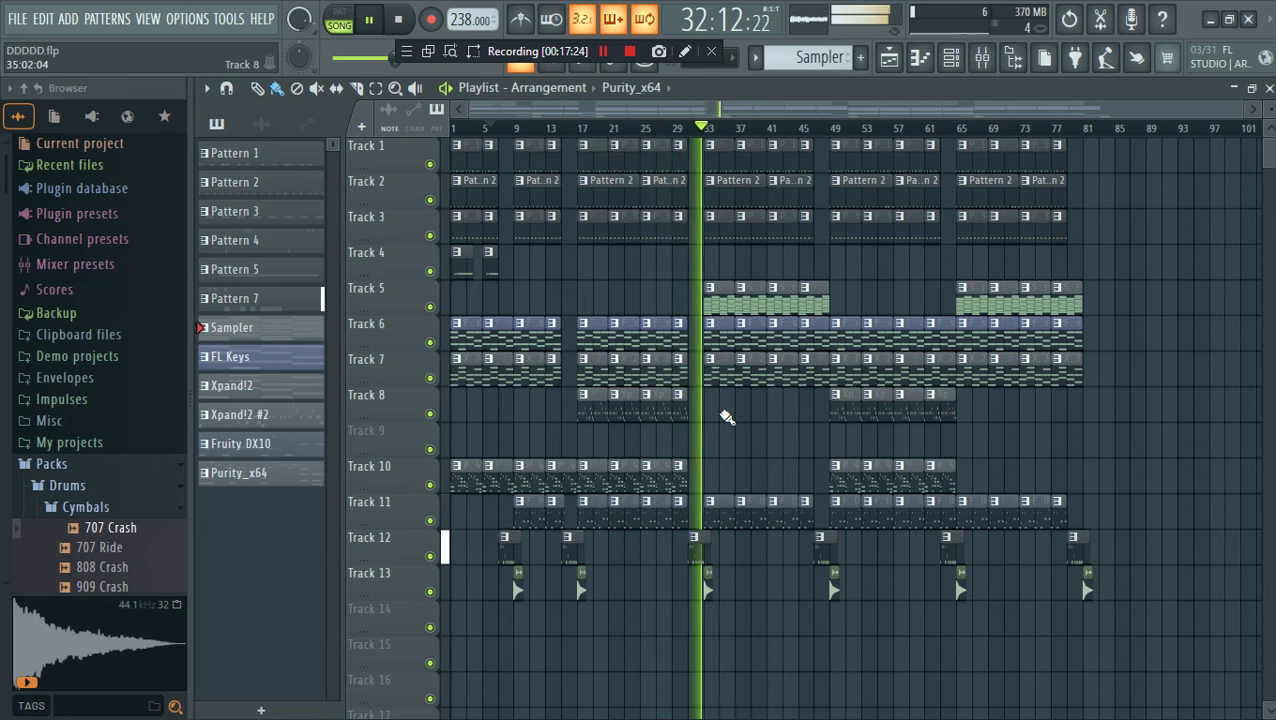
Briefly check the channel rack, and delete the four Purity_x64 clips from bar 49 to 64 on Track 10
left_click(952, 58)
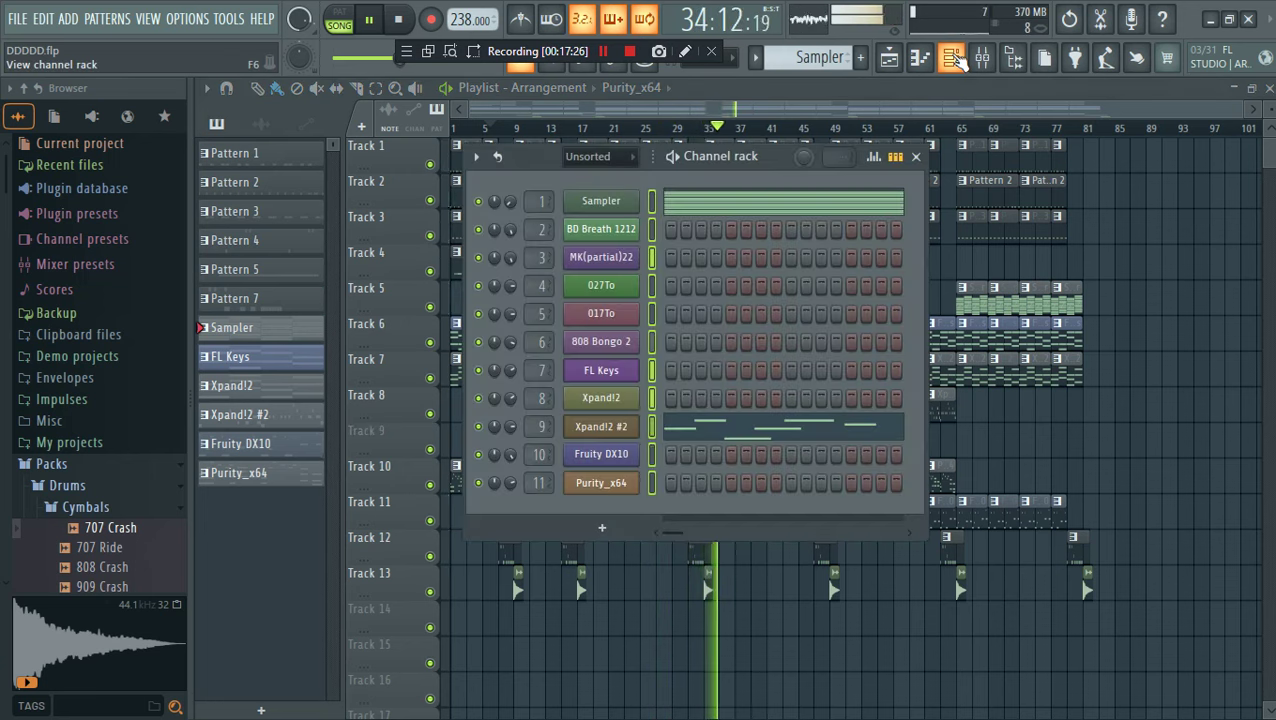
left_click(952, 58)
left_click_drag(1002, 484, 848, 472)
key("Delete")
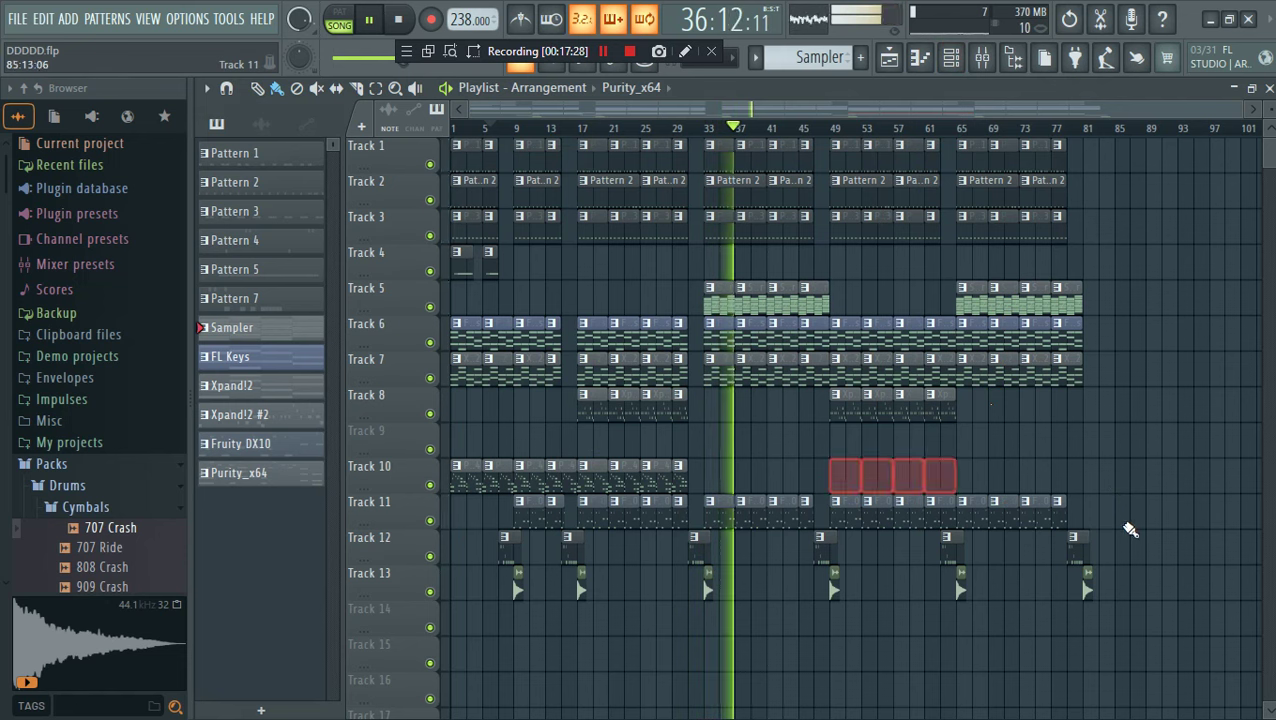
Delete the final section's clips from bar 65 onward on Tracks 1–12 and save the project
left_click_drag(1132, 562, 952, 138)
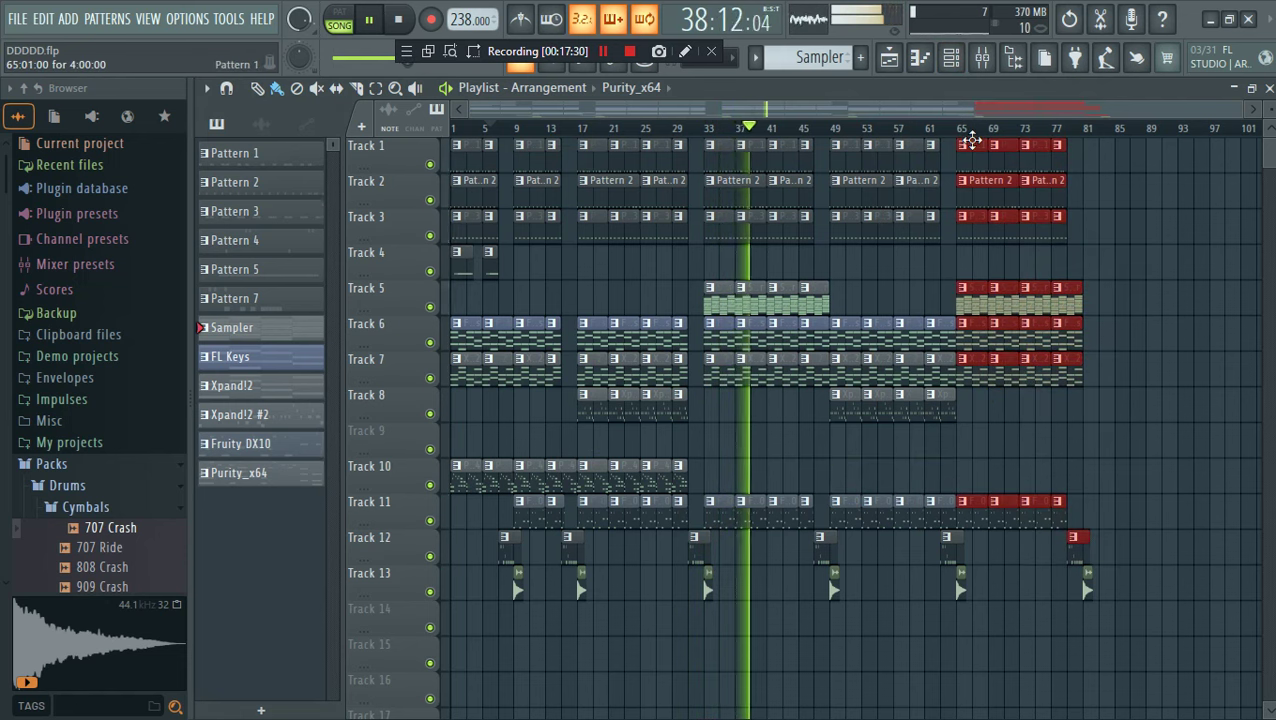
key("Delete")
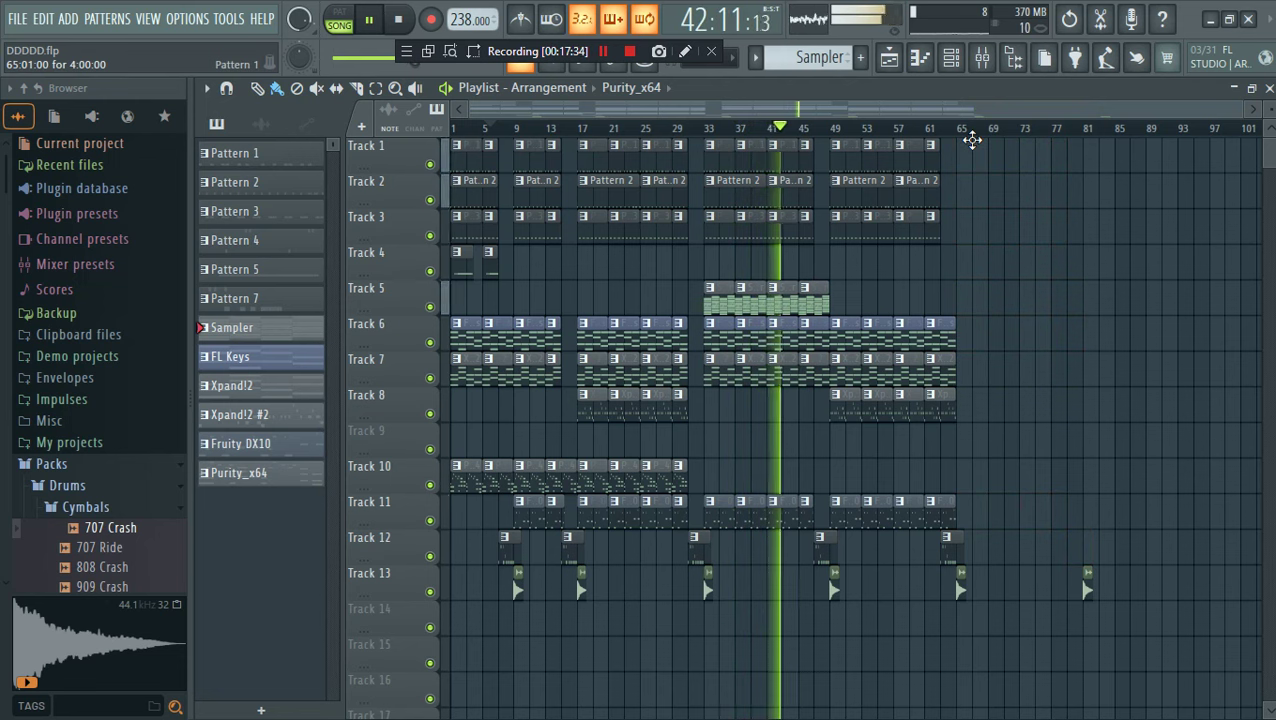
key("ctrl+s")
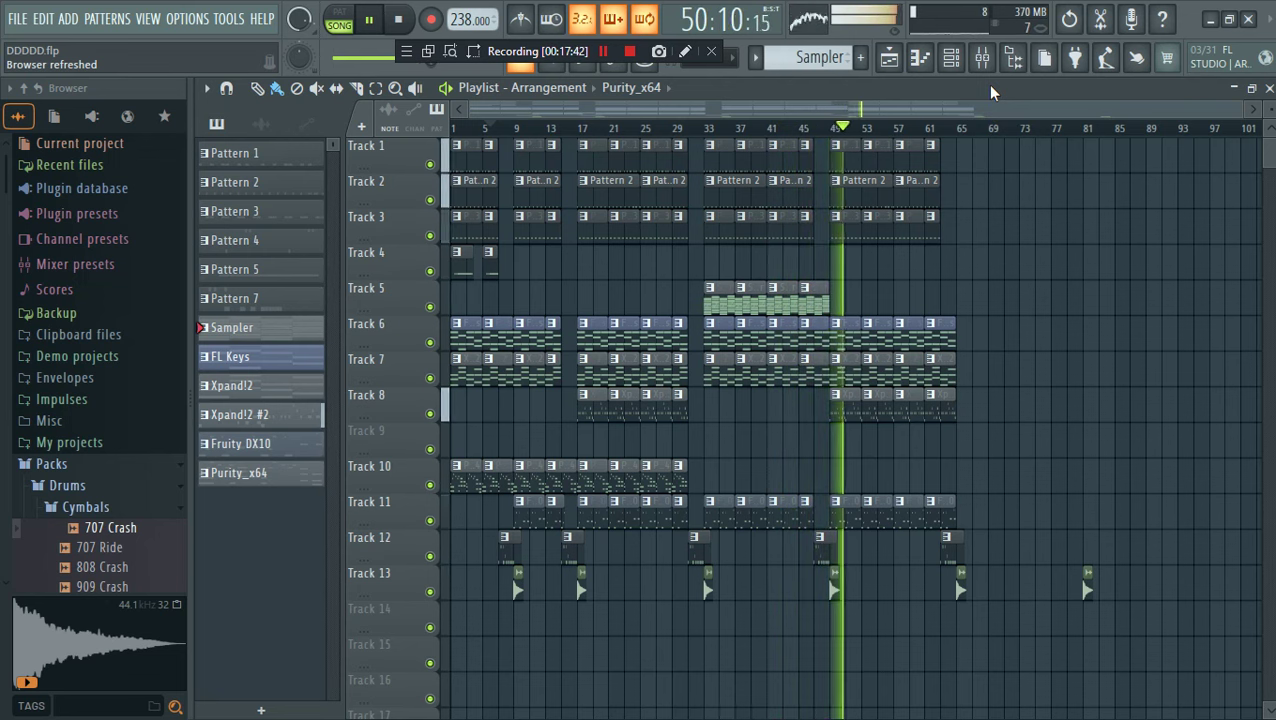
Delete the leftover crash clip at bar 81 on Track 13
right_click(1090, 586)
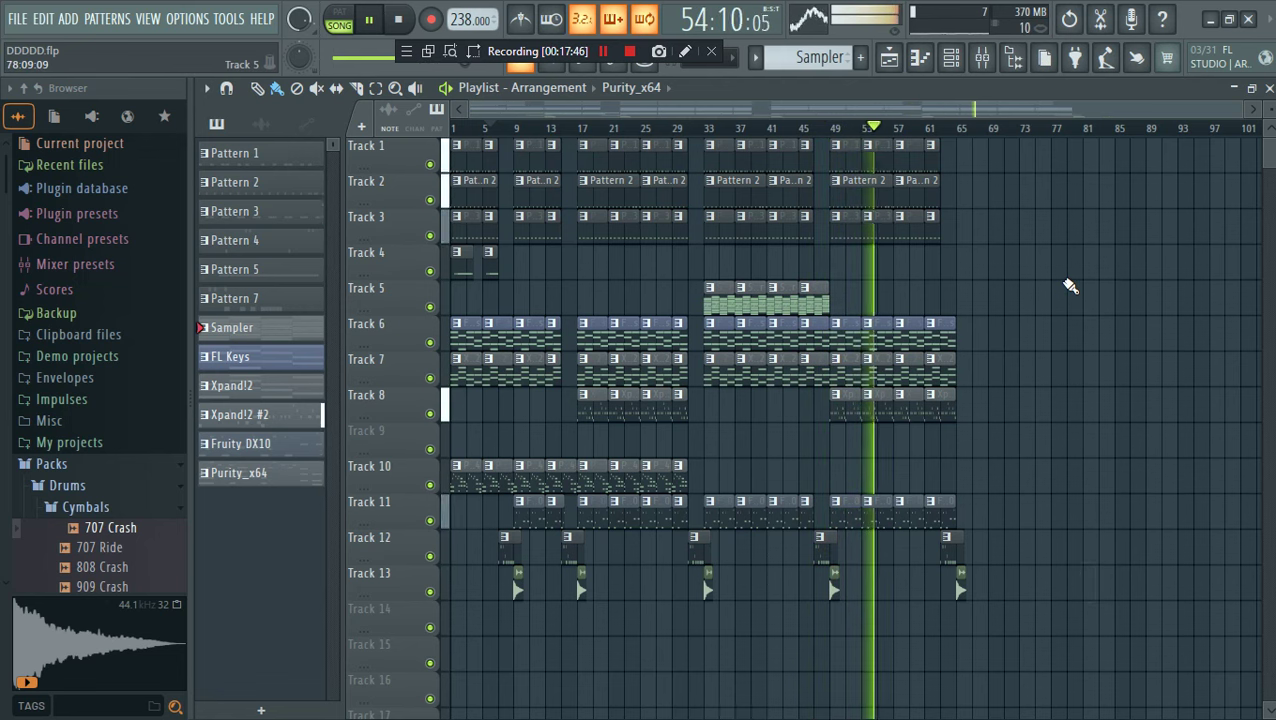
left_click(995, 222)
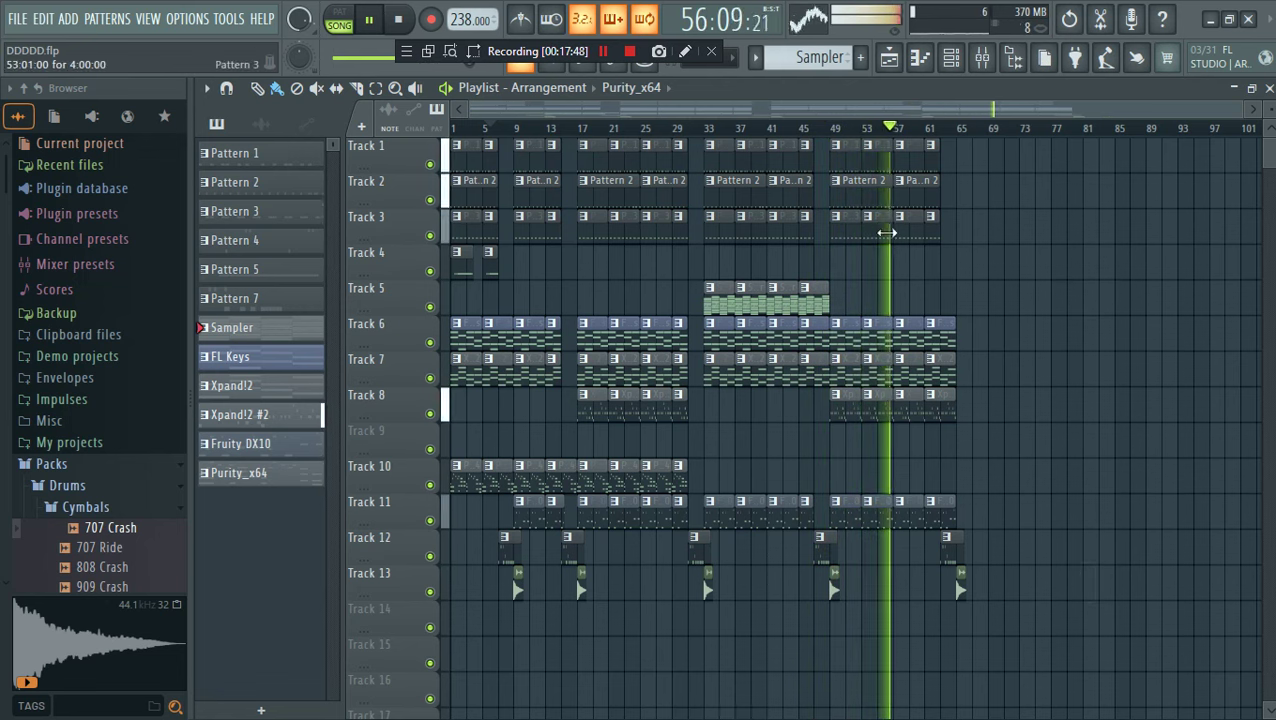
right_click(1004, 220)
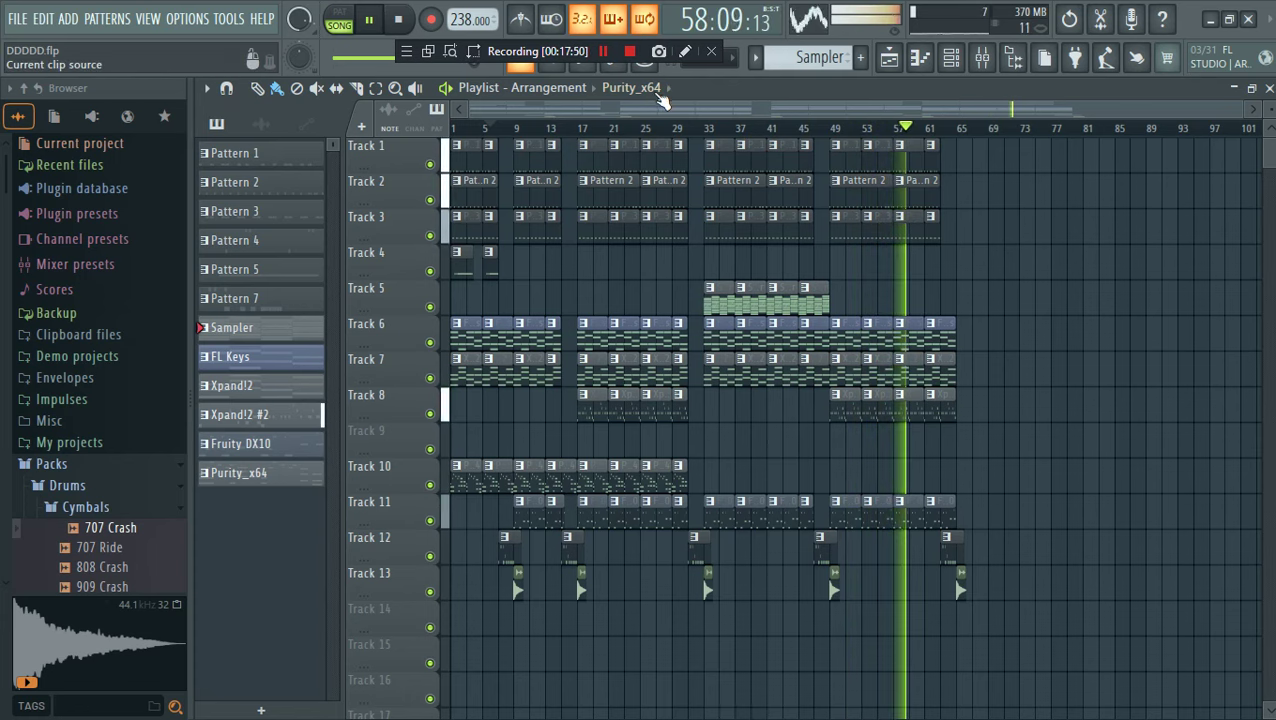